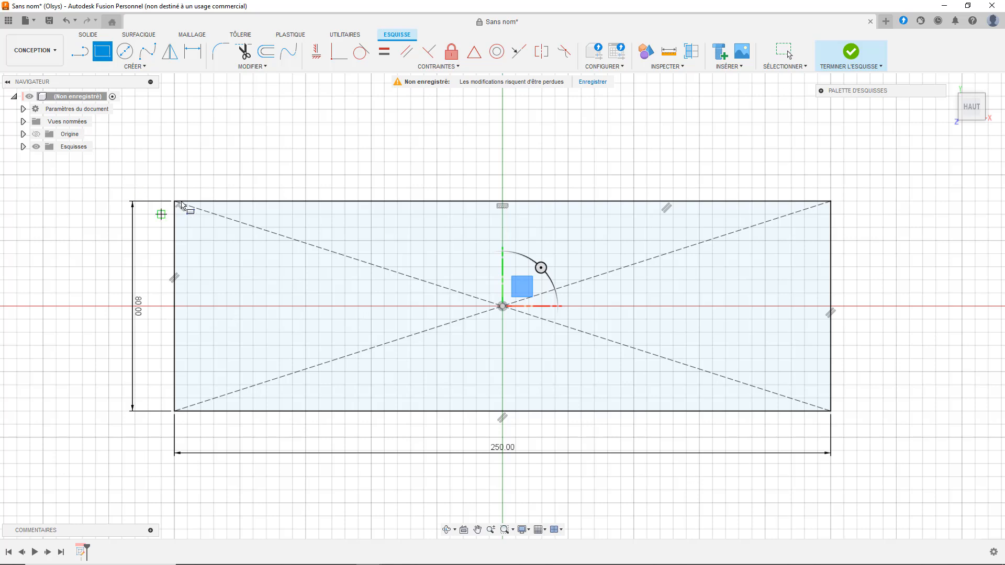
Draw a 10 mm wide, 3 mm deep rectangle inside the plate's top edge, near its upper-left corner.
left_click(187, 201)
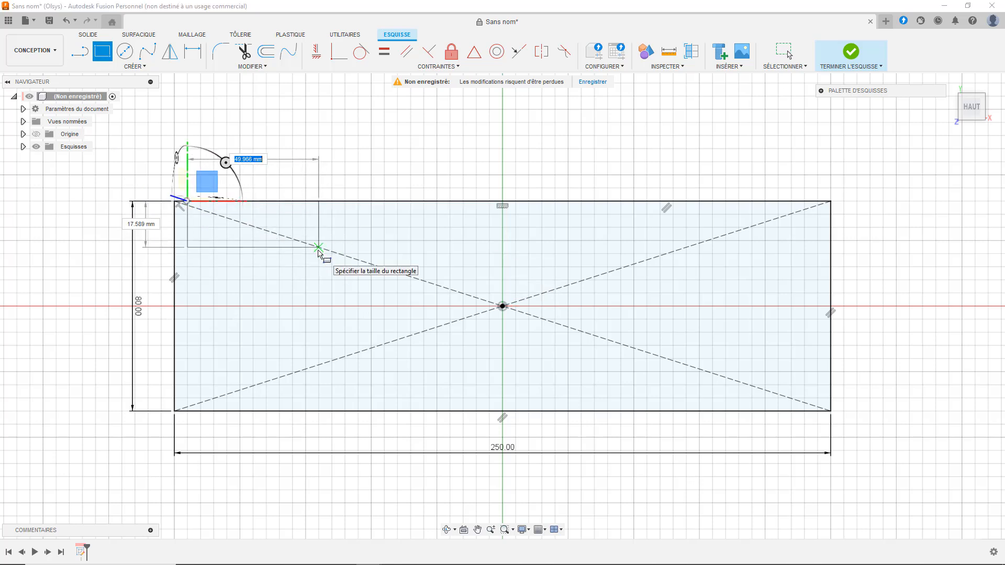
type("10")
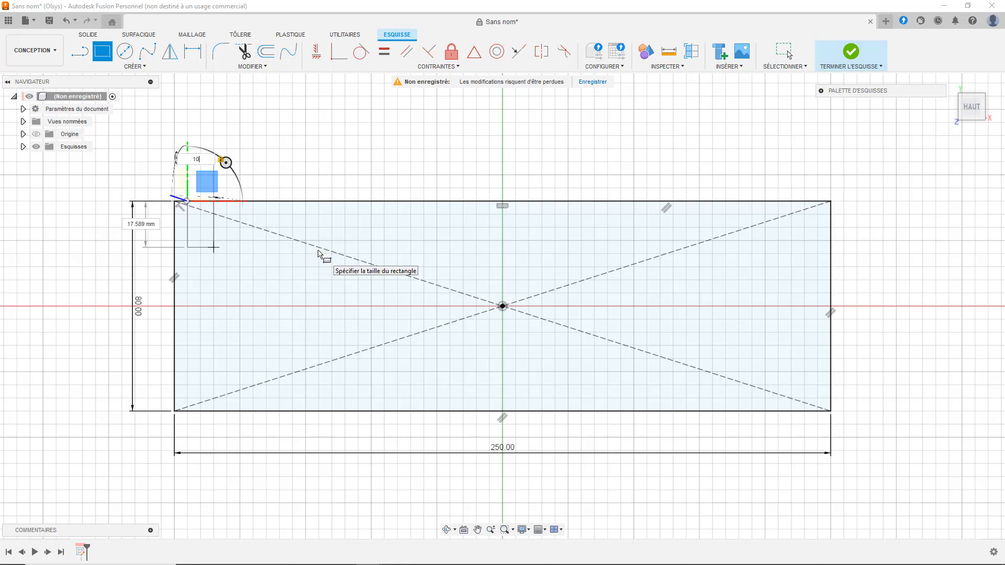
key("Tab")
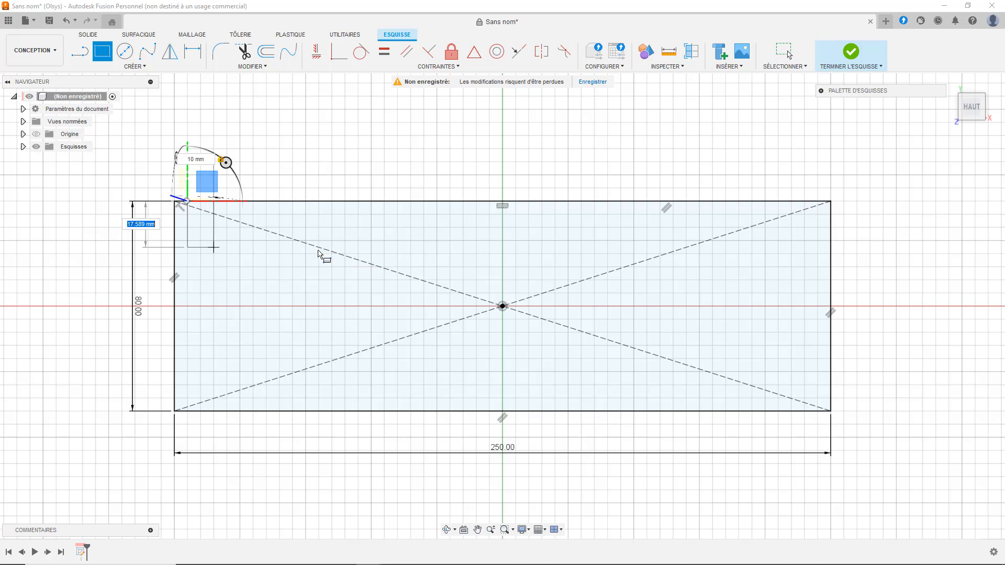
type("3")
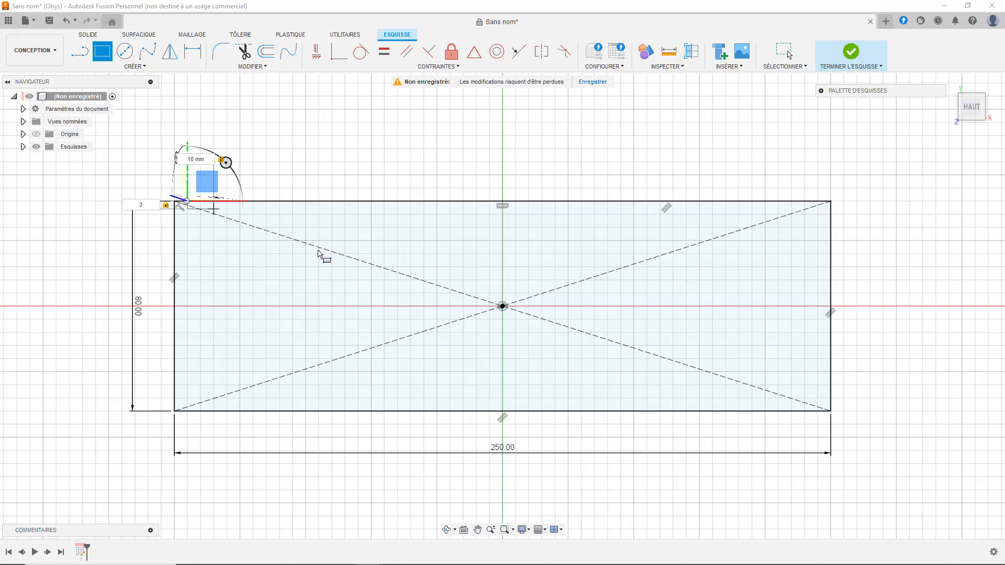
key("Return")
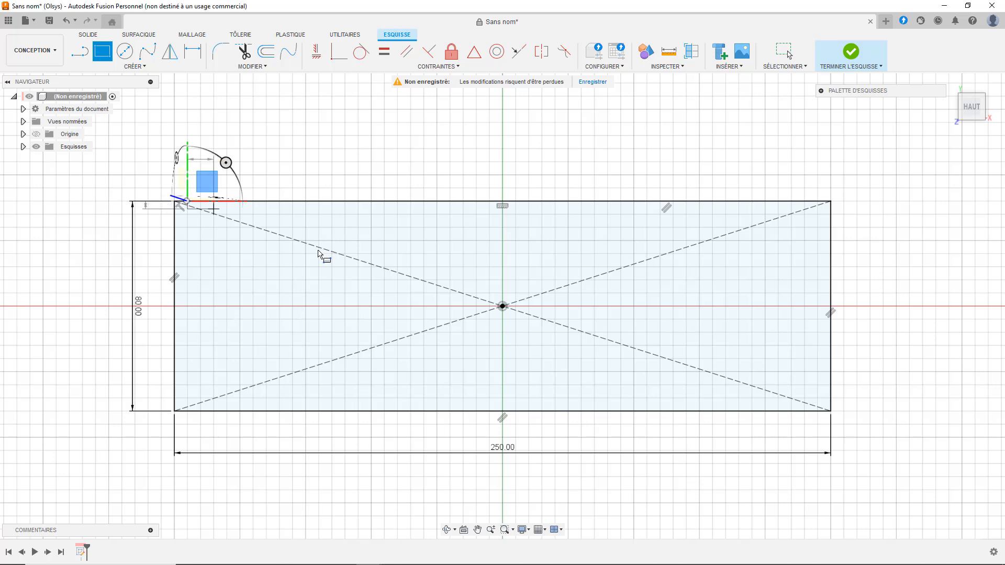
key("Escape")
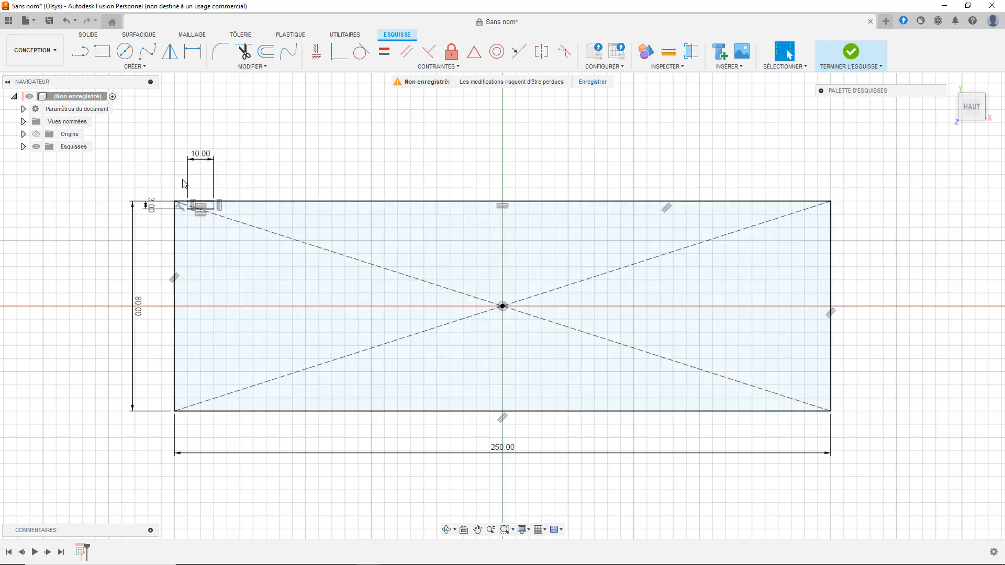
Dimension the small rectangle's distance from the plate's left edge and set it to 10 mm.
left_click(193, 50)
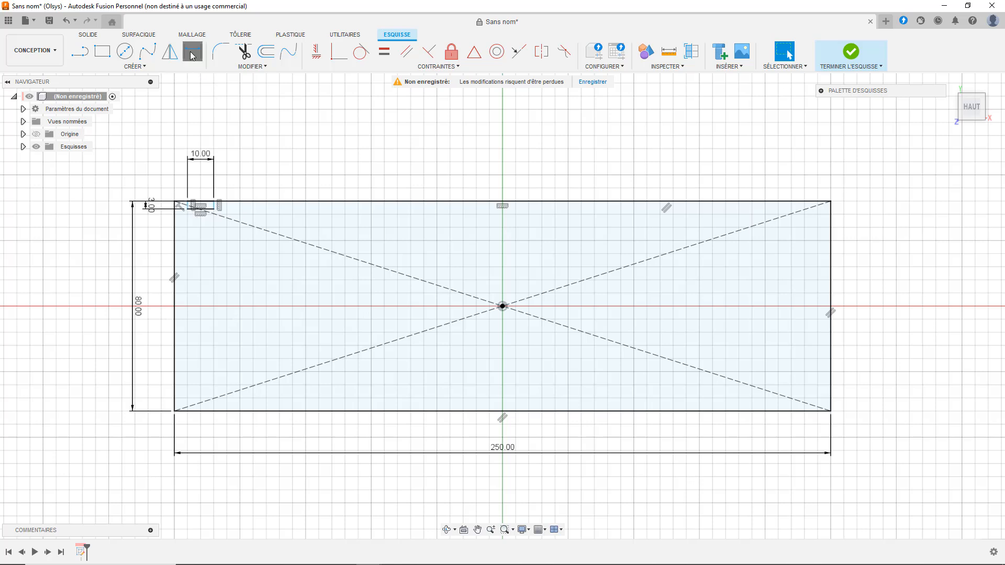
left_click(187, 209)
left_click(175, 212)
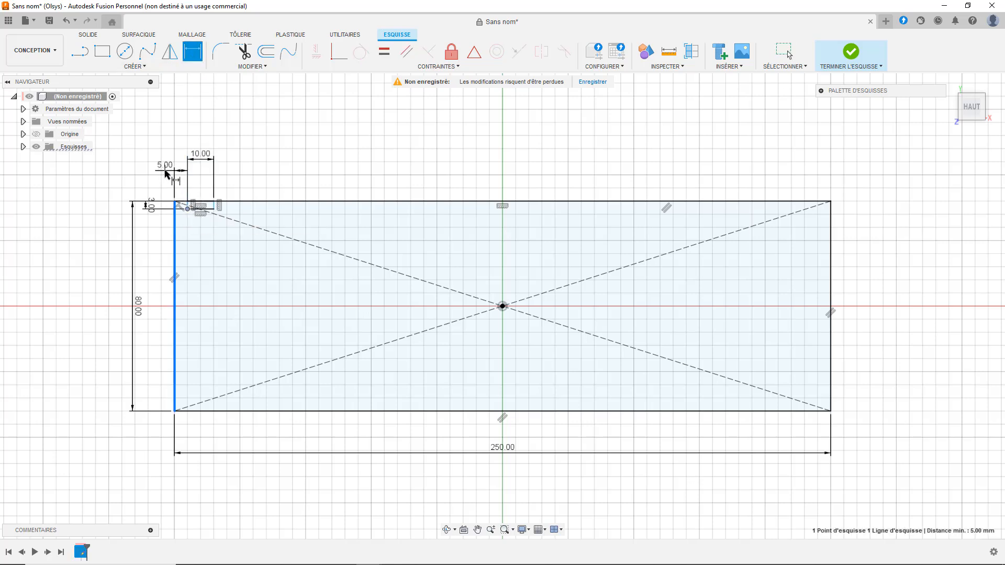
left_click(166, 172)
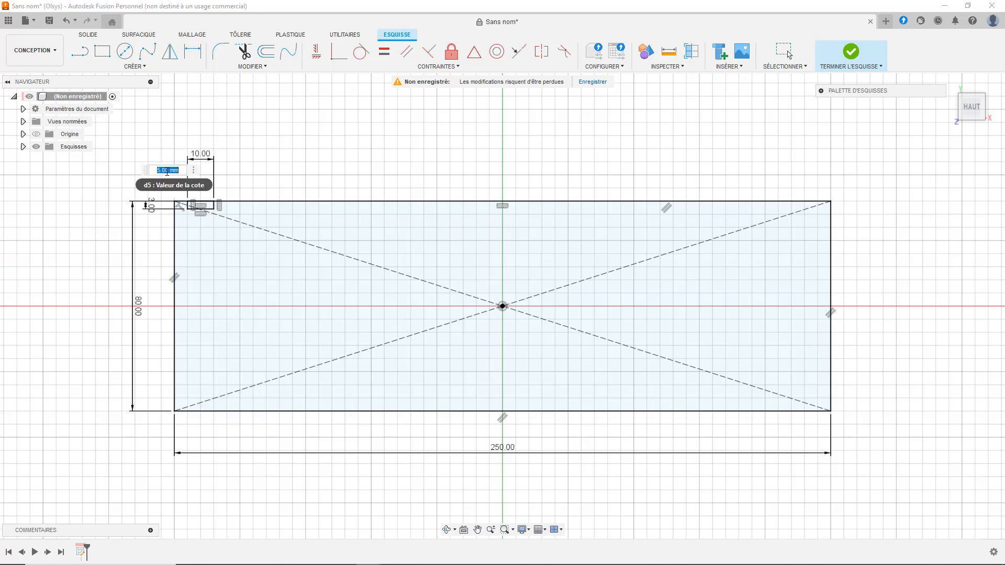
triple_click(167, 171)
type("10")
key("Return")
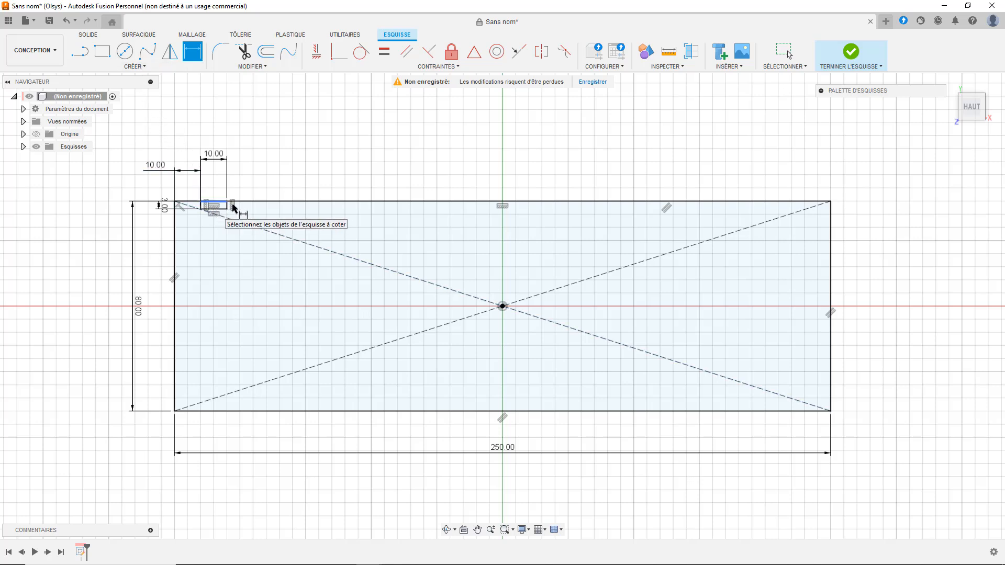
Create a rectangular pattern of the small notch rectangle along the plate's top edge with 12 instances over a 220 mm extent.
left_click(137, 67)
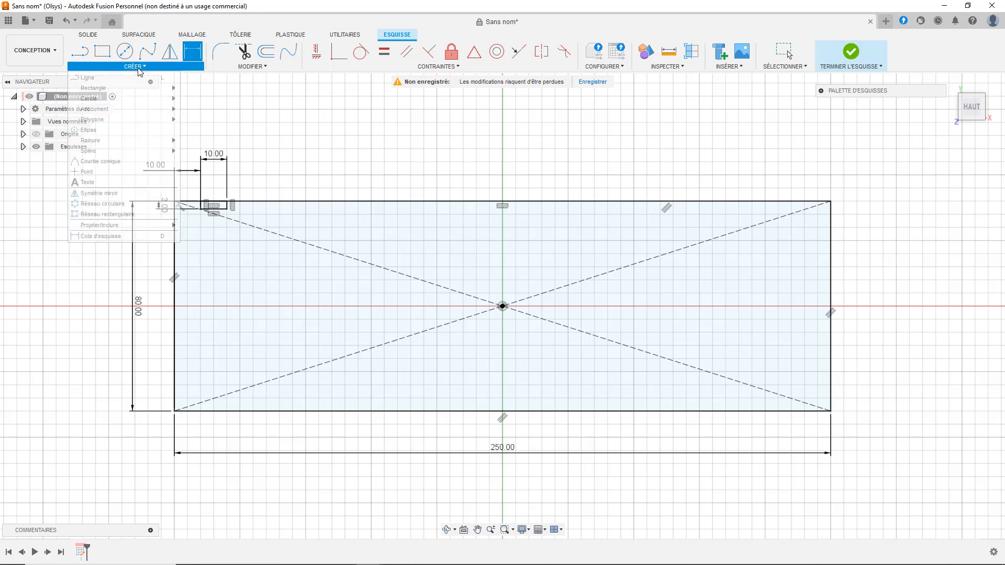
left_click(128, 215)
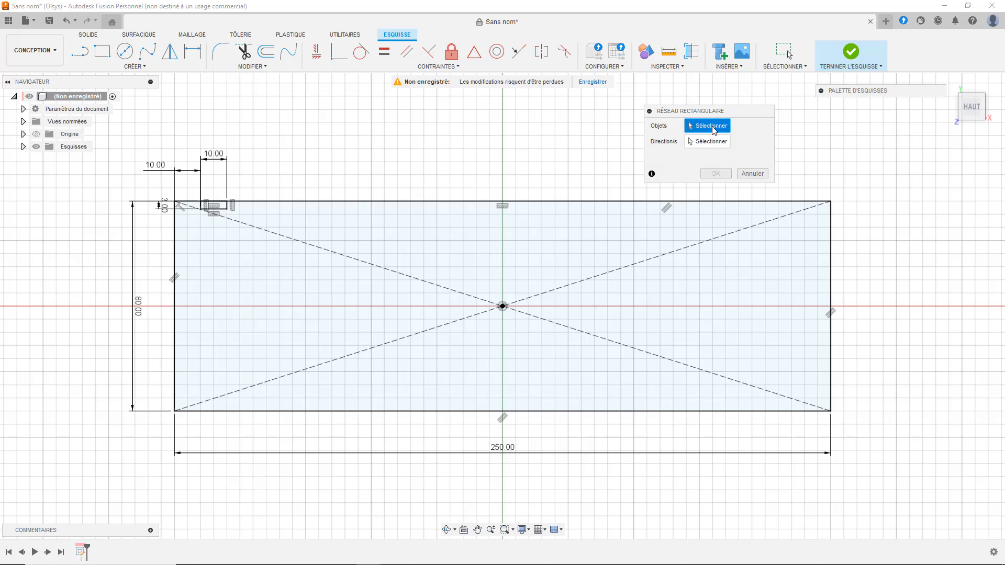
left_click_drag(190, 189, 234, 219)
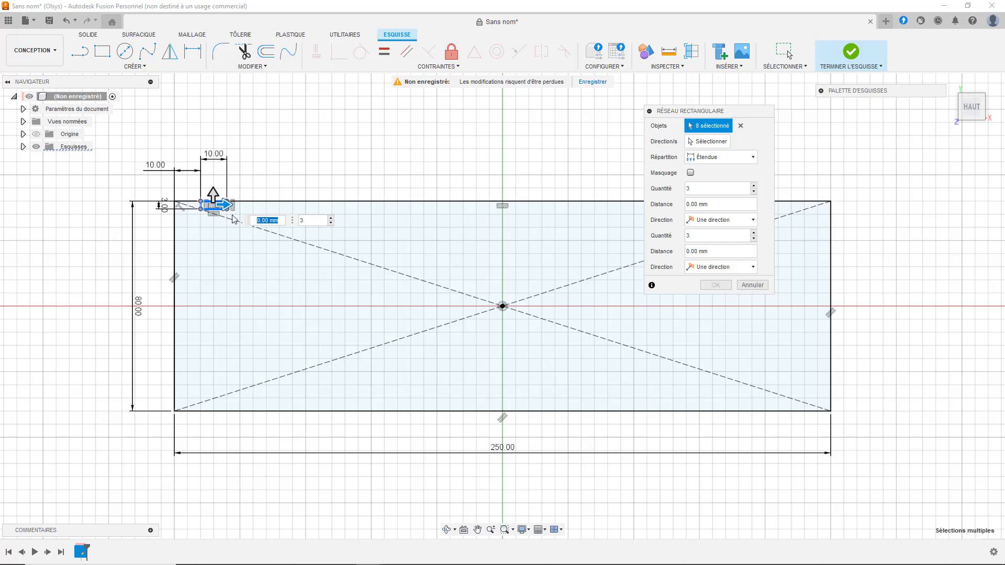
left_click_drag(226, 205, 412, 216)
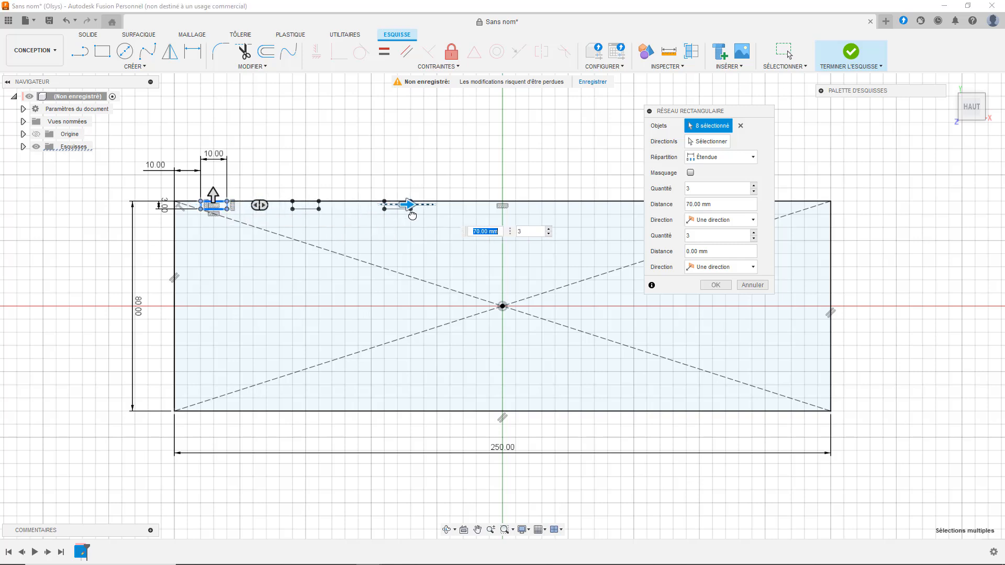
key("Tab")
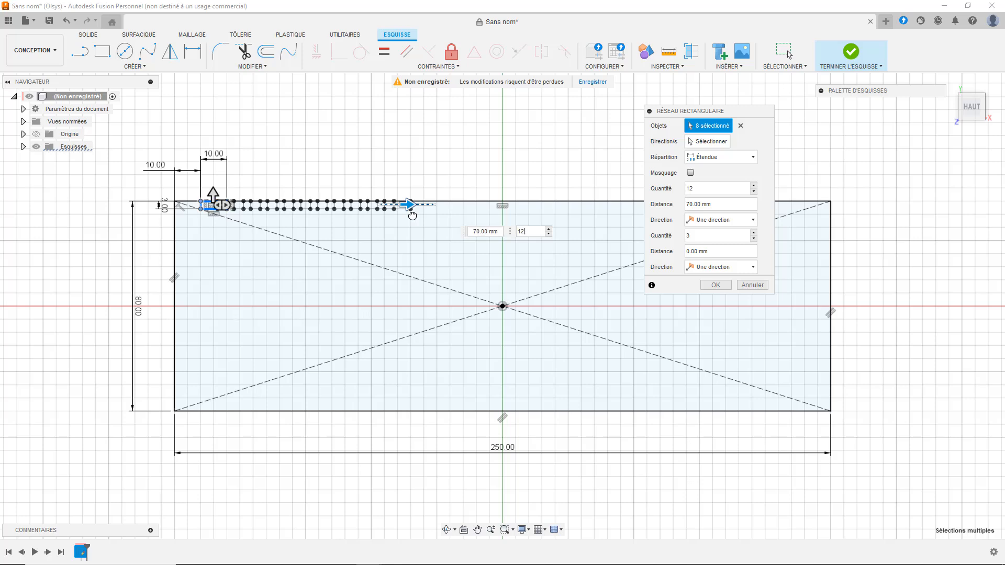
key("Tab")
type("230")
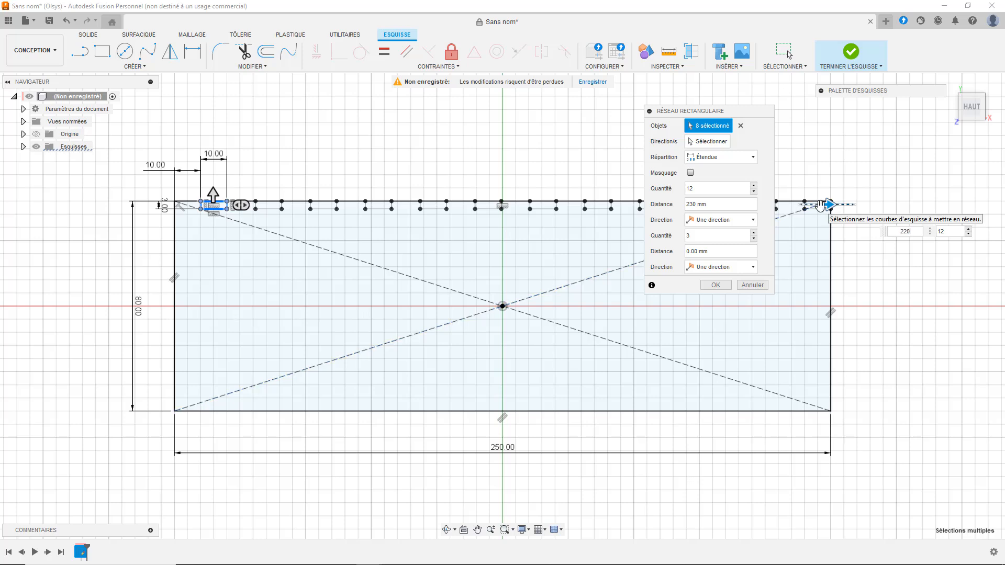
key("Return")
key("Return")
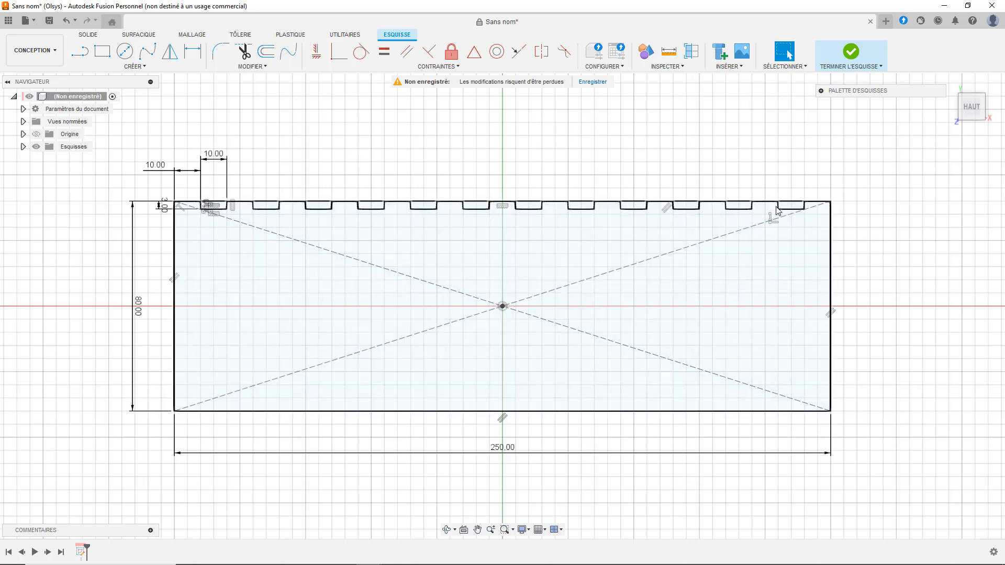
Measure the distance between the last patterned notch's lower corner and the plate's right edge.
left_click(668, 50)
left_click(804, 209)
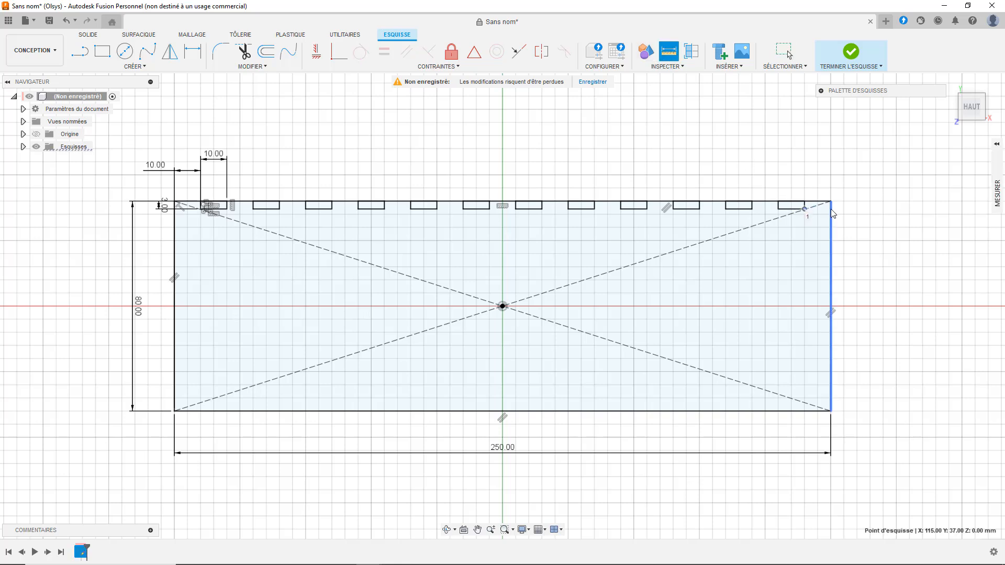
left_click(829, 209)
scroll(817, 209, "up", 5)
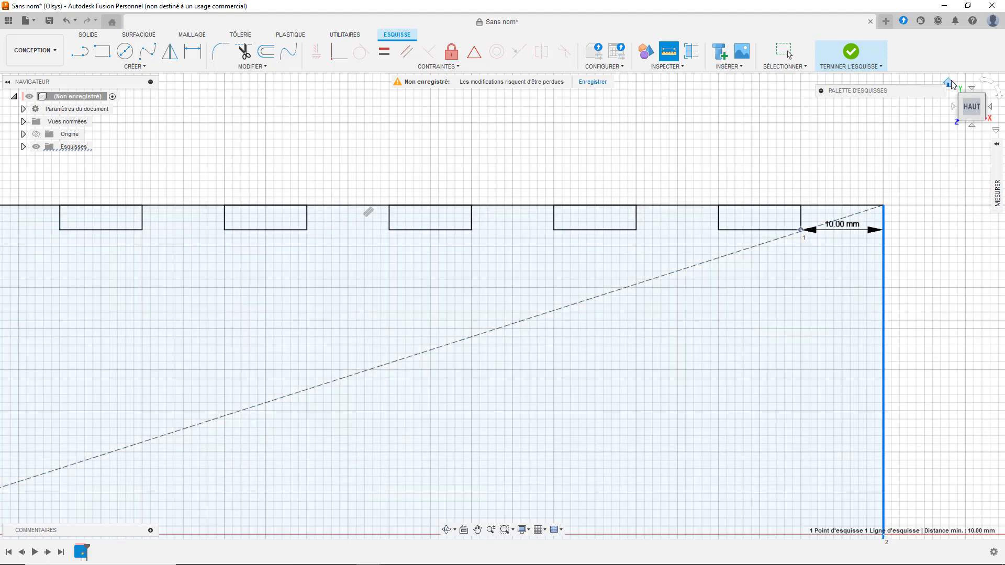
Draw a rectangle 3 mm wide and 10 mm high inside the plate's right edge, just below the upper-right corner.
left_click(950, 81)
left_click(793, 217)
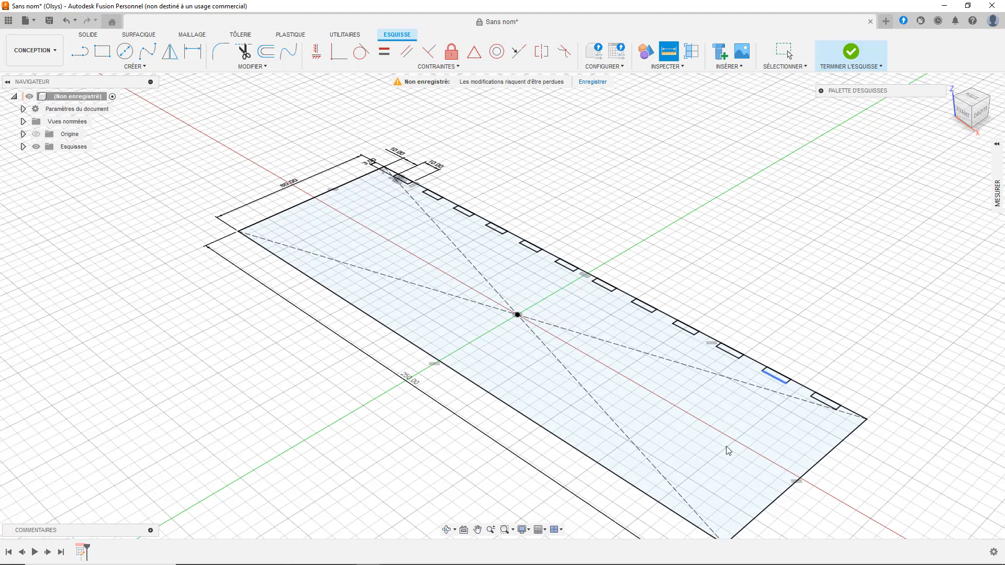
left_click(967, 97)
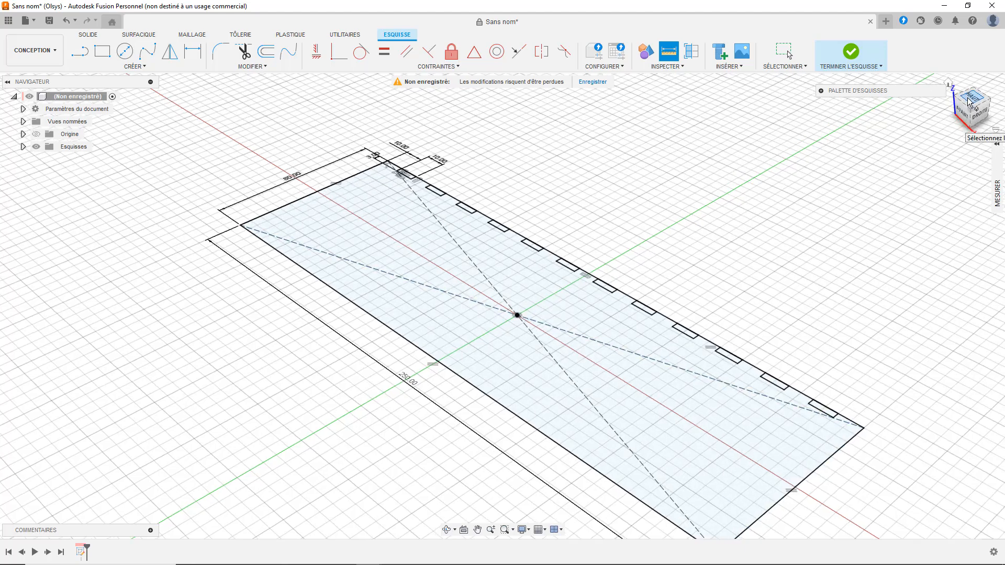
left_click(986, 81)
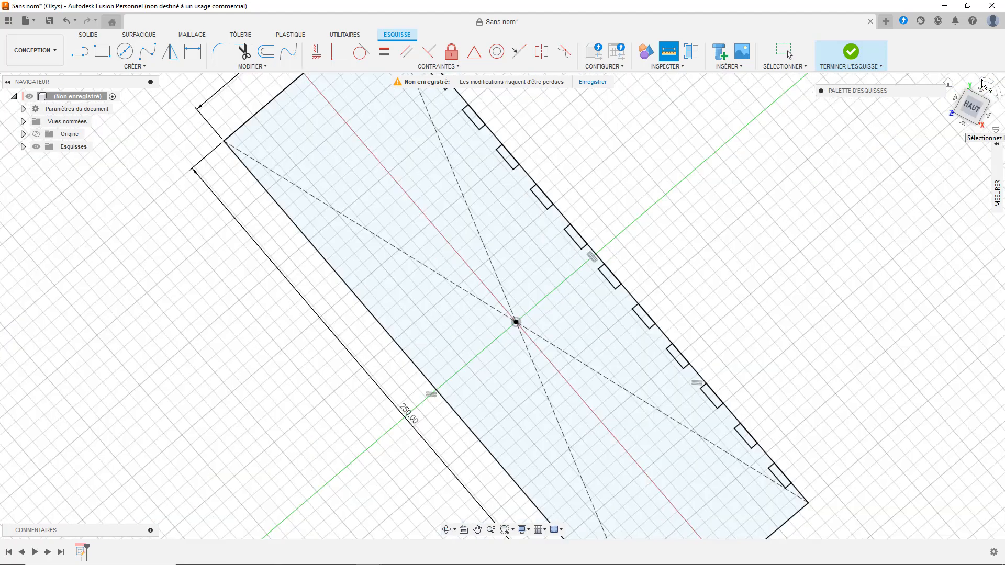
left_click(102, 50)
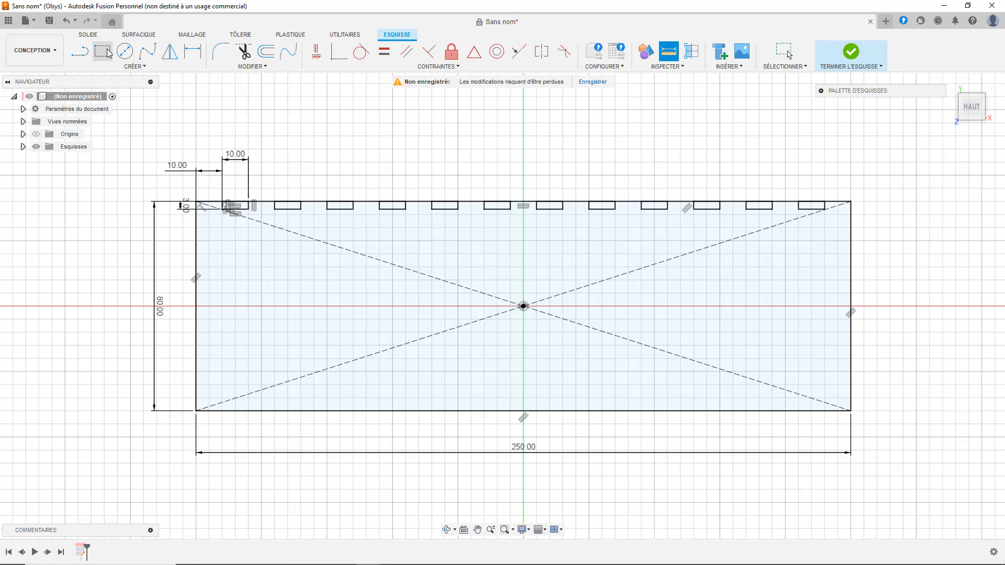
left_click(851, 213)
key("Tab")
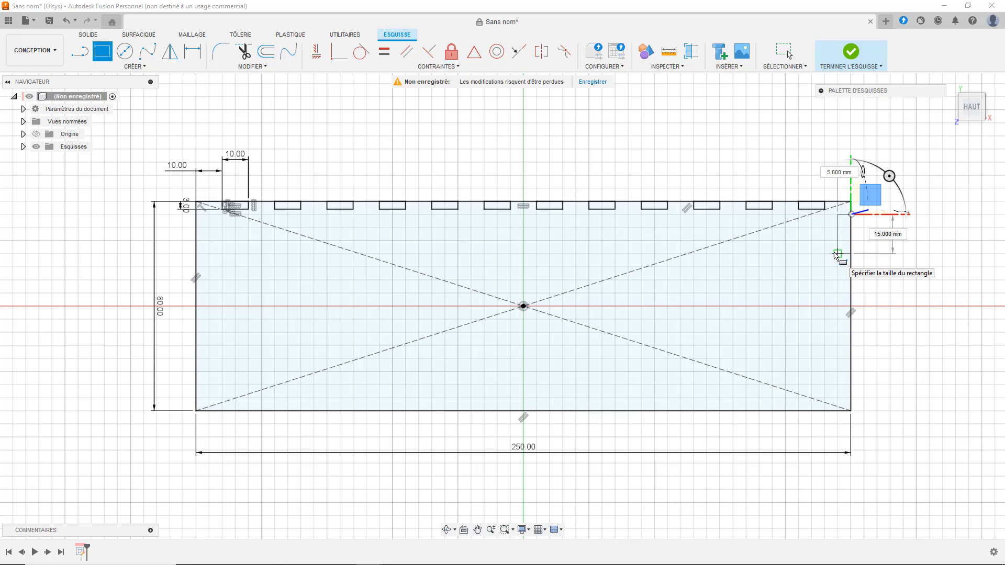
key("Tab")
key("Tab")
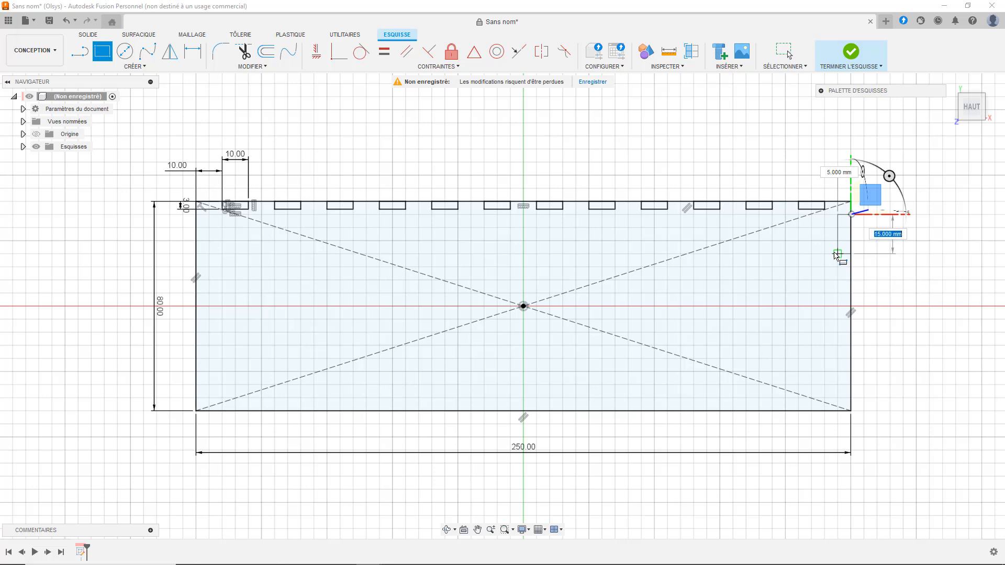
type("3")
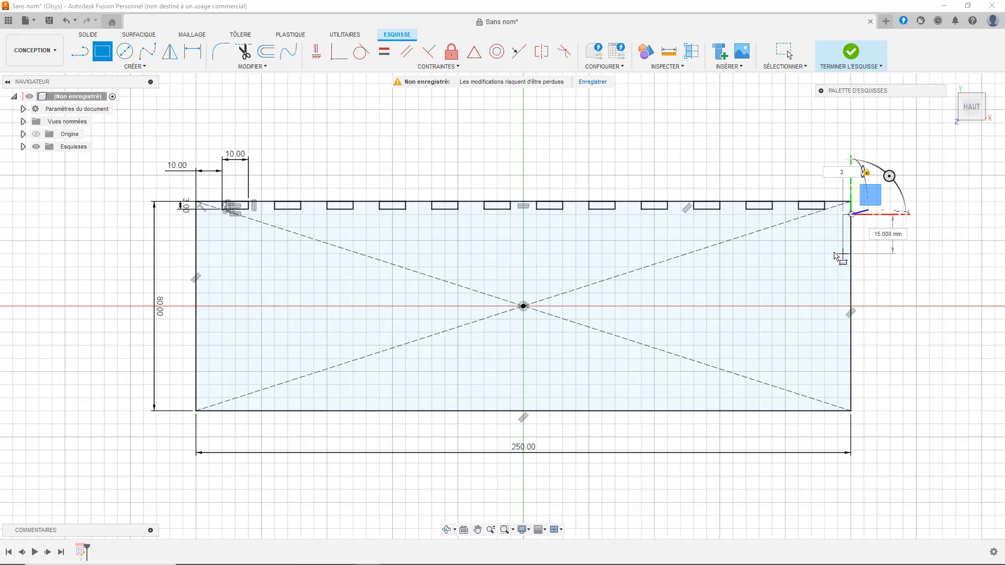
key("Tab")
type("10")
key("Tab")
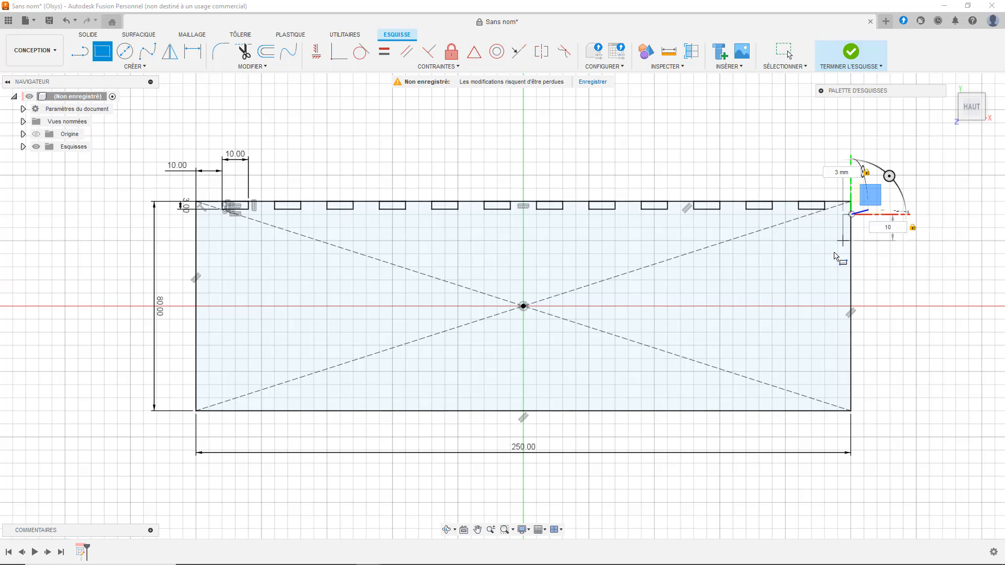
key("Return")
key("Escape")
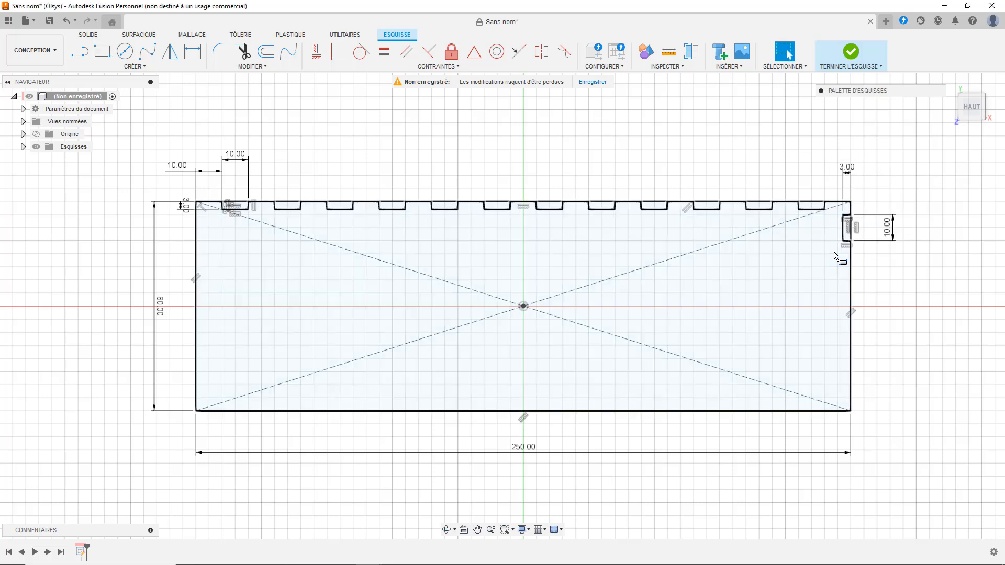
Dimension the right-edge rectangle's upper corner 5 mm from the plate's top edge.
left_click(198, 59)
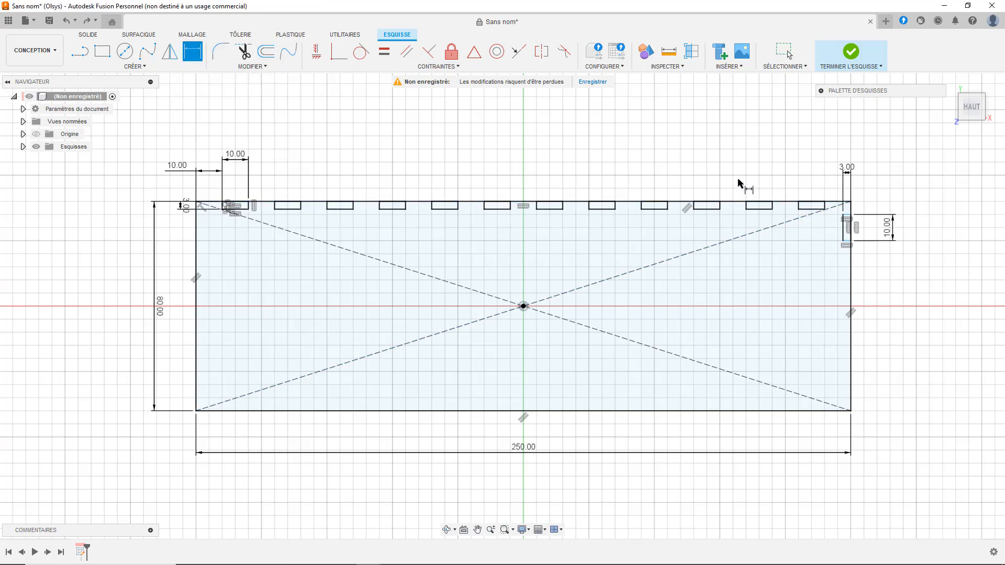
key("Escape")
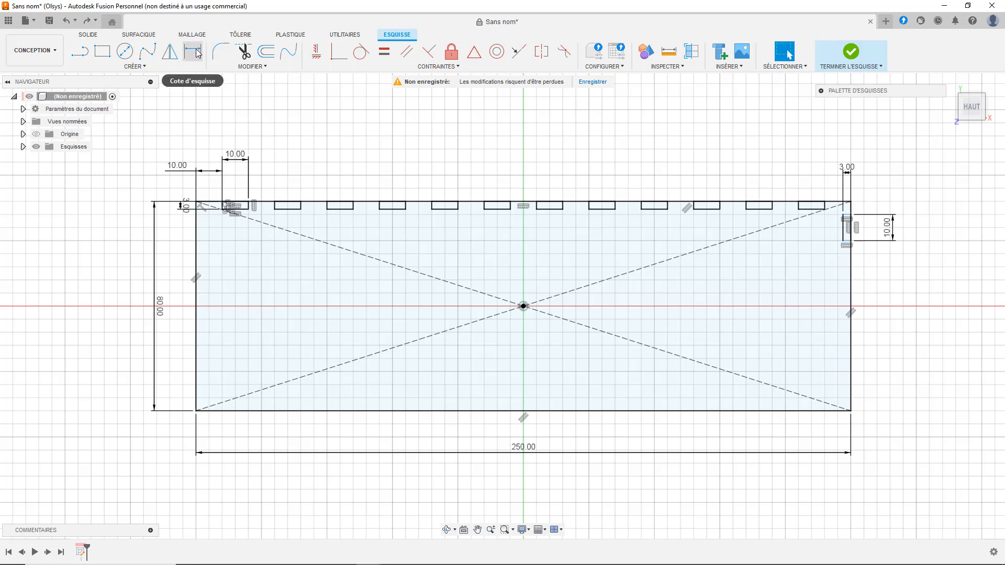
left_click(198, 54)
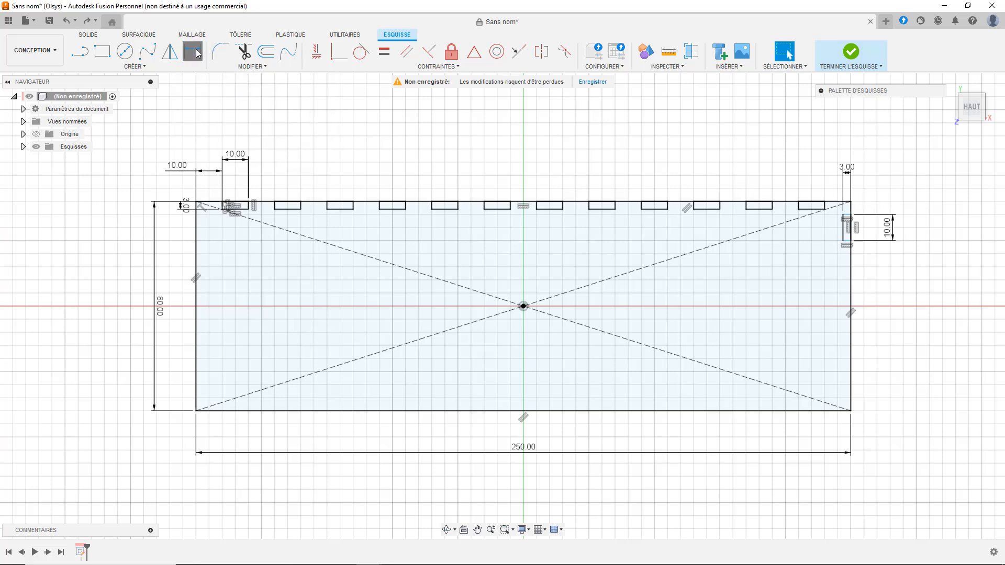
left_click(843, 215)
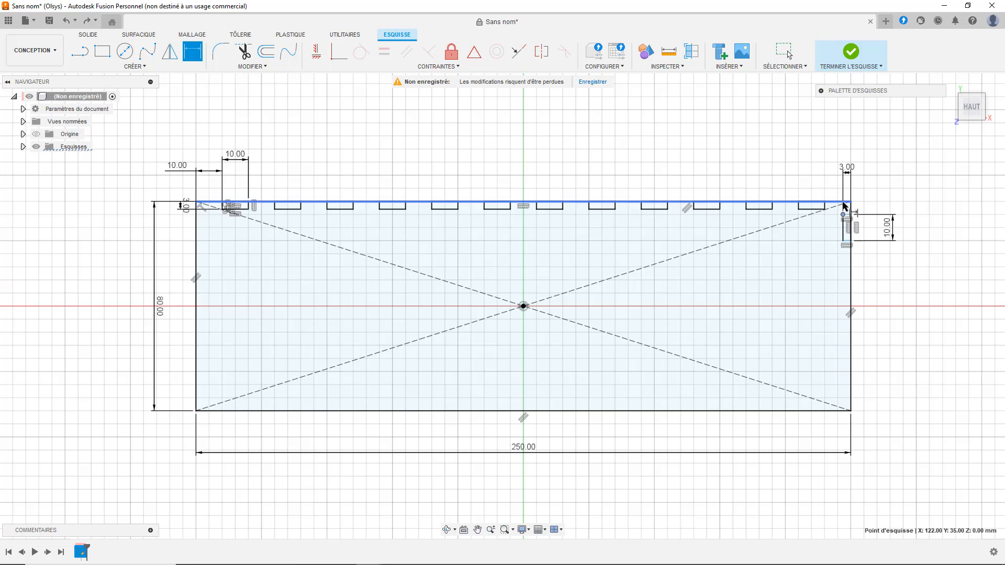
left_click(845, 202)
left_click(888, 199)
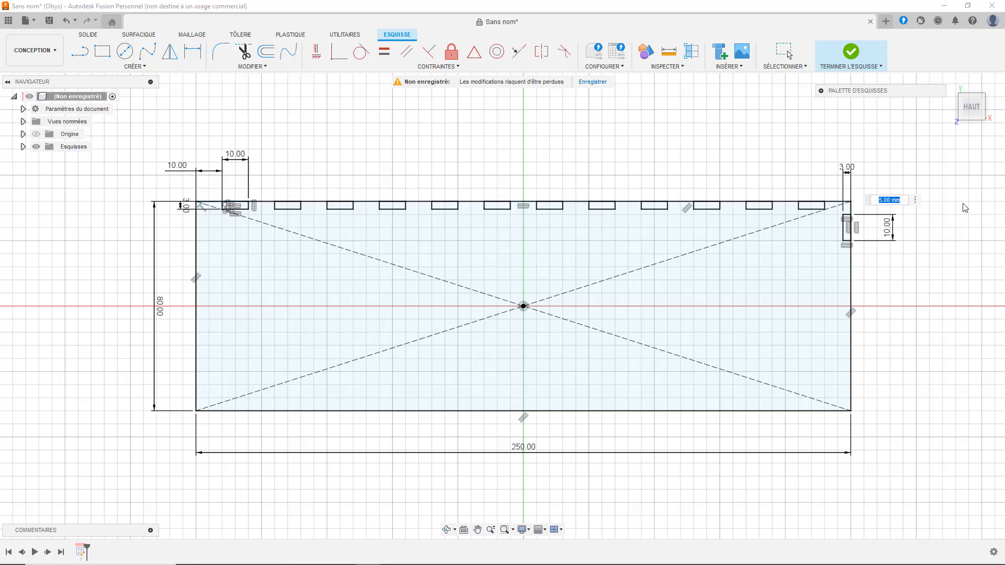
key("Return")
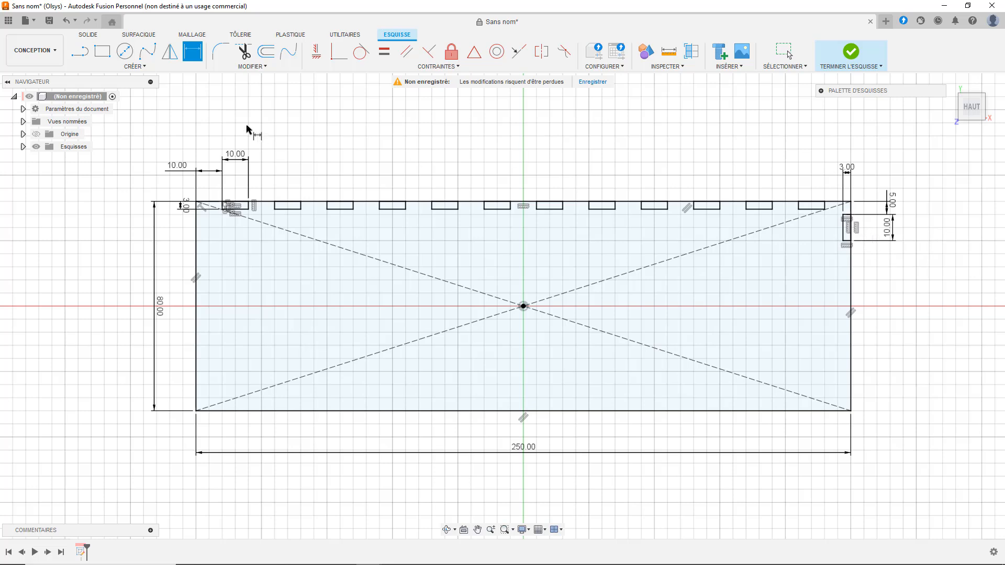
Create a rectangular pattern of the right-edge notch rectangle down the plate's right edge with 4 instances over a -60 mm extent.
left_click(130, 67)
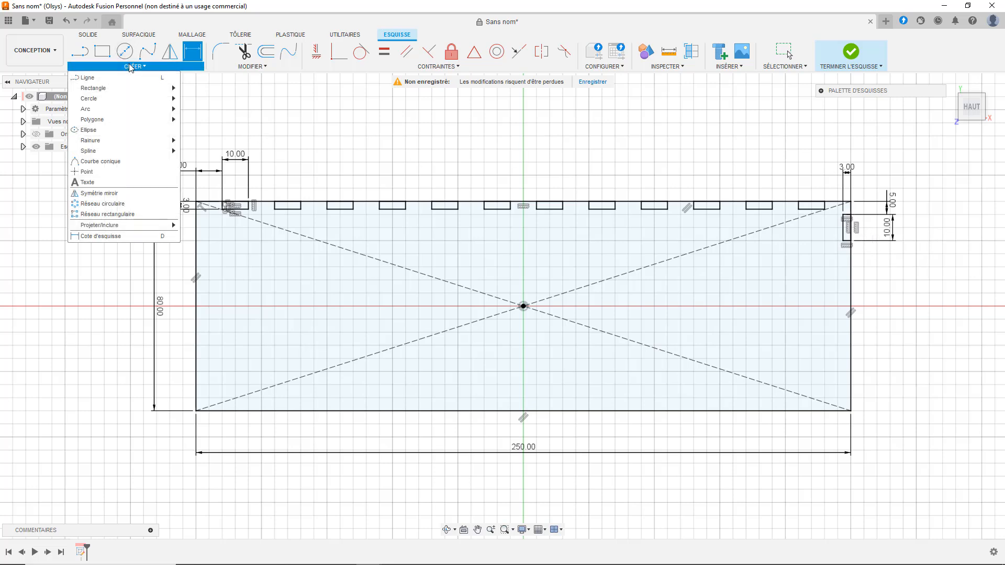
left_click(125, 216)
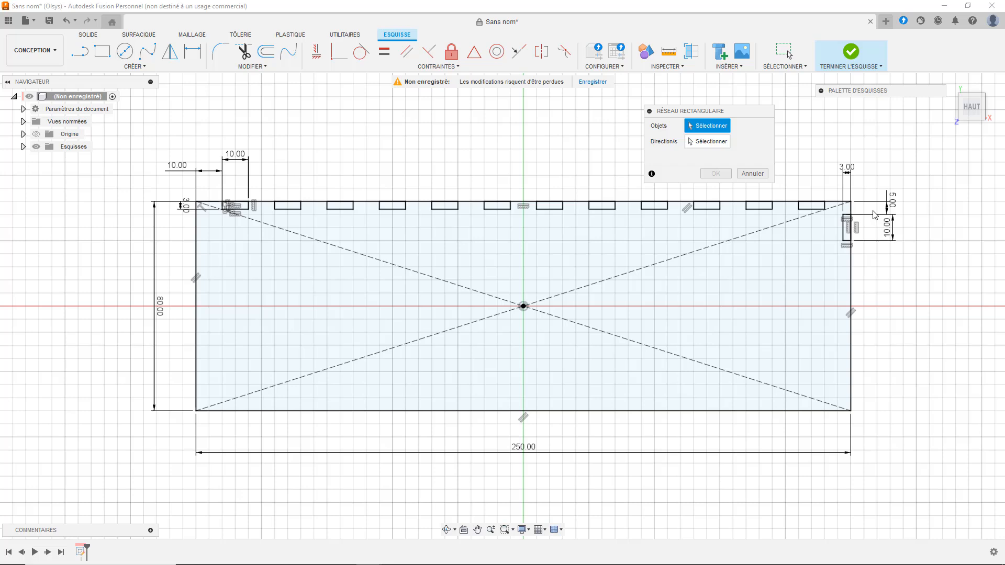
left_click_drag(874, 215, 835, 256)
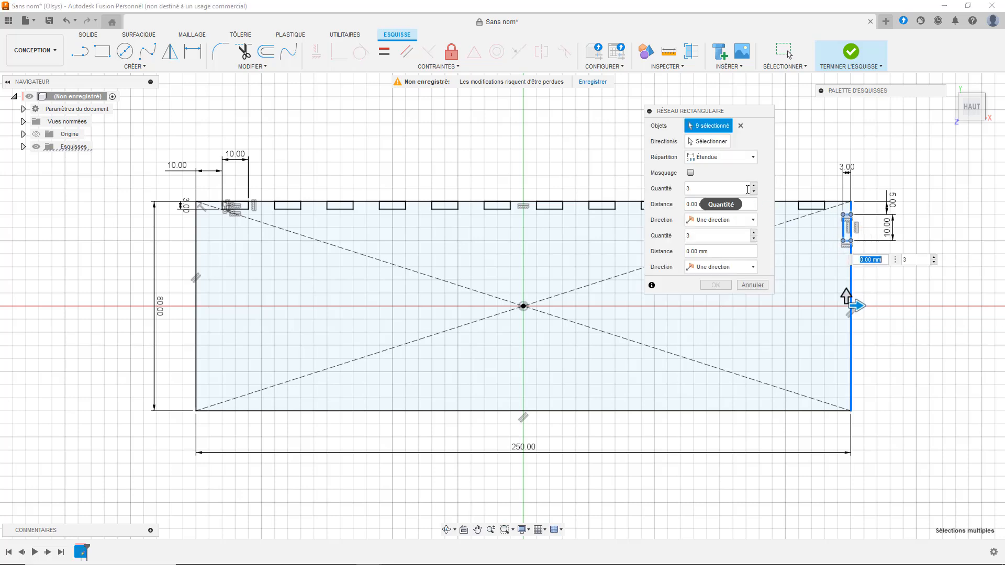
left_click_drag(846, 295, 843, 355)
key("Tab")
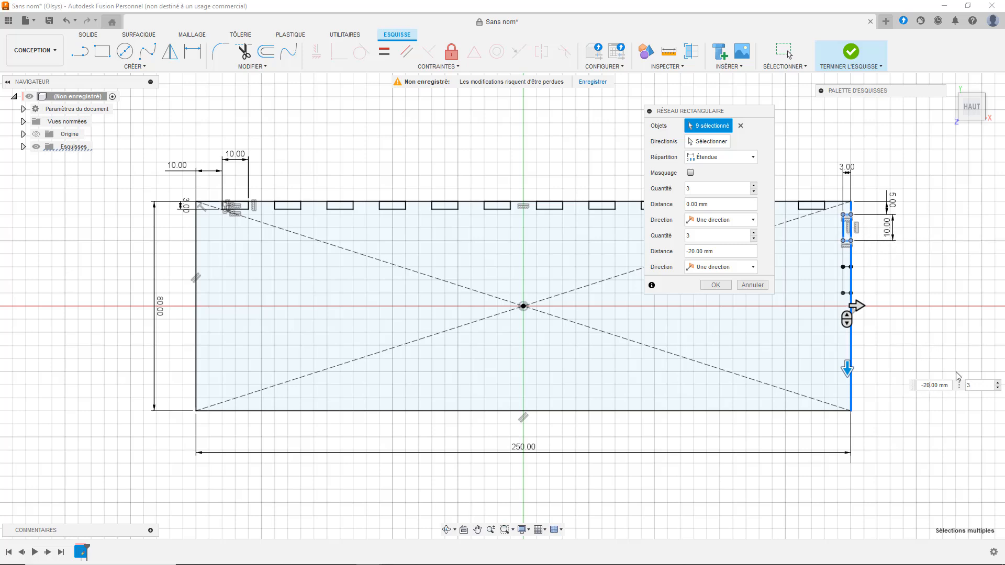
type("6")
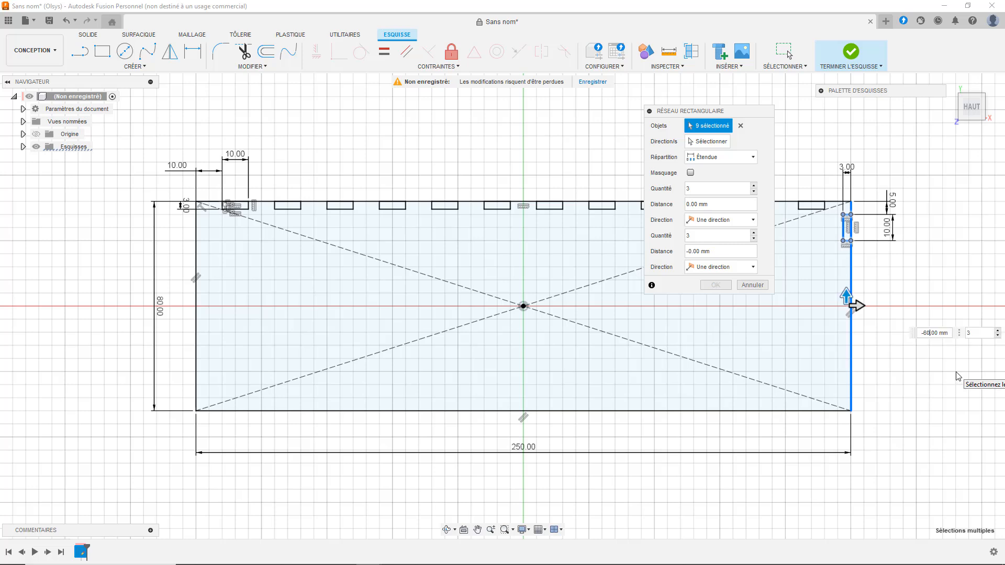
type("0")
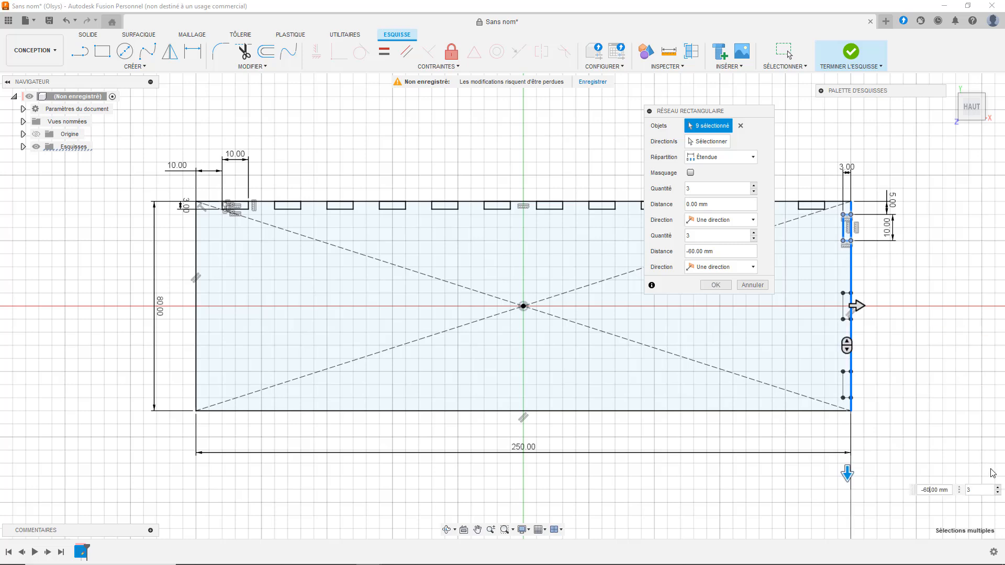
left_click(998, 488)
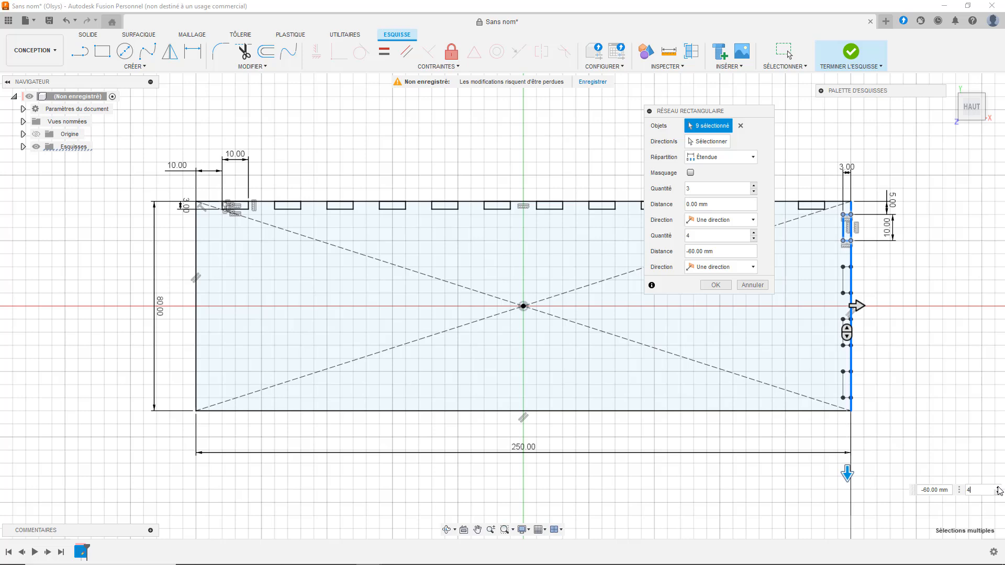
left_click(721, 289)
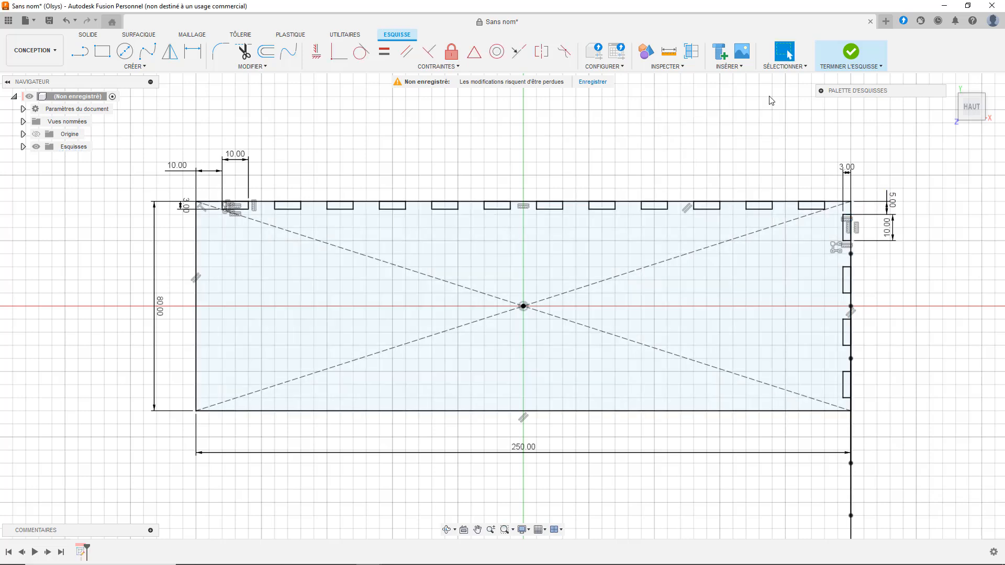
Measure the gap between the upper two right-edge notches and the distance from the lowest notch to the plate's bottom edge.
left_click(672, 57)
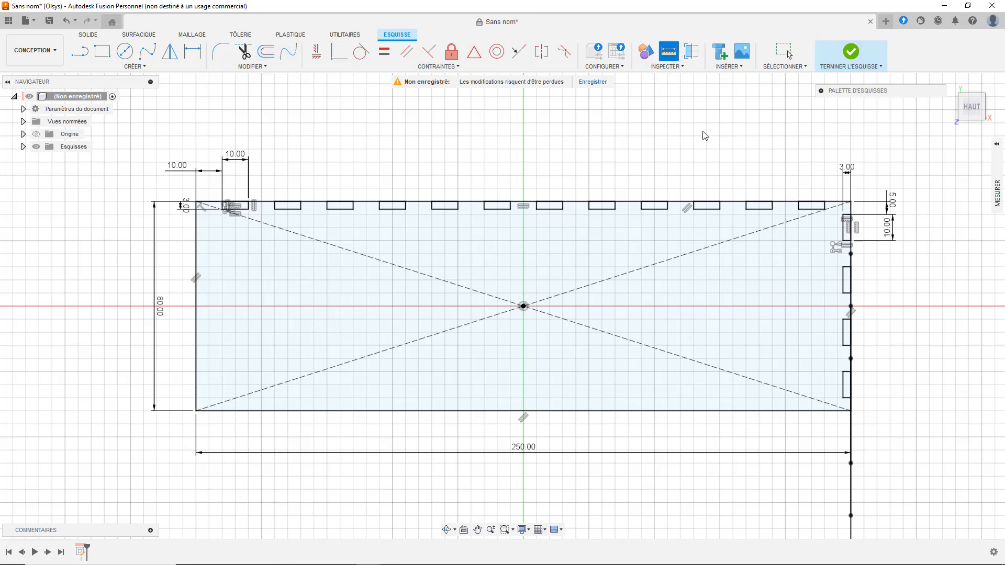
left_click(842, 268)
left_click(843, 241)
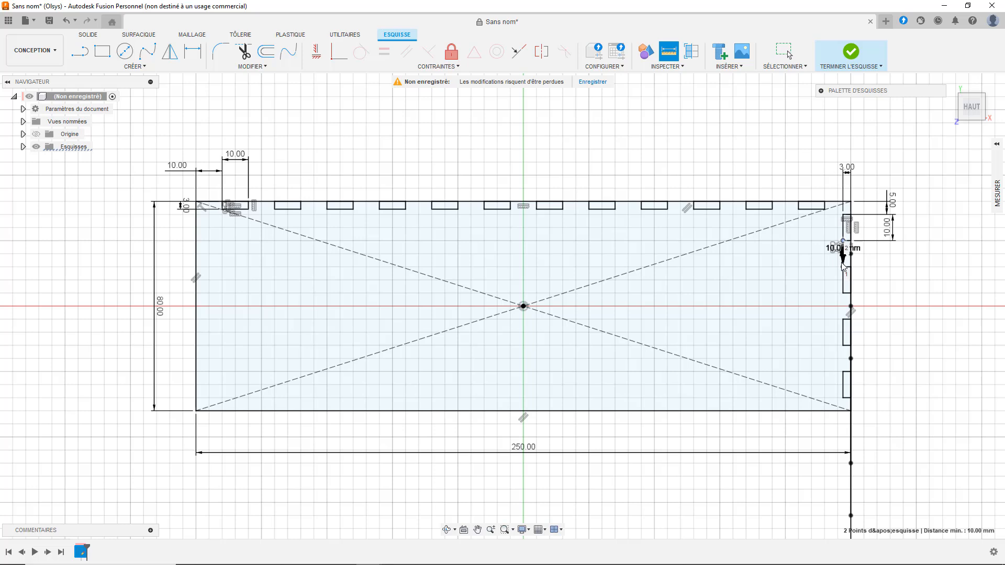
left_click(668, 55)
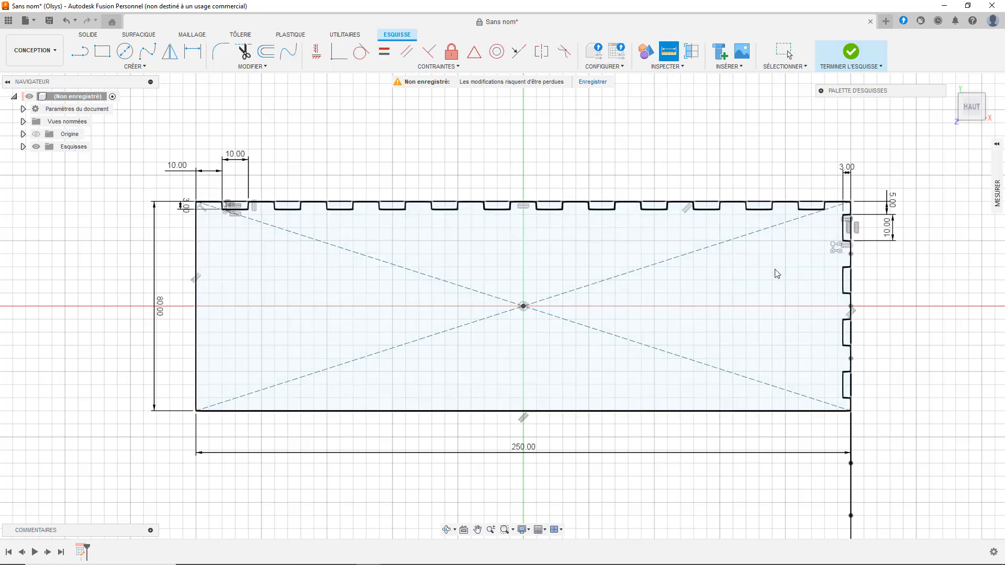
left_click(844, 400)
left_click(843, 410, "shift")
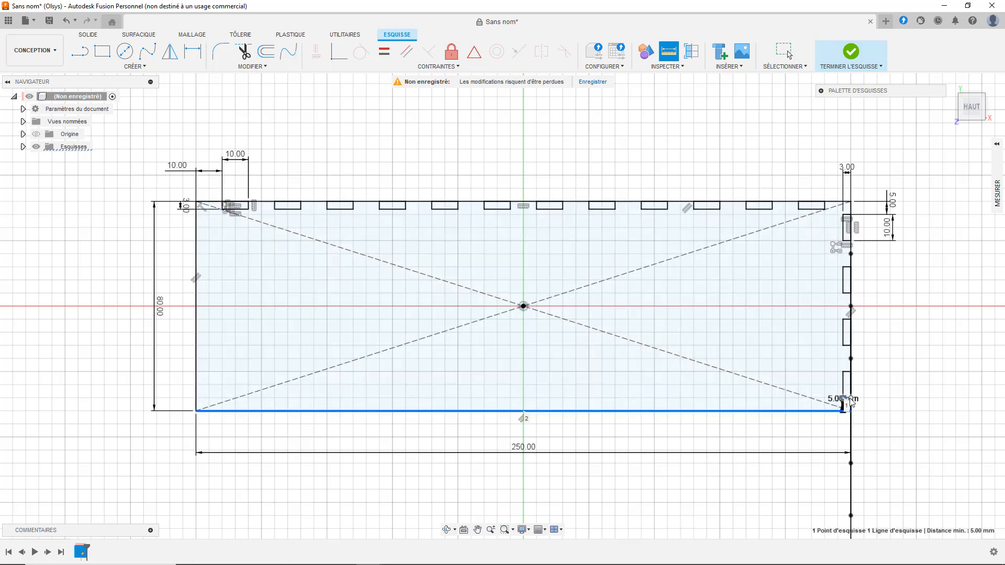
key("Escape")
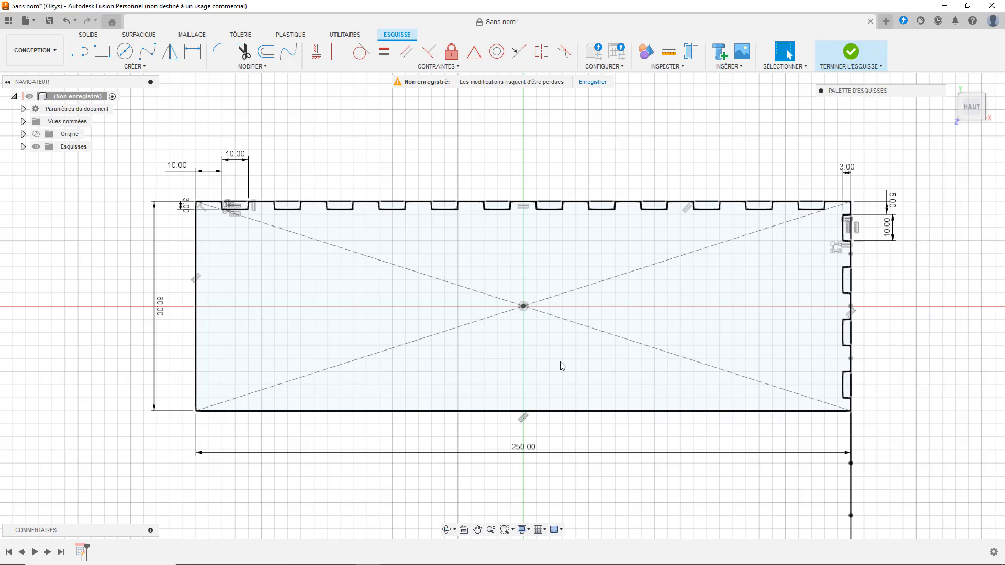
Extrude the notched plate profile 3 mm as a new body, leaving out the notch rectangles.
left_click(285, 254)
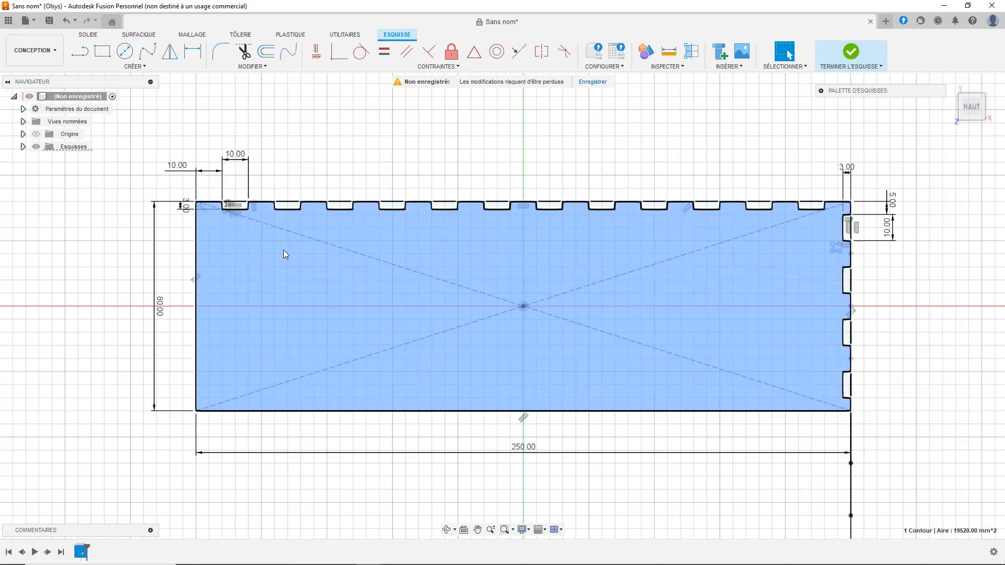
key("e")
left_click(285, 255)
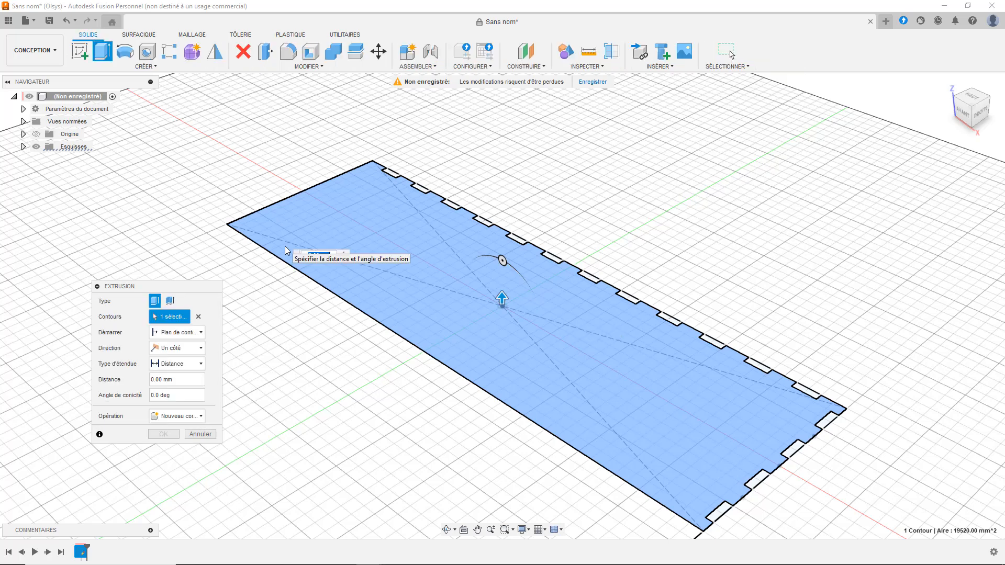
type("3")
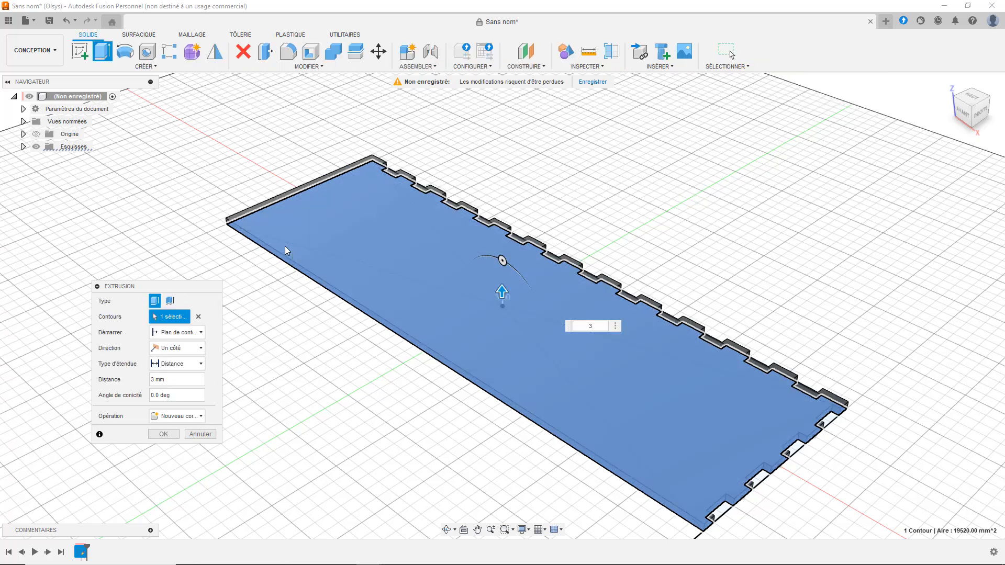
key("Return")
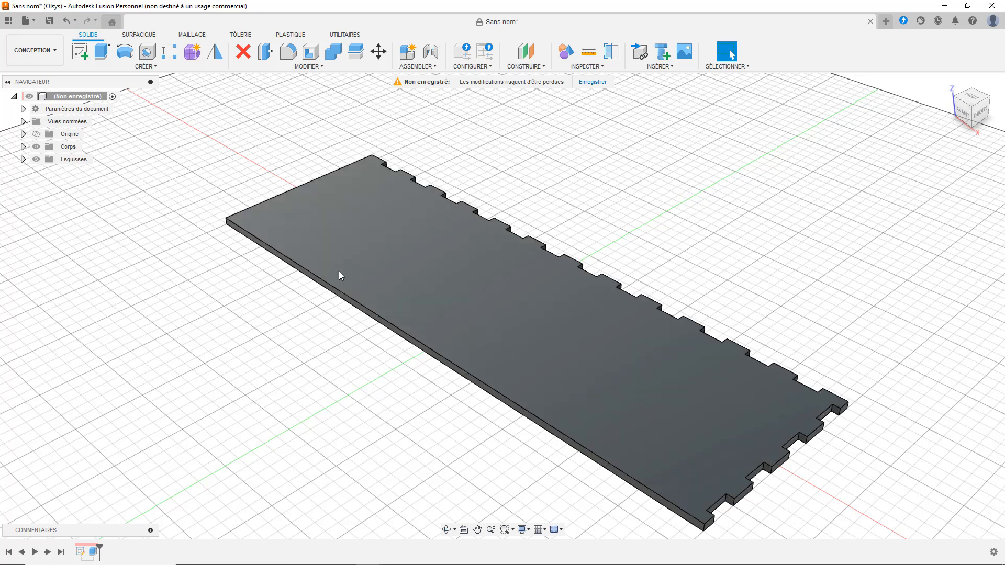
Mirror the notch faces of the plate's right end across the YZ origin plane onto the opposite short end.
left_click(155, 63)
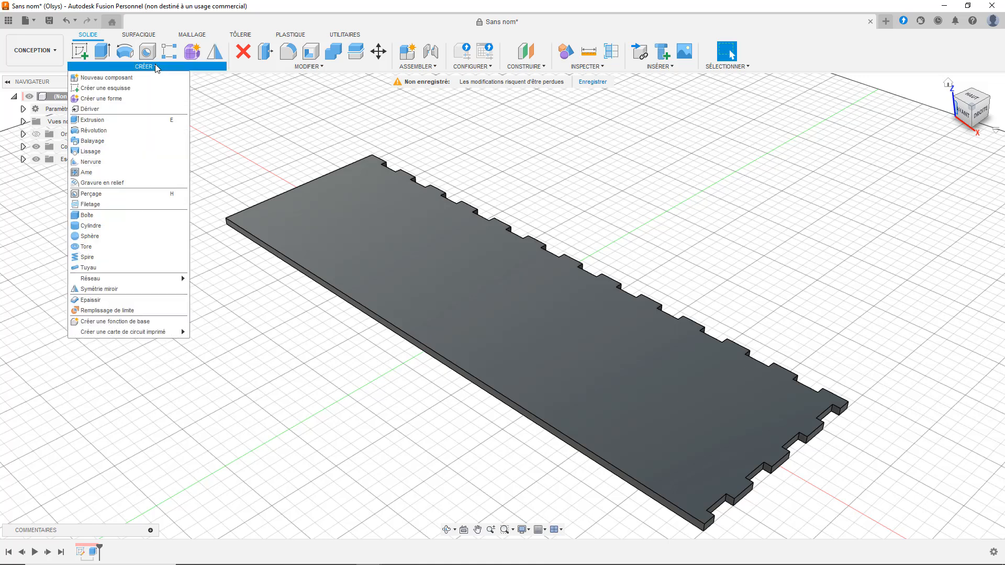
left_click(120, 290)
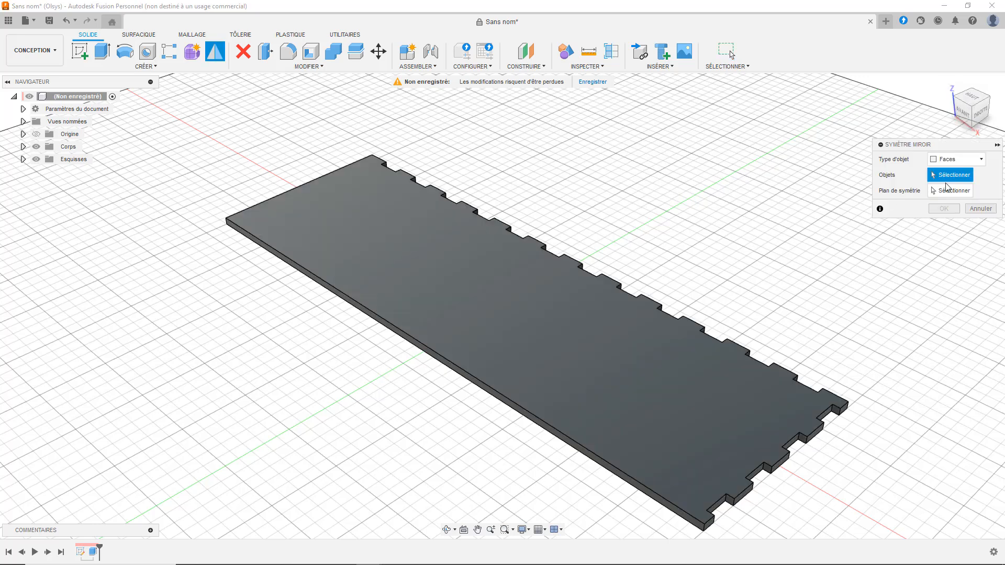
left_click(952, 162)
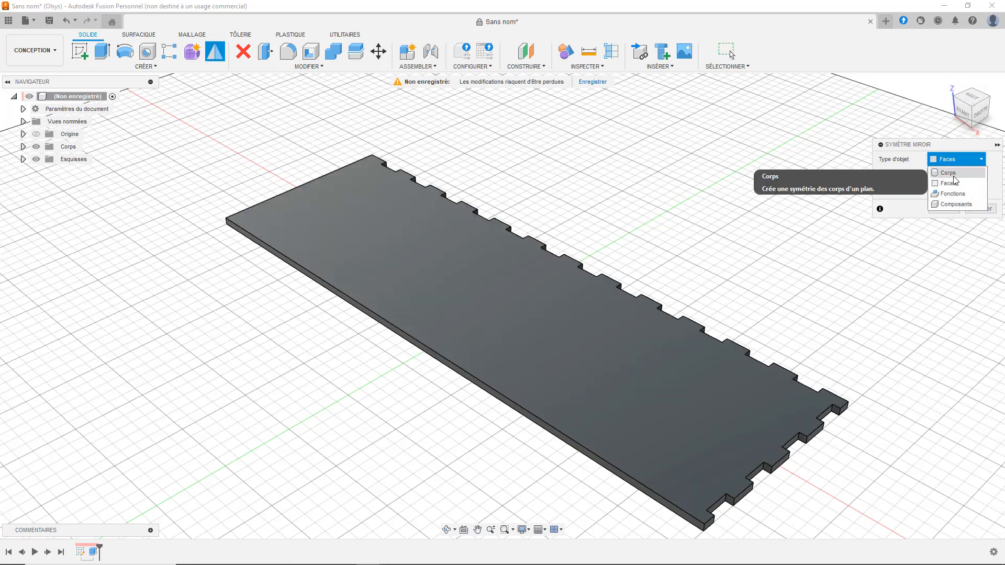
left_click(954, 185)
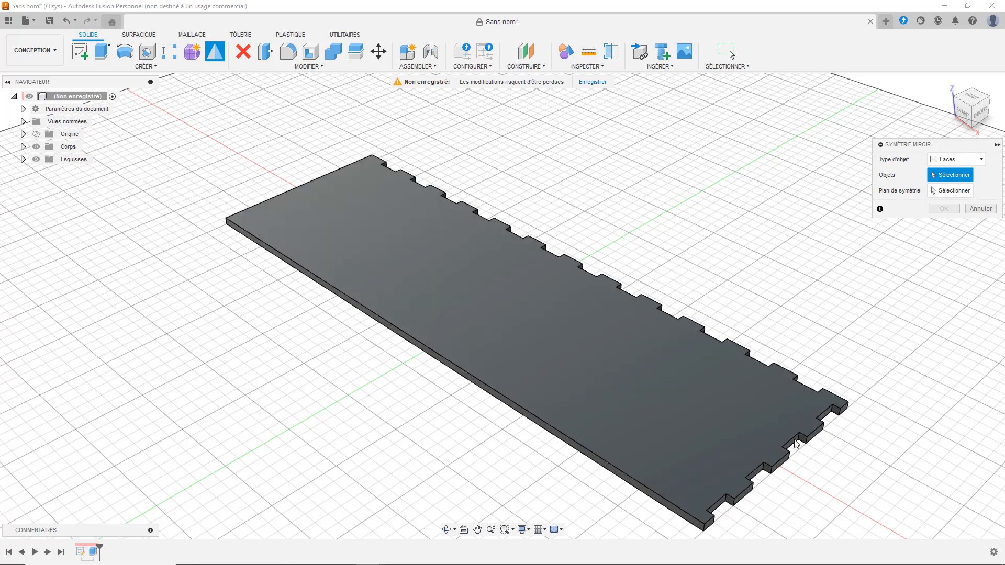
left_click(971, 101)
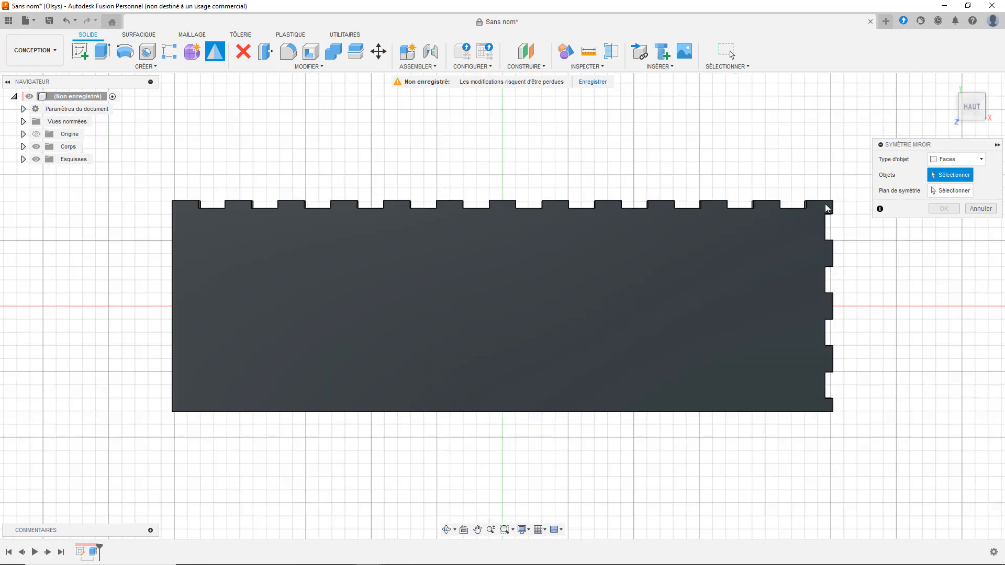
left_click_drag(822, 186, 853, 438)
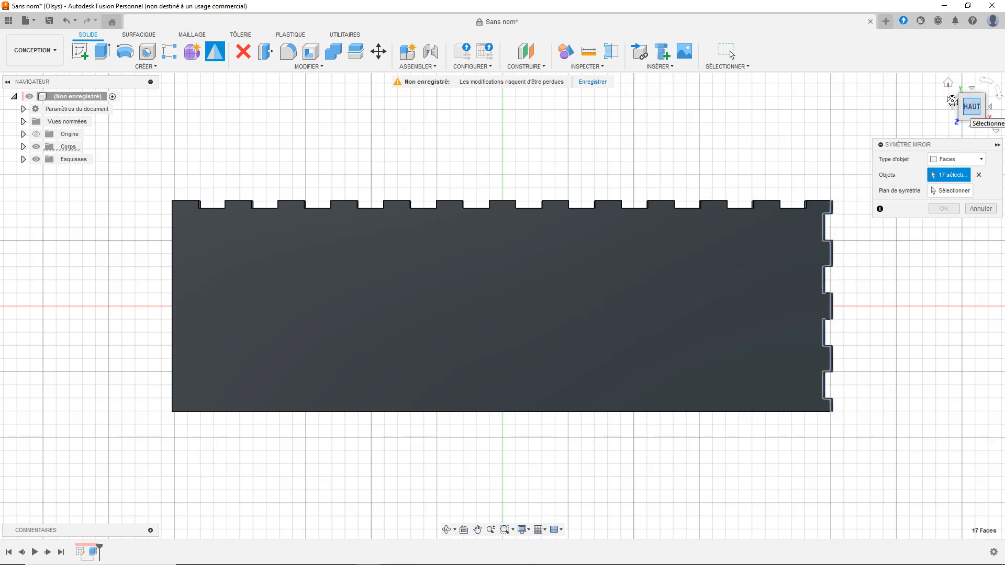
left_click_drag(971, 106, 940, 106)
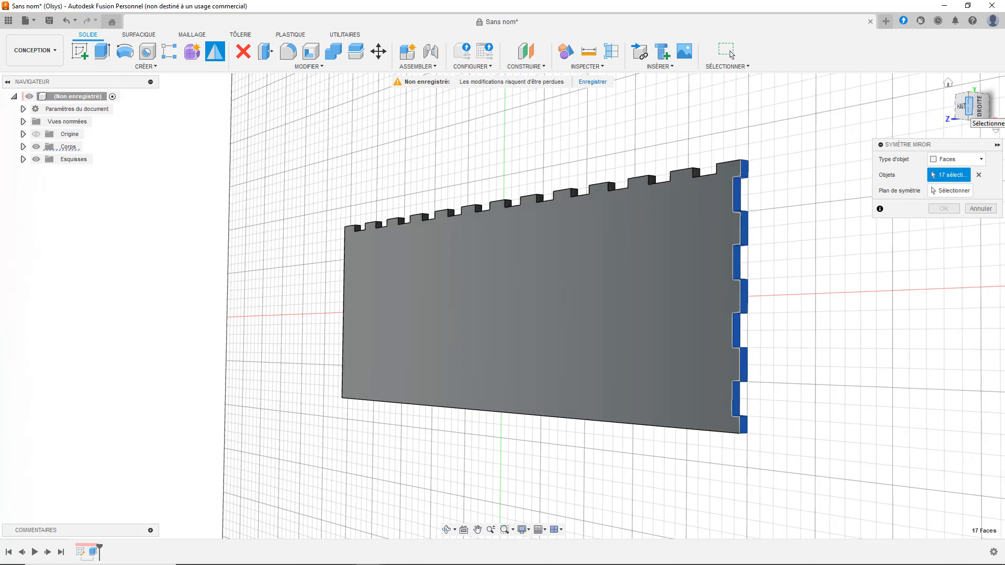
left_click(952, 192)
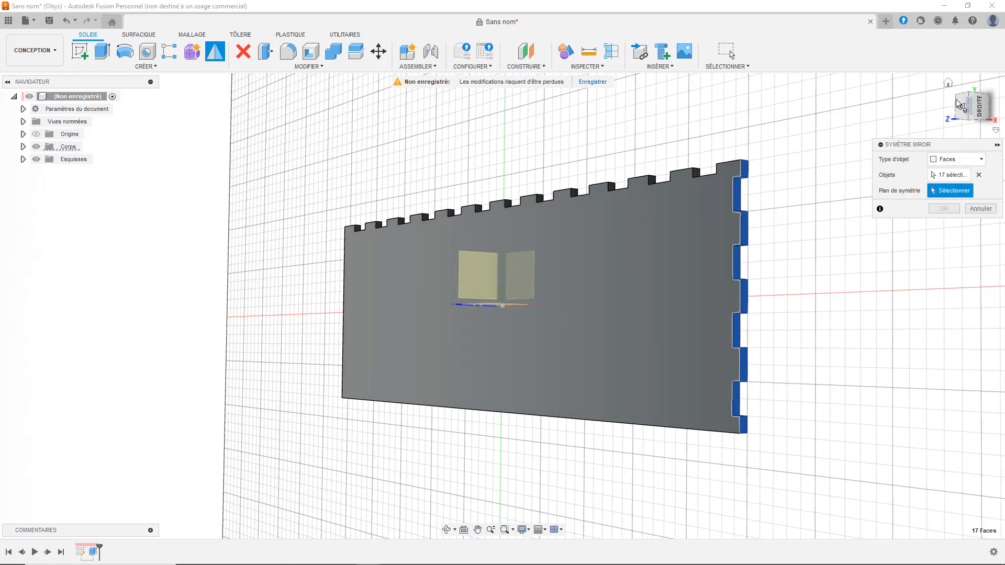
left_click(947, 84)
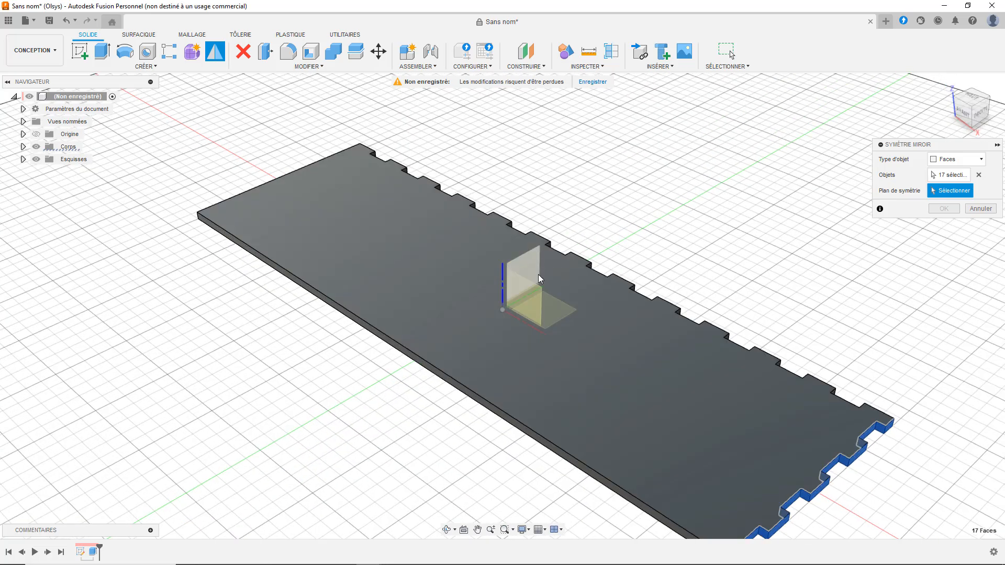
left_click(528, 264)
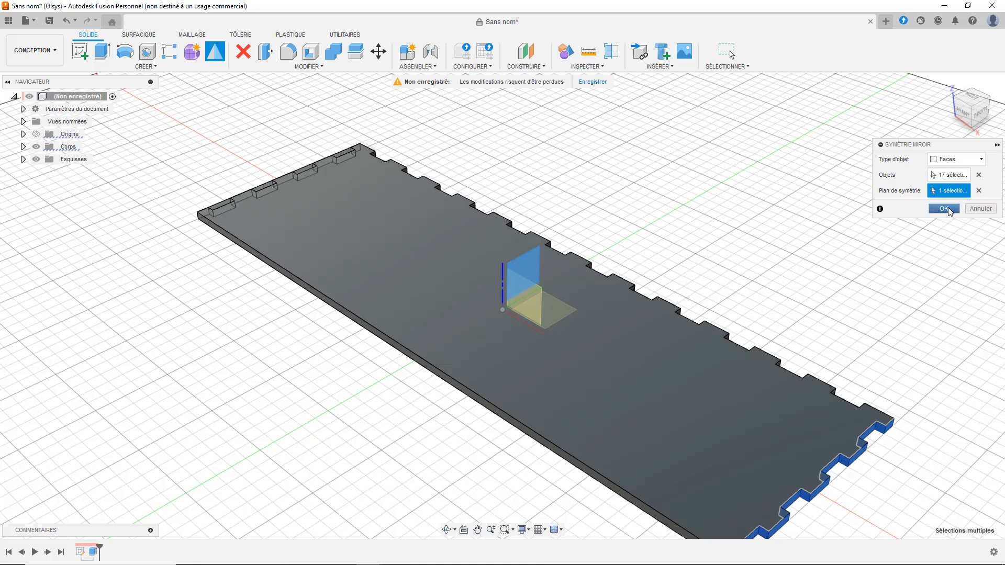
left_click(945, 209)
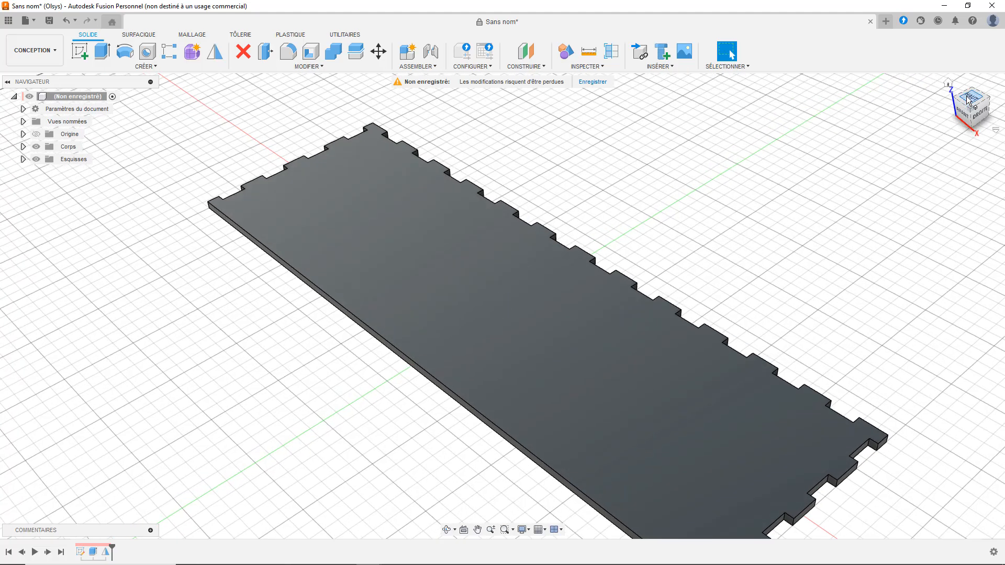
Mirror the notch faces of the plate's upper long edge across the XZ origin plane onto the opposite long edge.
left_click(968, 99)
left_click(986, 81)
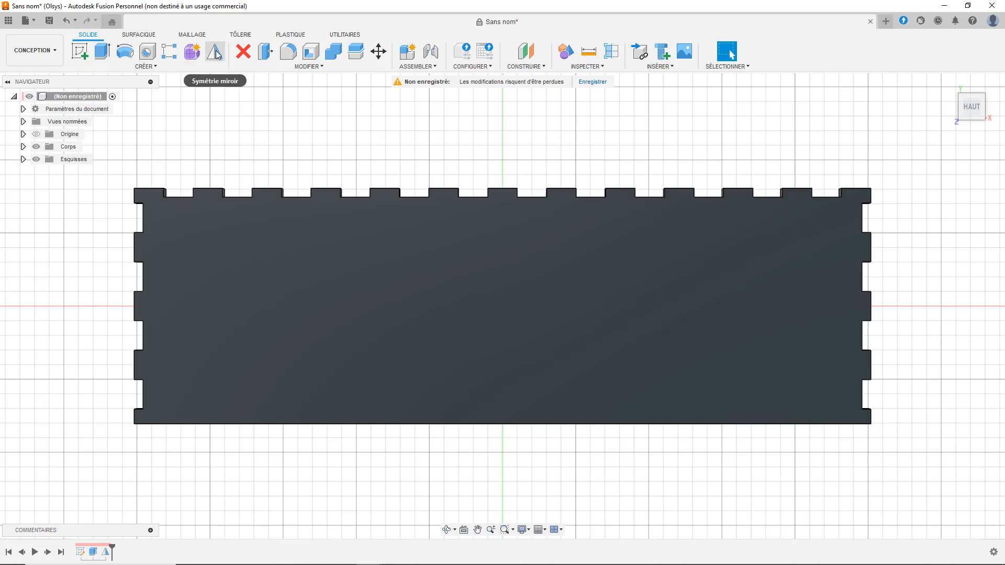
left_click(215, 52)
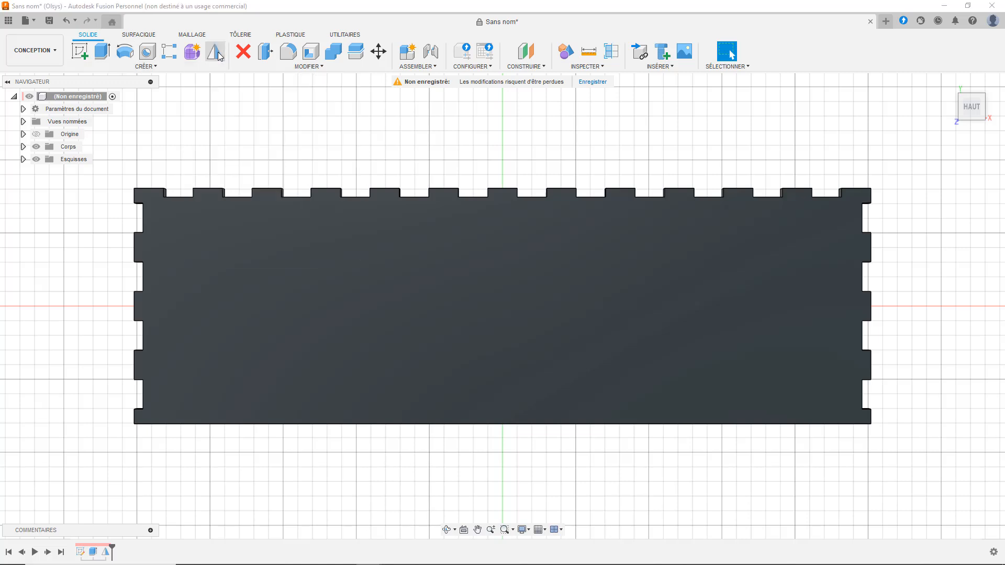
left_click_drag(129, 156, 868, 205)
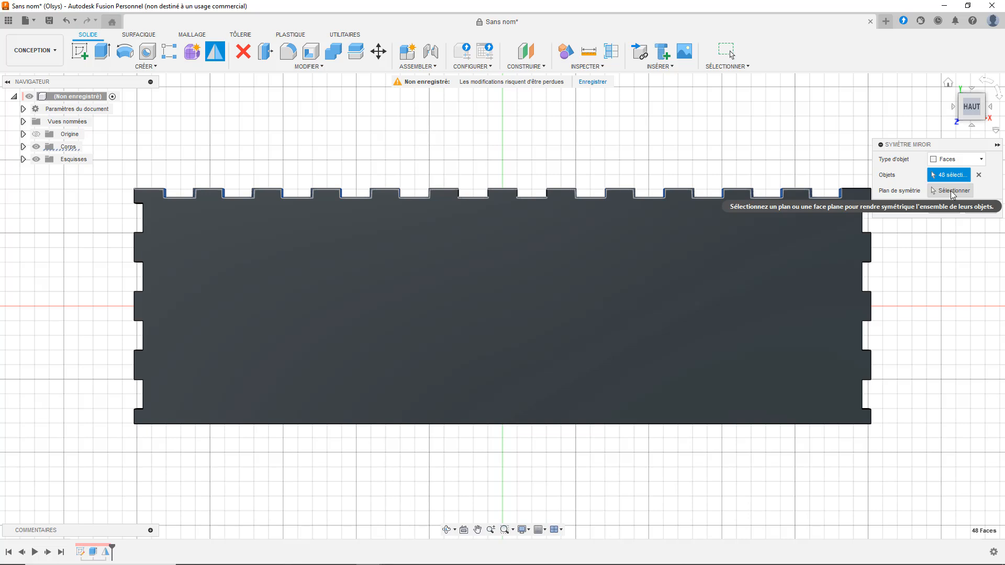
left_click(954, 192)
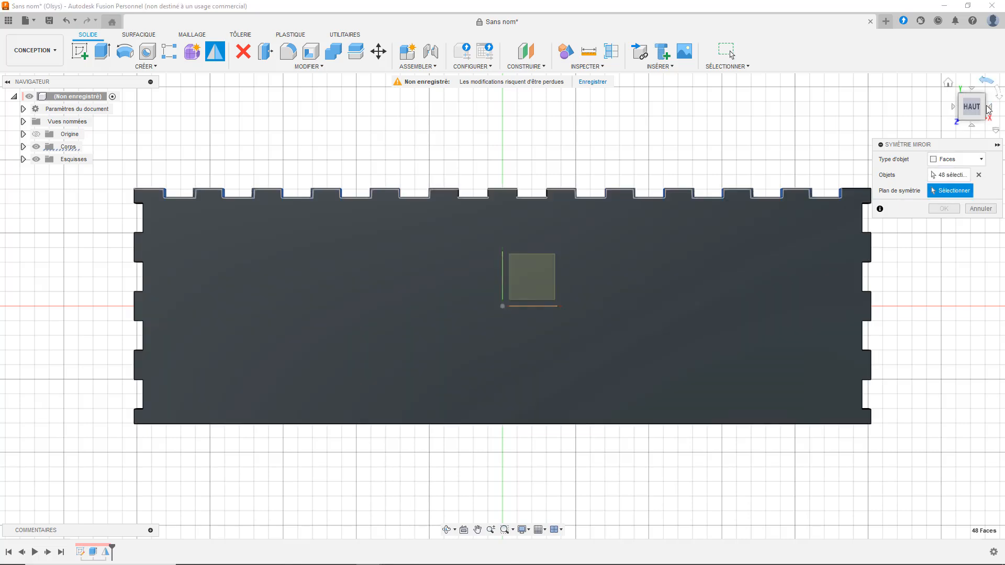
left_click_drag(968, 110, 970, 98)
left_click(529, 293)
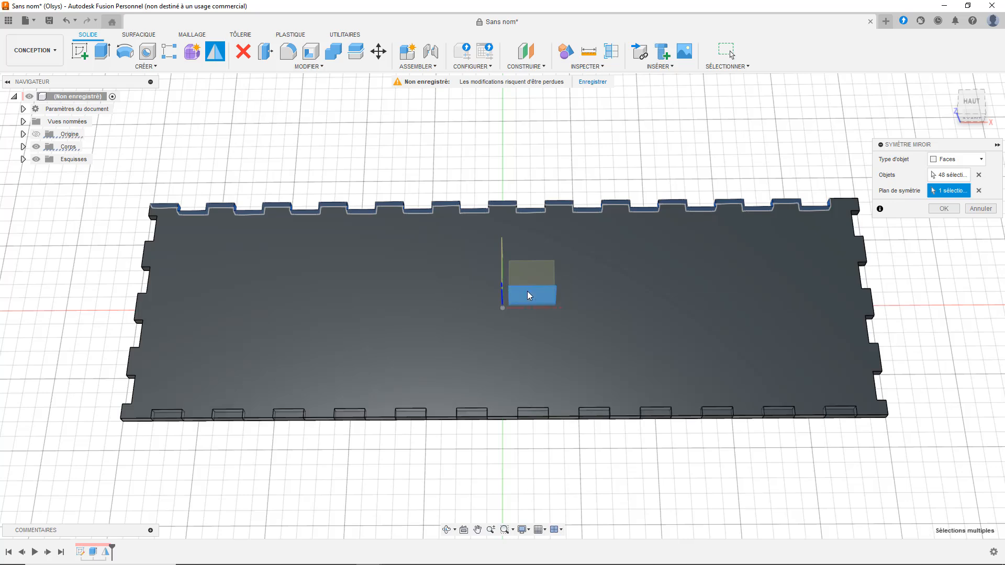
left_click(942, 209)
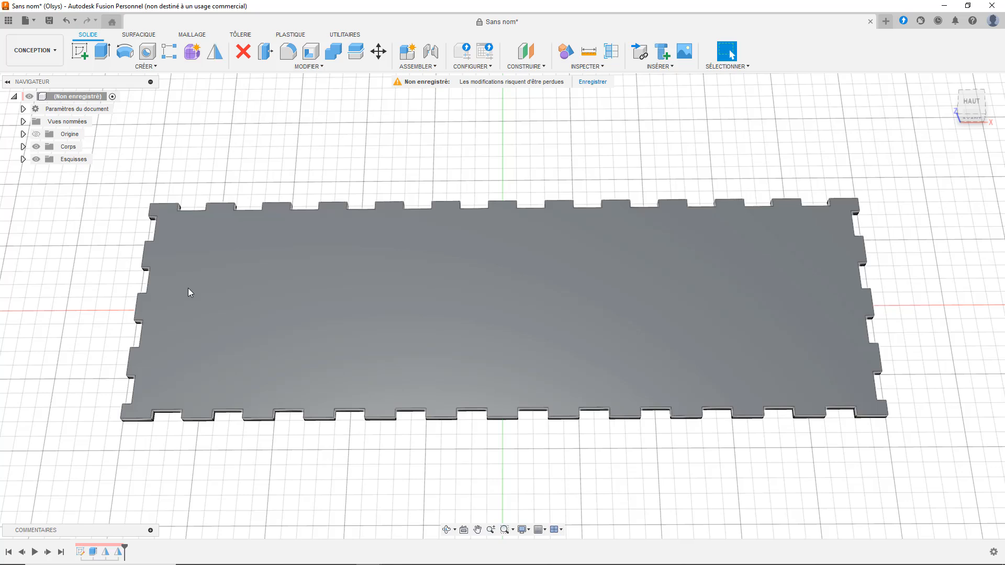
left_click(949, 85)
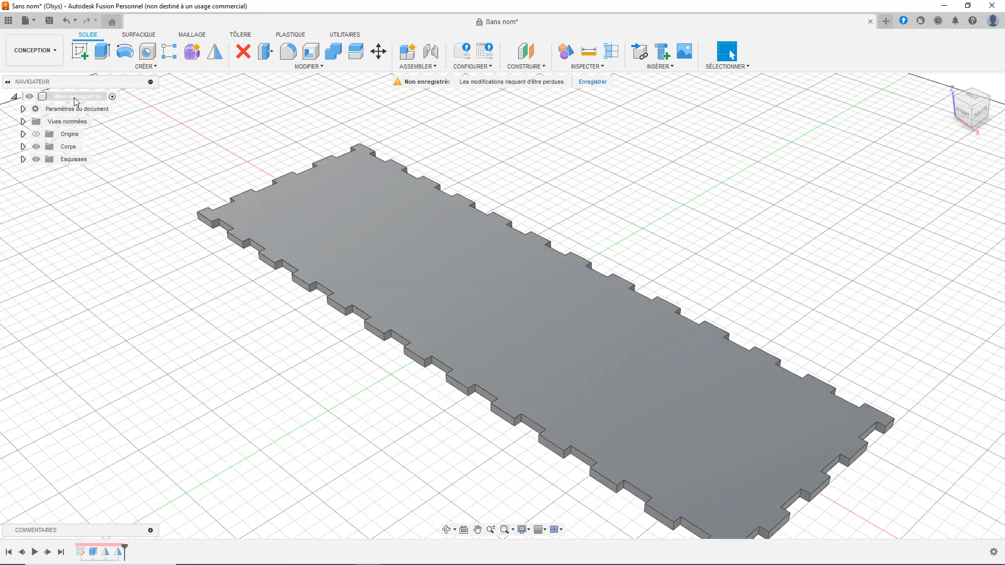
Create a new internal component named "coté droit" under the root of the design.
right_click(74, 98)
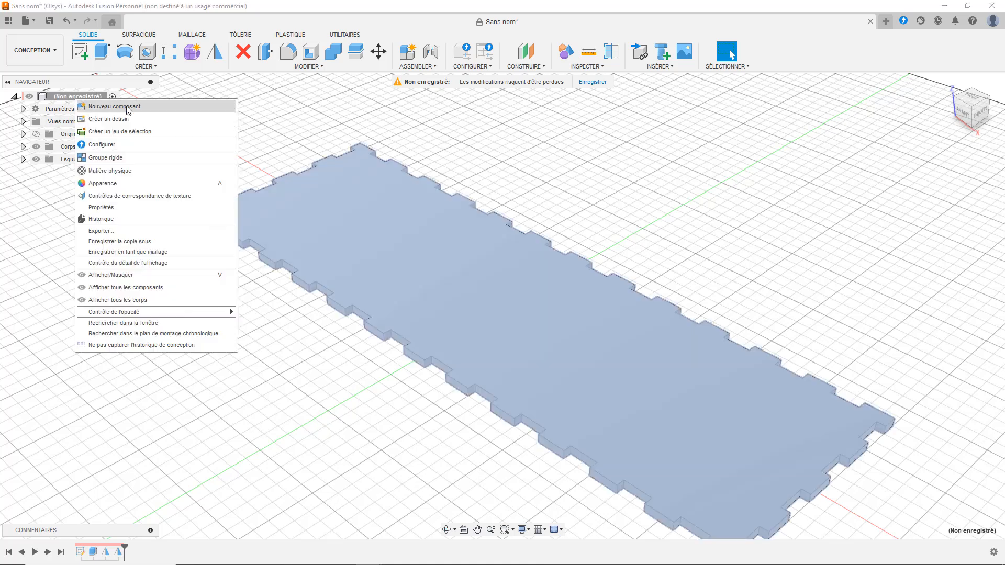
left_click(127, 108)
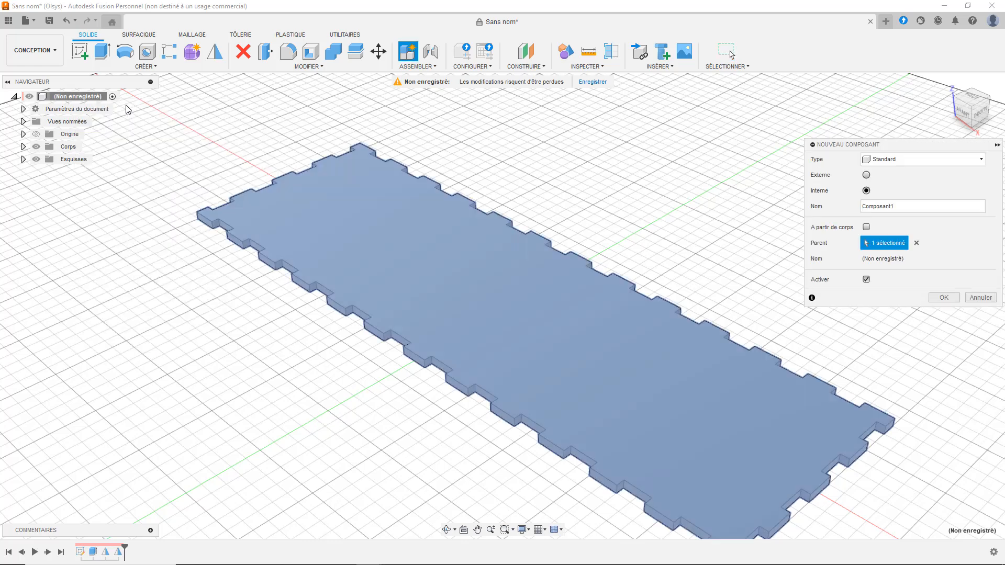
left_click_drag(941, 210, 863, 216)
type("coté droit")
key("Return")
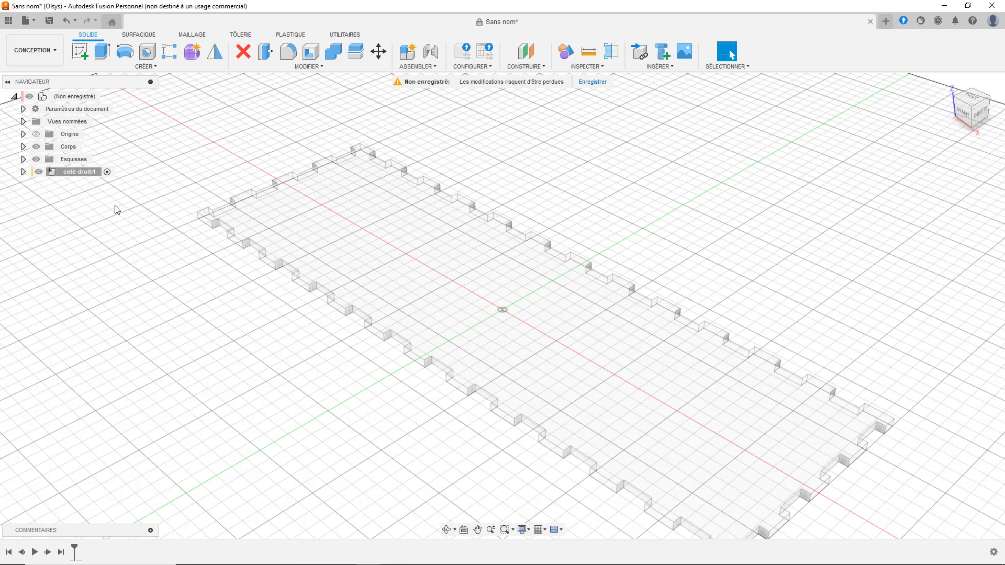
Activate the root component and return activation to the coté droit component.
left_click(87, 108)
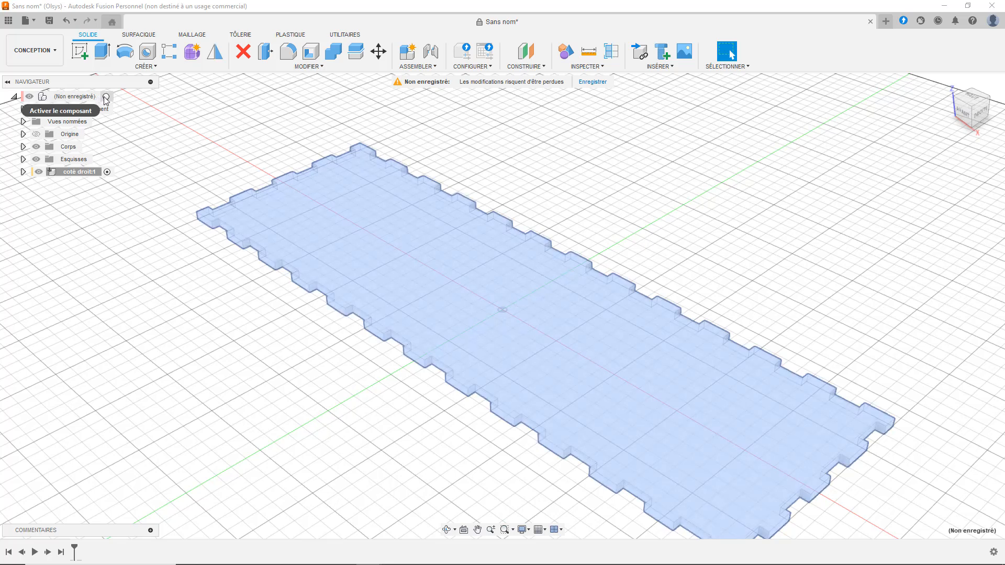
left_click(107, 97)
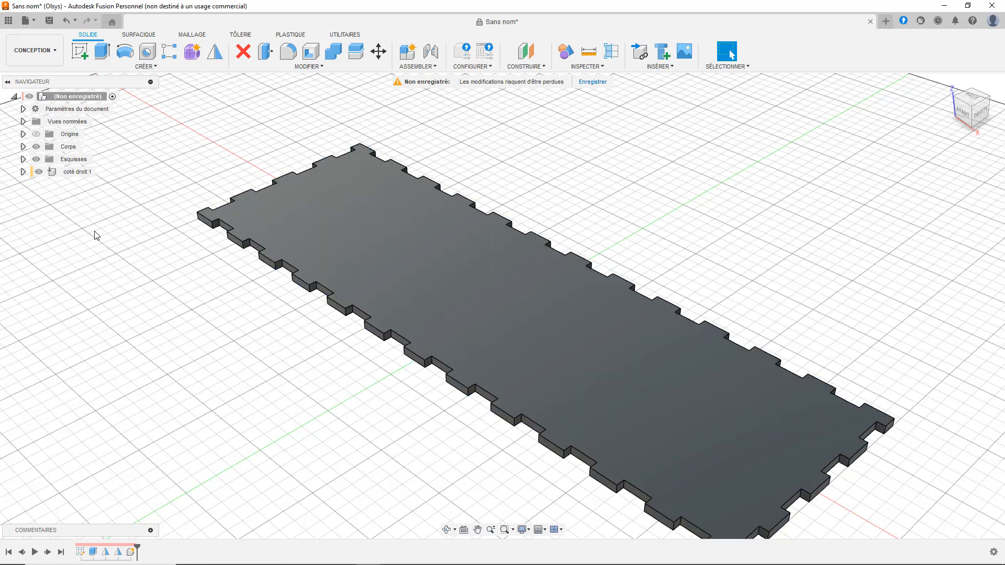
double_click(81, 172)
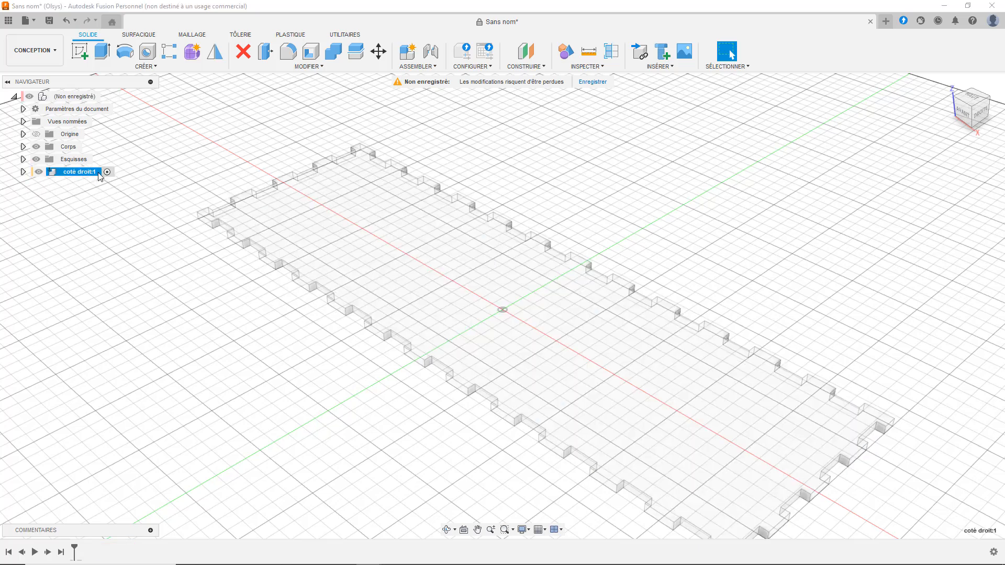
Start a sketch in the coté droit component on the end face at the plate's right short side.
left_click(980, 112)
left_click_drag(981, 112, 995, 130)
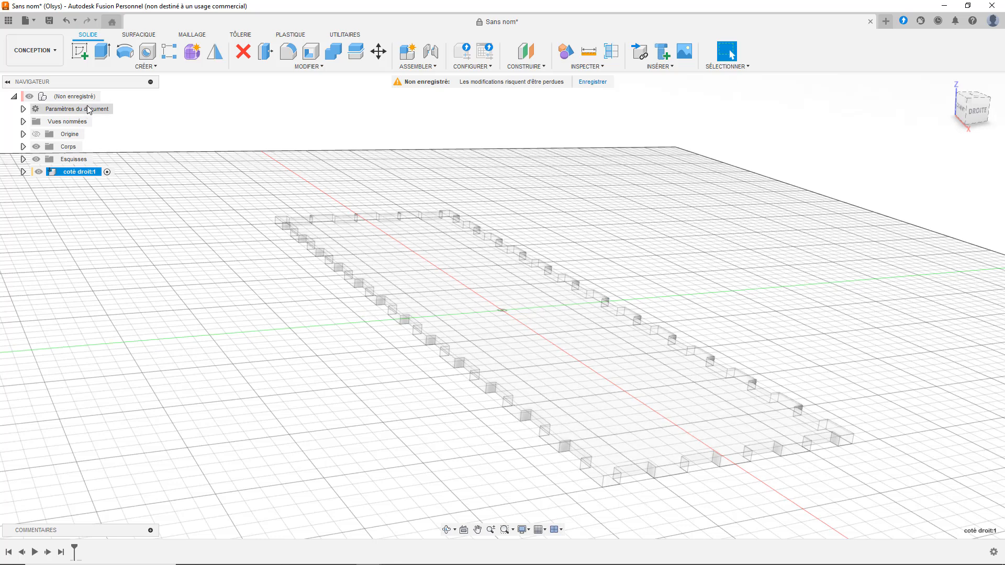
left_click(81, 51)
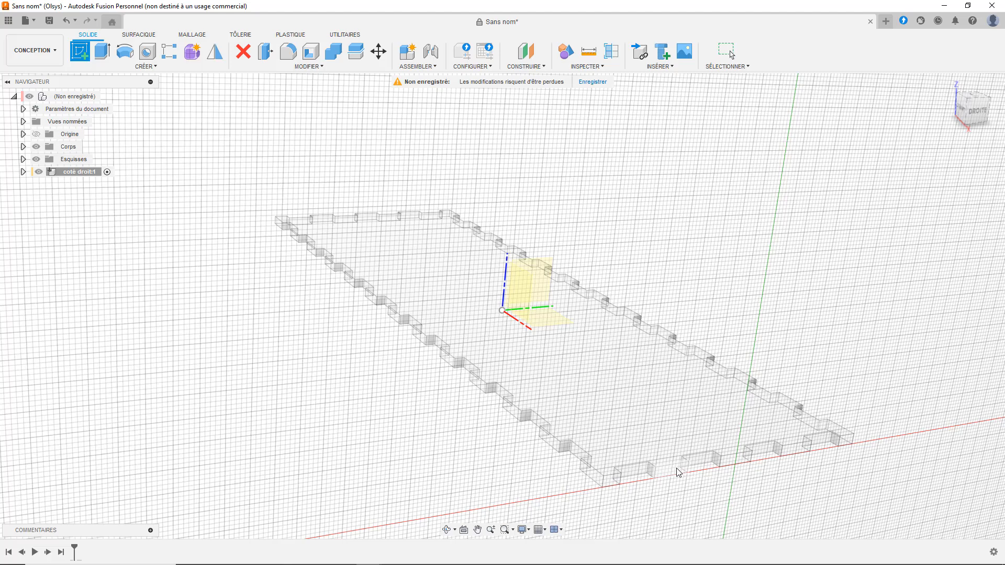
left_click(678, 471)
mouse_move(979, 111)
left_mouse_down()
mouse_move(1004, 133)
mouse_move(1000, 121)
left_mouse_up()
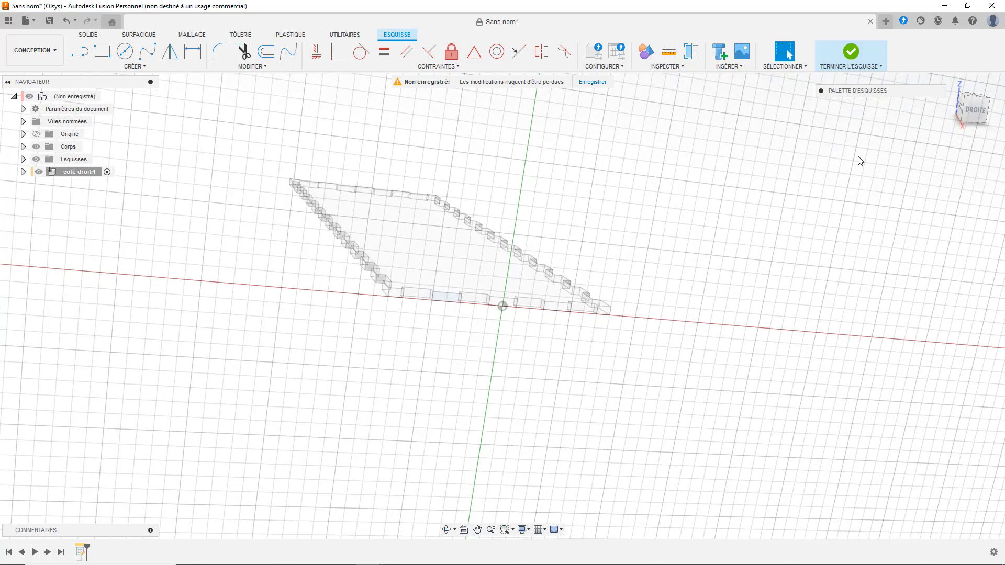
Sketch a rectangle 60 mm high and about 80 mm wide across the plate's right end, starting slightly below the plate.
left_click(102, 53)
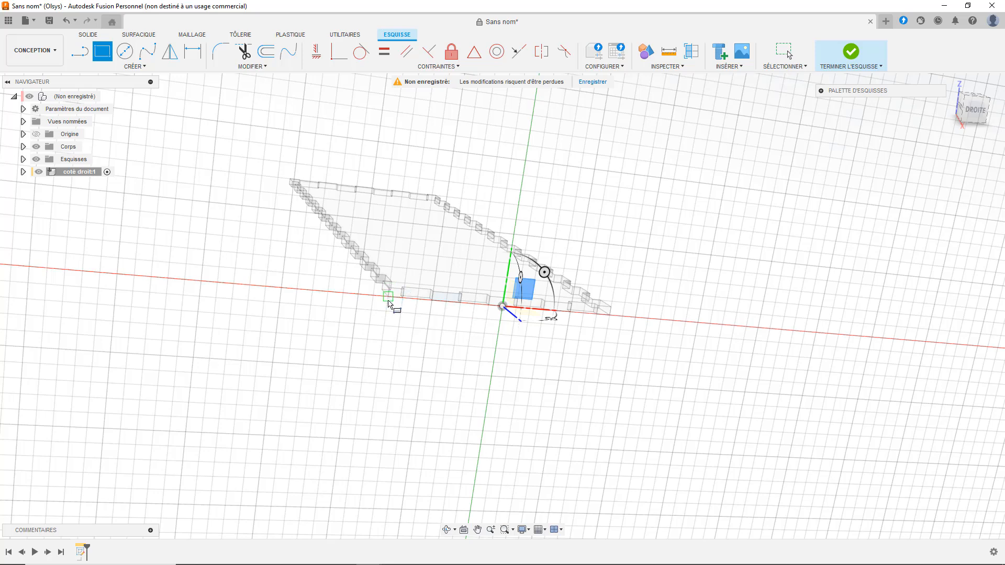
left_click(387, 312)
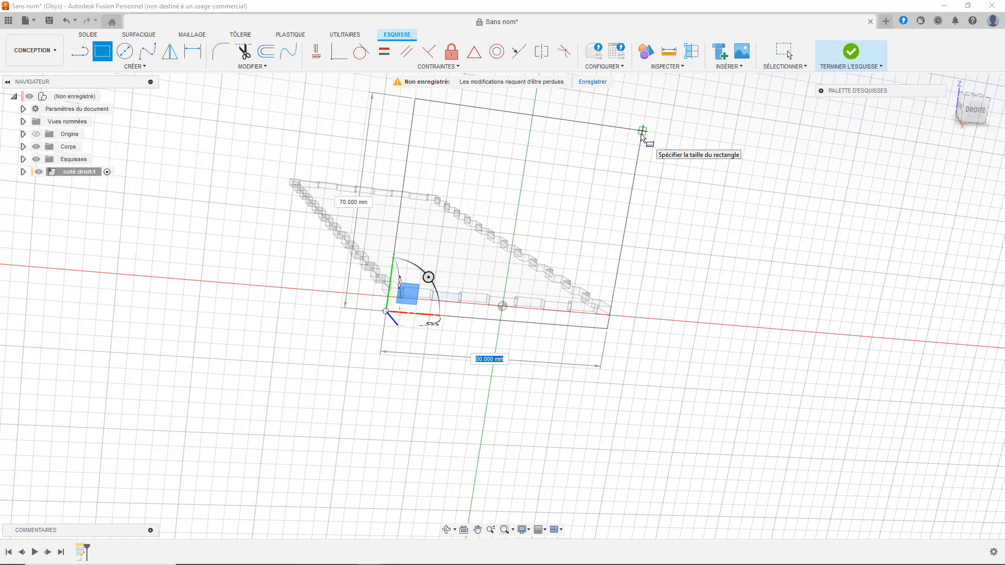
key("Tab")
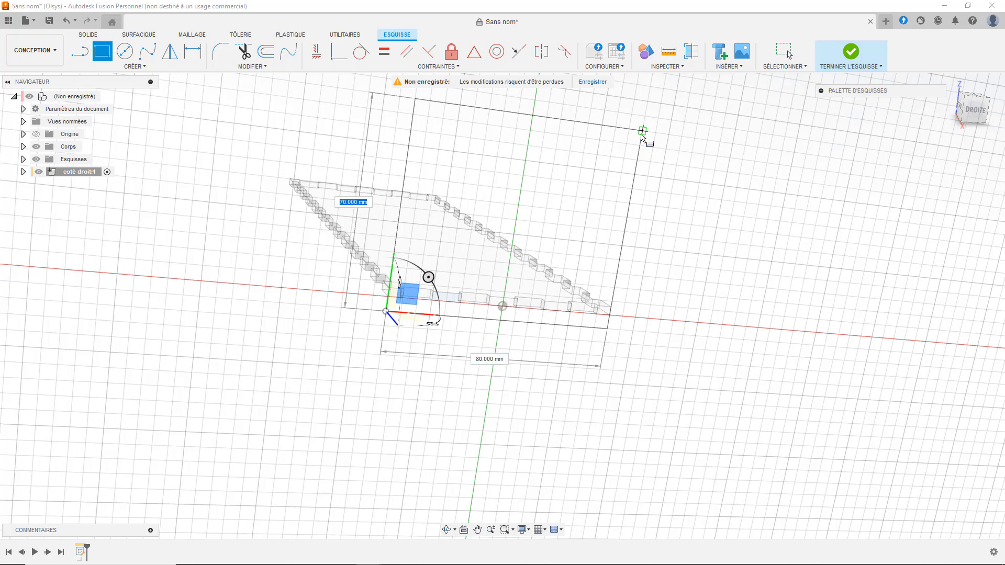
type("60")
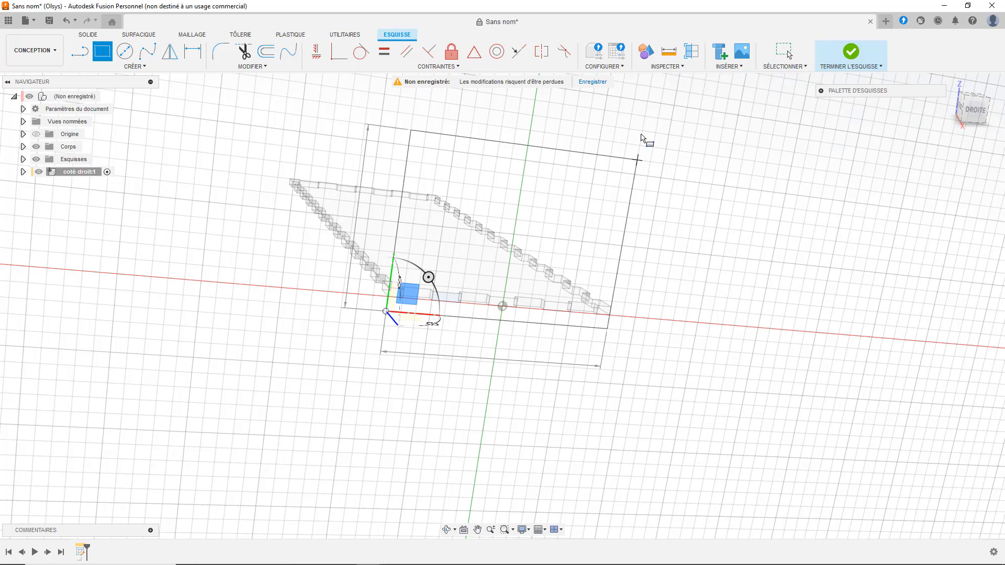
key("Return")
key("Escape")
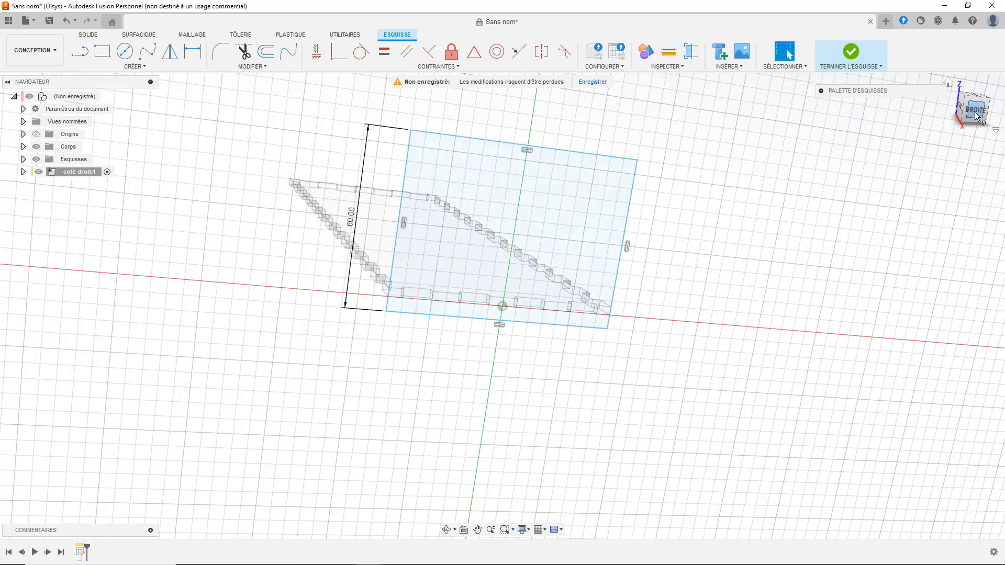
left_click_drag(972, 114, 975, 117)
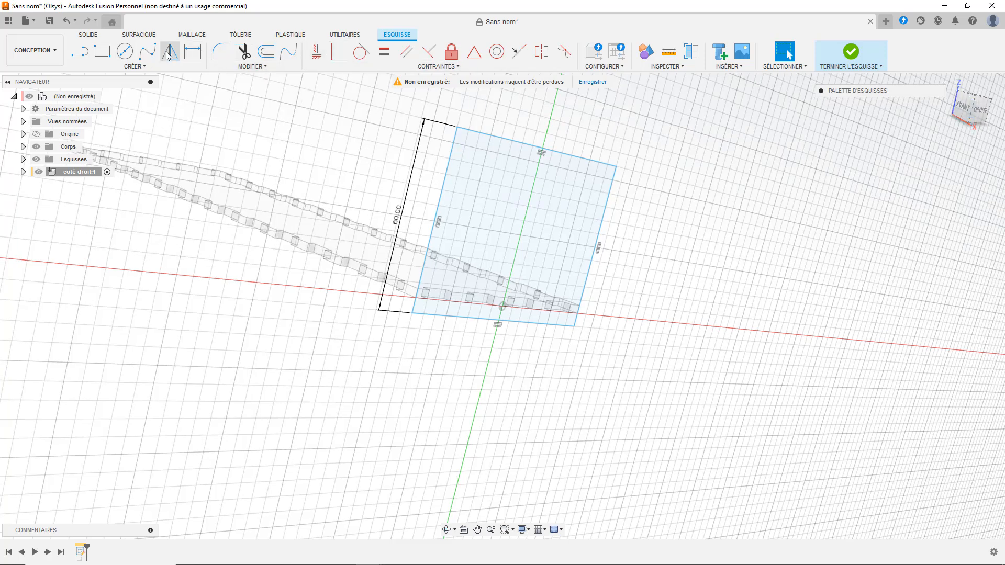
left_click(192, 51)
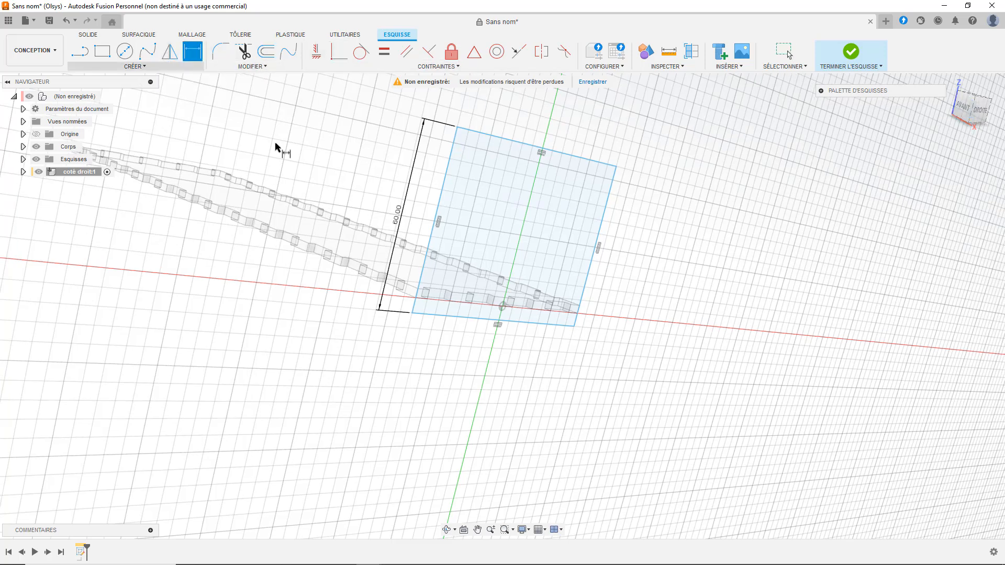
left_click(421, 315)
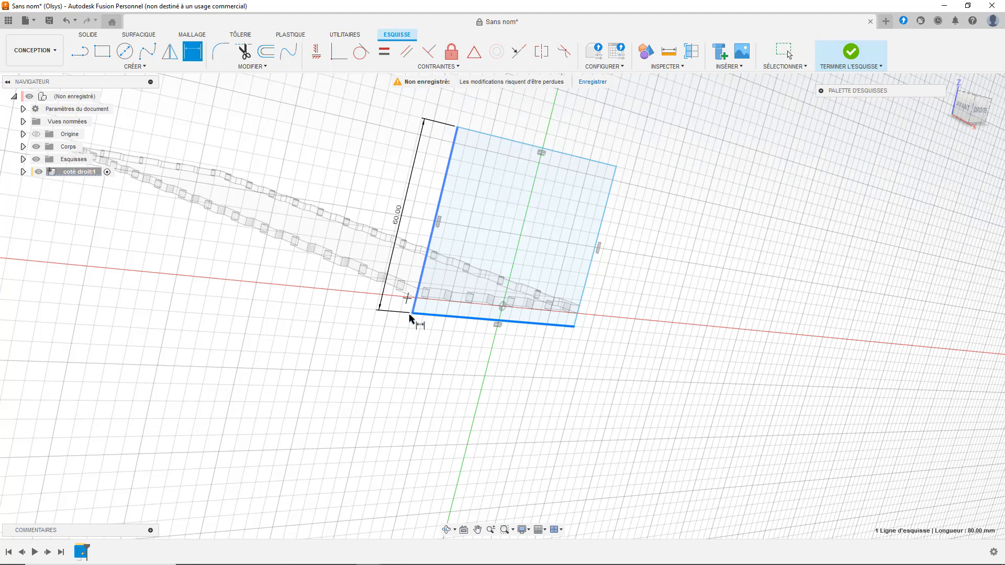
key("Escape")
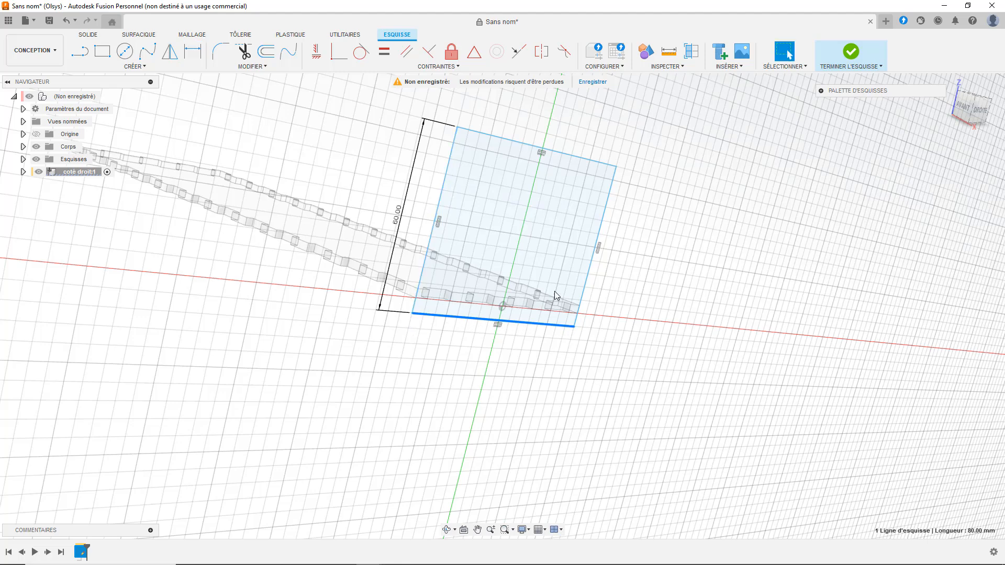
Dimension the rectangle's lower corner 3 mm below the plate's bottom edge.
left_click(964, 111)
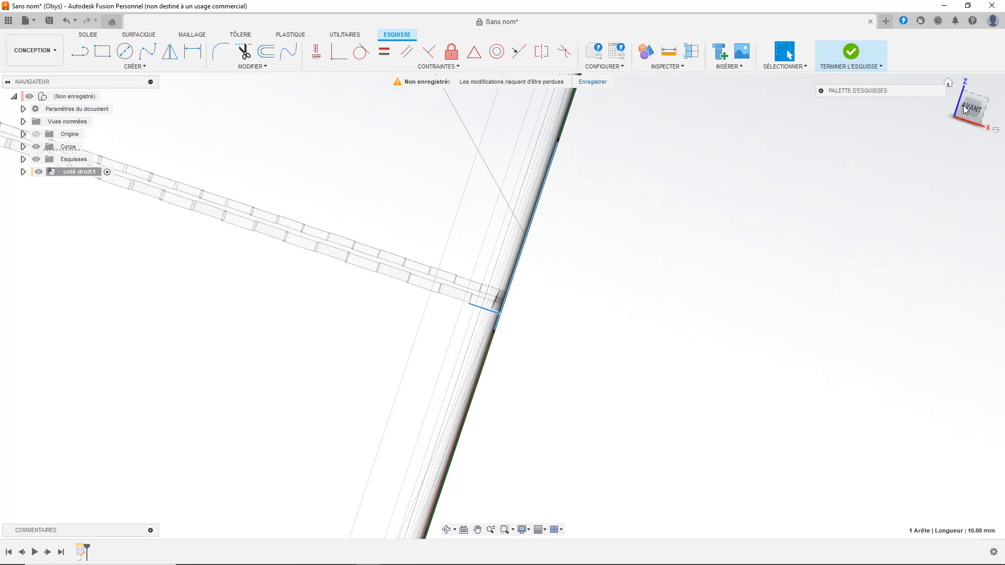
mouse_move(958, 94)
left_mouse_down()
mouse_move(920, 96)
mouse_move(935, 100)
left_mouse_up()
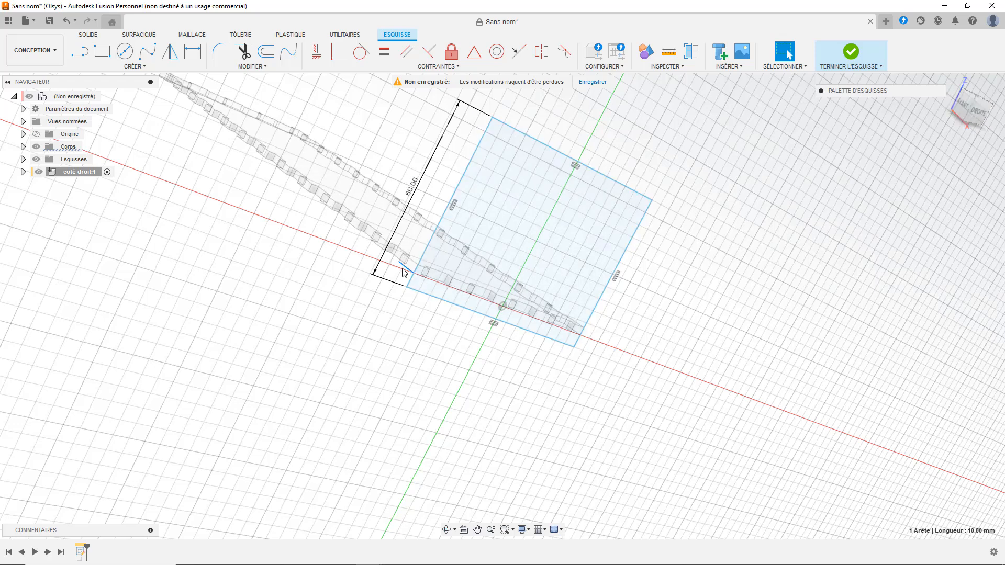
left_click(186, 52)
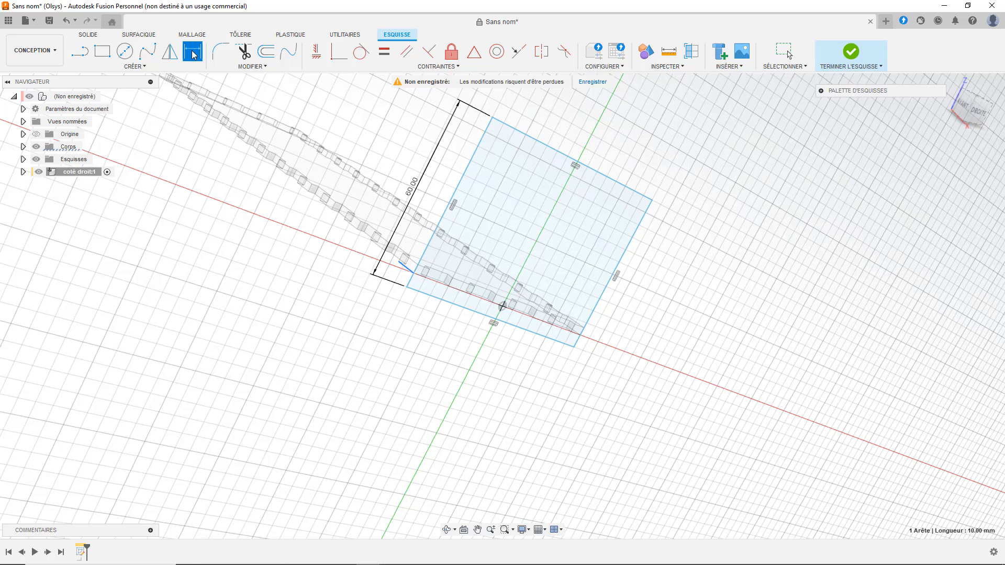
left_click(407, 287)
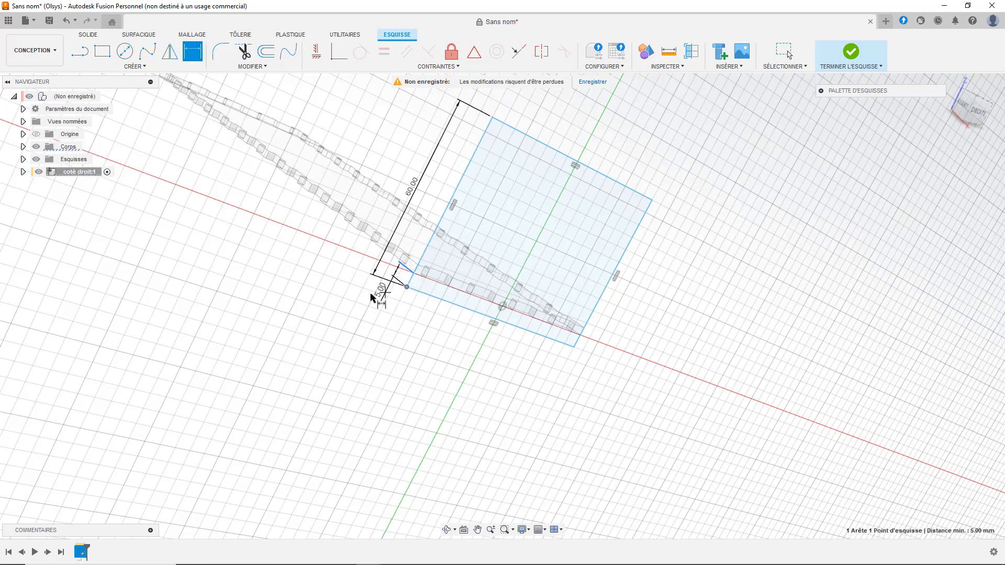
left_click(343, 292)
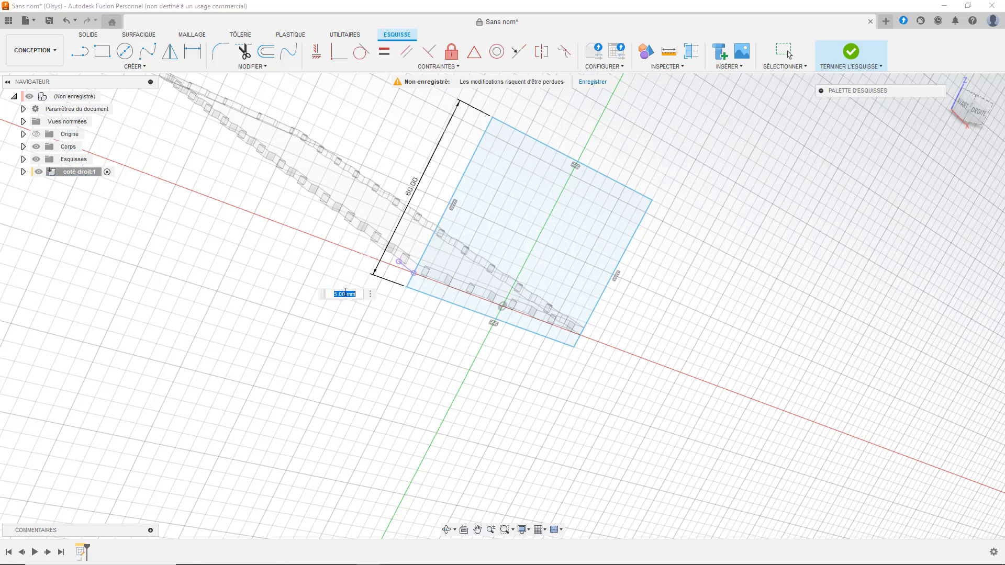
type("3")
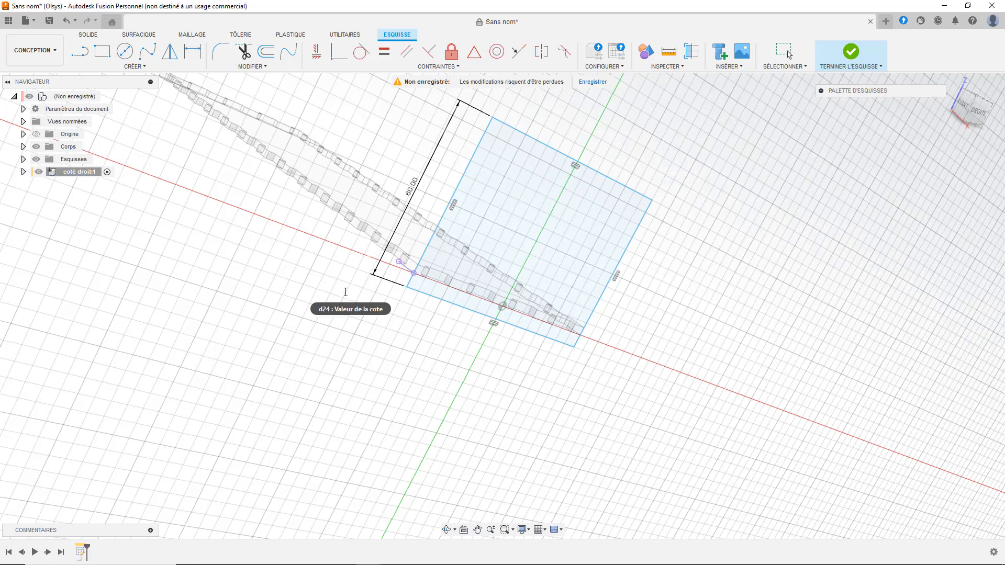
key("Return")
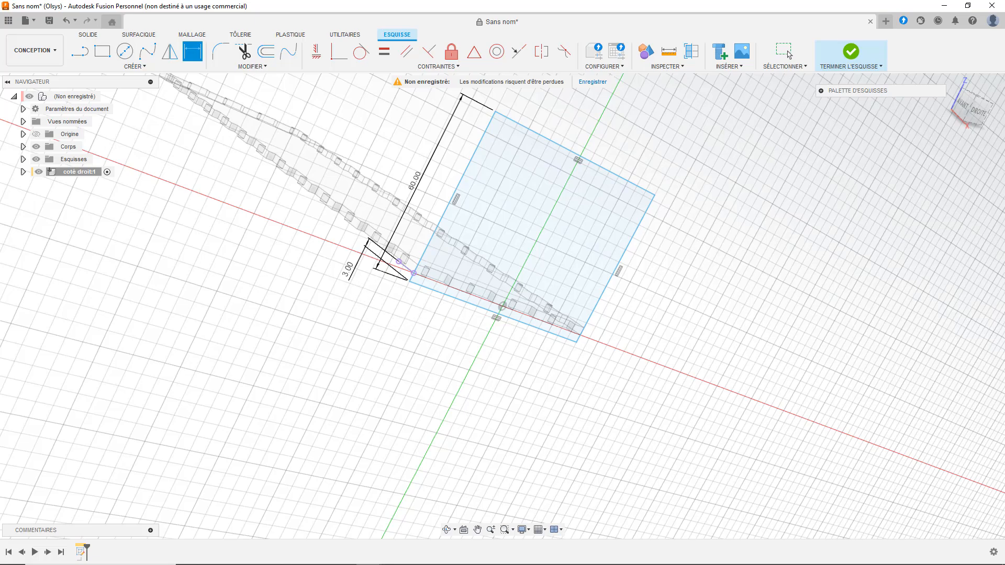
Examine how the side panel rectangle sits against the plate's right end from the front and in perspective.
left_click(949, 82)
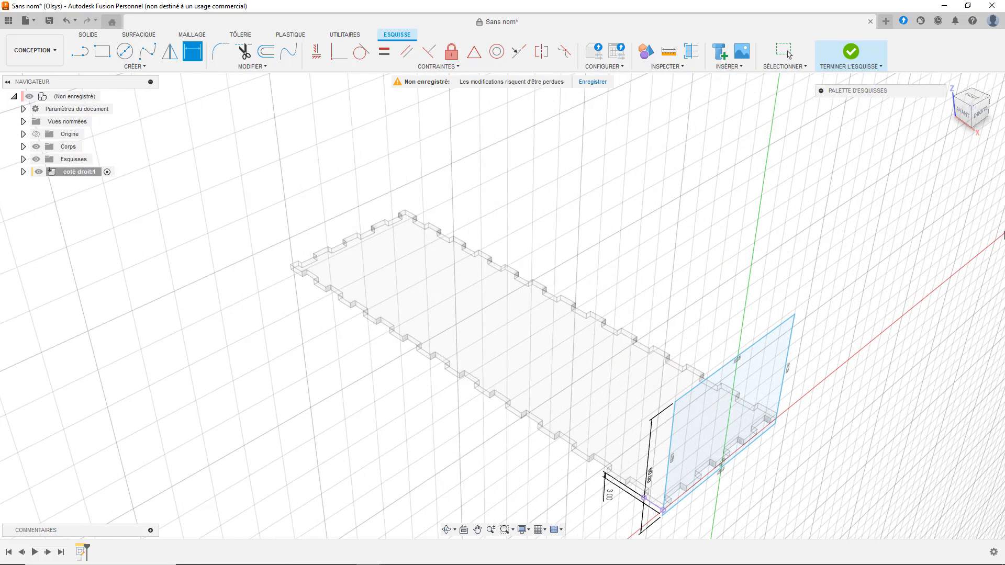
scroll(849, 400, "up", 3)
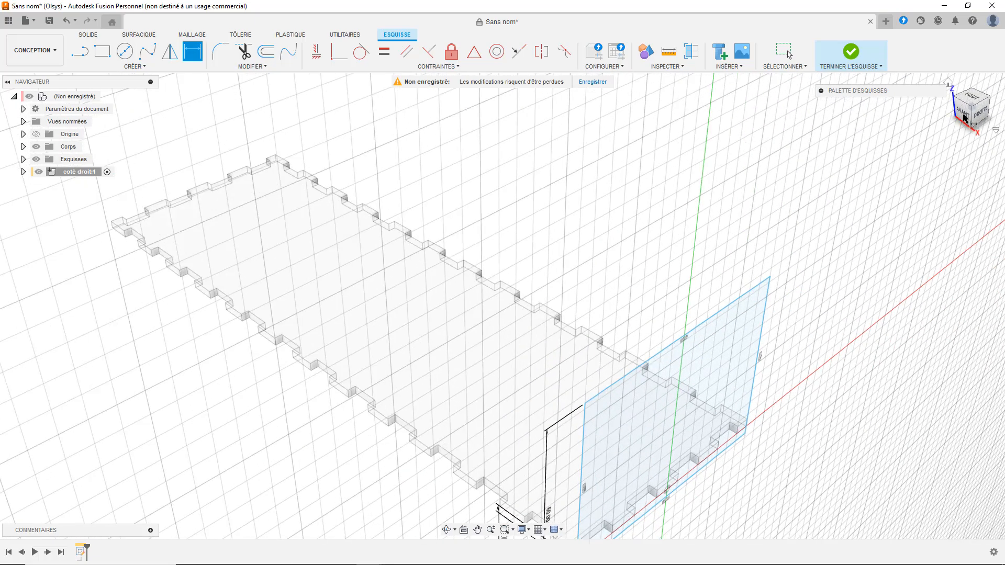
mouse_move(971, 112)
left_mouse_down()
mouse_move(972, 102)
mouse_move(962, 116)
left_mouse_up()
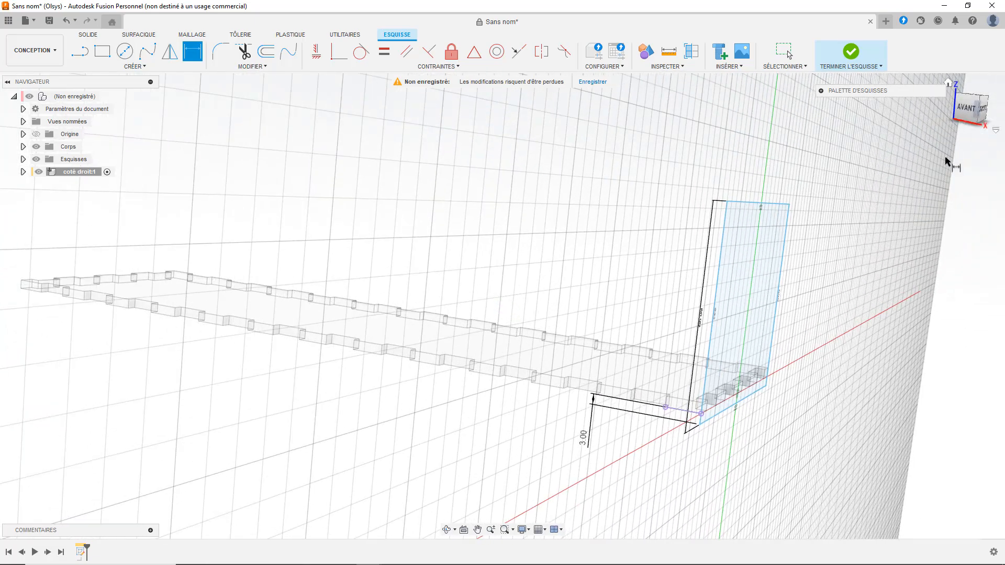
left_click(962, 114)
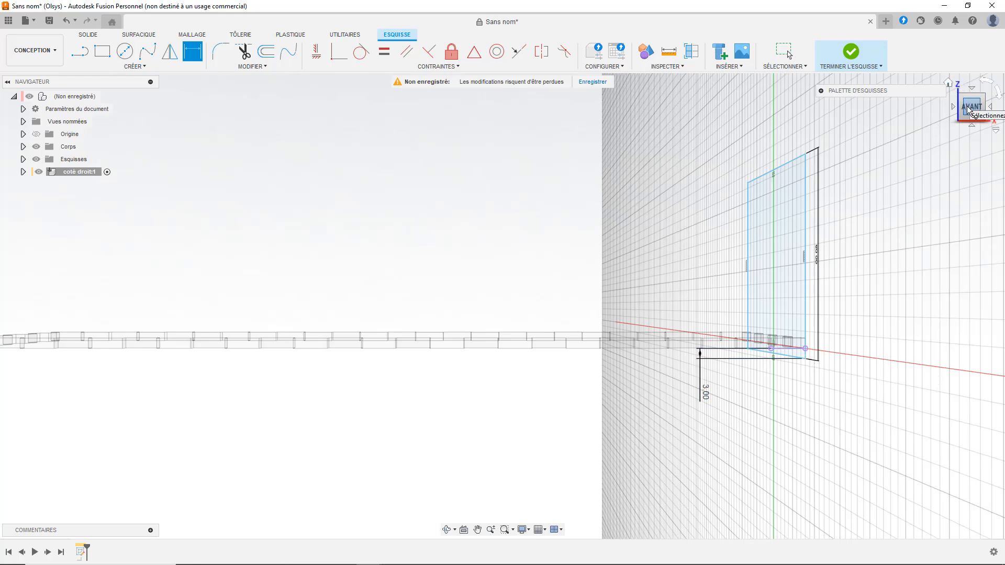
mouse_move(967, 106)
left_mouse_down()
mouse_move(881, 105)
mouse_move(893, 129)
mouse_move(948, 135)
left_mouse_up()
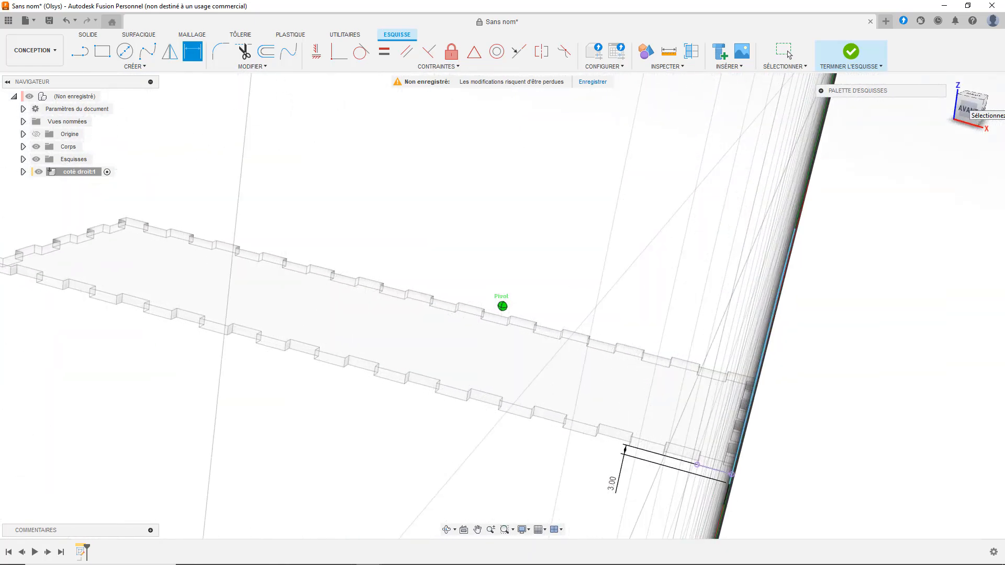
left_click(950, 82)
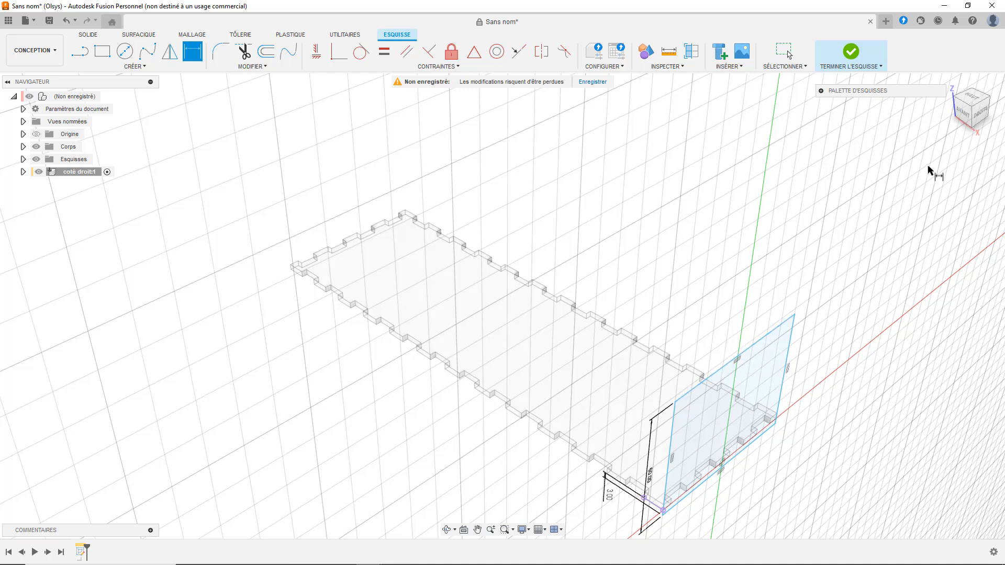
left_click_drag(967, 110, 967, 97)
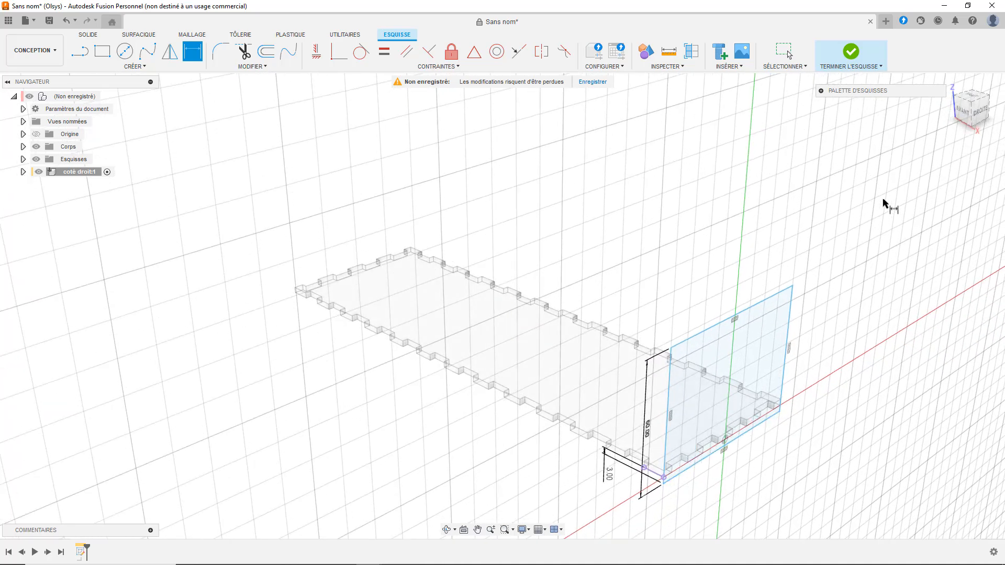
Sketch three rectangles of 10 × 3 mm over the middle fingers along the plate's right end.
left_click(982, 115)
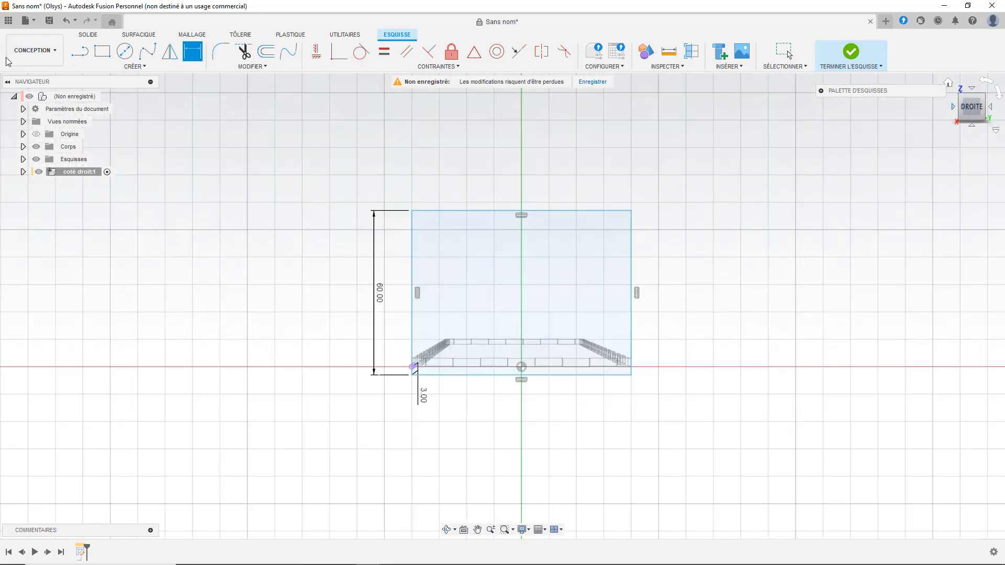
left_click(102, 51)
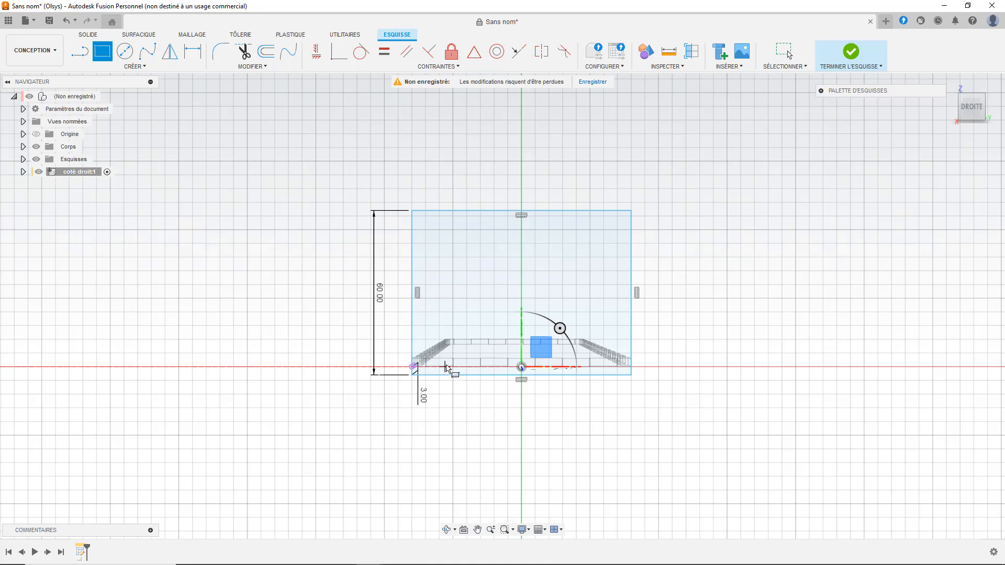
scroll(452, 360, "up", 4)
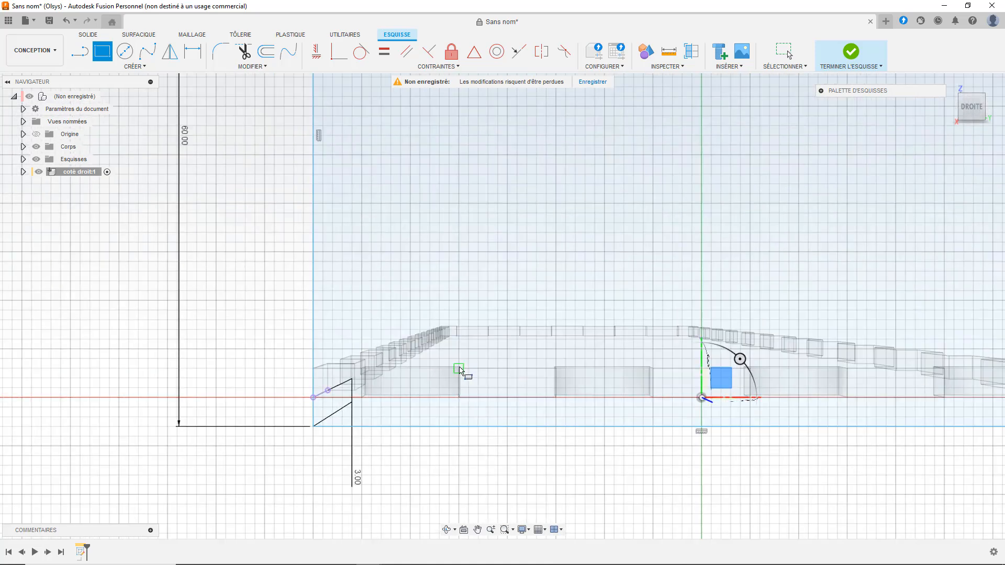
left_click(459, 369)
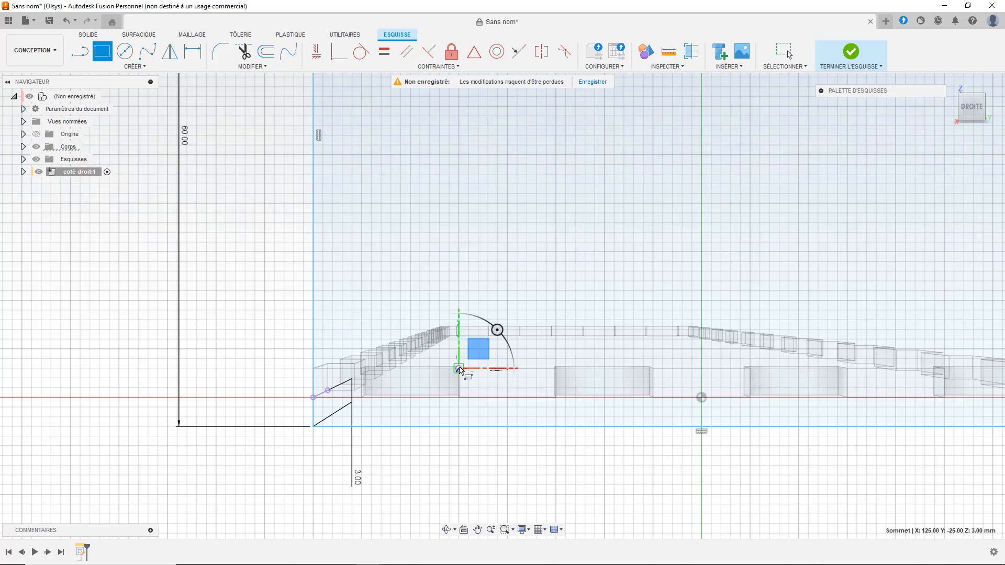
left_click(556, 398)
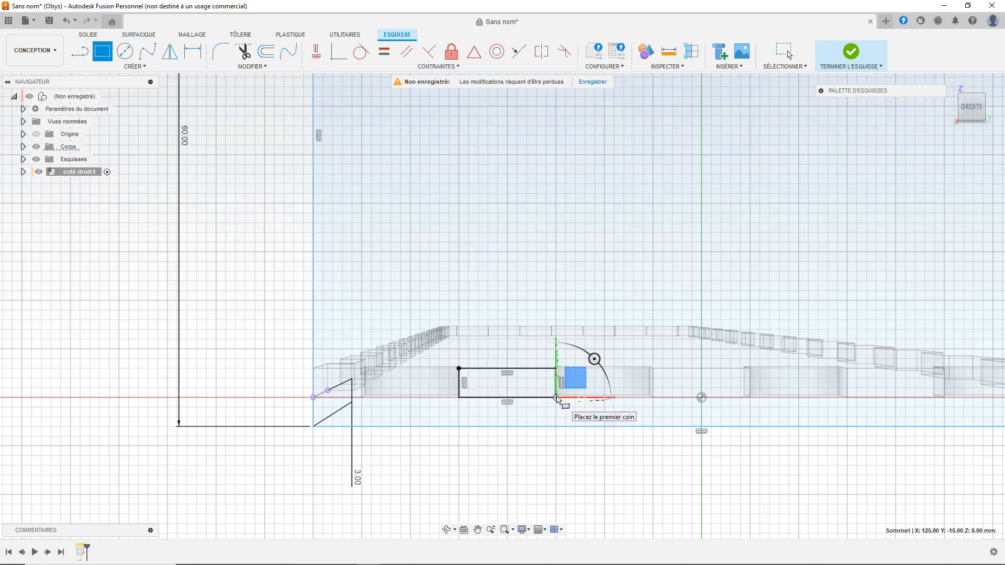
left_click(653, 369)
left_click(750, 398)
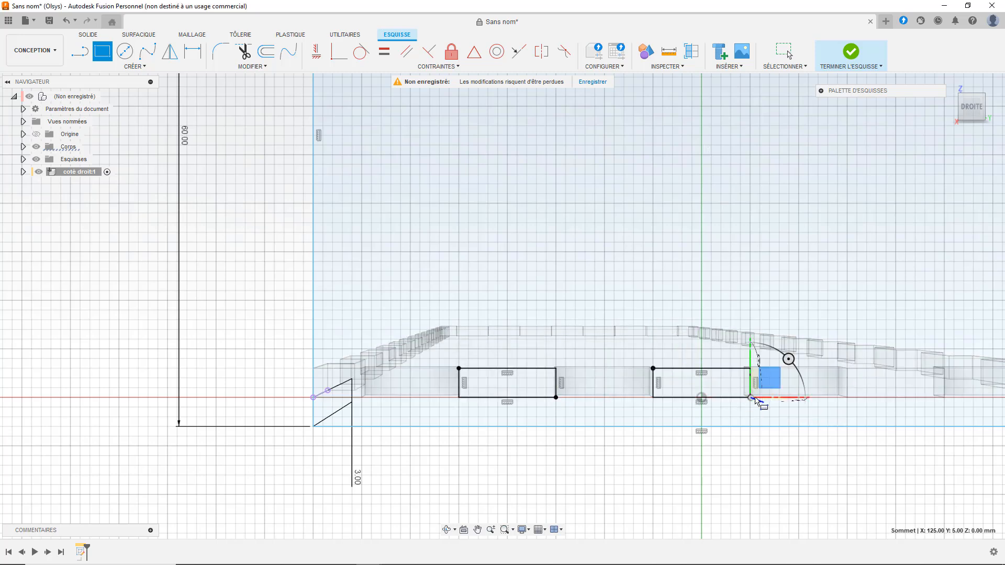
left_click(847, 368)
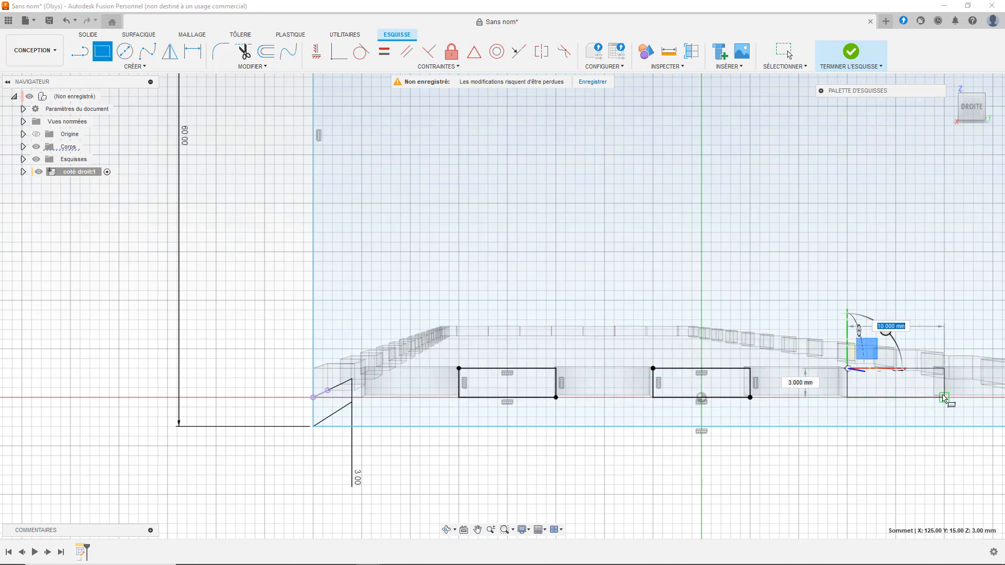
left_click(944, 398)
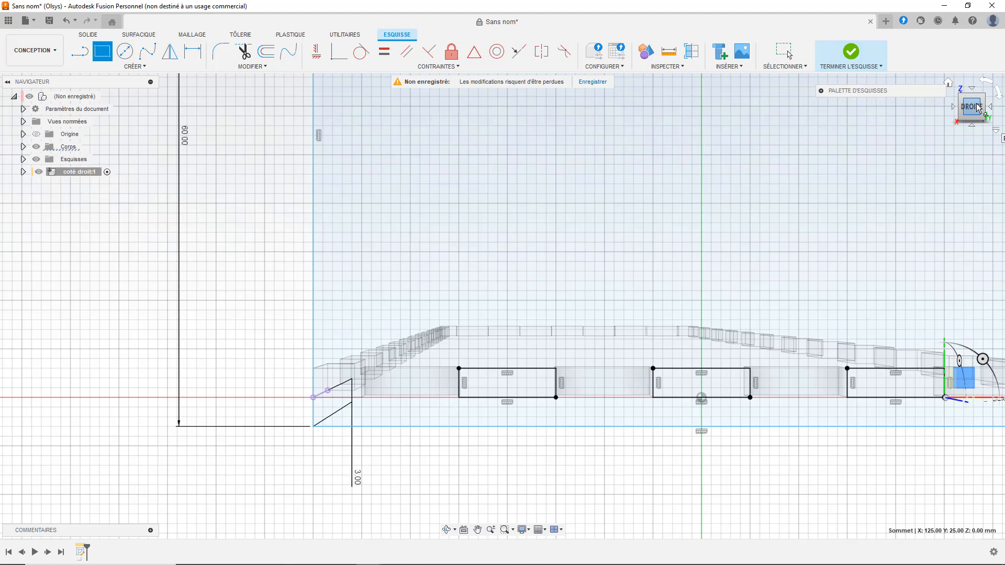
Sketch a 5 × 3 mm rectangle over each of the two corner fingers at the plate's right end.
left_click(949, 83)
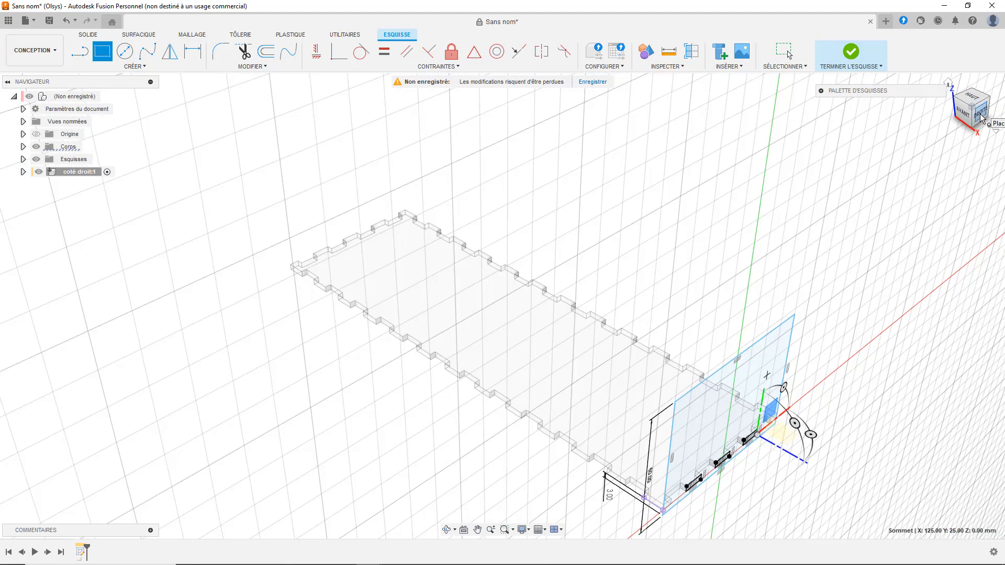
left_click_drag(981, 112, 973, 120)
left_click(973, 120)
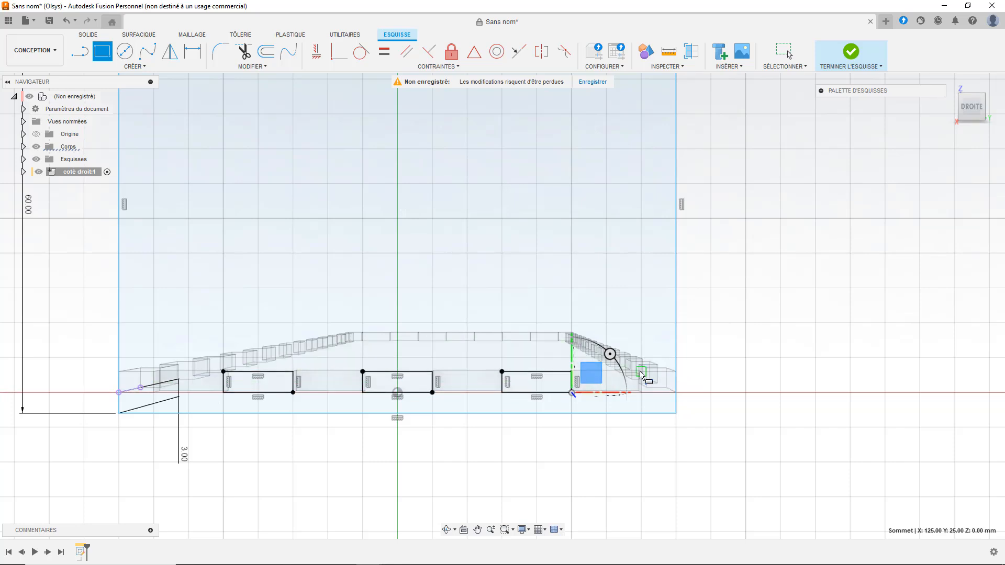
left_click(676, 372)
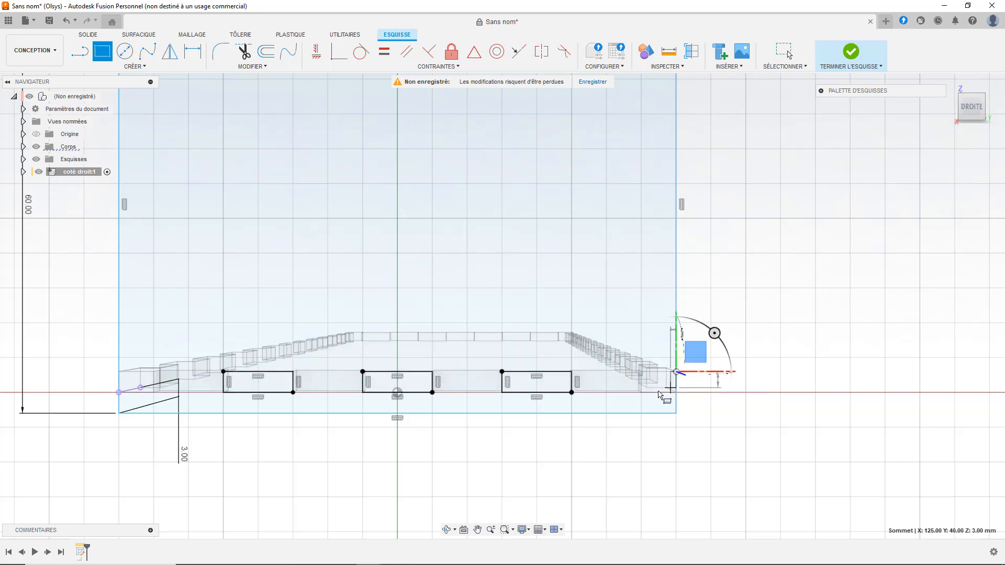
left_click(641, 393)
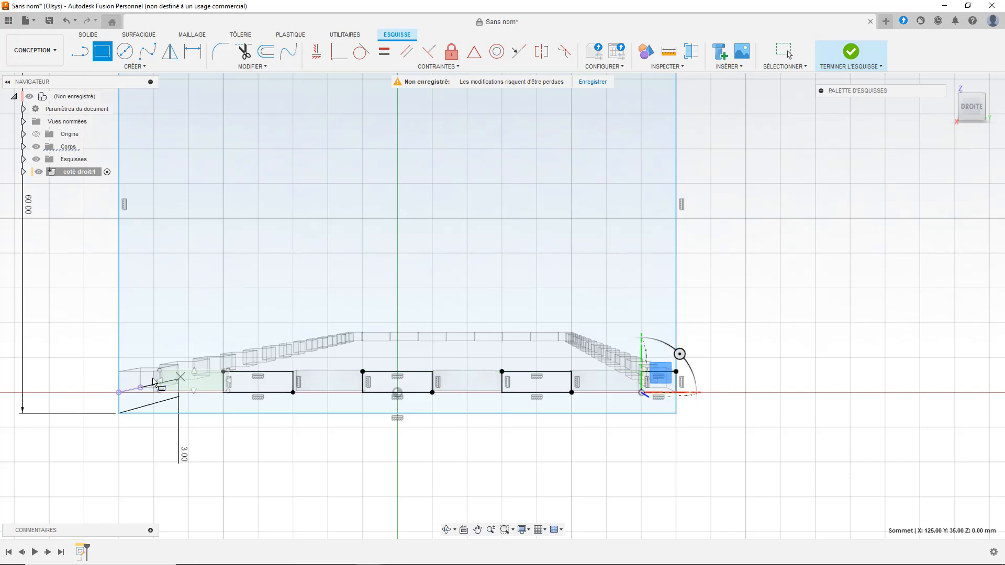
left_click(119, 371)
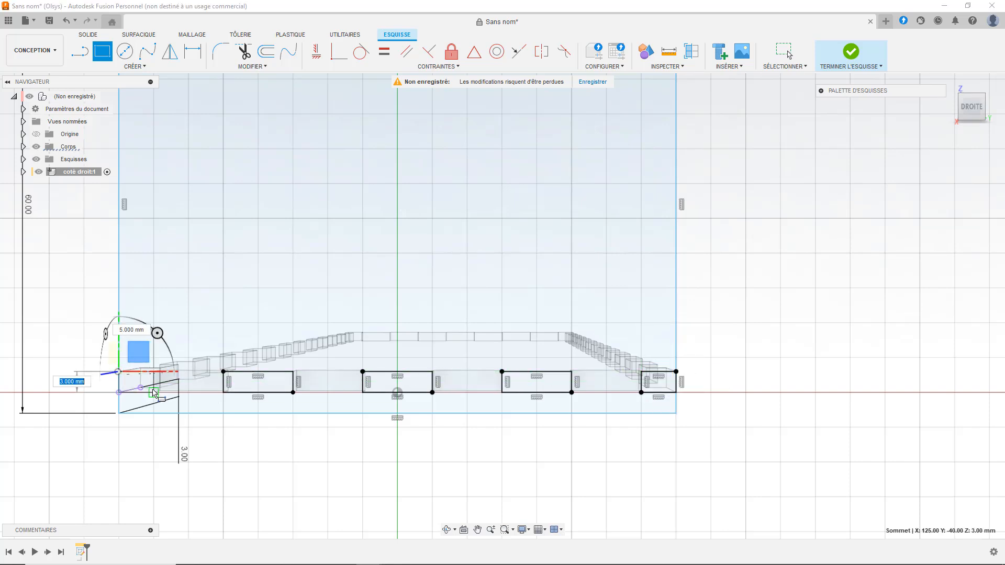
left_click(153, 392)
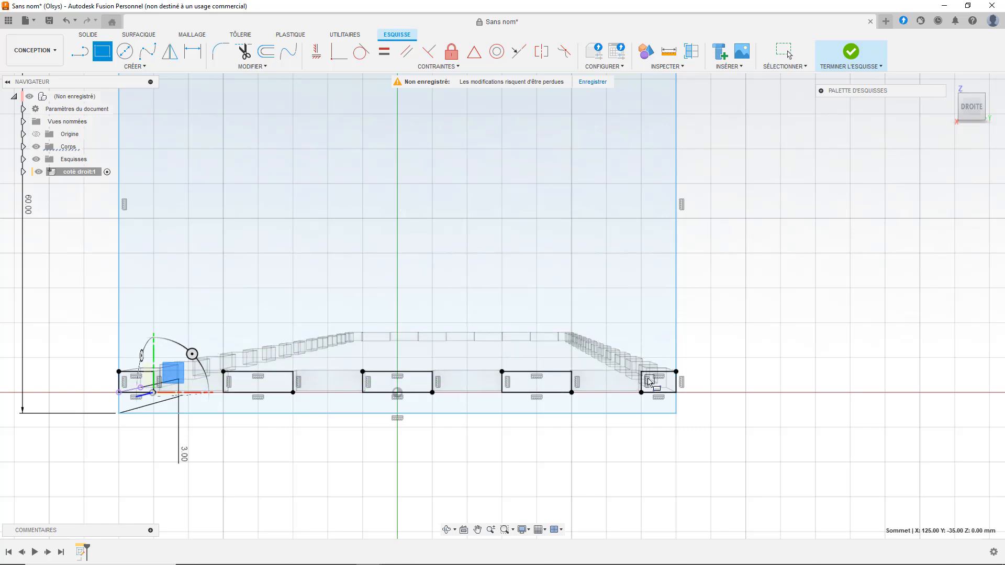
mouse_move(904, 253)
middle_mouse_down("shift")
mouse_move(796, 316)
mouse_move(723, 132)
mouse_move(967, 155)
mouse_move(995, 168)
middle_mouse_up("shift")
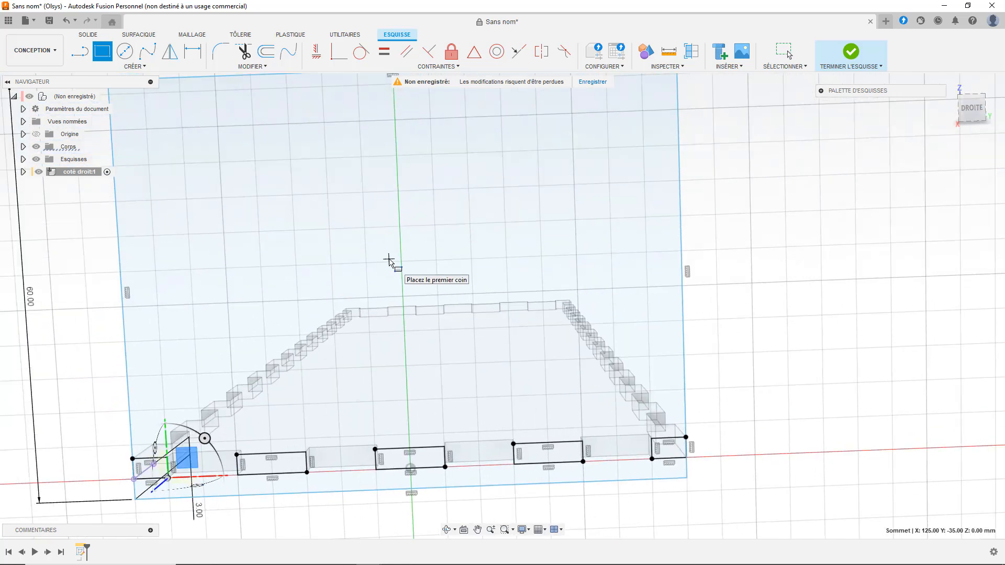
key("Escape")
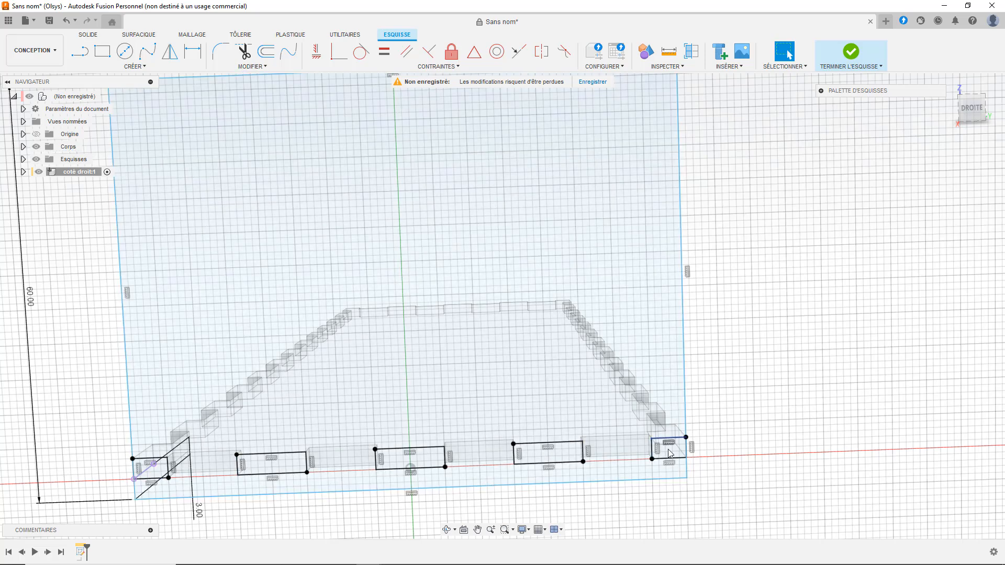
Examine the side panel profile with its five finger cutouts in perspective and from the right.
left_click(368, 375)
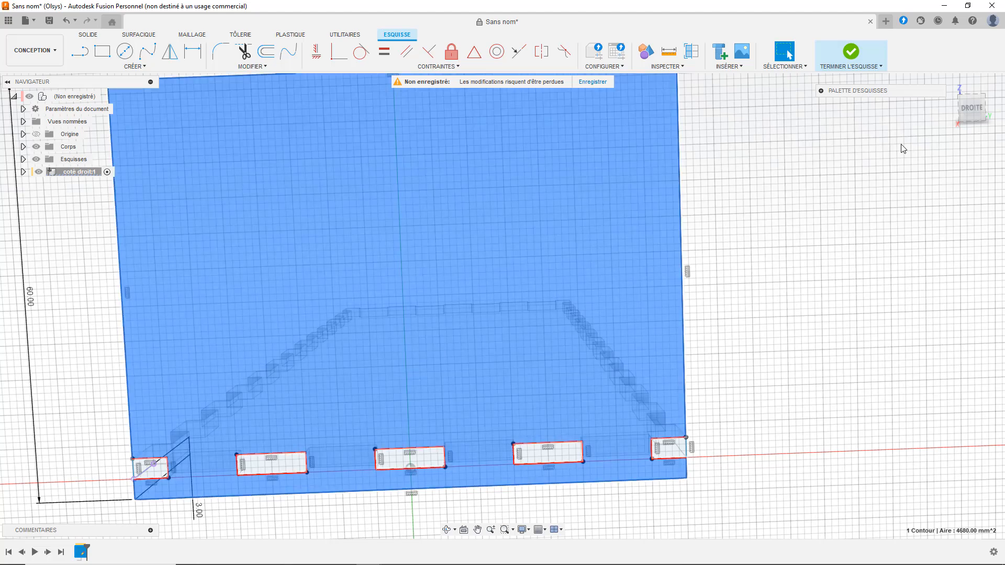
mouse_move(972, 108)
left_mouse_down()
mouse_move(999, 101)
mouse_move(966, 114)
left_mouse_up()
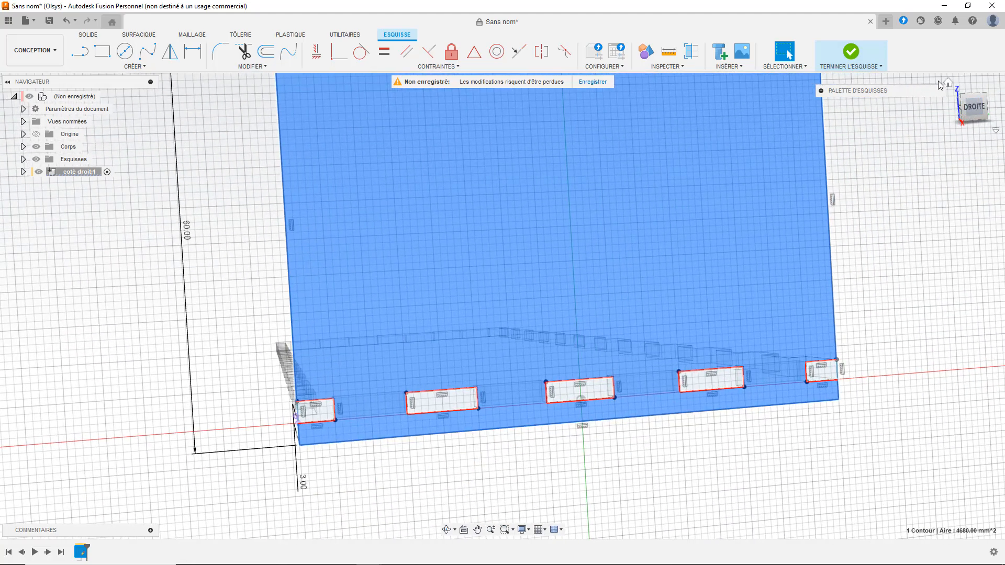
left_click(947, 81)
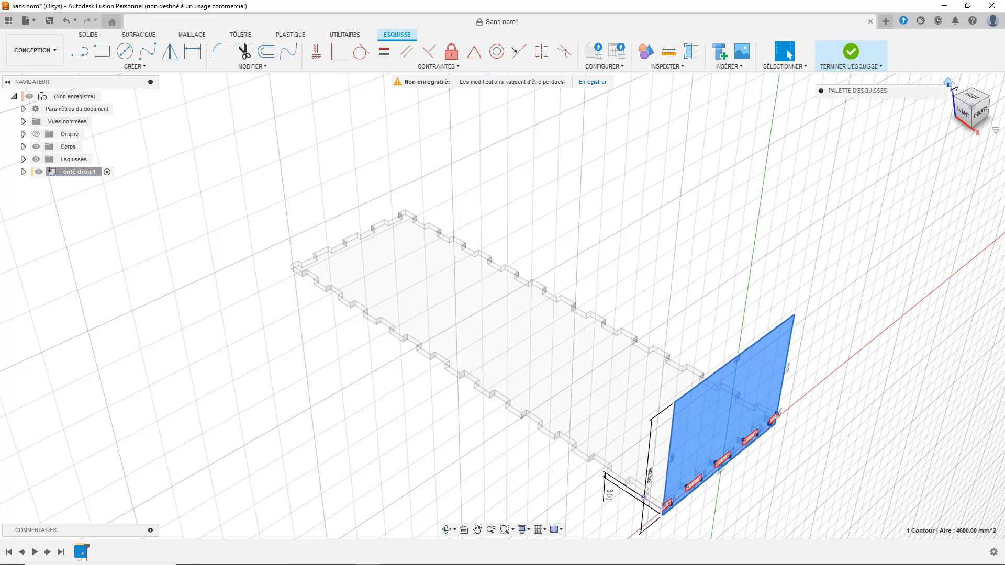
left_click(978, 112)
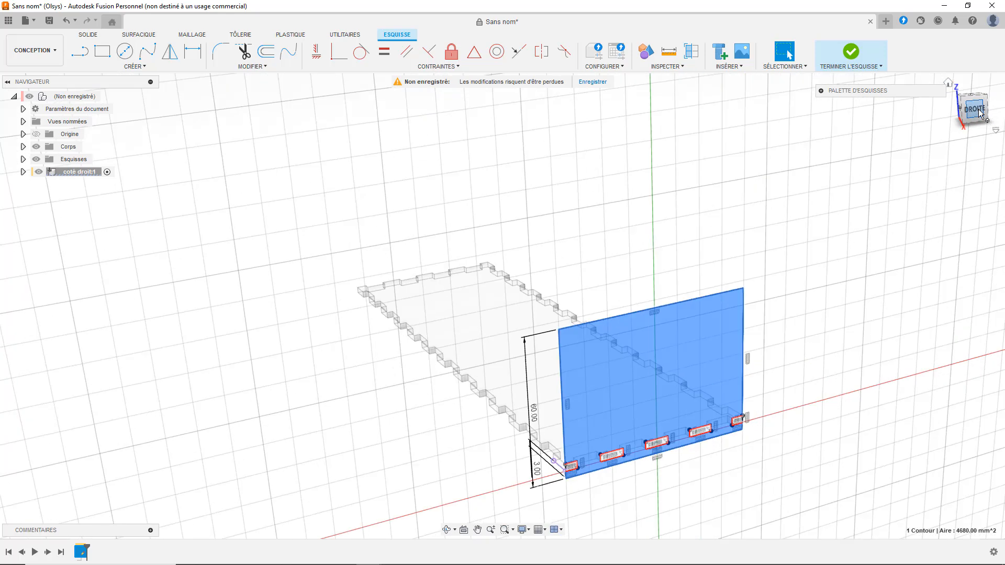
left_click(216, 288)
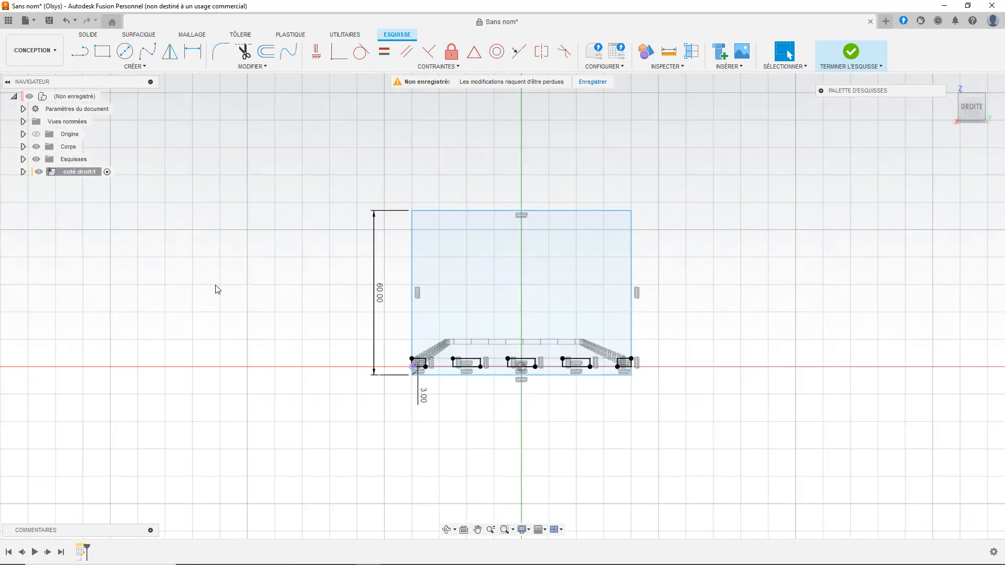
Sketch a notch rectangle 3 mm wide and 10 mm high against the panel's left edge, just below its upper corner.
left_click(102, 50)
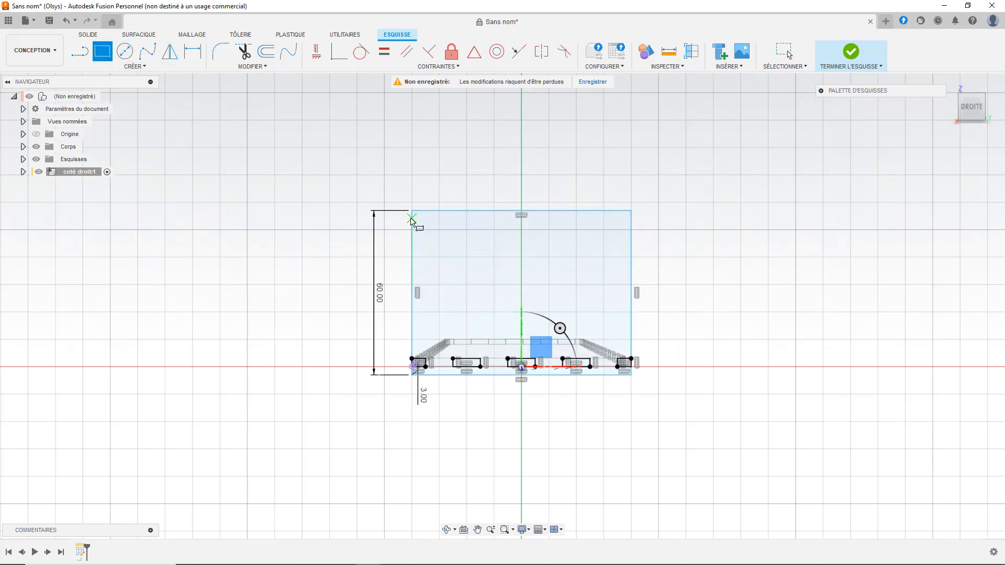
left_click(411, 218)
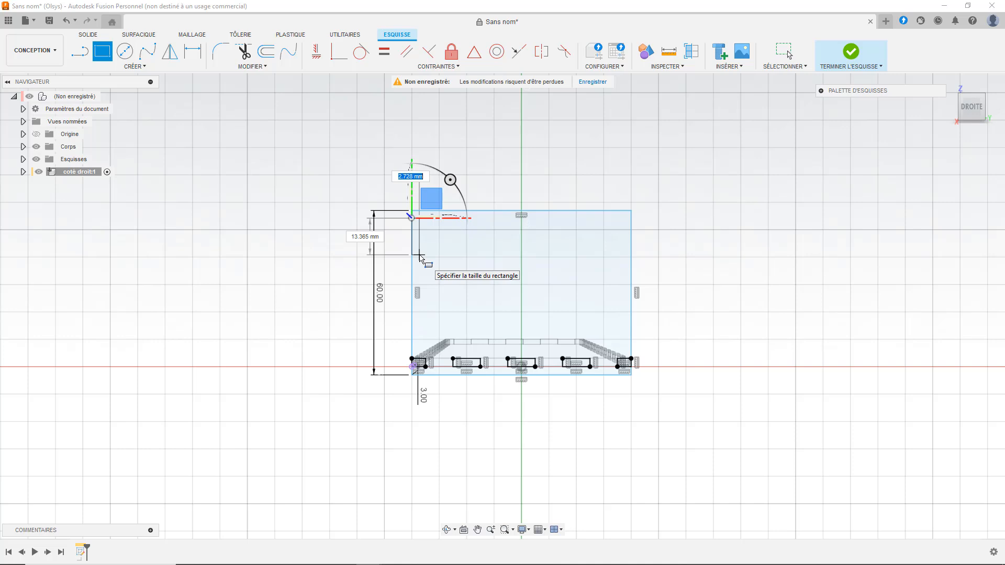
key("Tab")
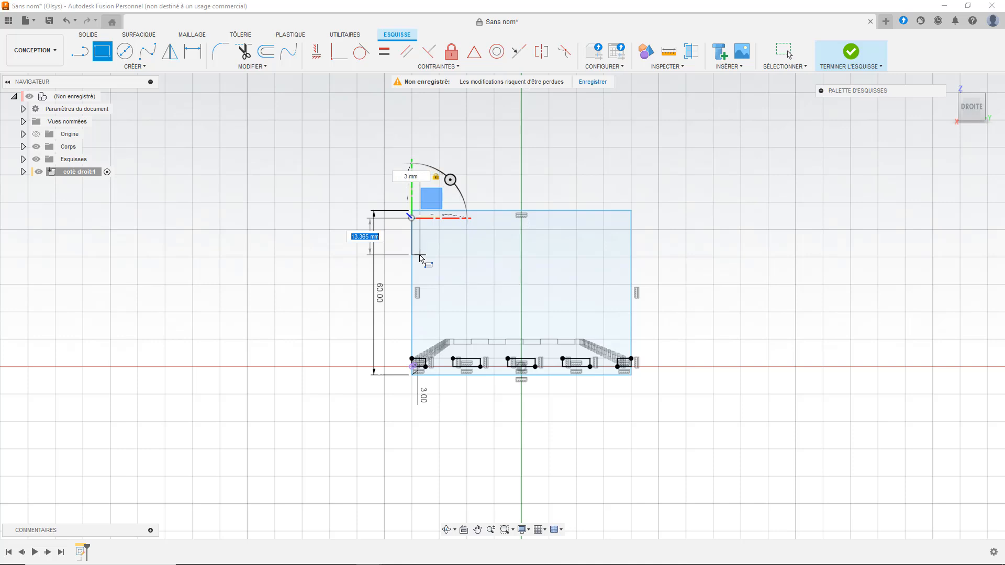
type("10")
key("Return")
key("Escape")
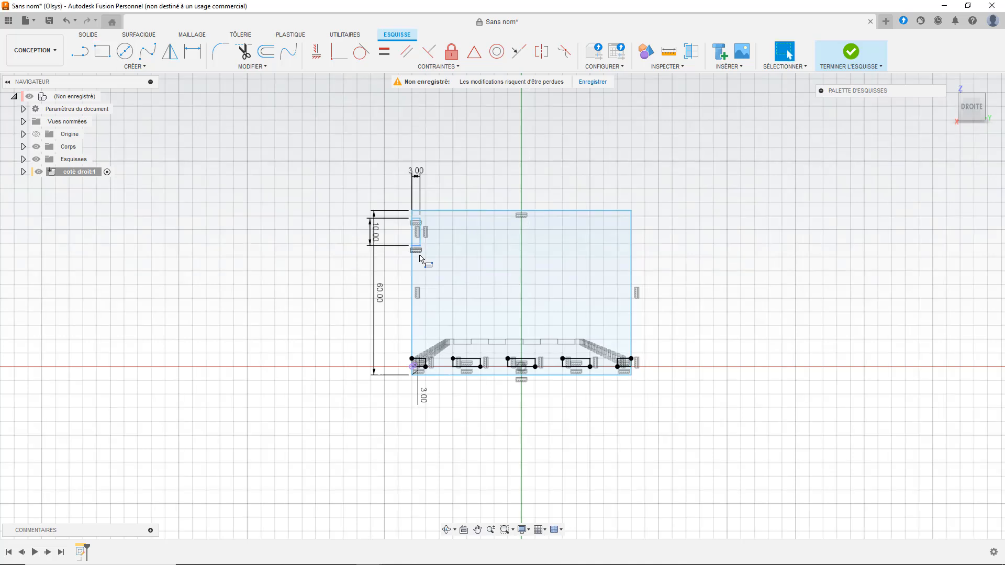
Dimension the notch 2 mm below the panel's upper edge and finish the sketch.
left_click(192, 51)
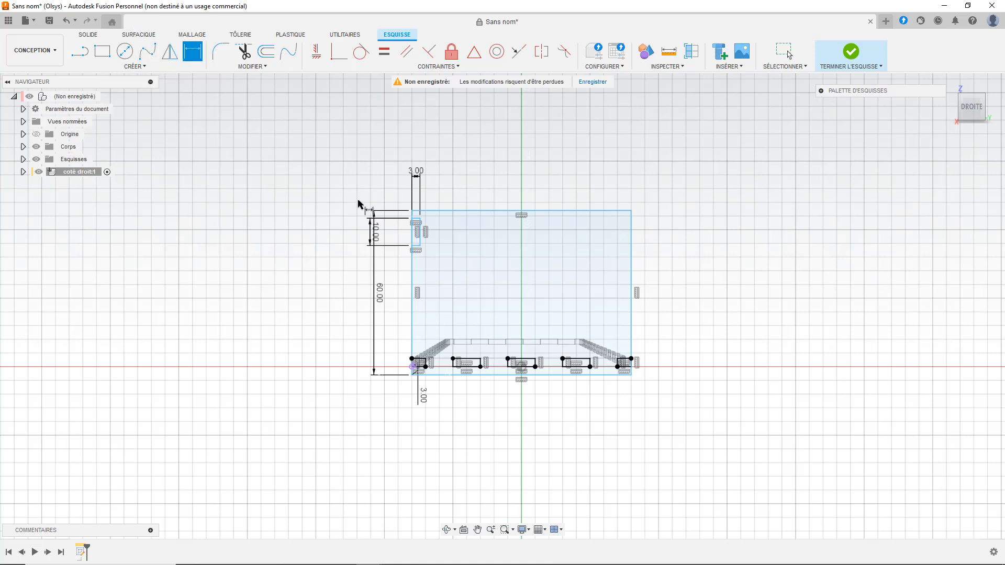
left_click(419, 218)
left_click(418, 211)
left_click(289, 207)
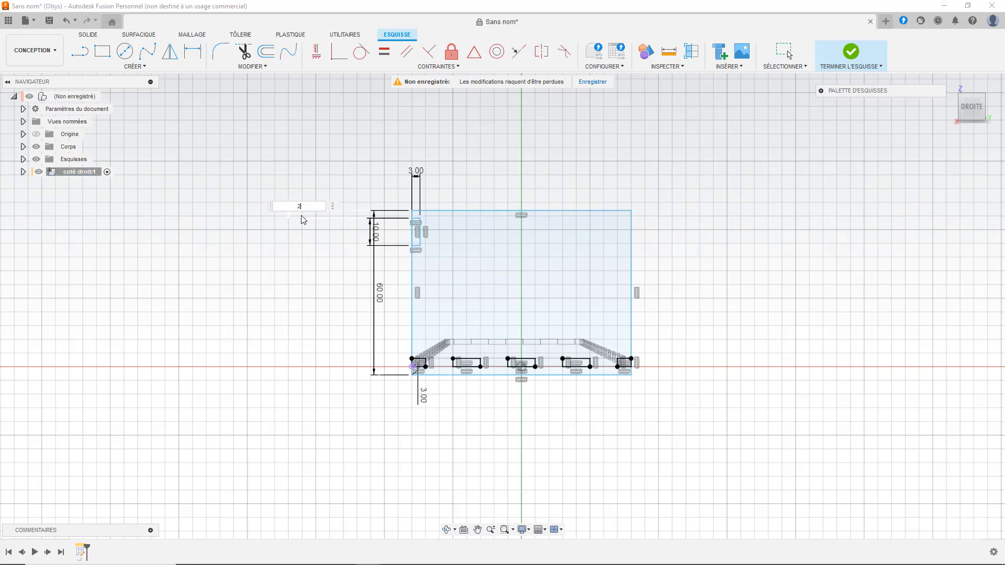
type("2")
key("Return")
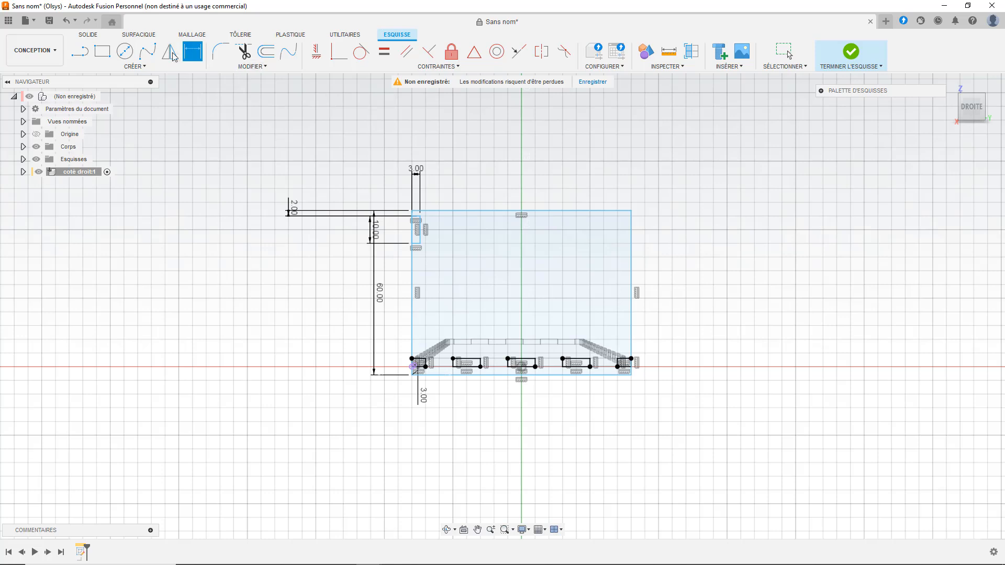
left_click(851, 53)
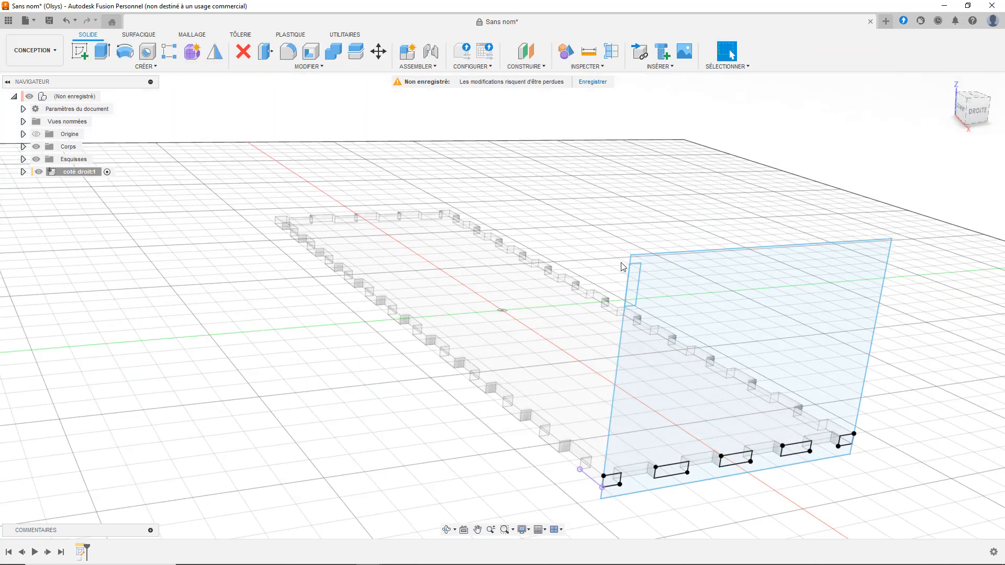
left_click(144, 67)
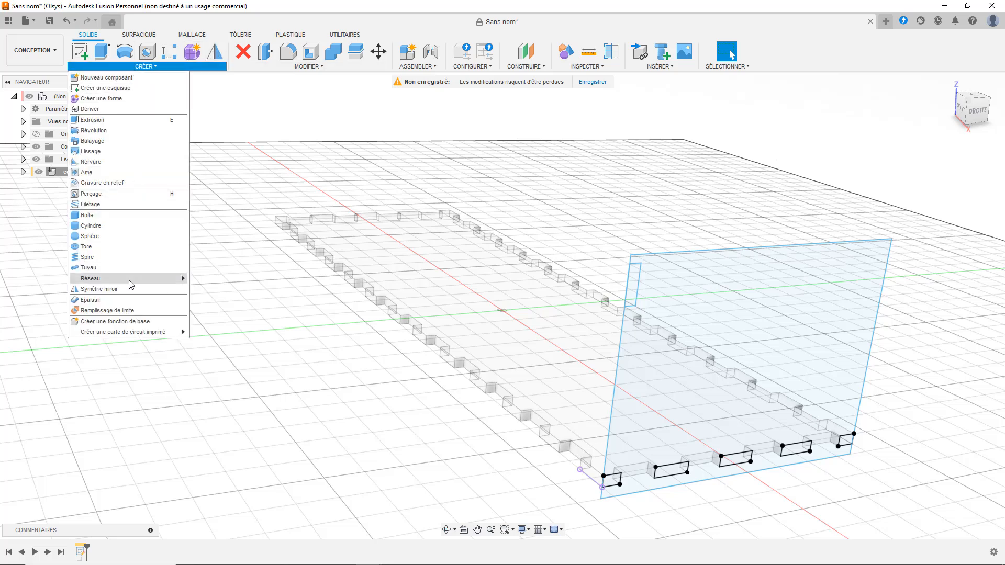
mouse_move(141, 283)
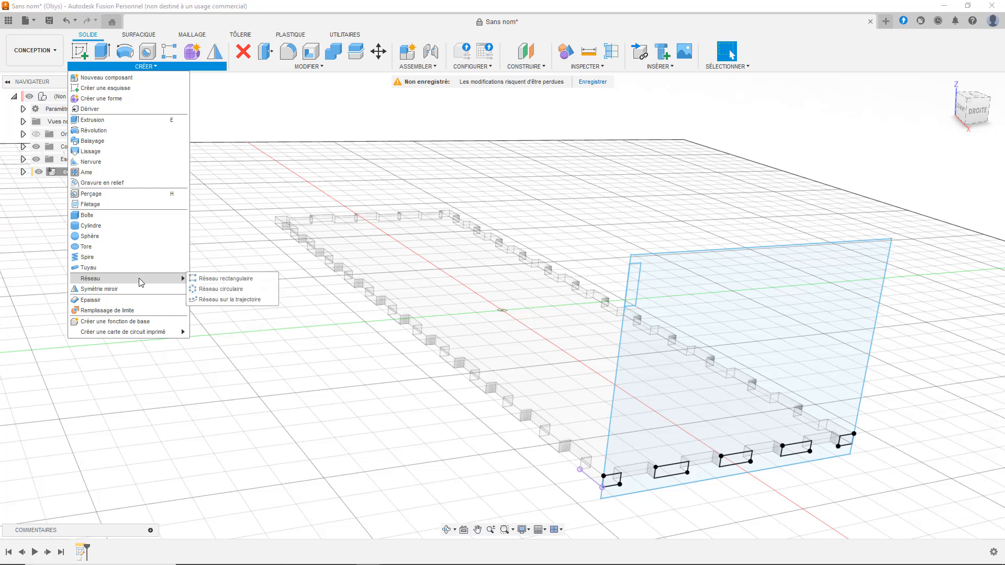
left_click(219, 279)
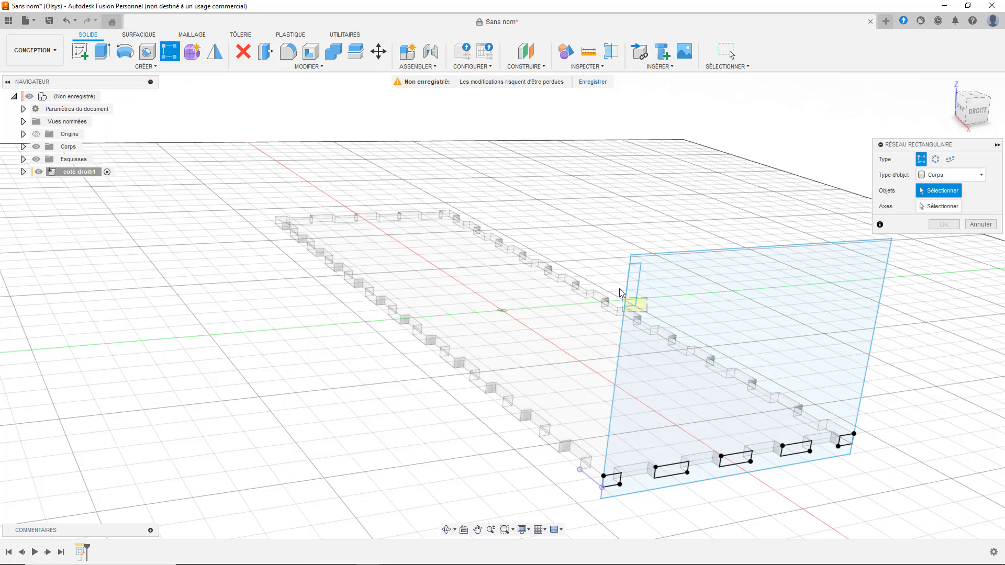
key("Escape")
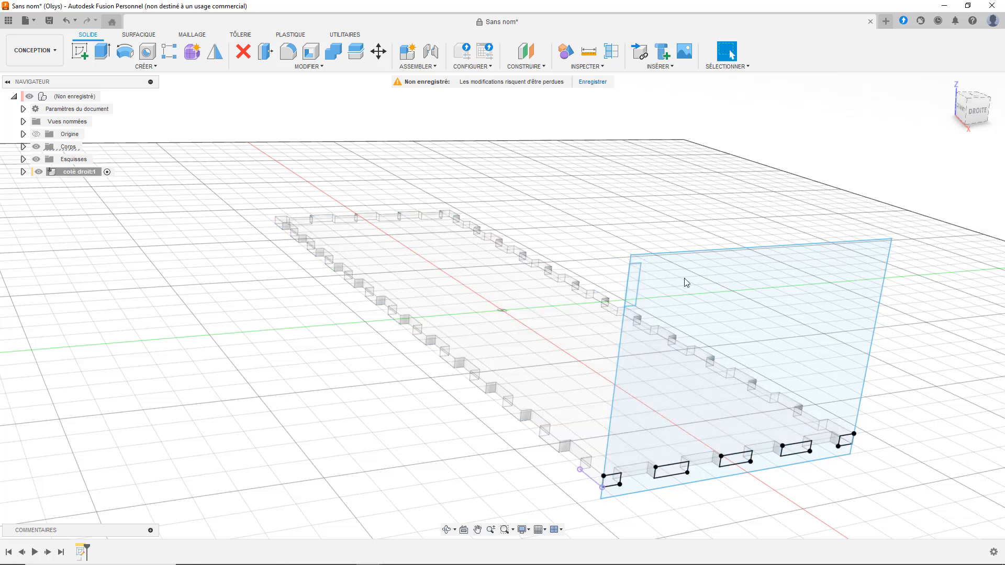
left_click(649, 253)
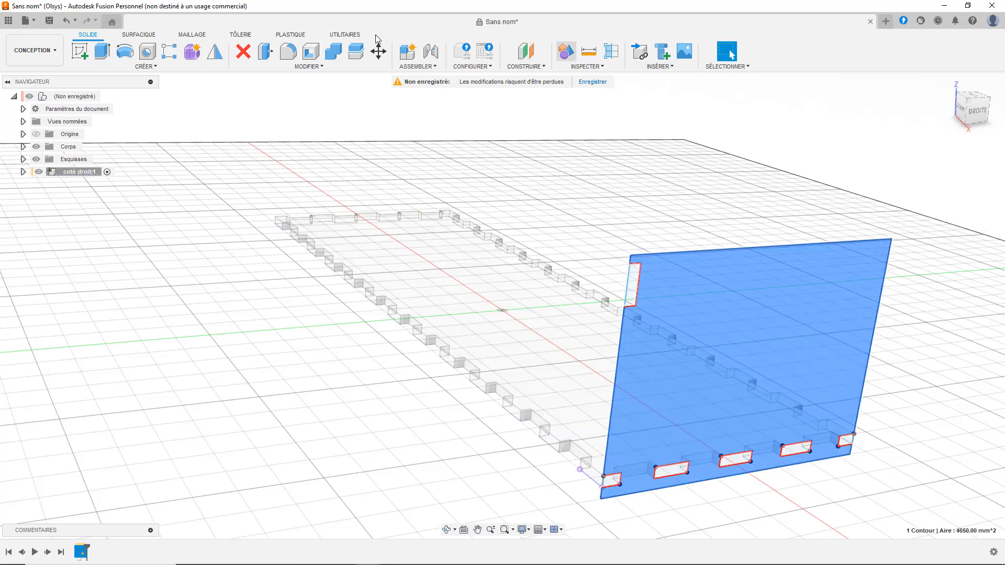
left_click(263, 132)
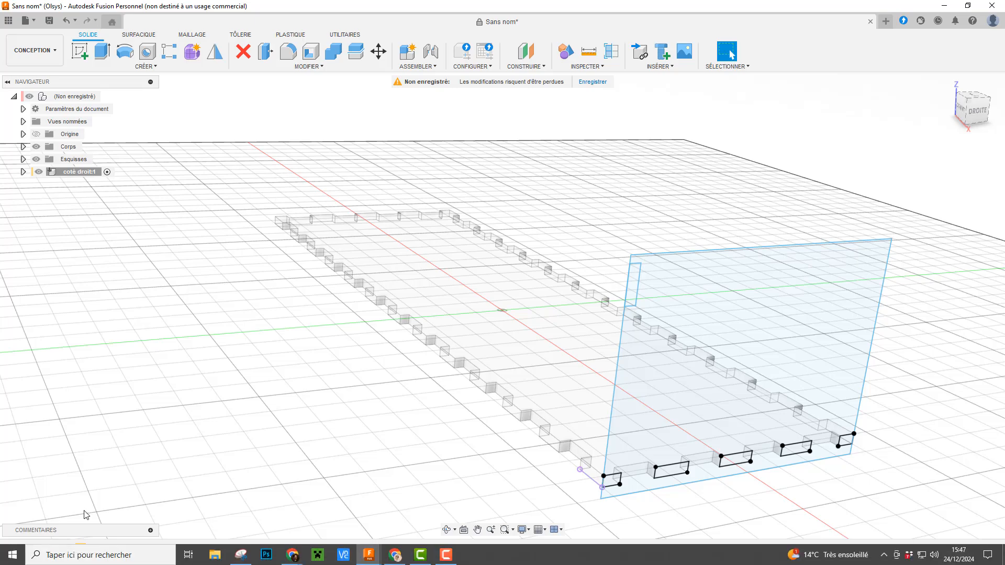
Reopen the side panel sketch and rectangular-pattern the notch down the panel's left edge as 3 instances over a -40 mm extent.
double_click(83, 553)
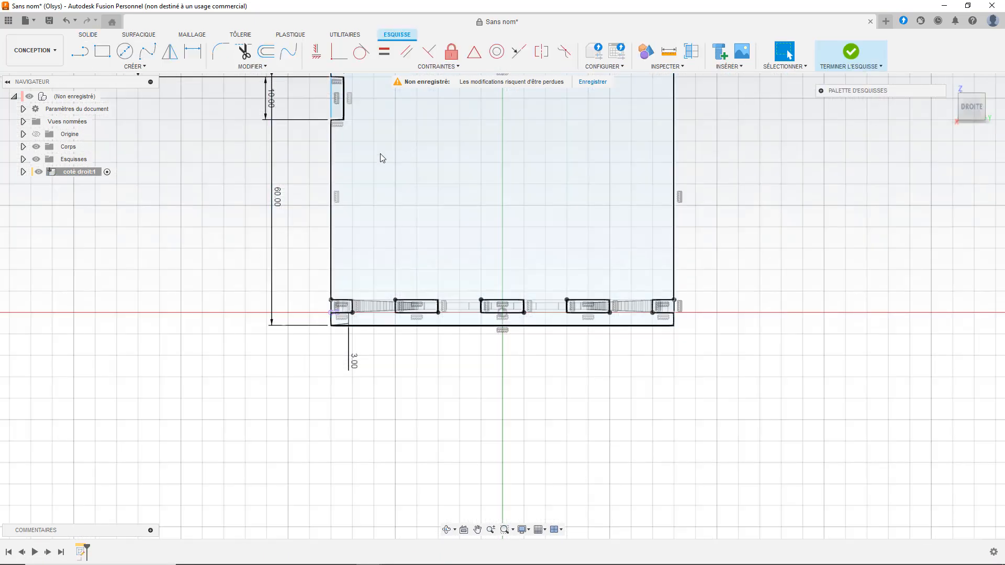
mouse_move(349, 129)
left_mouse_down()
mouse_move(348, 79)
mouse_move(358, 77)
left_mouse_up()
scroll(375, 137, "down", 3)
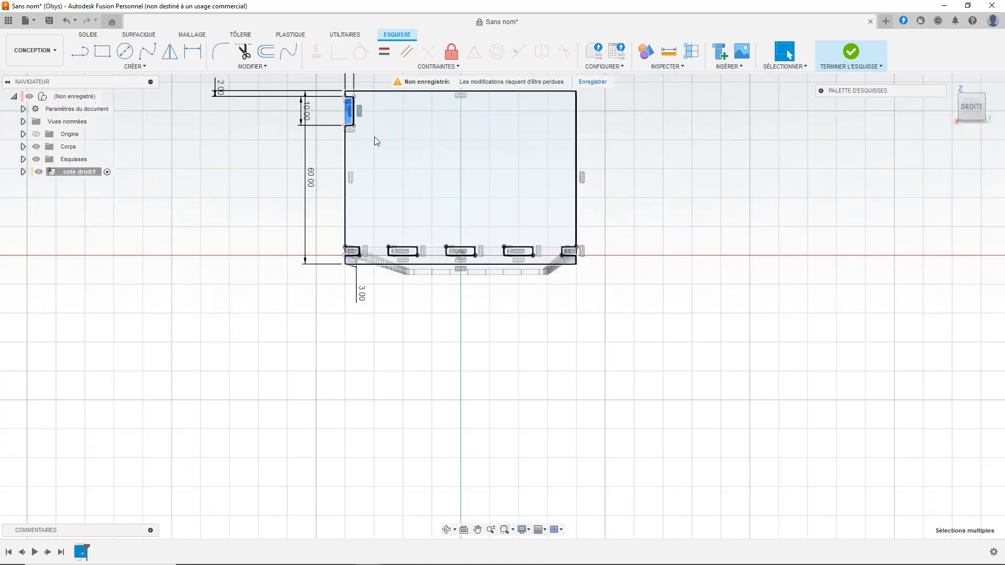
left_click(139, 67)
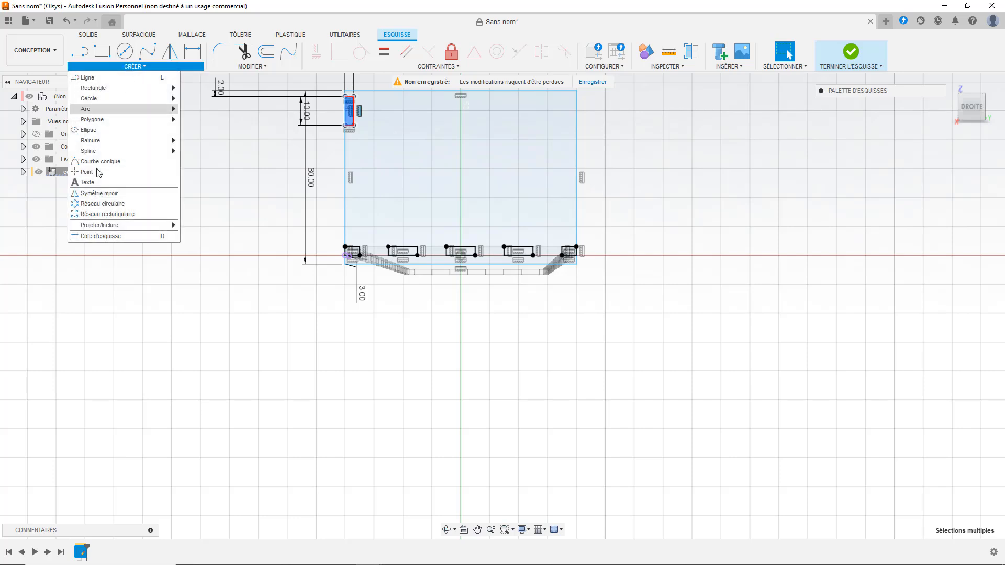
left_click(95, 215)
left_click_drag(349, 95, 425, 197)
left_click(485, 207)
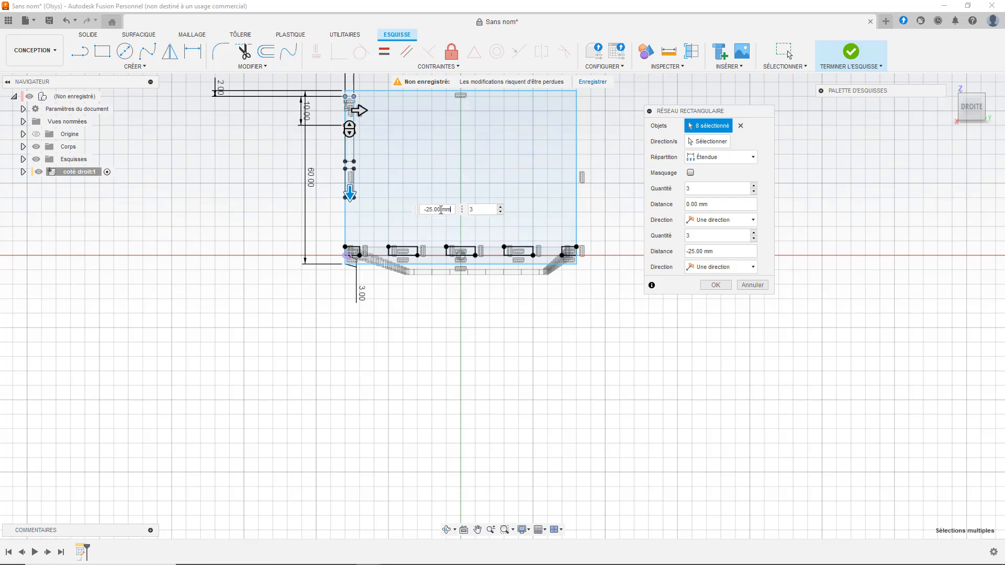
left_click(423, 209)
type("-60")
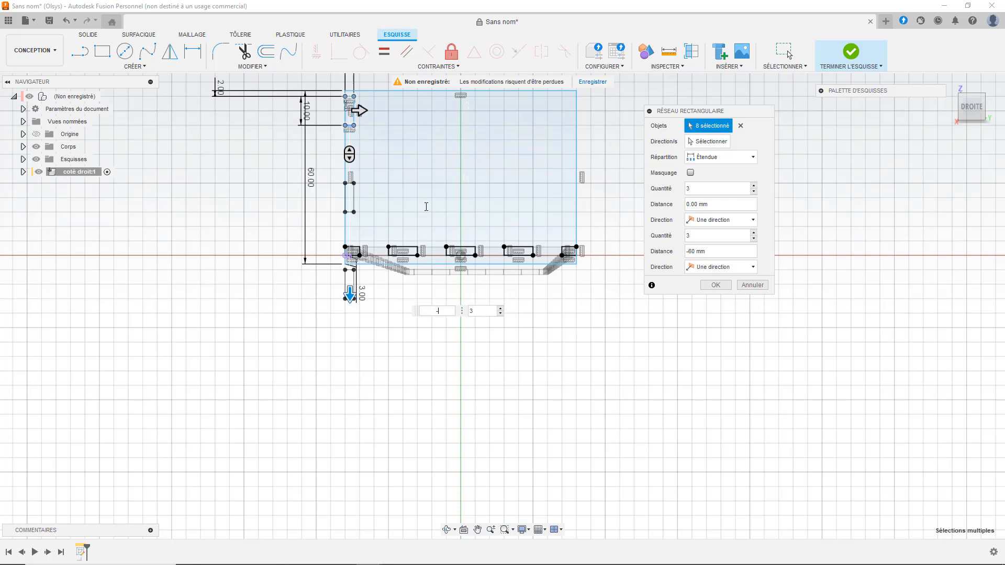
key("Return")
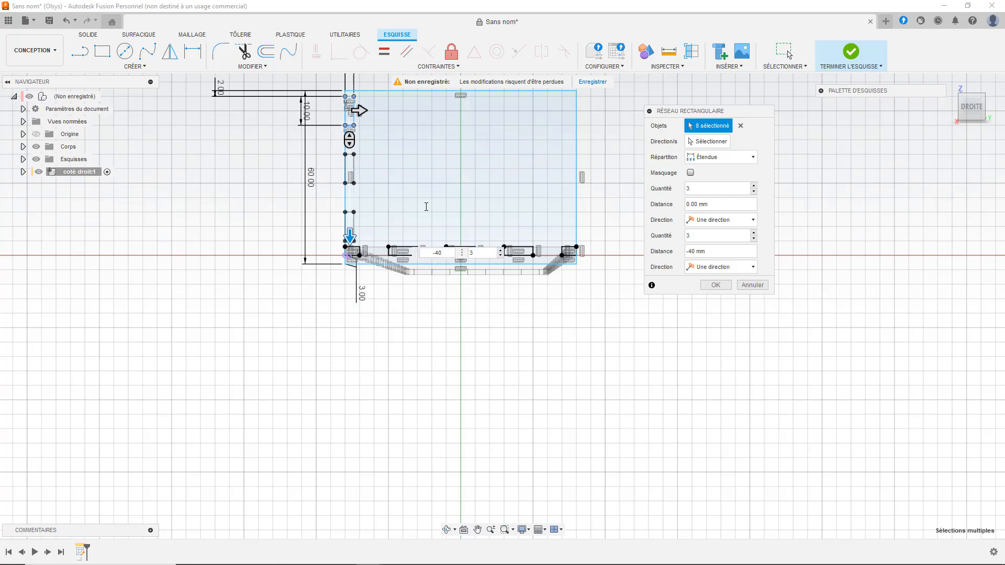
key("Return")
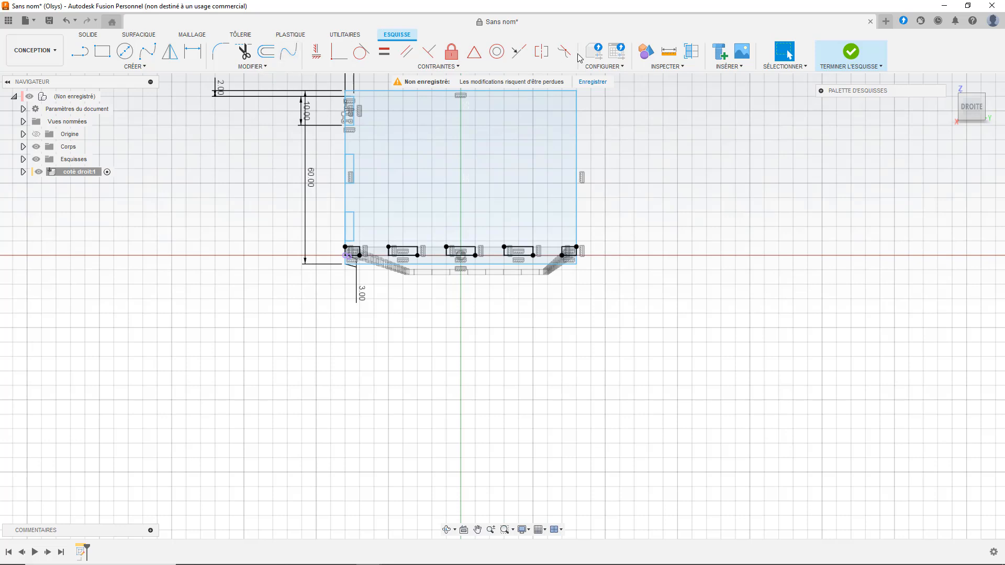
Measure the gap between the lowest patterned notch and the corner finger cutout below it.
left_click(669, 51)
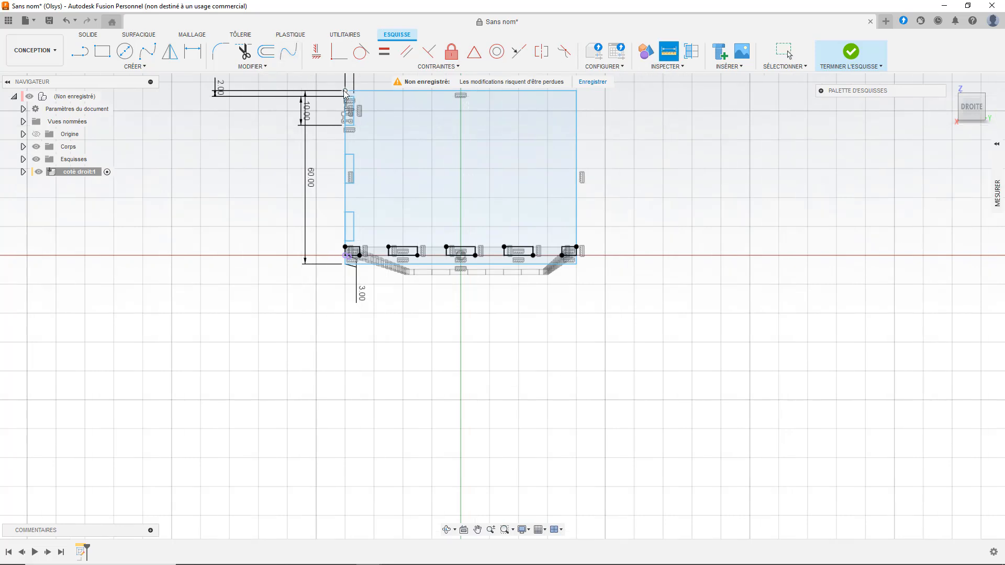
left_click(345, 248)
left_click(346, 254)
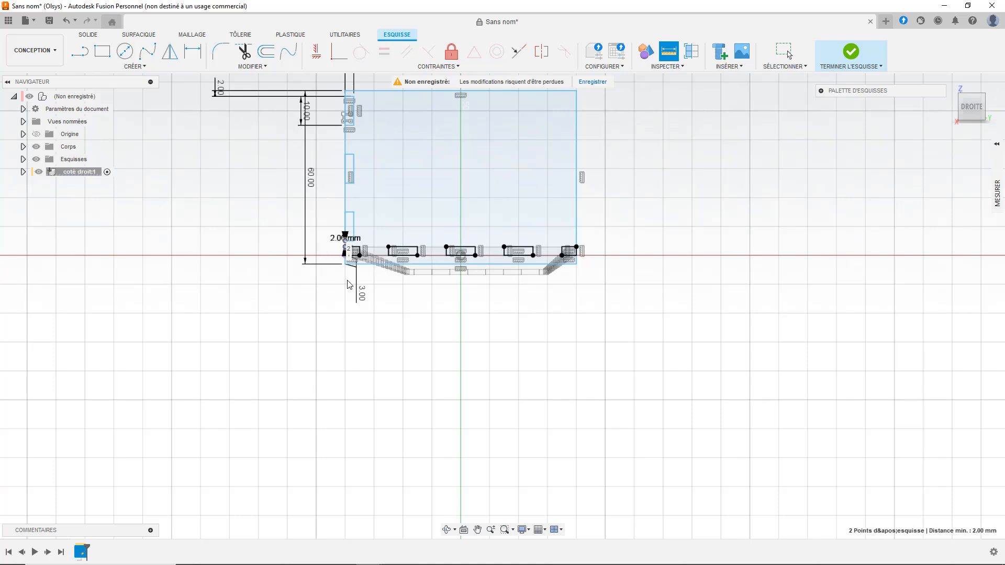
key("Escape")
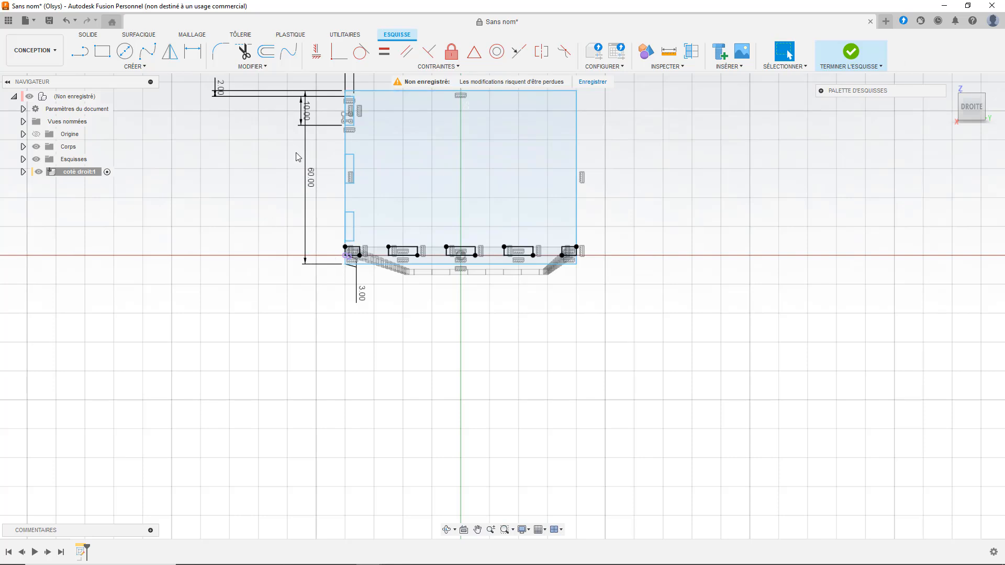
scroll(296, 153, "down", 1)
scroll(308, 86, "up", 3)
scroll(307, 87, "up", 1)
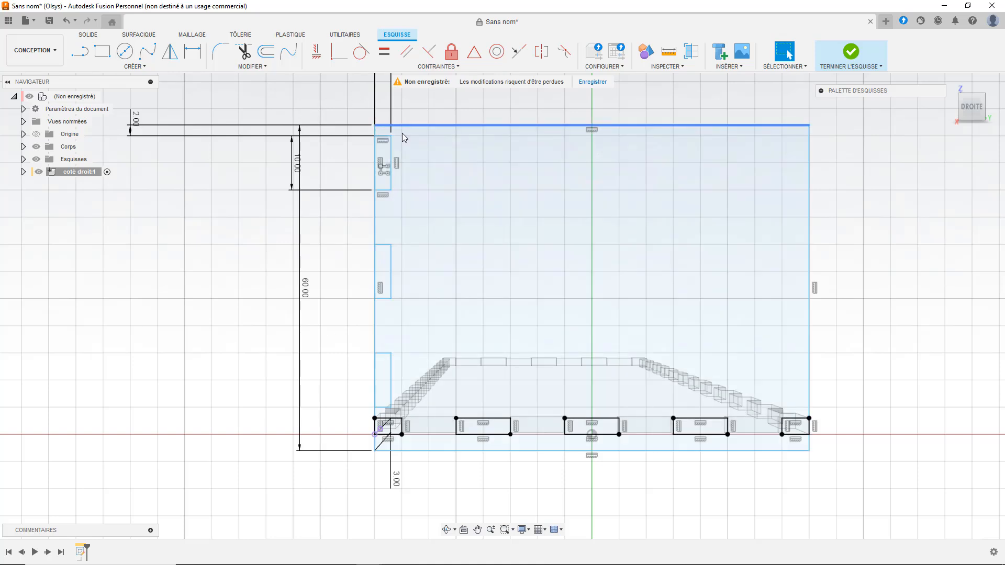
left_click(388, 134)
mouse_move(334, 132)
left_mouse_down()
mouse_move(398, 274)
mouse_move(405, 417)
left_mouse_up()
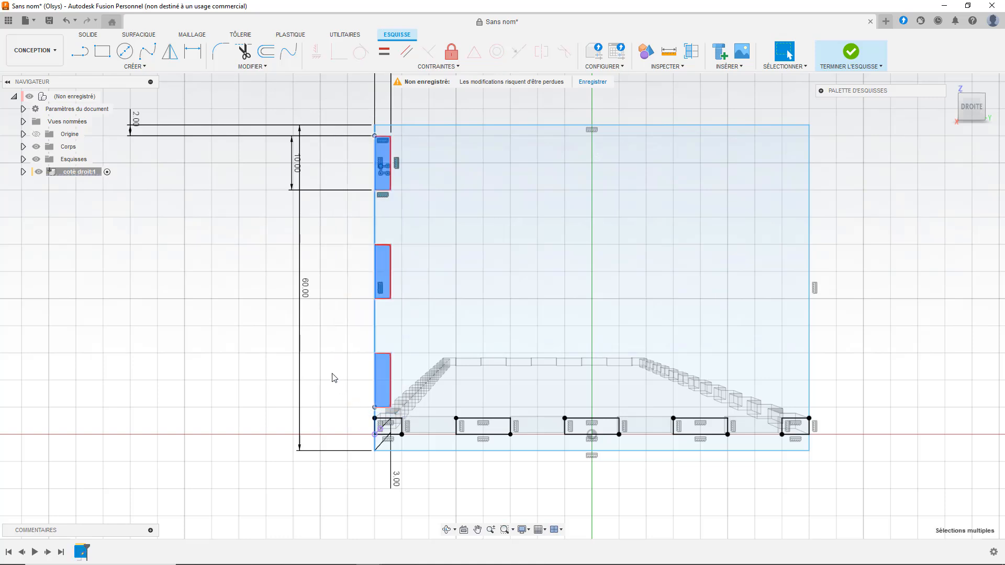
left_click(236, 347)
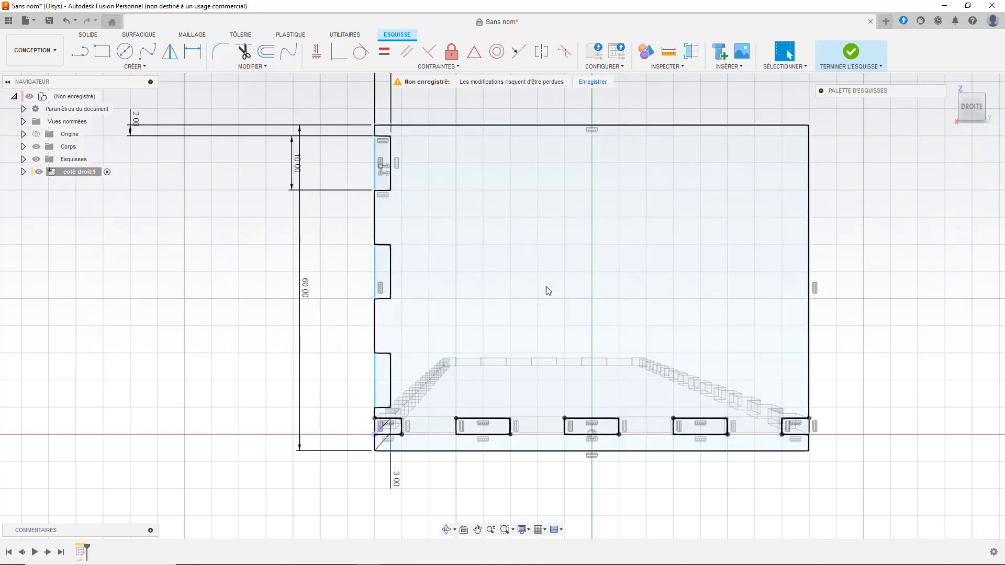
Extrude the notched side panel profile by -3 mm as a new body.
left_click(626, 320)
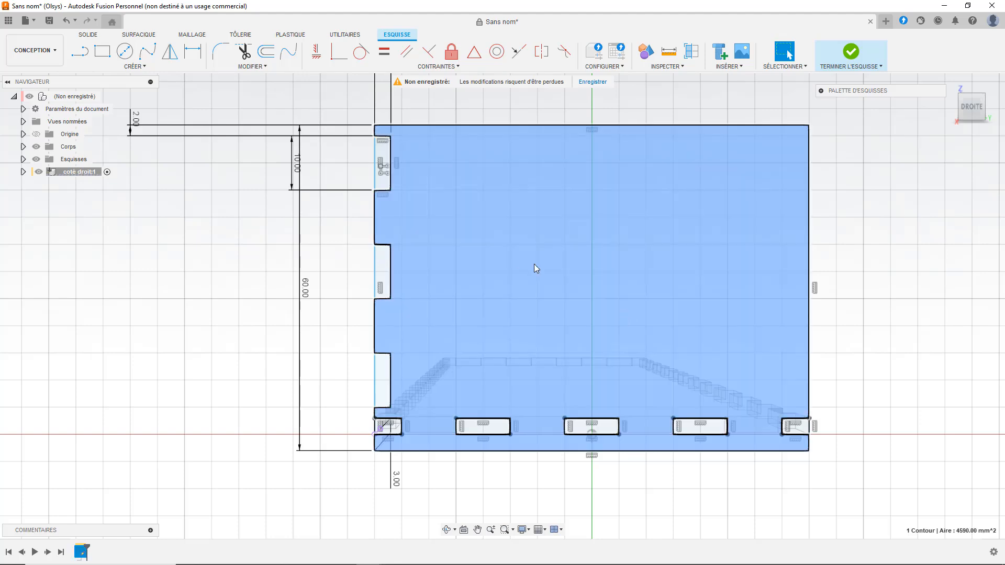
key("e")
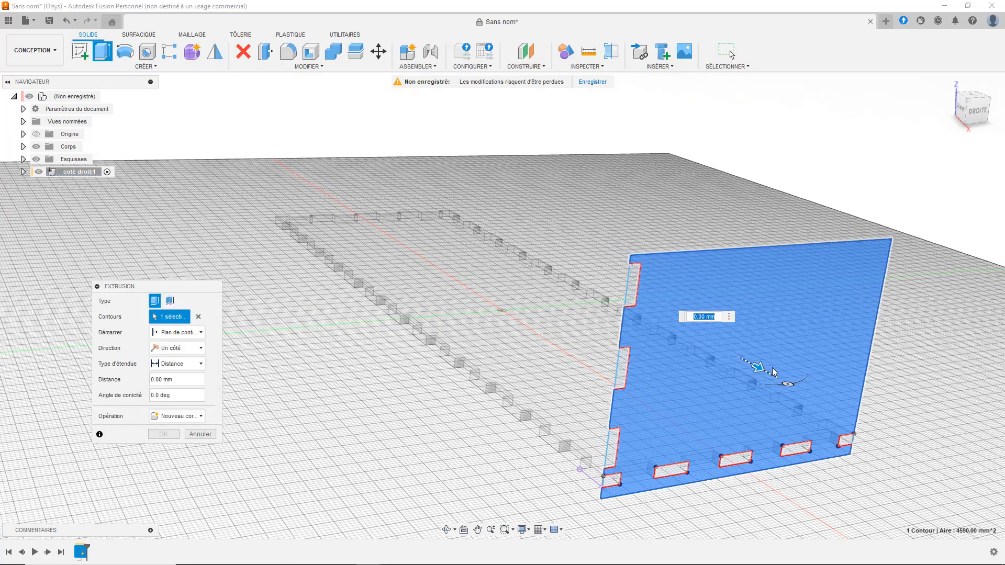
left_click_drag(758, 366, 661, 316)
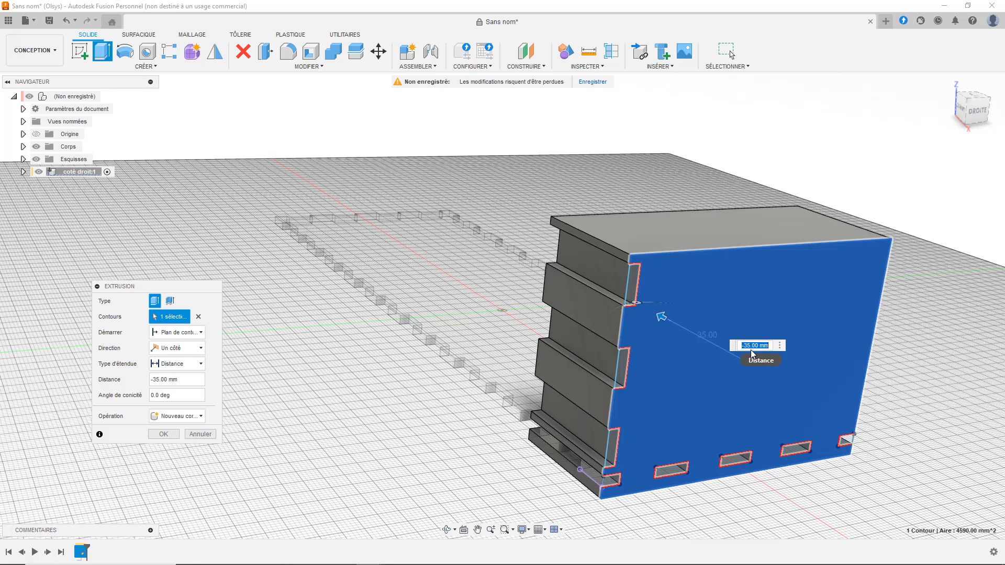
key("BackSpace")
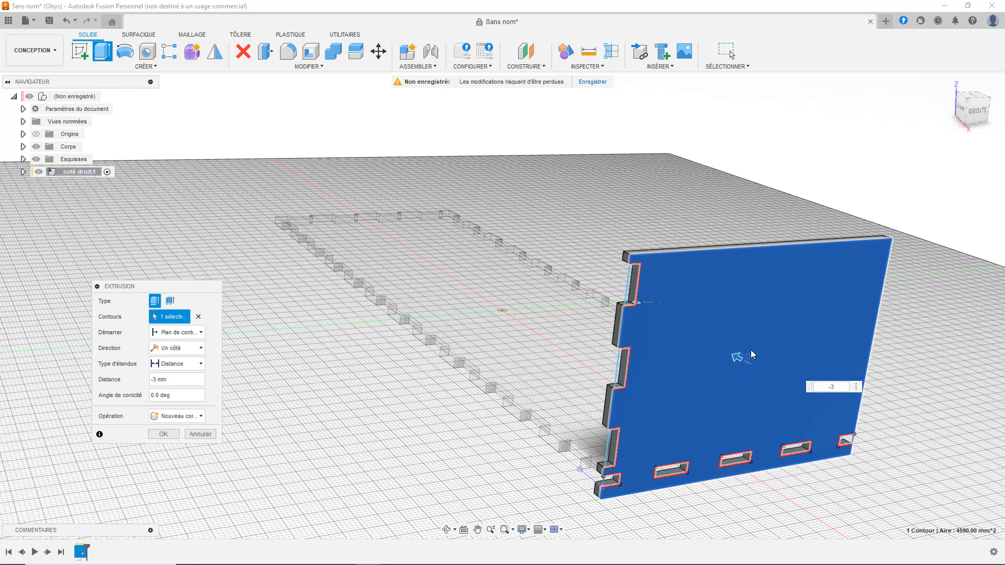
key("Return")
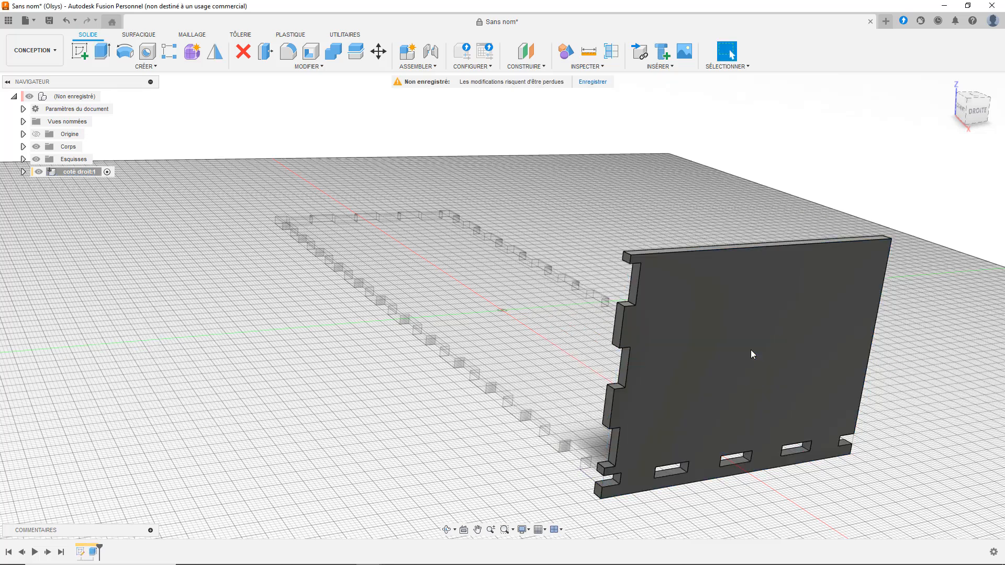
Hide the base plate's bodies and view the side panel from the right.
left_click(974, 111)
left_click_drag(974, 111, 966, 110)
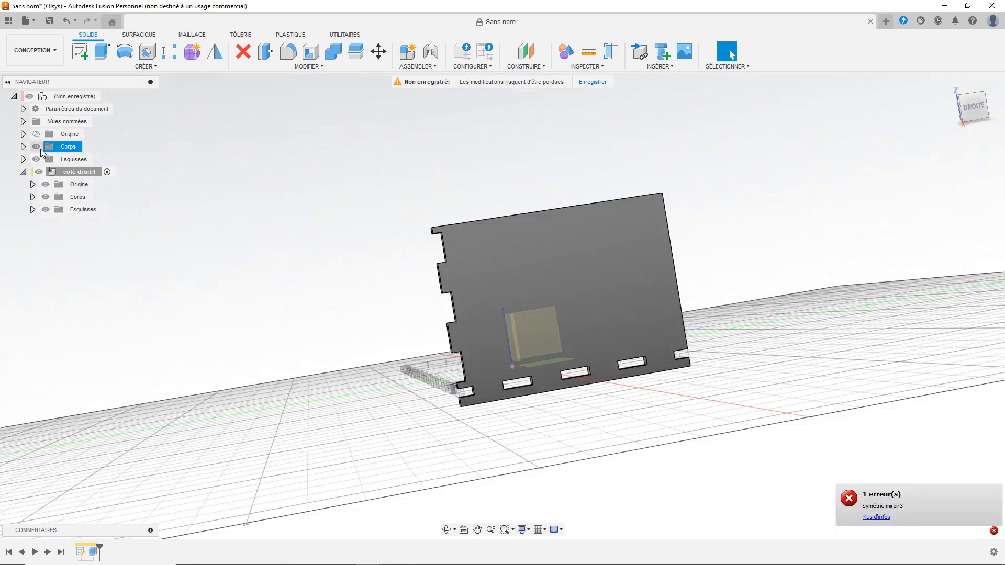
left_click(39, 148)
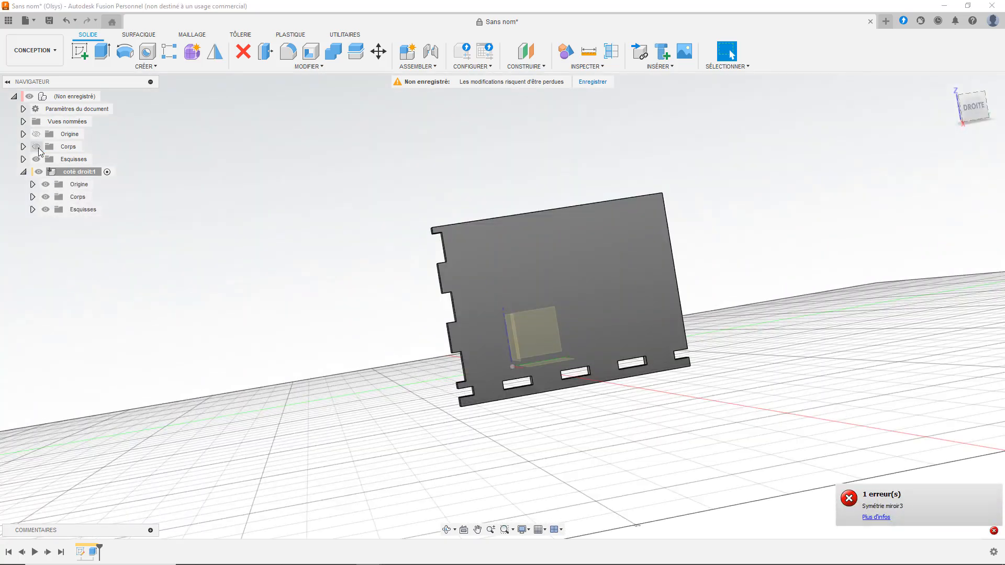
left_click(972, 108)
Mirror the notched left edge's 17 faces to the panel's opposite edge across the vertical origin plane through its middle.
left_click(214, 51)
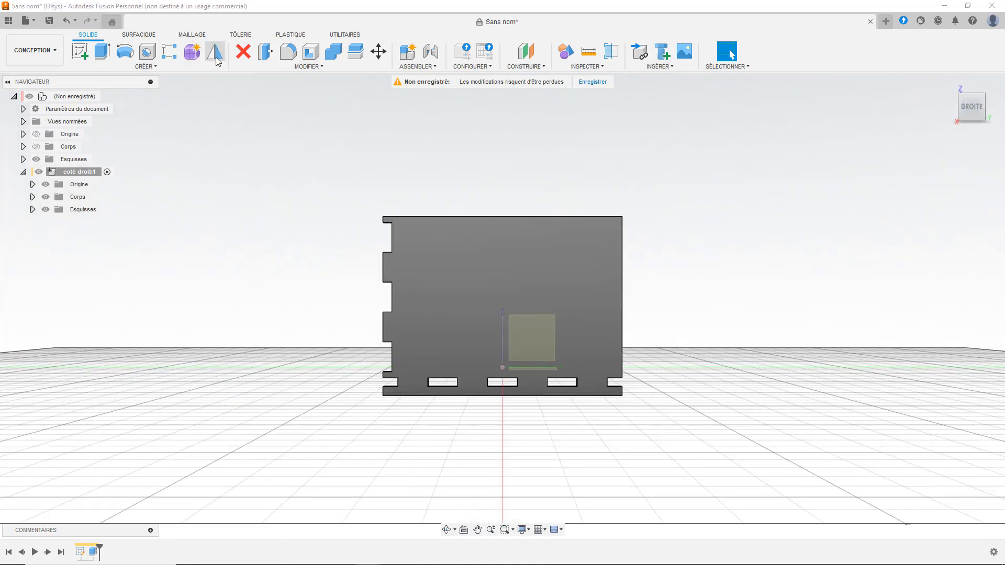
left_click_drag(428, 339, 413, 426)
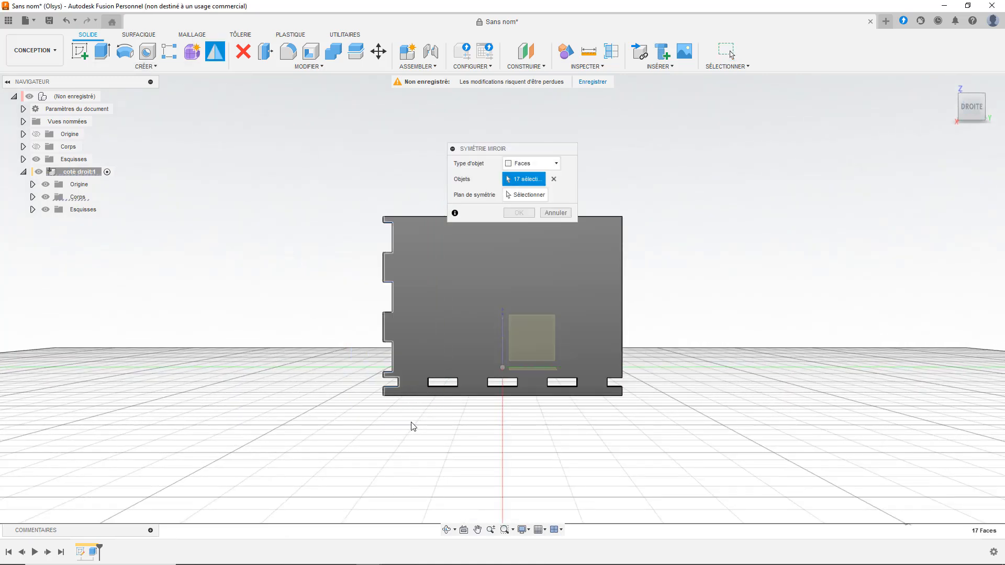
left_click(523, 195)
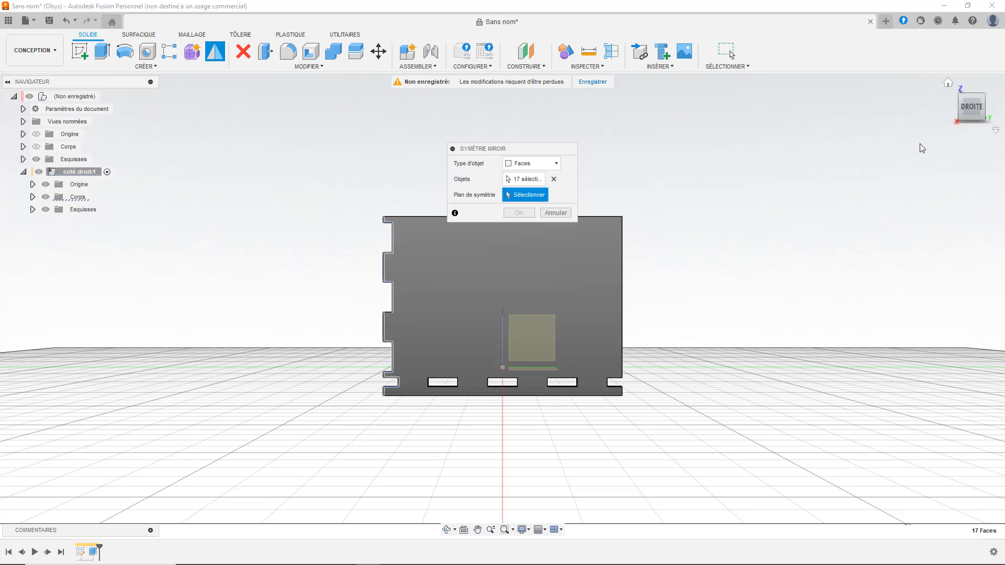
left_click_drag(966, 119, 970, 116)
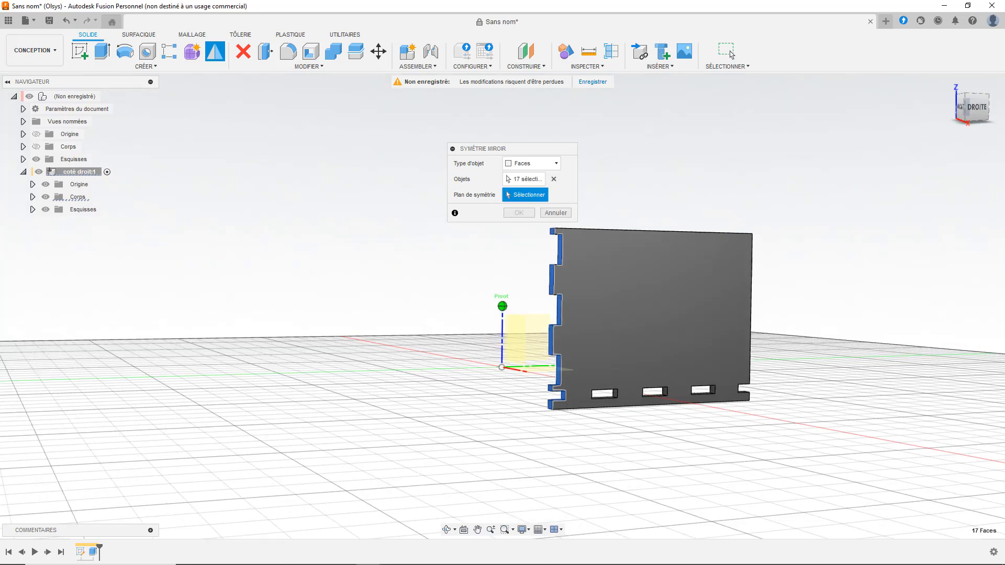
left_click(522, 346)
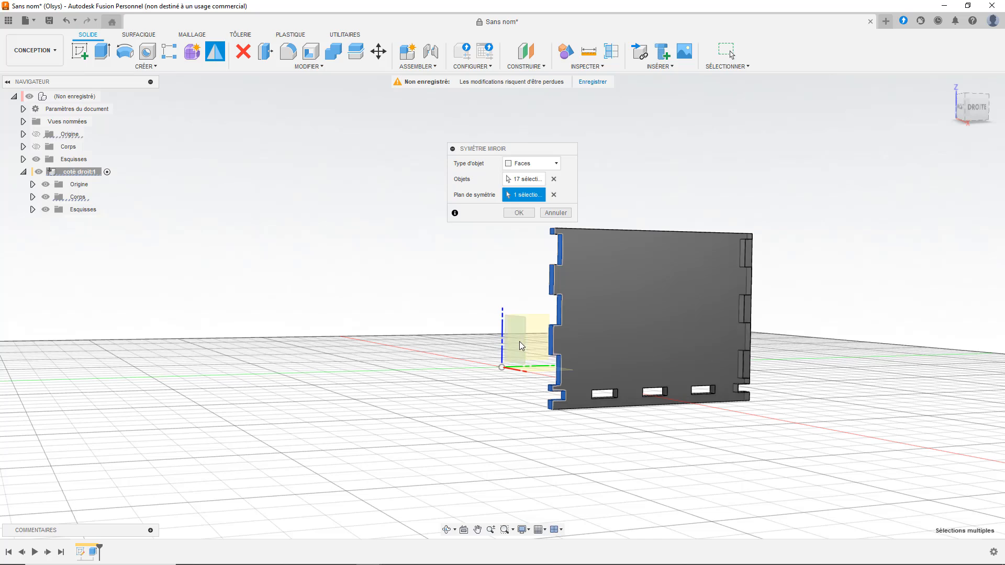
left_click(978, 117)
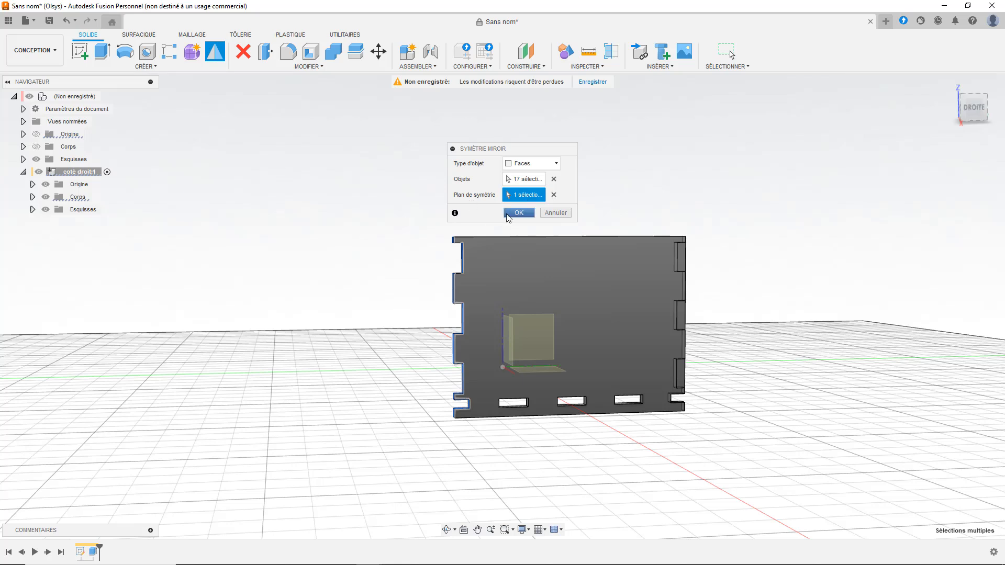
left_click(518, 213)
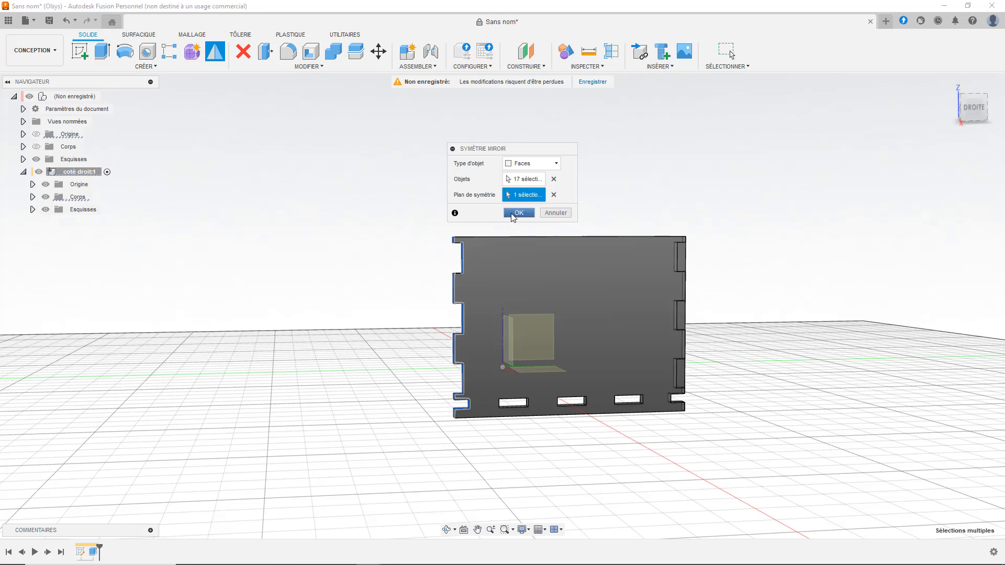
left_click(972, 108)
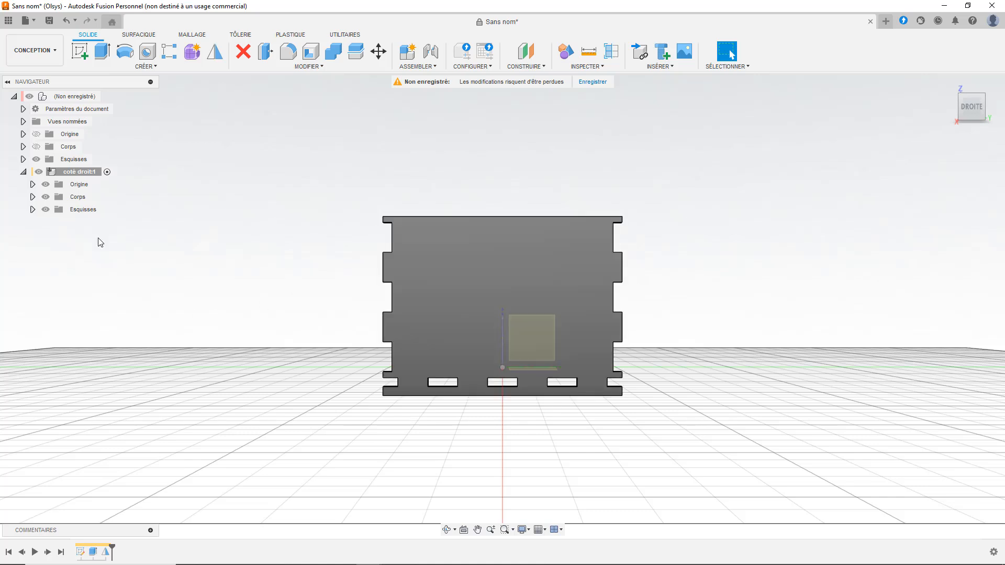
Show the base plate's bodies again and activate the top-level component.
left_click(36, 147)
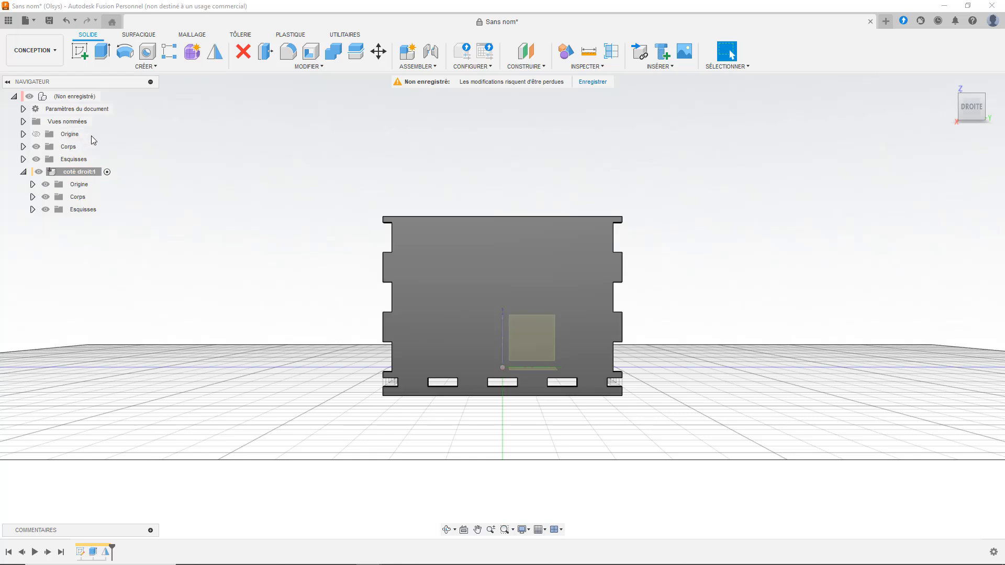
left_click(106, 97)
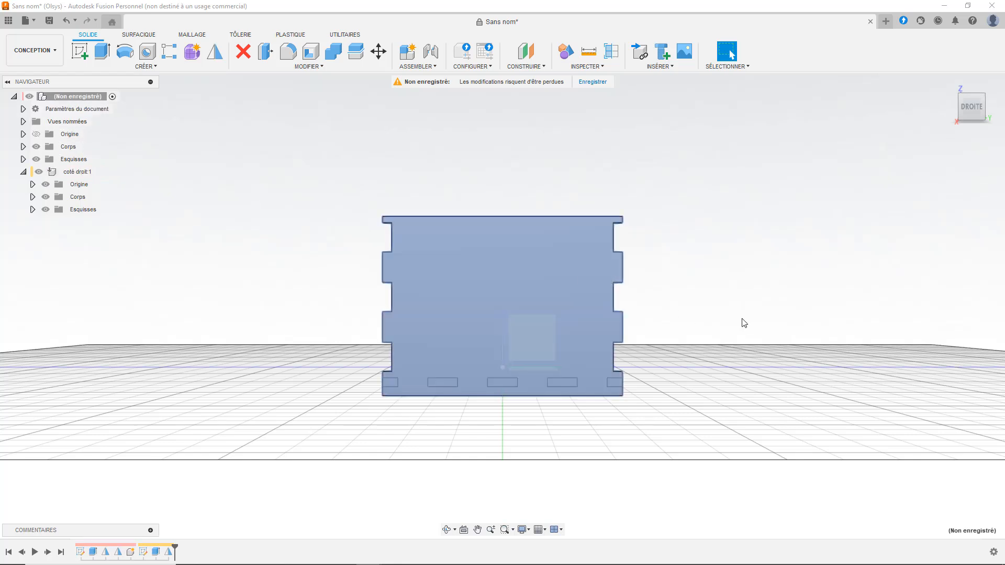
Examine how the finished side panel fits the base plate from several angles and in the home view.
left_click(988, 109)
left_click(988, 109)
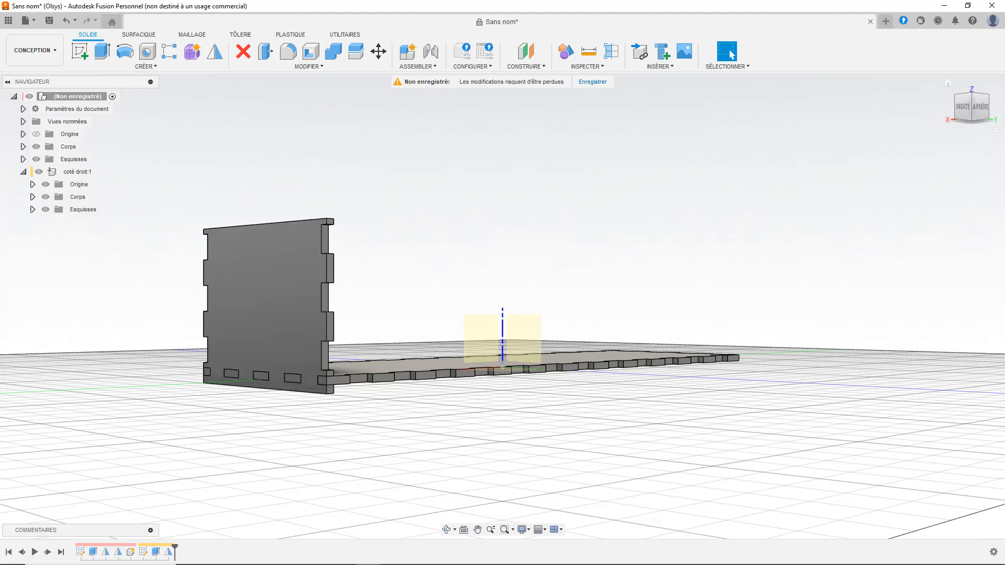
left_click(960, 103)
mouse_move(966, 105)
left_mouse_down()
mouse_move(984, 90)
mouse_move(1001, 114)
mouse_move(998, 103)
mouse_move(967, 106)
left_mouse_up()
right_click(58, 99)
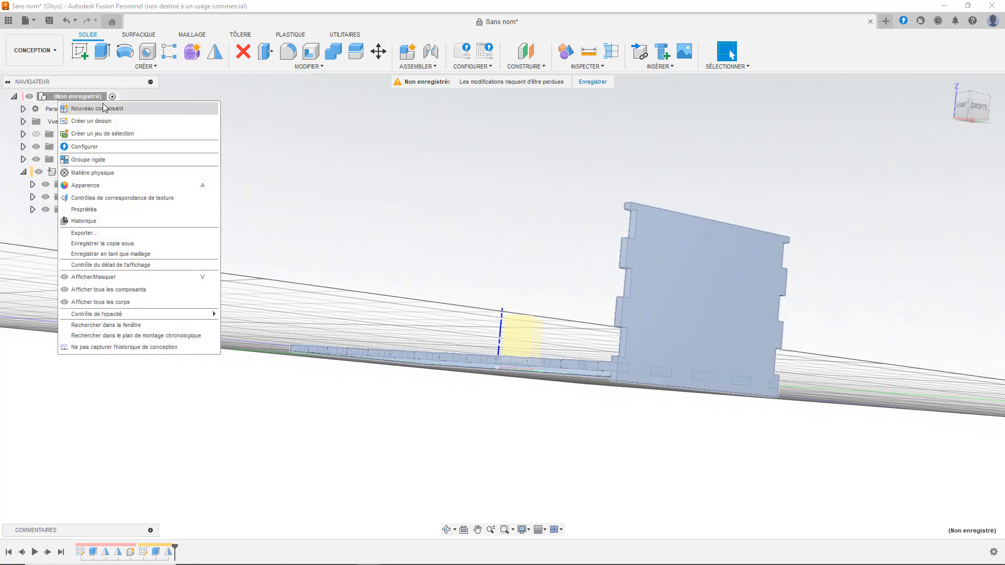
left_click(478, 196)
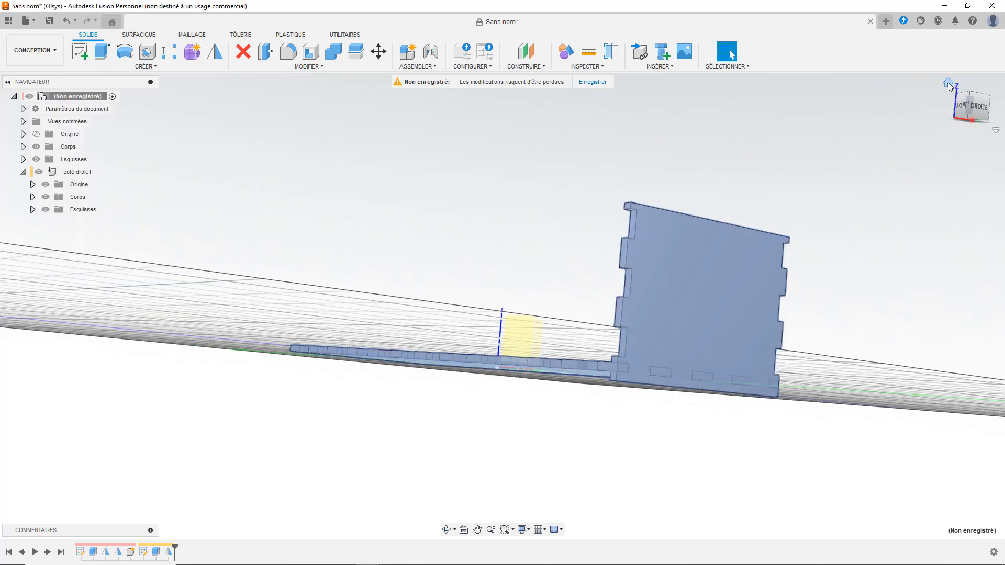
left_click(947, 82)
left_click(683, 277)
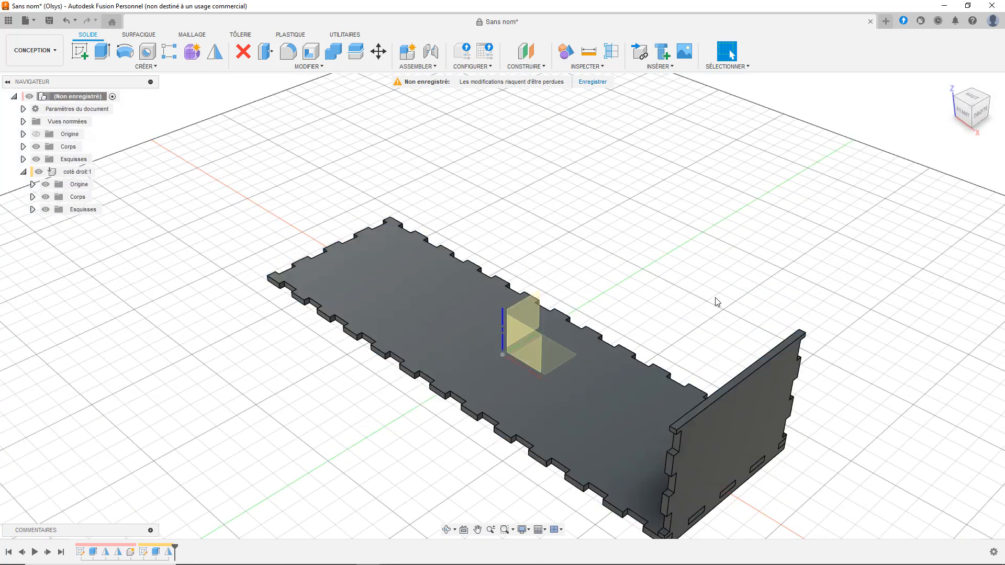
mouse_move(948, 88)
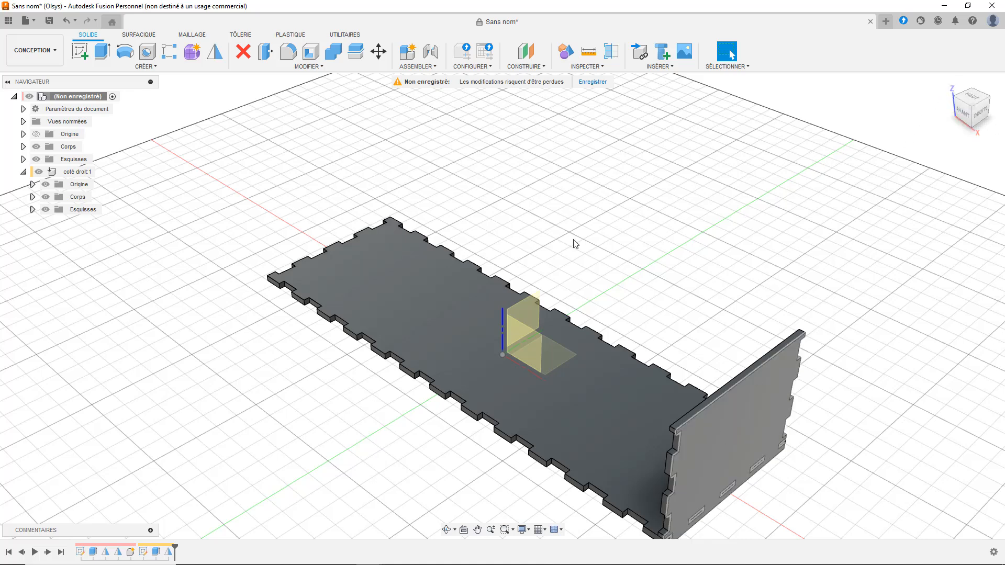
Create a new internal component named "Coté Gauche" under the top-level component.
right_click(77, 111)
left_click(117, 121)
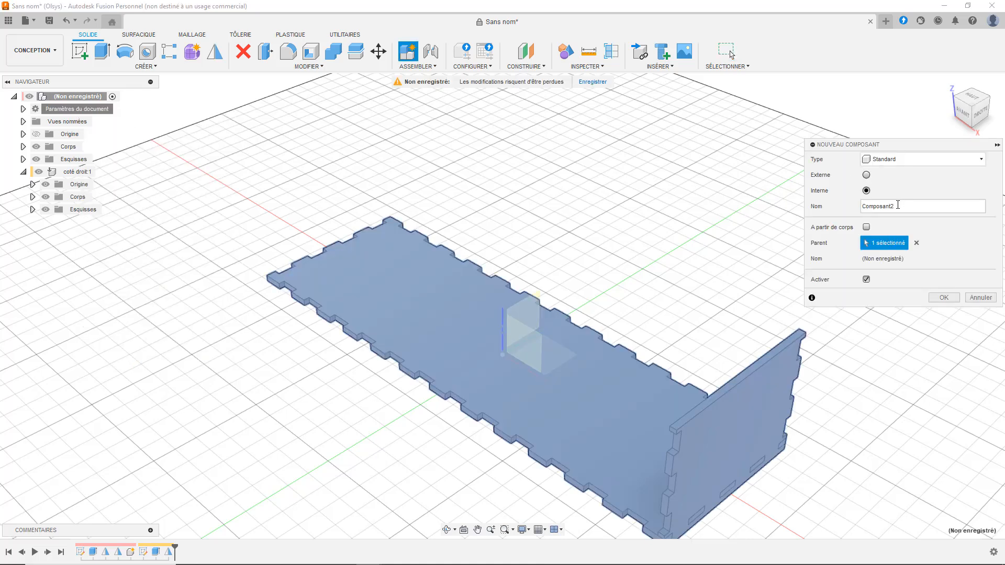
double_click(898, 205)
type("Coté Gauche")
key("Return")
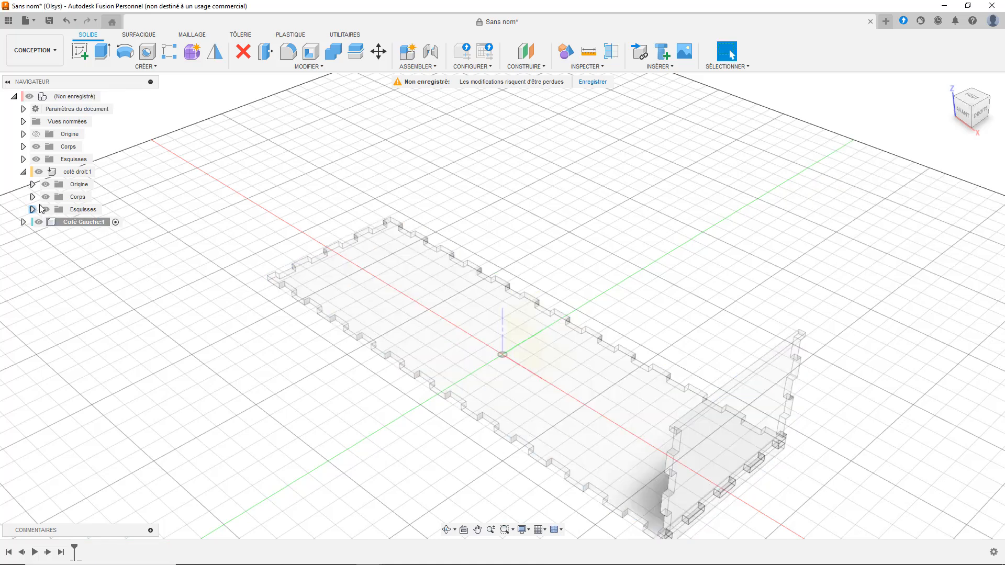
Activate the coté droit component and mirror its panel body as a new body across the origin plane halfway along the box's length.
left_click(87, 173)
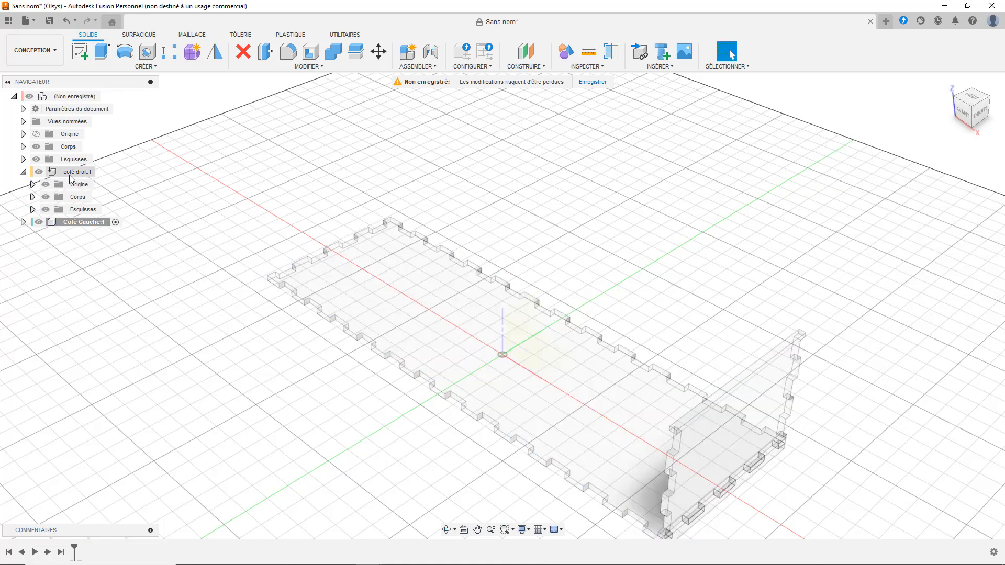
left_click(101, 173)
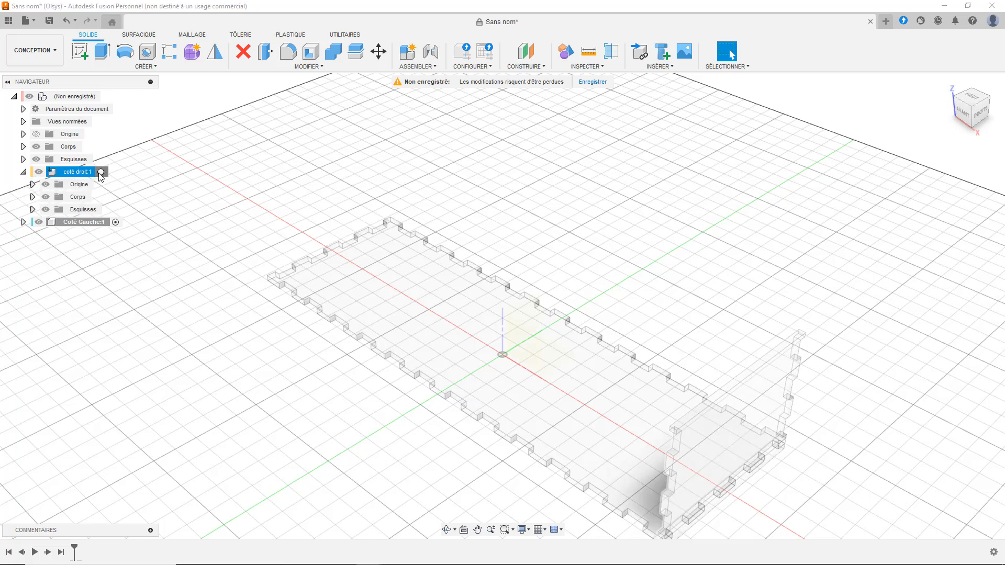
left_click(743, 406)
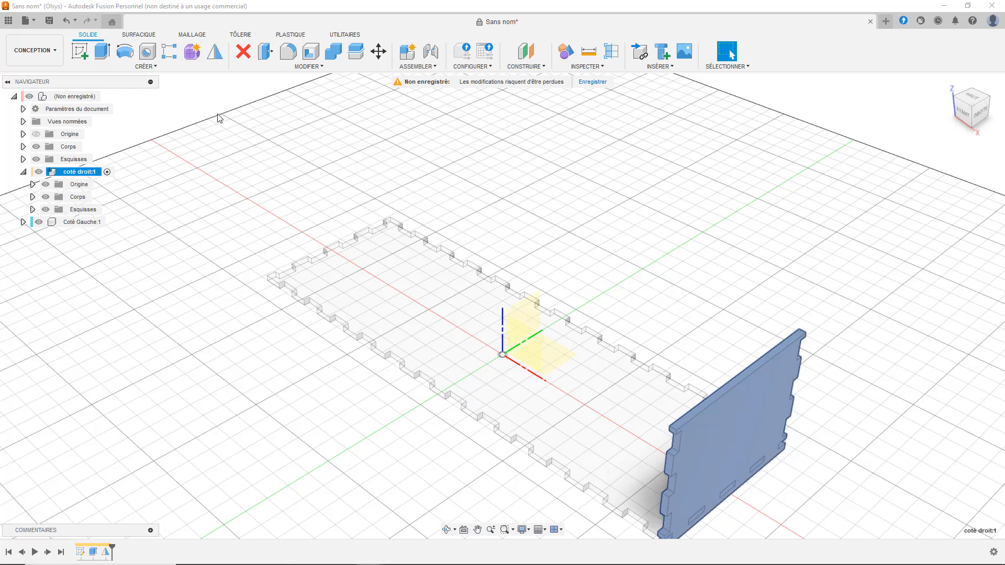
left_click(215, 52)
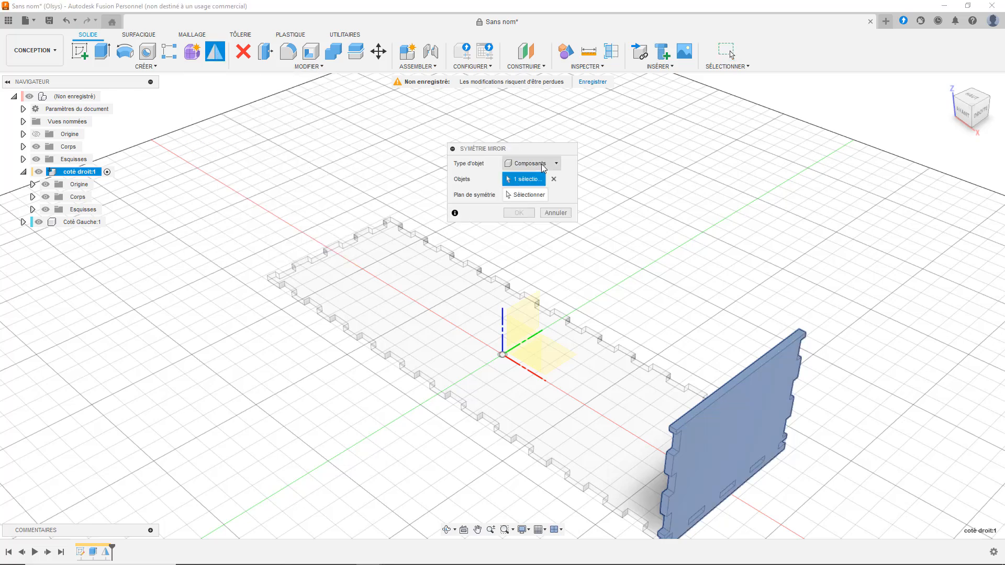
left_click(531, 164)
left_click(536, 178)
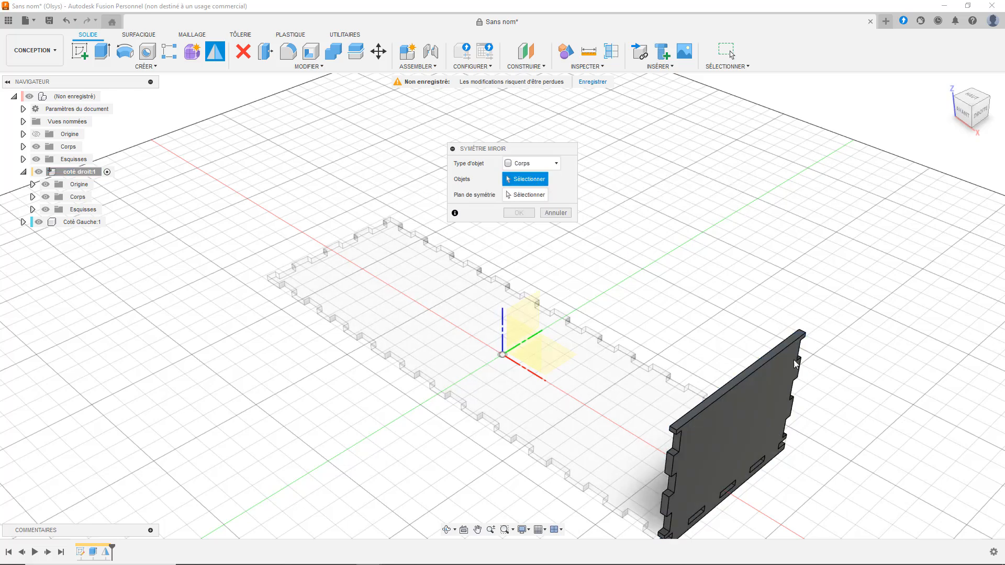
left_click(785, 380)
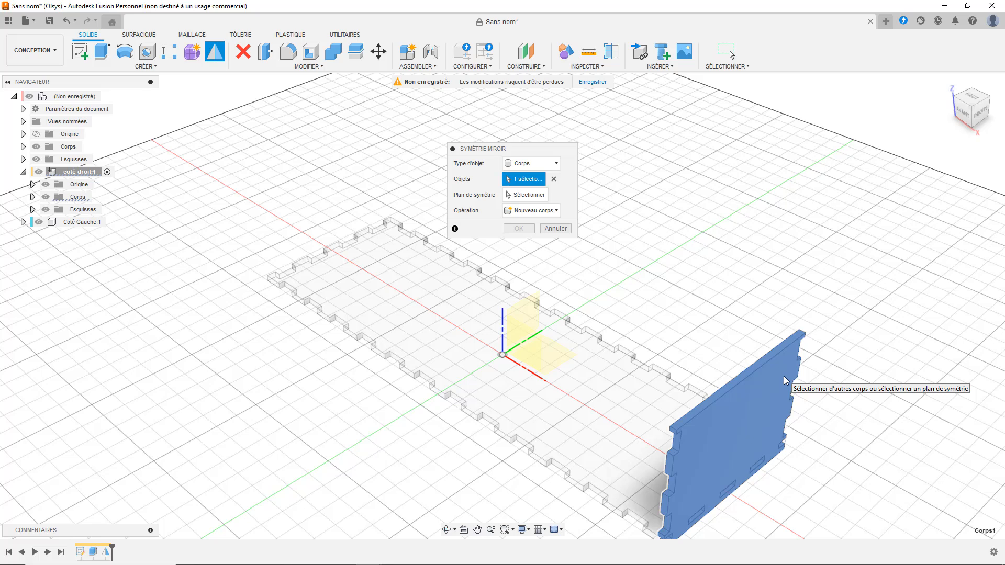
left_click(526, 211)
left_click(531, 225)
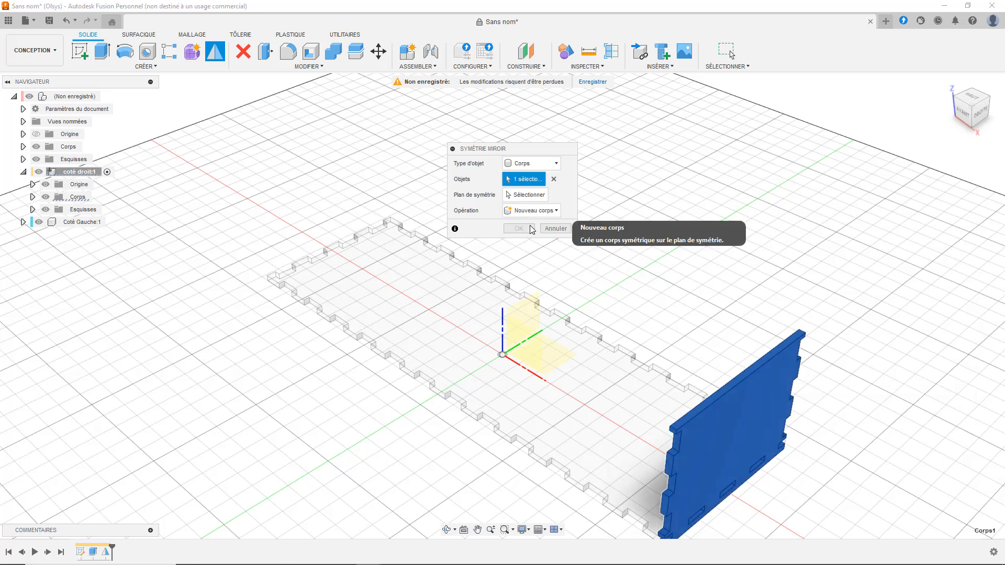
left_click(522, 196)
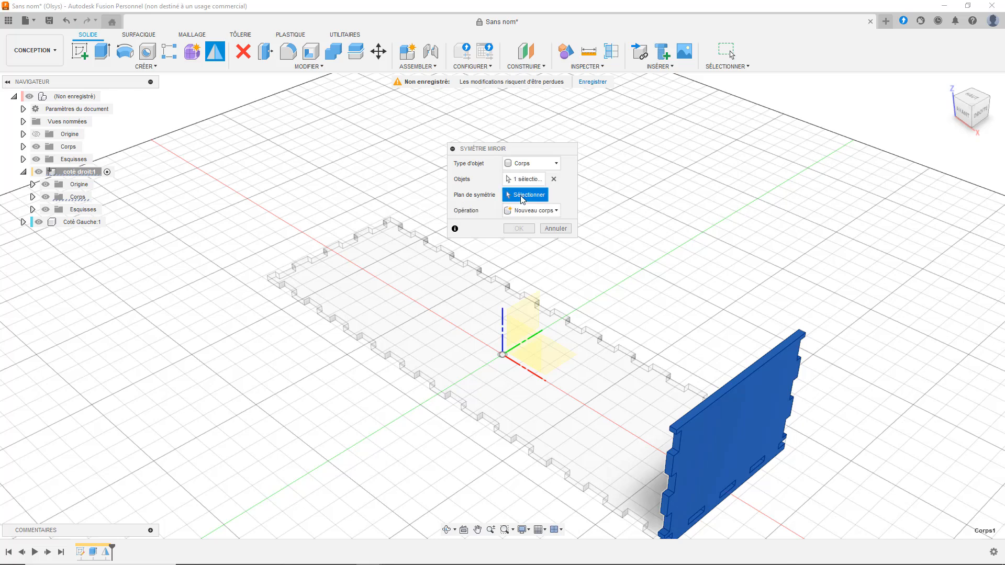
left_click(532, 307)
left_click(517, 230)
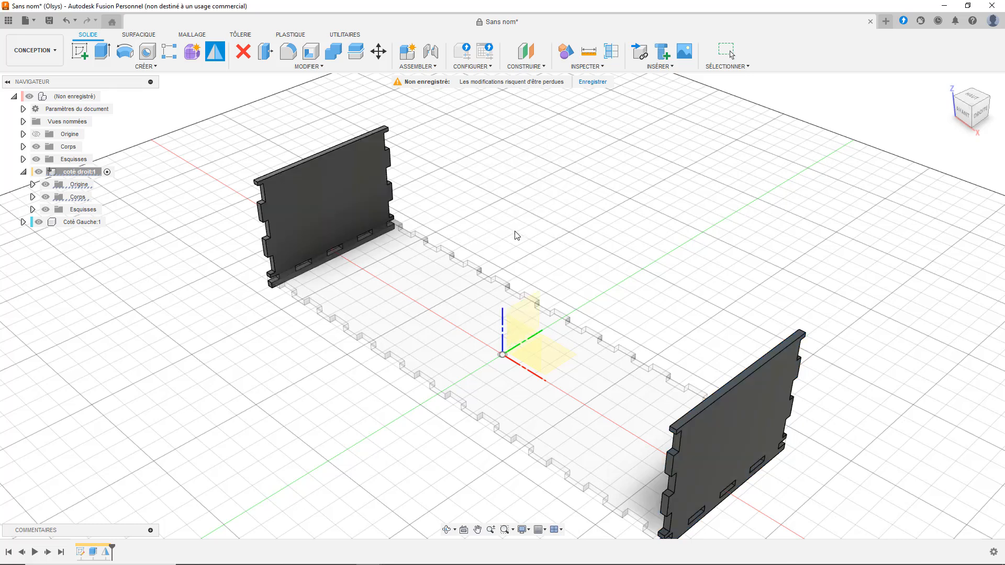
Identify the mirrored body by toggling its visibility and move it from coté droit into the Coté Gauche component.
left_click(33, 197)
left_click(56, 222)
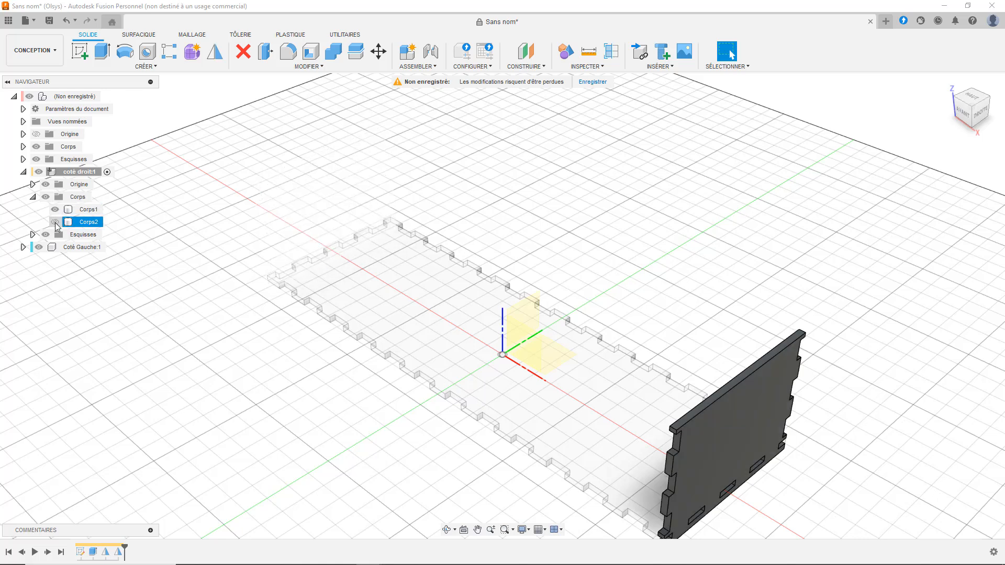
left_click(55, 222)
left_click_drag(89, 224, 86, 251)
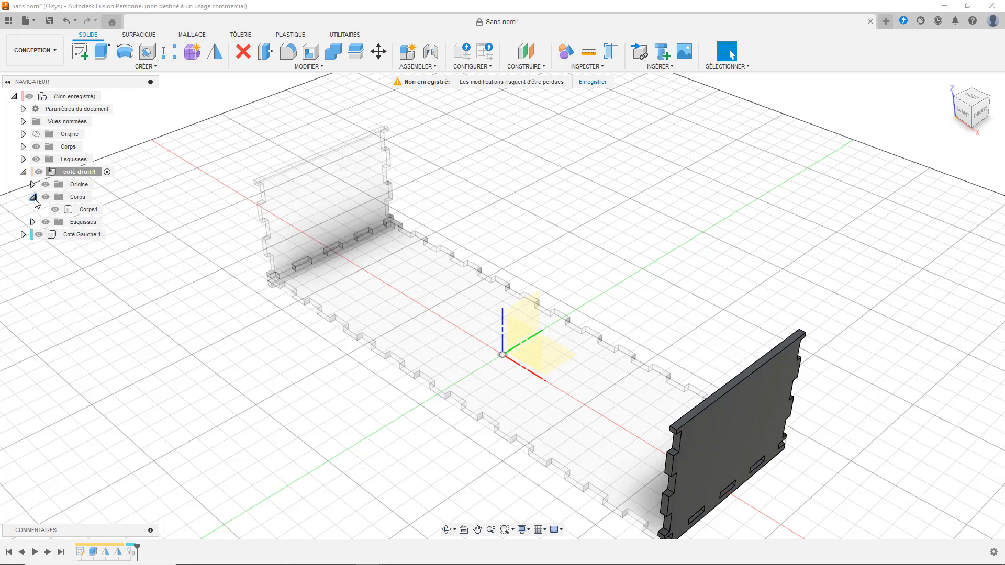
left_click(33, 199)
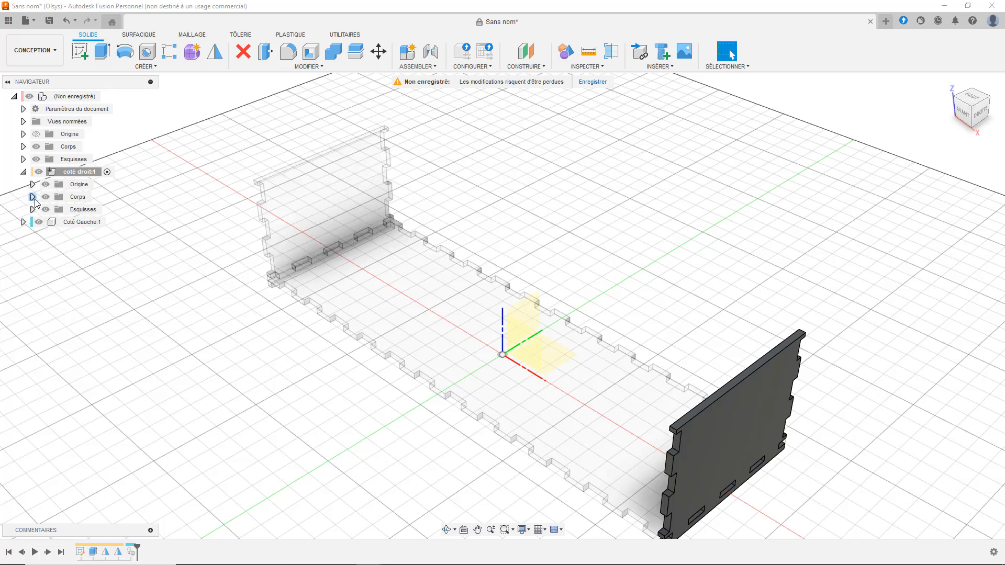
left_click(23, 172)
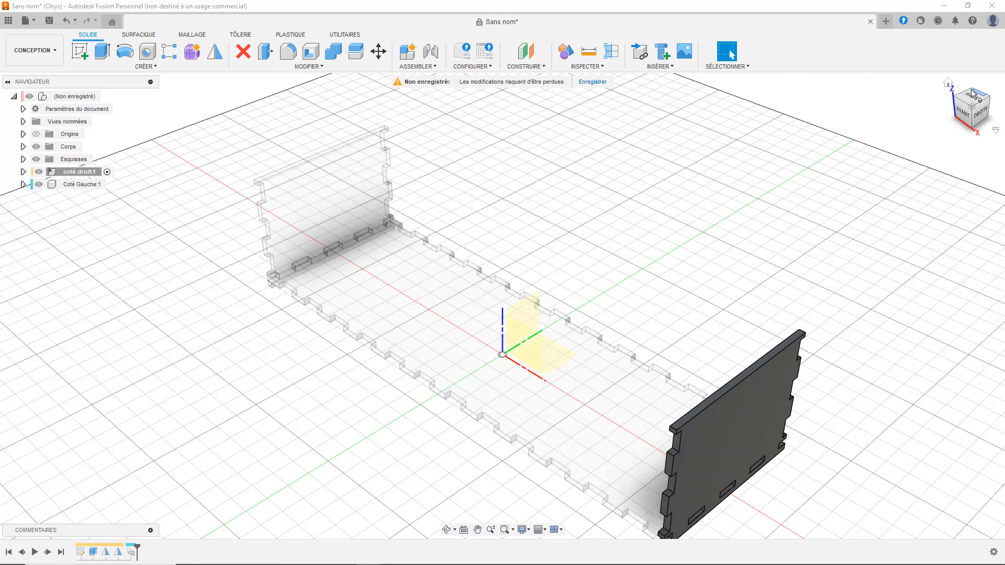
Create a new component named "Face avant" under the top-level component.
left_click(963, 112)
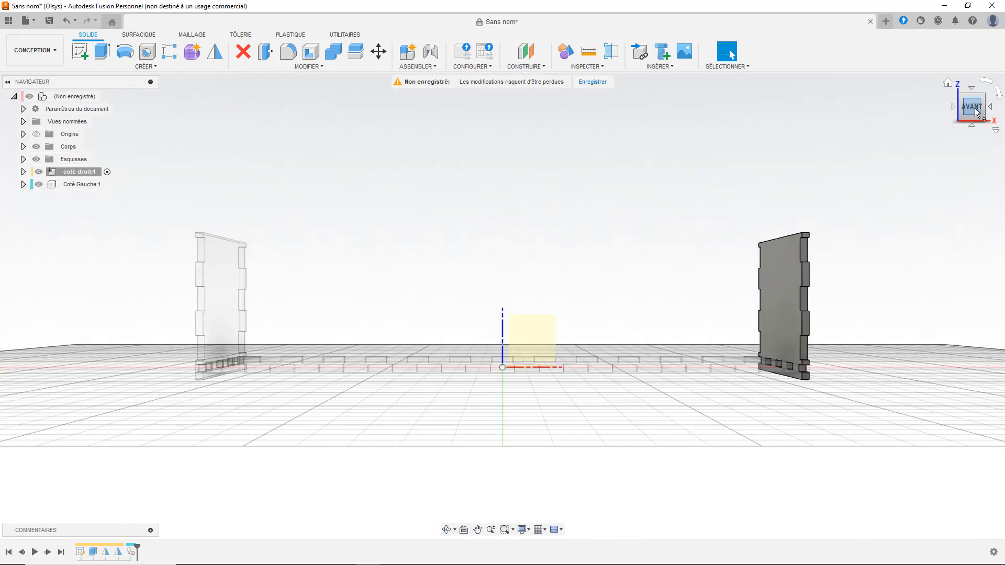
left_click_drag(973, 109, 969, 120)
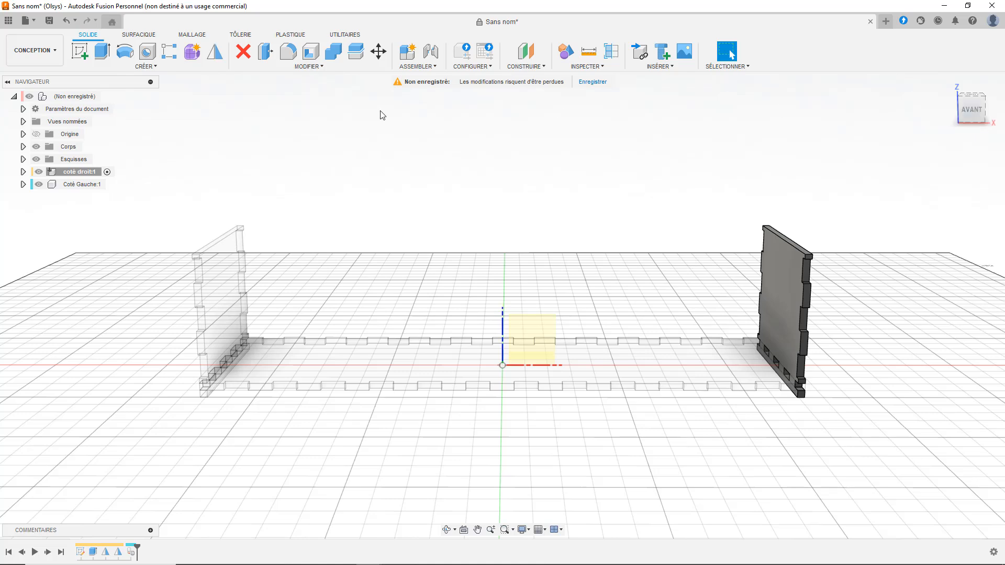
right_click(64, 101)
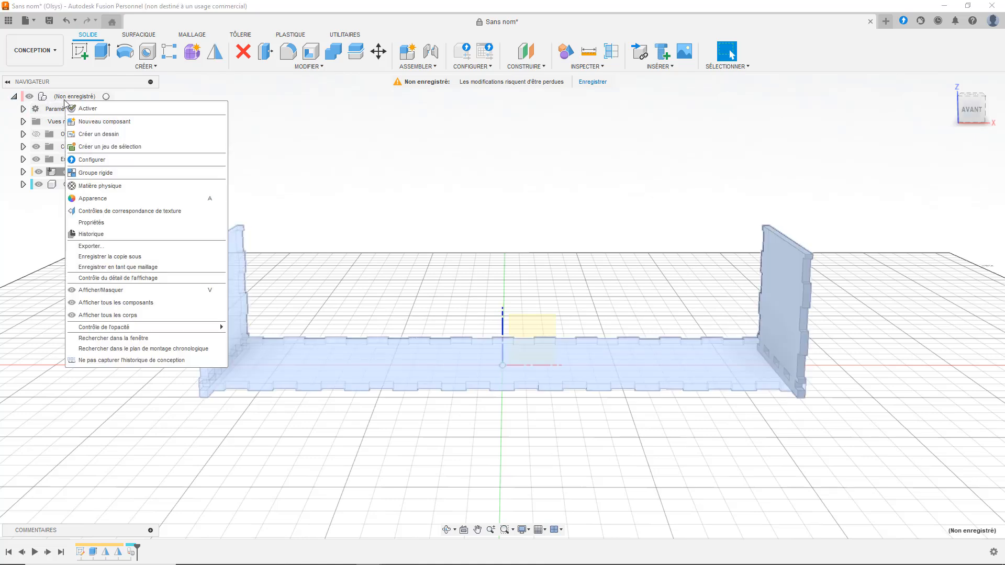
left_click(125, 122)
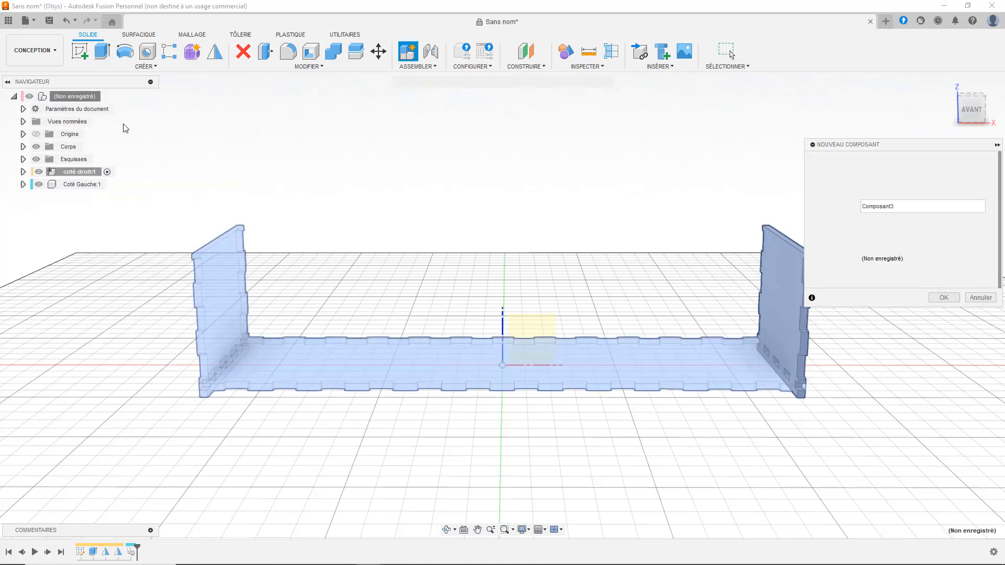
double_click(888, 205)
type("Face avan")
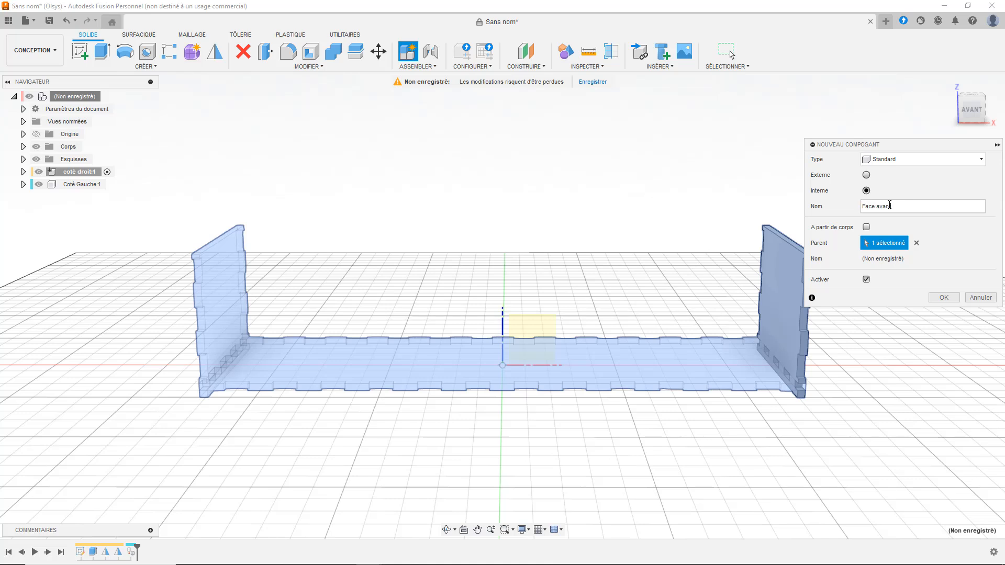
key("Return")
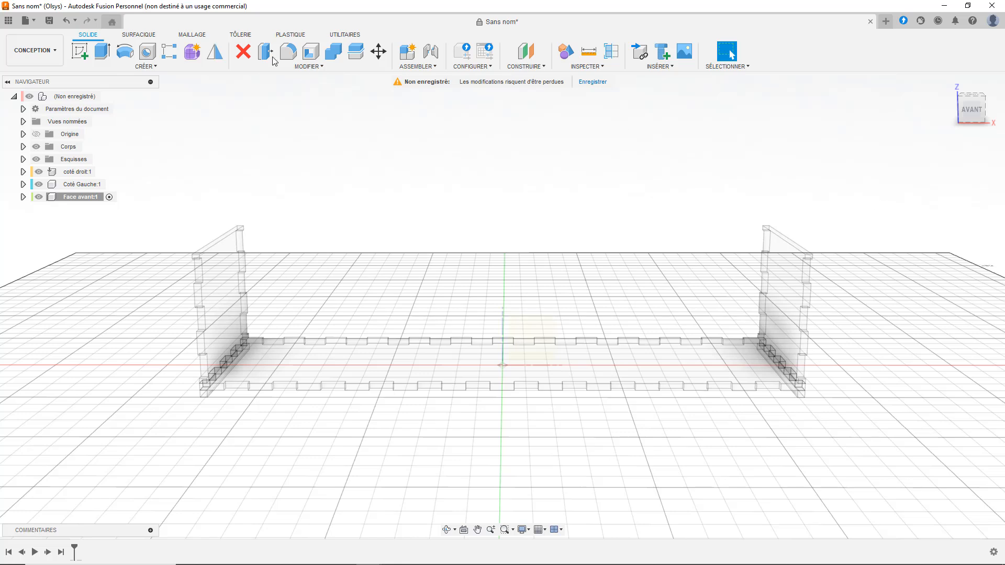
Start a sketch on the base plate's front edge face and draw a 250 × 60 mm rectangle between the side panels' outer corners.
left_click(83, 55)
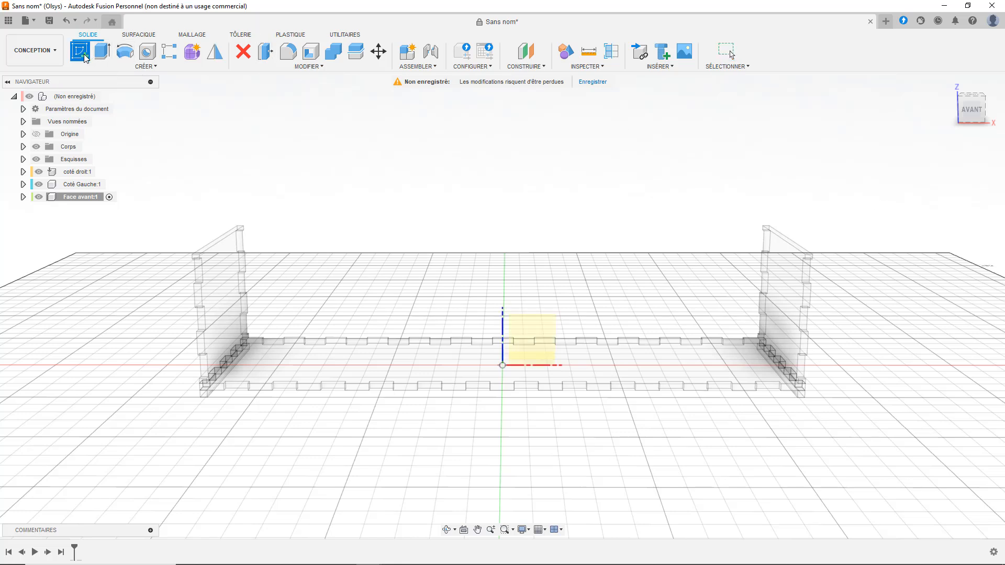
left_click(263, 392)
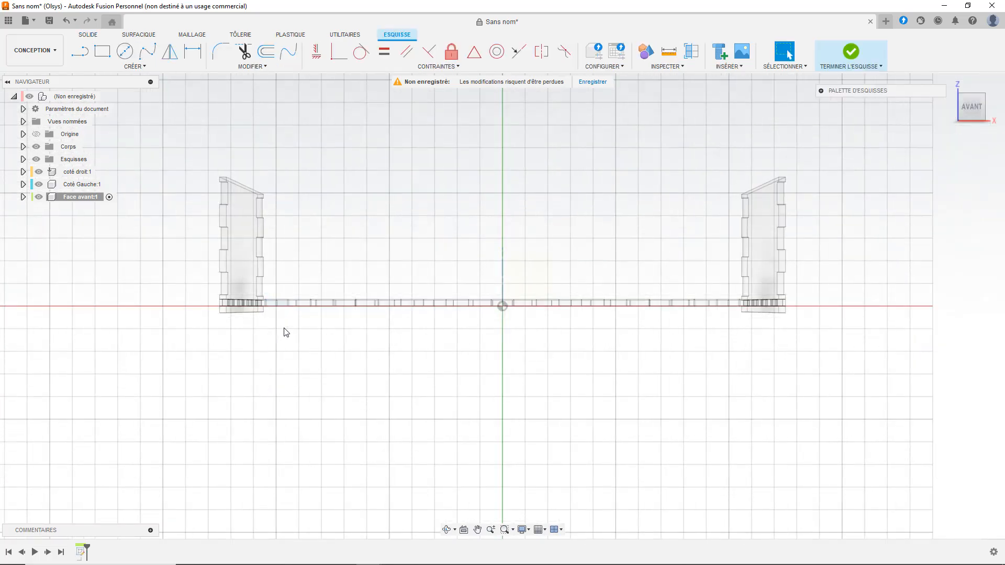
left_click(101, 51)
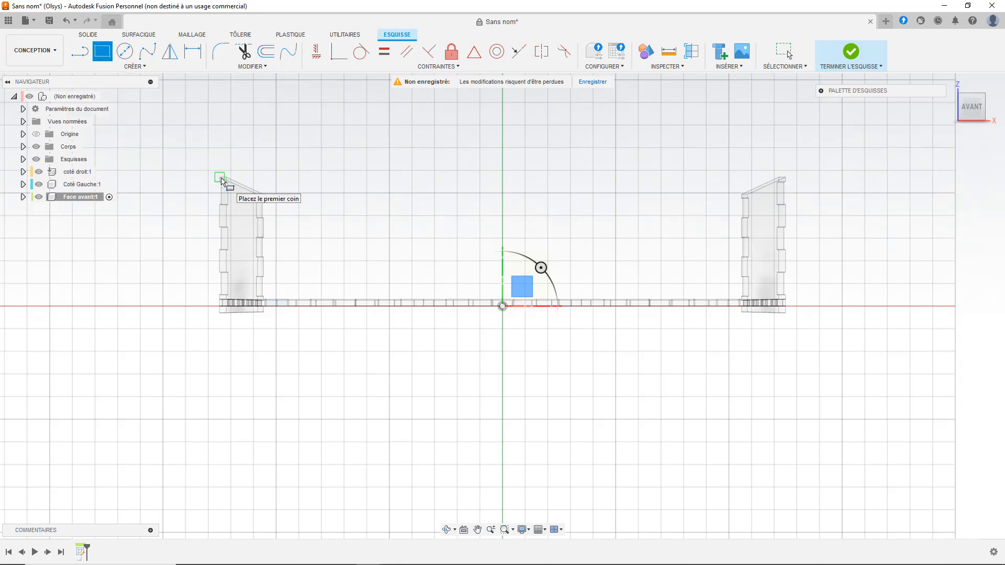
left_click(220, 178)
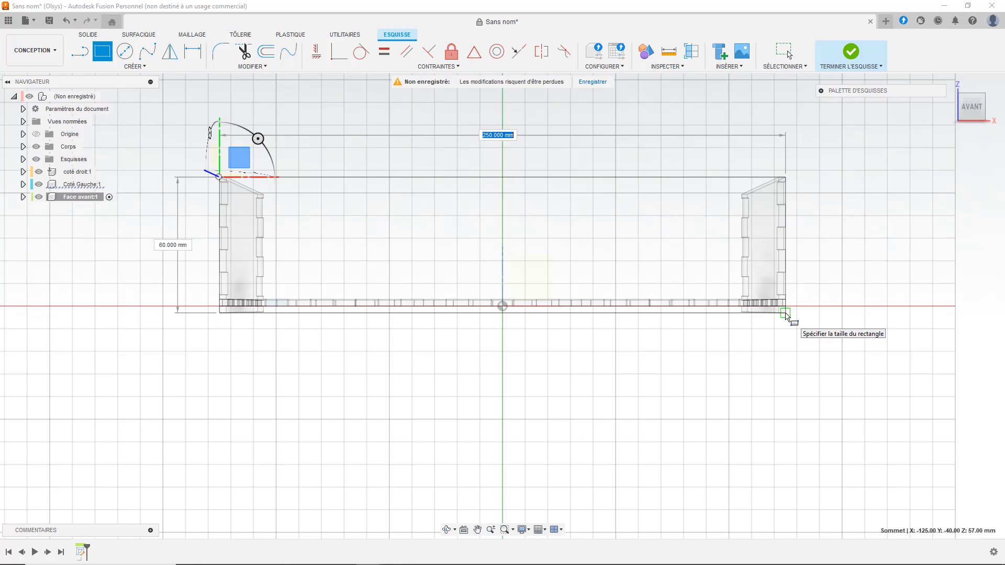
left_click(786, 314)
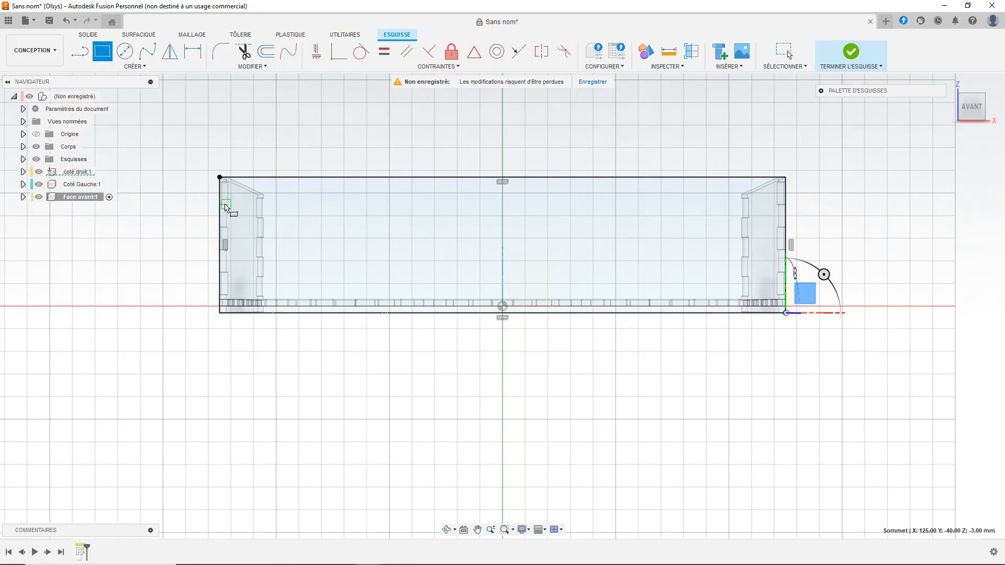
Sketch a 3 × 10 mm notch rectangle on the front face's left edge, matching the left panel's uppermost finger.
scroll(206, 204, "up", 4)
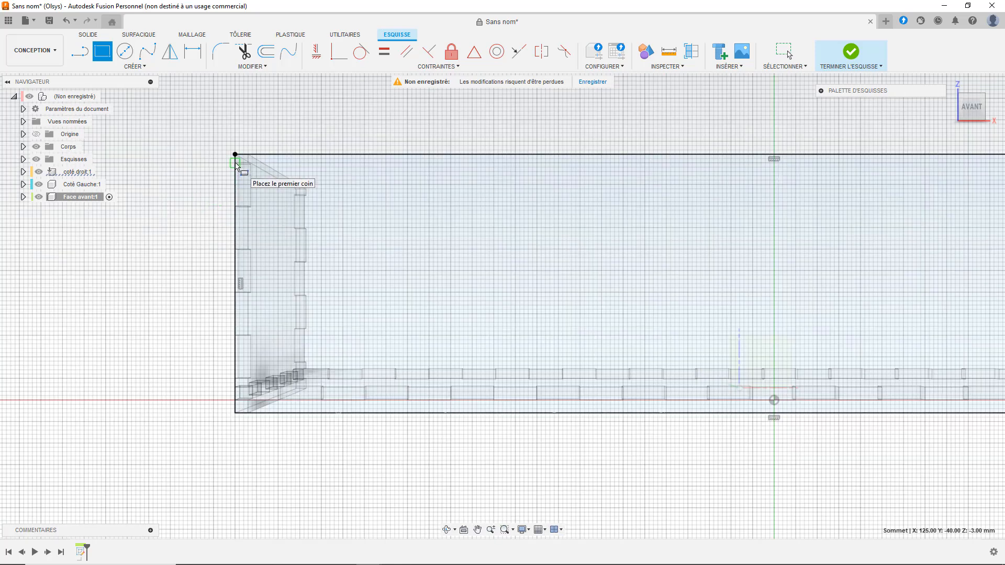
mouse_move(968, 107)
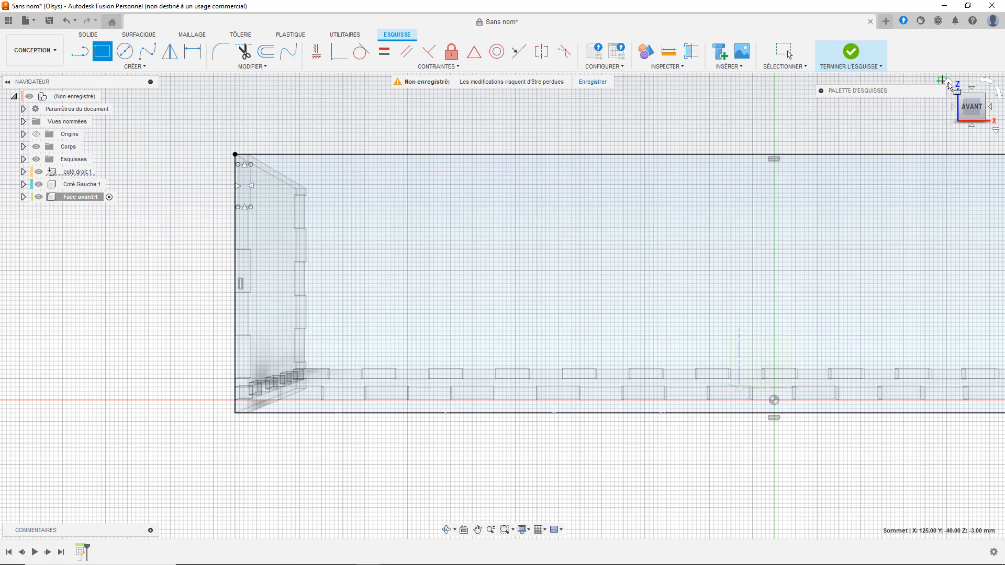
left_click(949, 84)
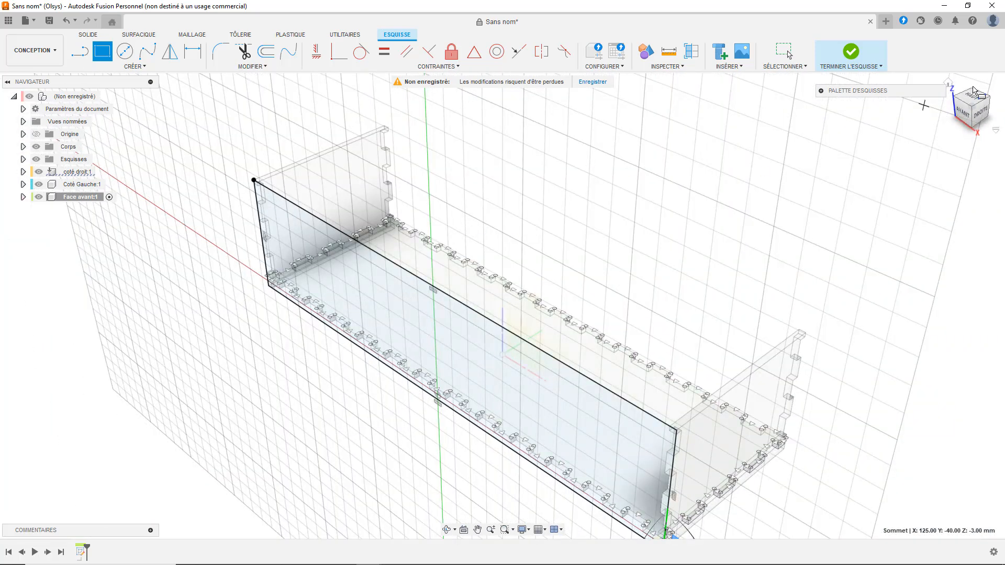
left_click(965, 112)
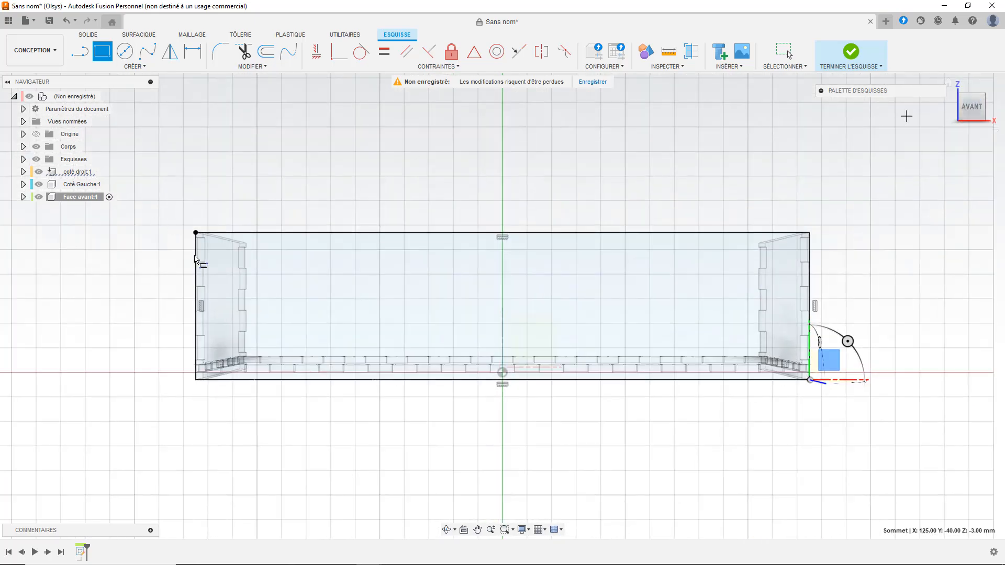
scroll(184, 242, "up", 4)
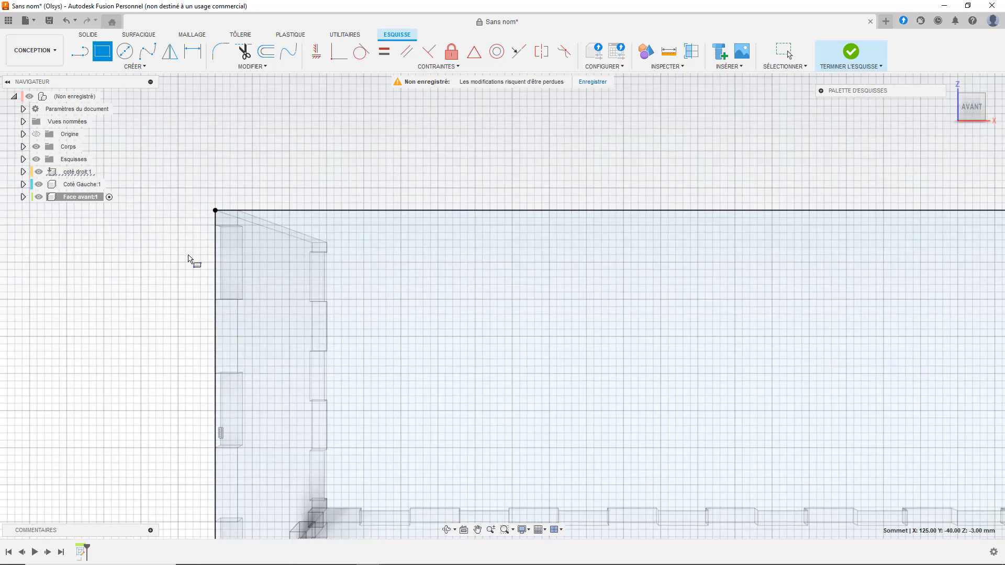
scroll(190, 259, "down", 2)
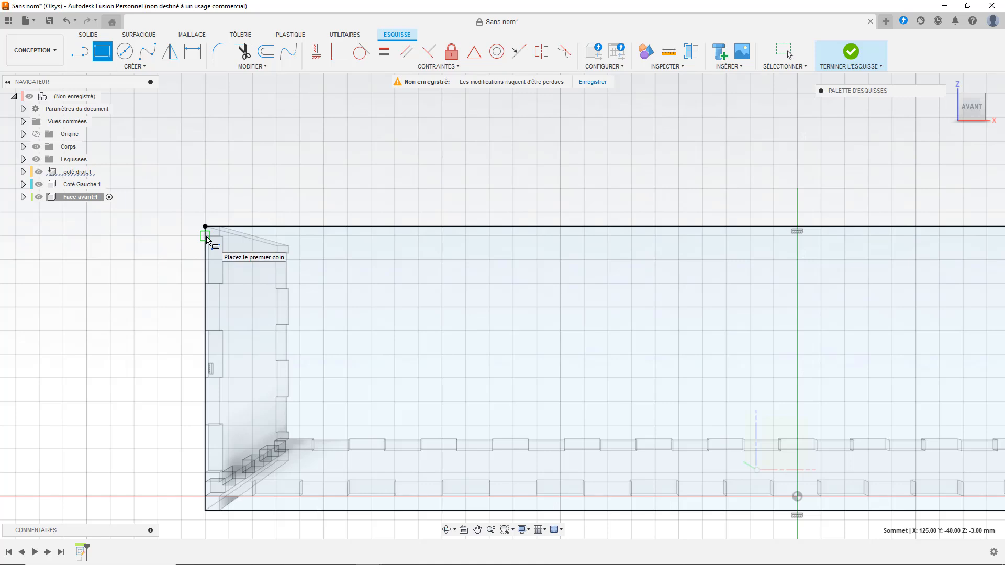
left_click(206, 236)
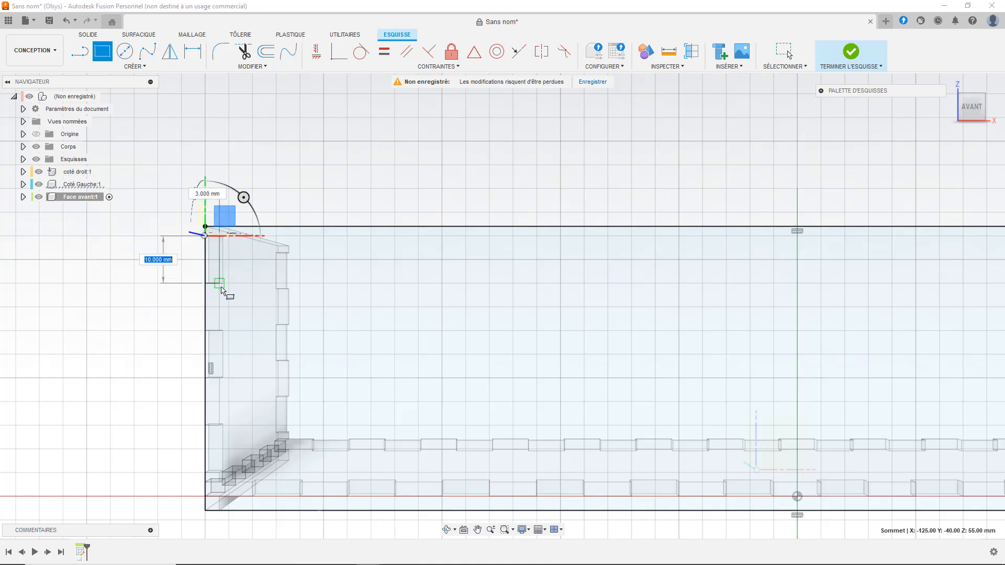
key("Tab")
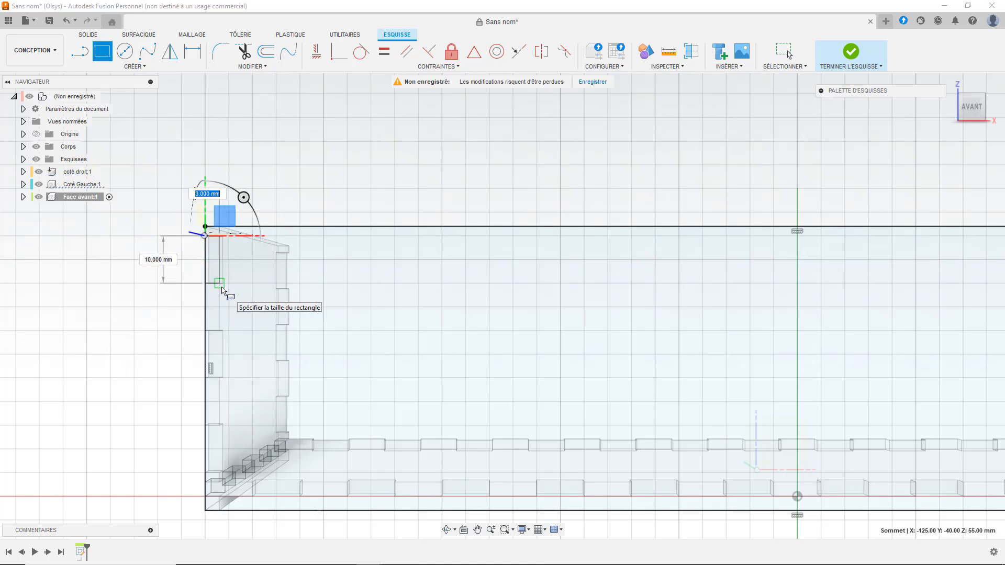
key("Return")
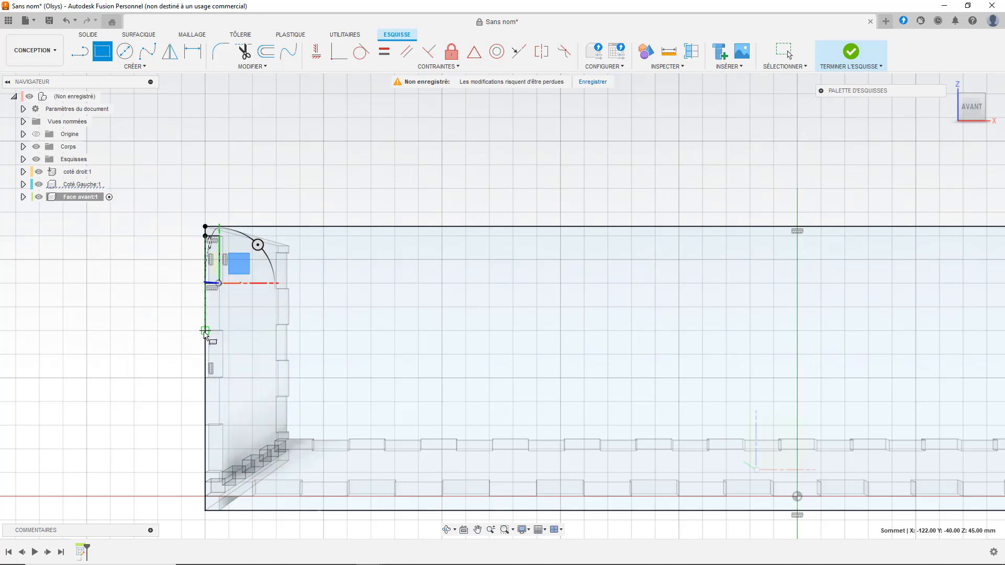
Sketch two more 3 × 10 mm notch rectangles down the front face's left edge, matching the left panel's middle and lowest fingers.
left_click(205, 331)
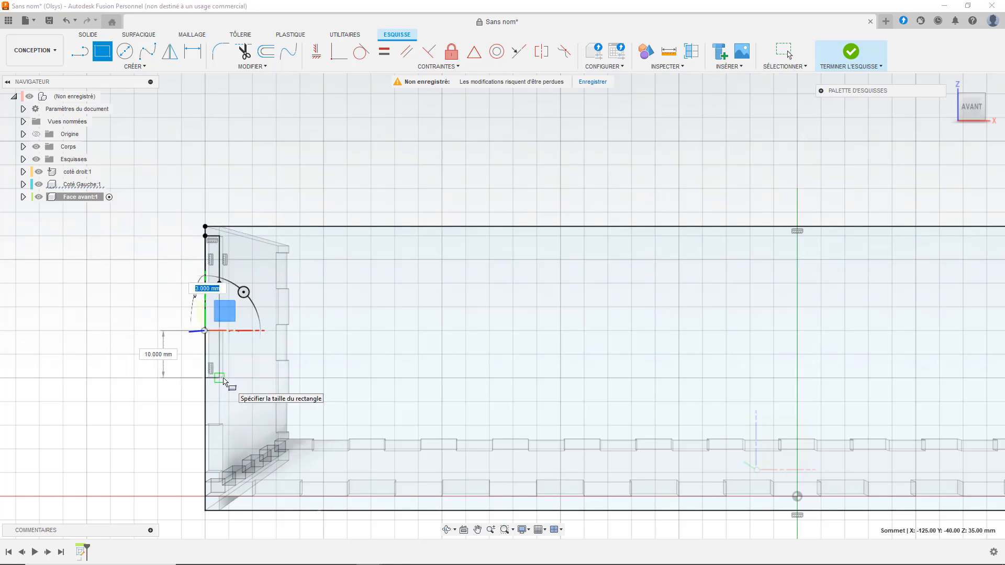
left_click(224, 380)
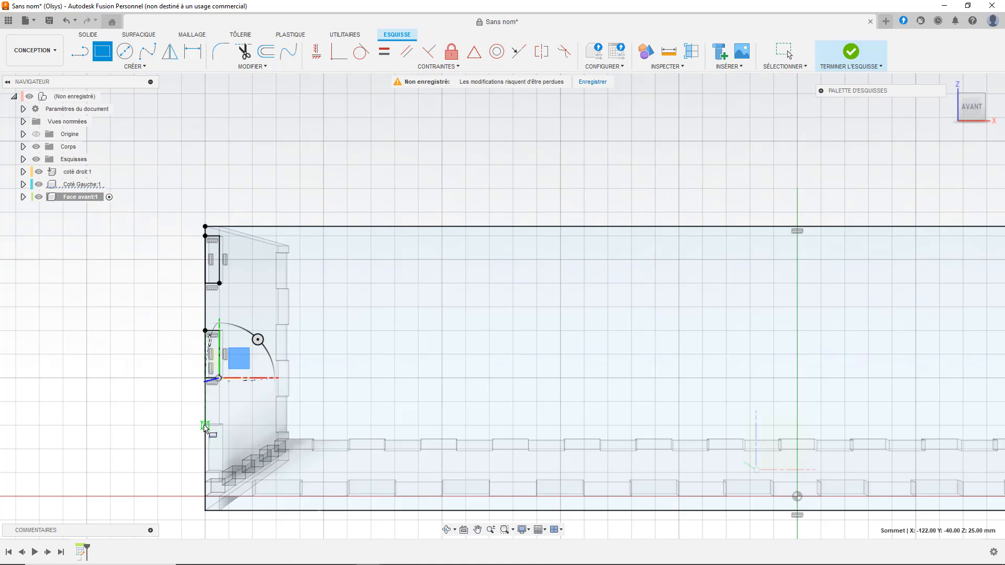
left_click(204, 425)
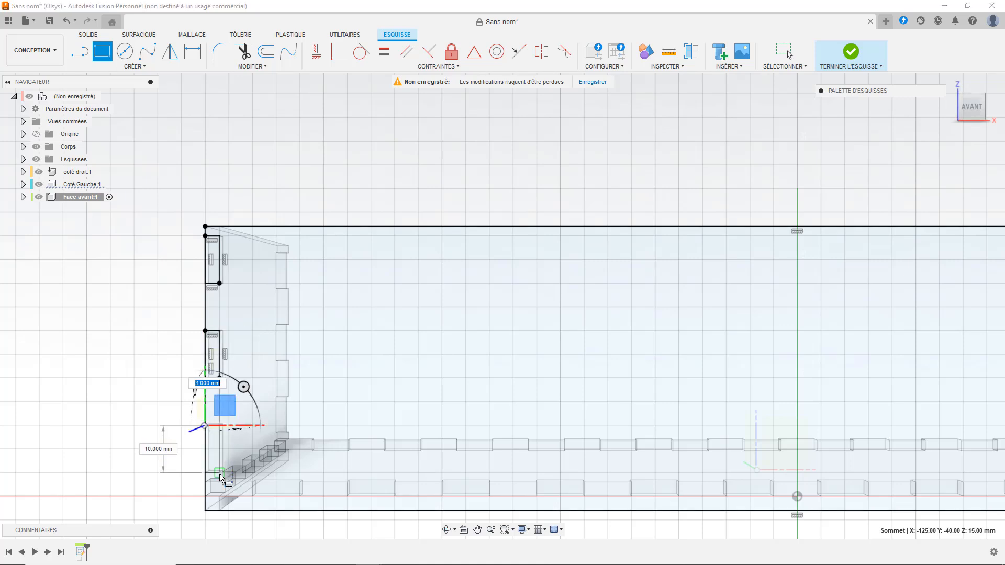
left_click(219, 473)
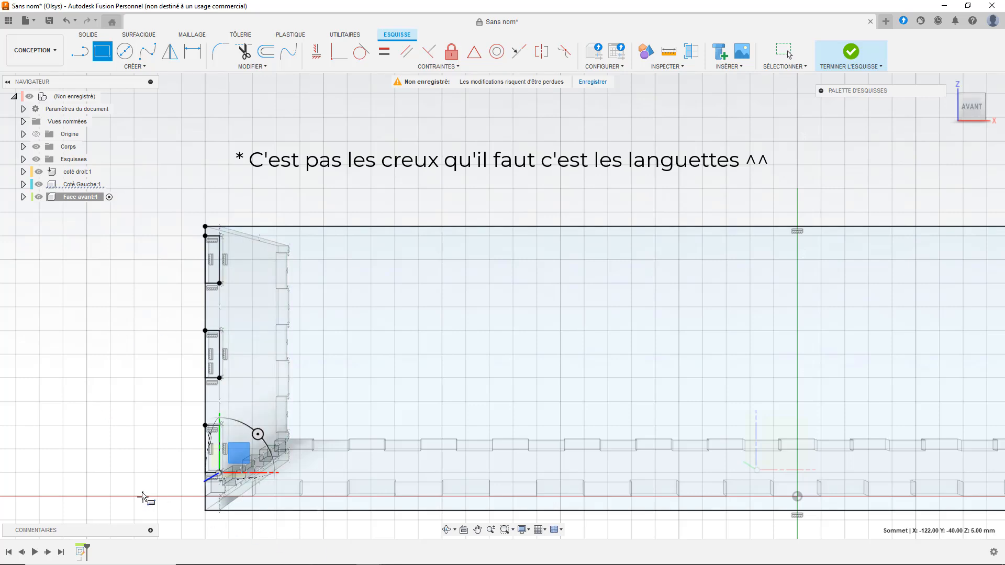
Sketch two stacked 3 × 3 mm squares in the front face's lower-left corner, at and just above the base plate's thickness.
scroll(142, 494, "up", 2)
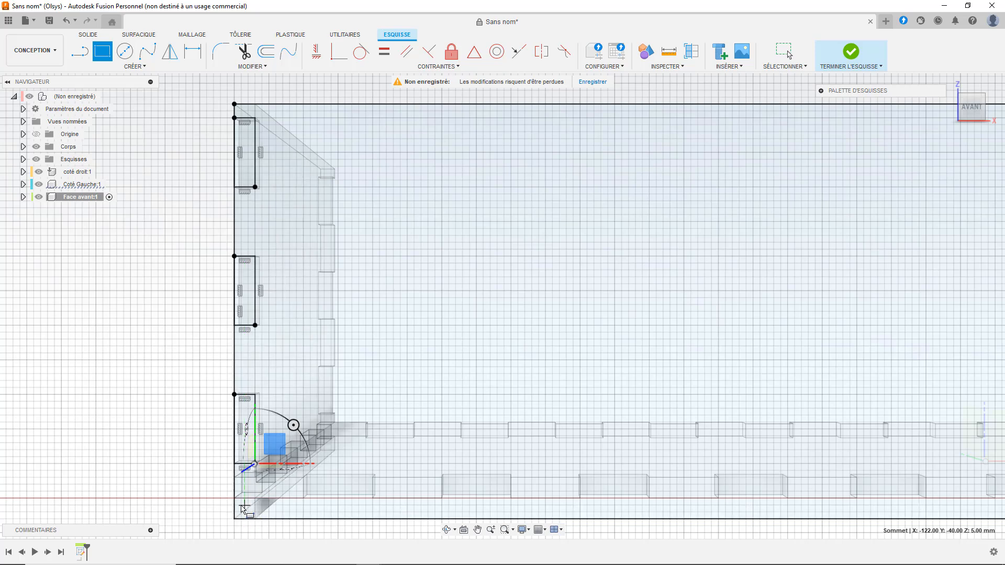
middle_click_drag(965, 102, 902, 142, "shift")
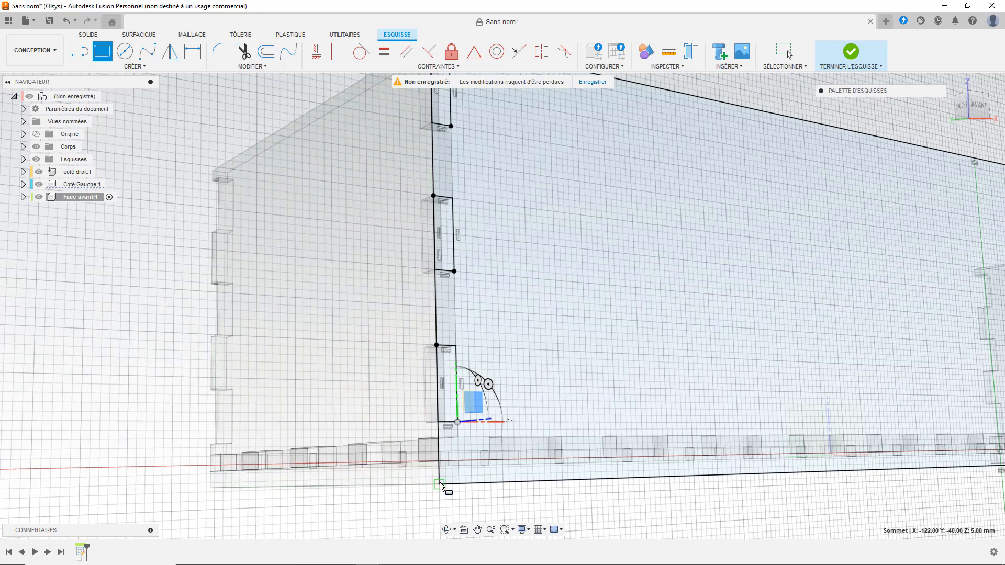
left_click(457, 466)
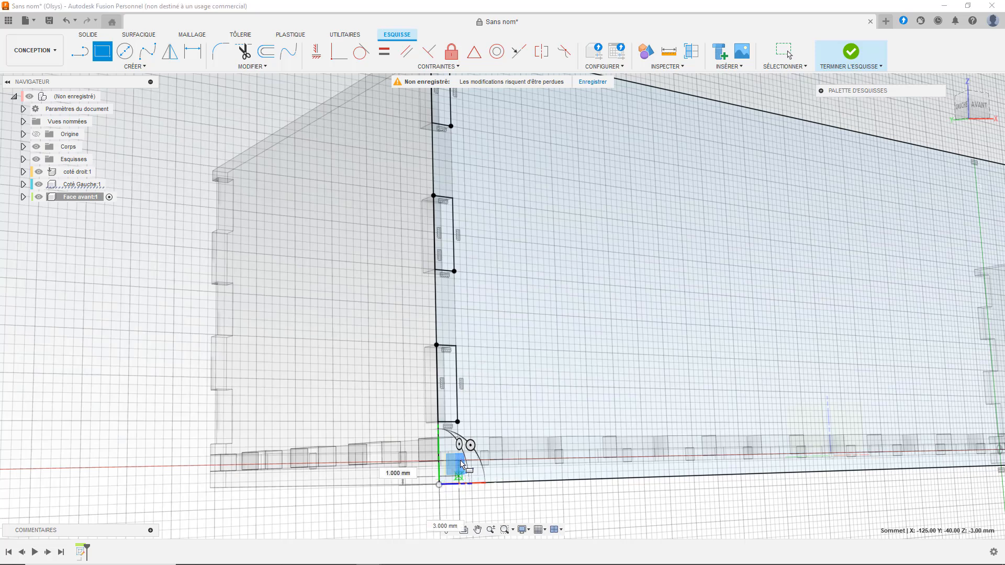
left_click(458, 462)
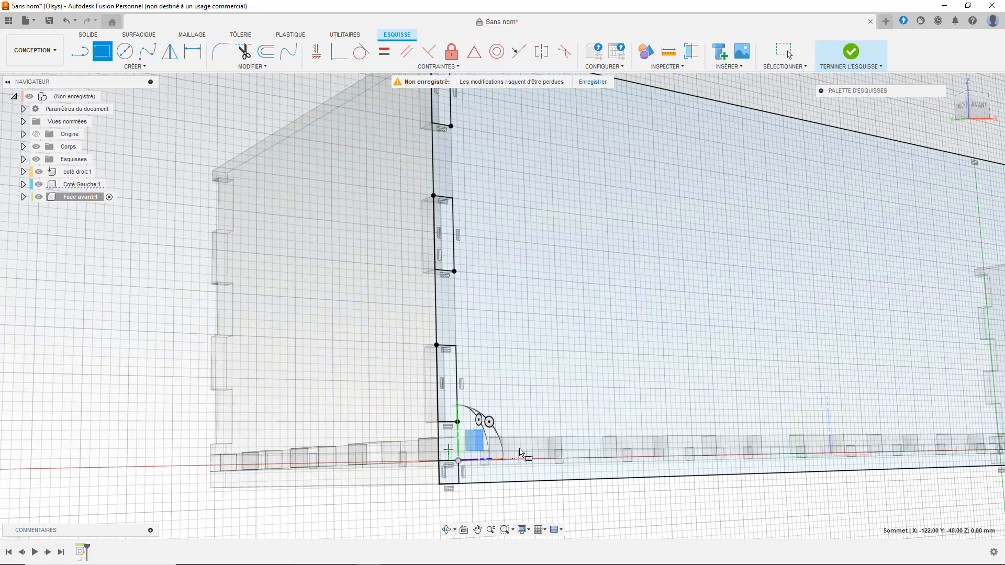
left_click(438, 437)
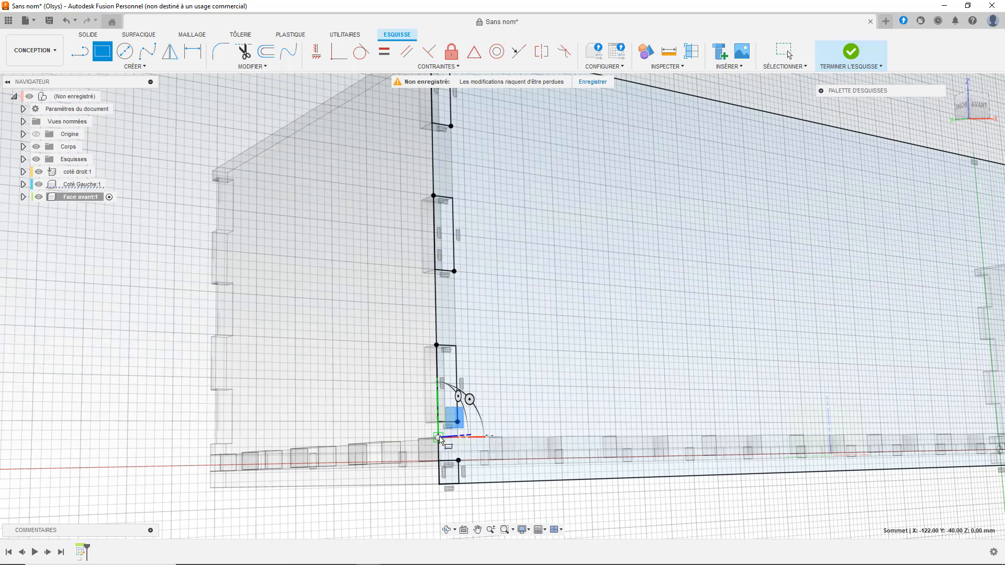
left_click(458, 461)
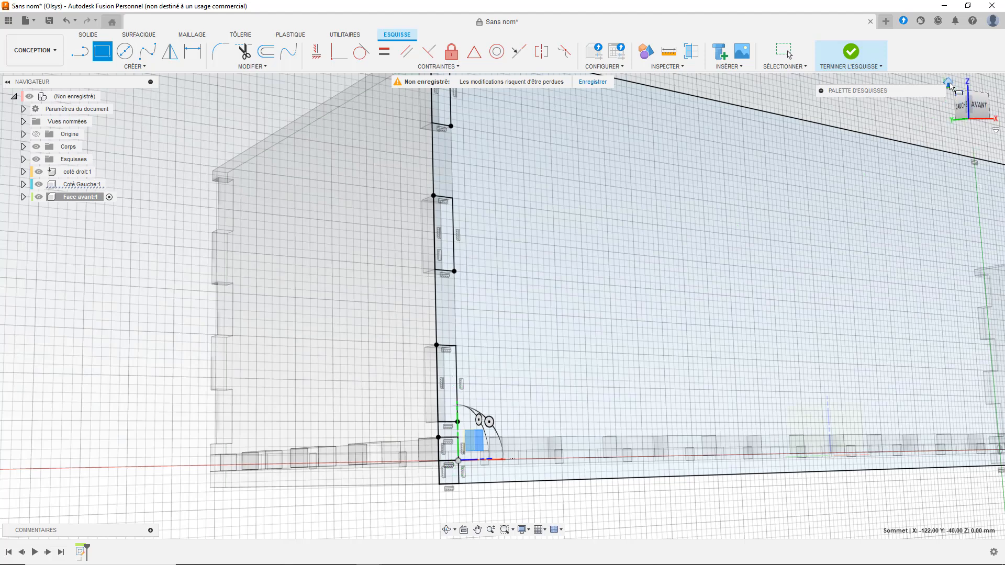
left_click(949, 84)
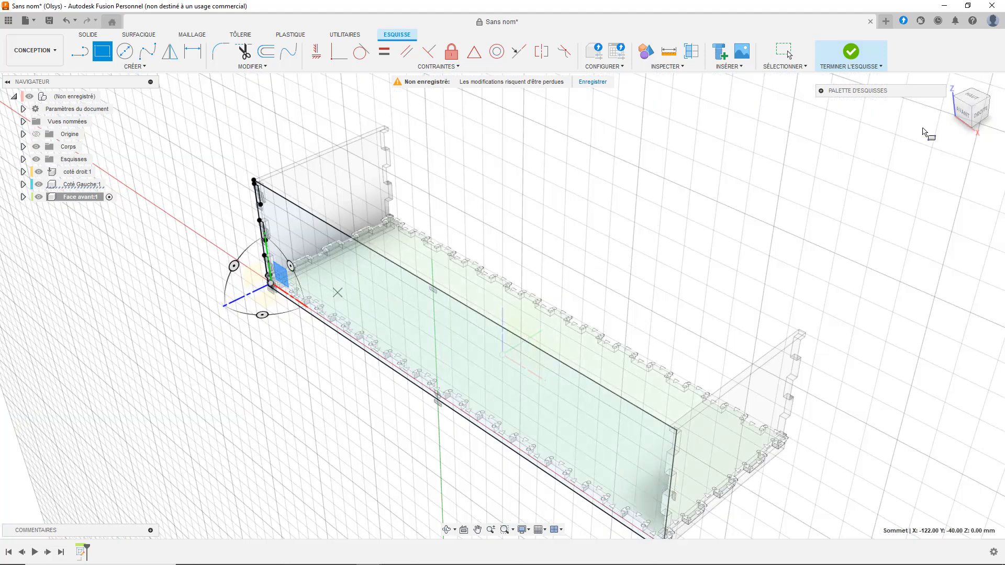
left_click(962, 113)
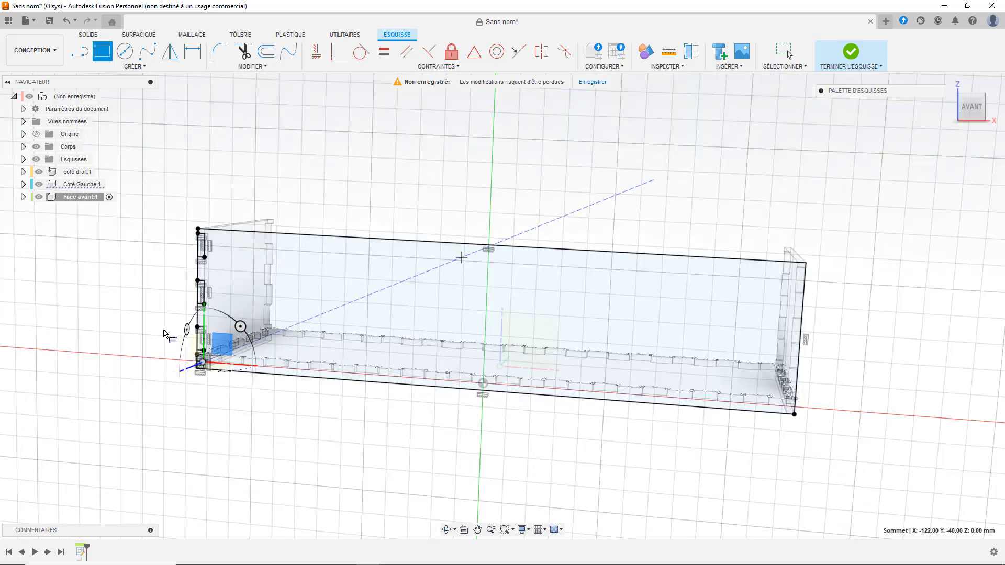
key("Escape")
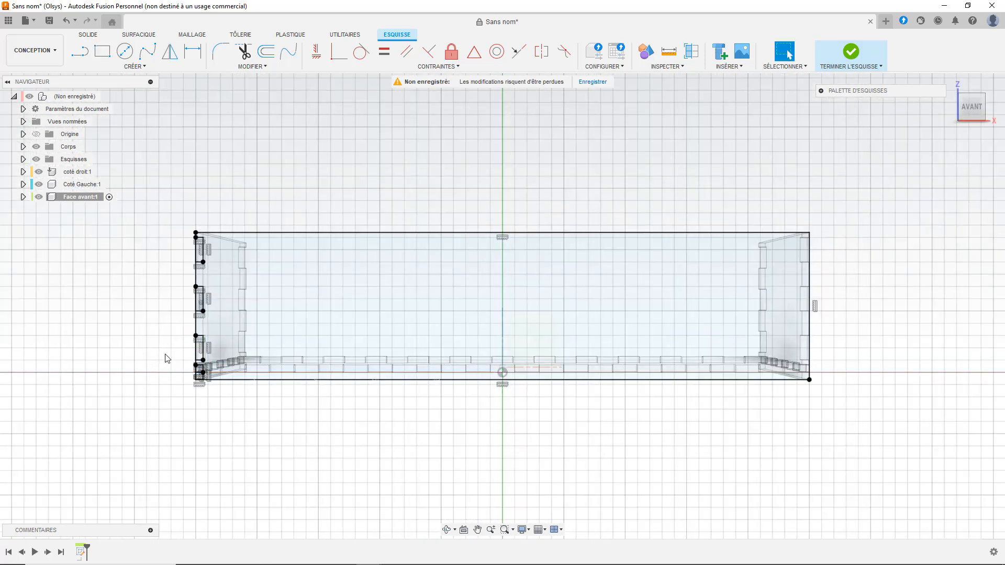
Delete the 10 × 3 mm rectangle sketched near the left end of the front face's lower edge.
scroll(167, 358, "up", 3)
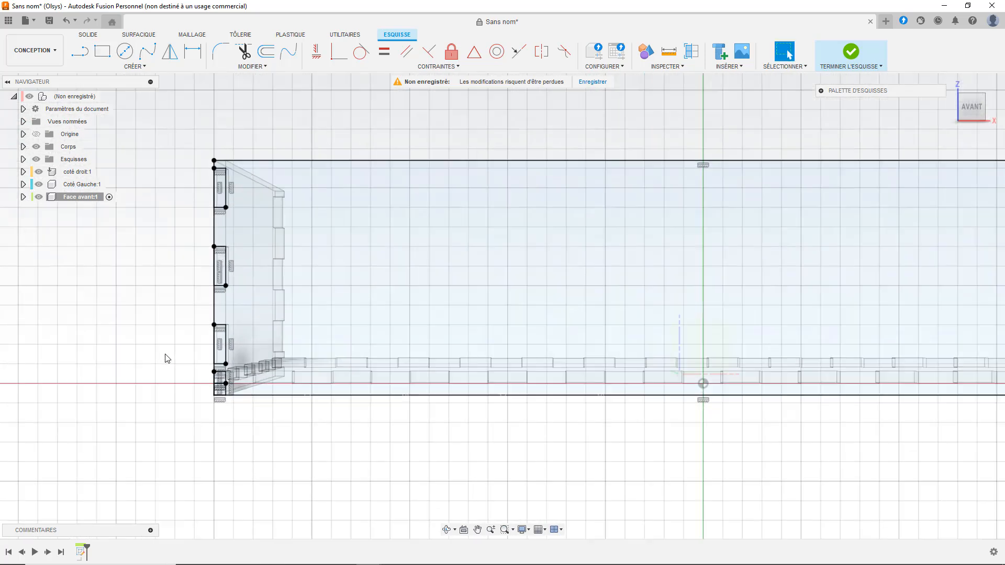
left_click(279, 202)
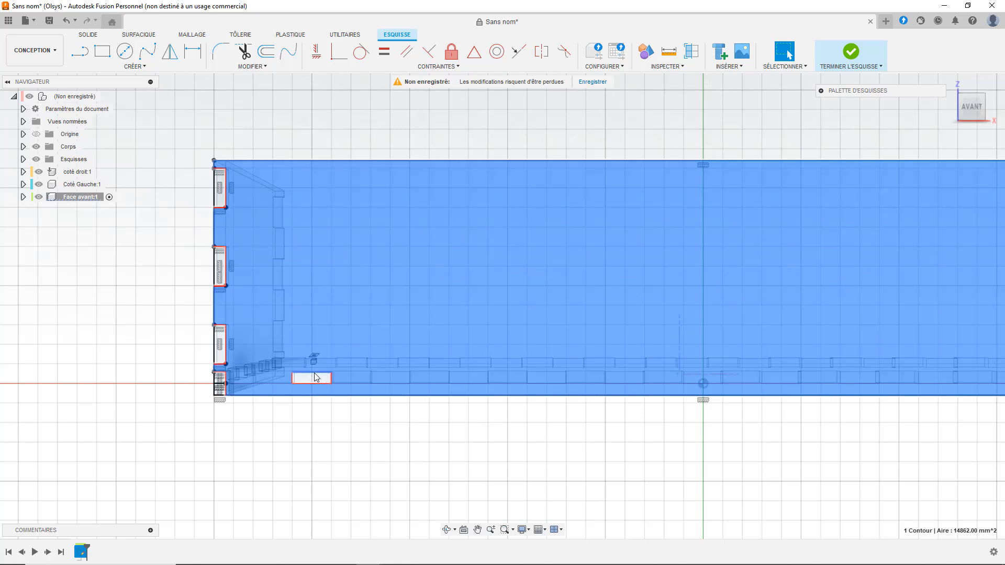
double_click(315, 373)
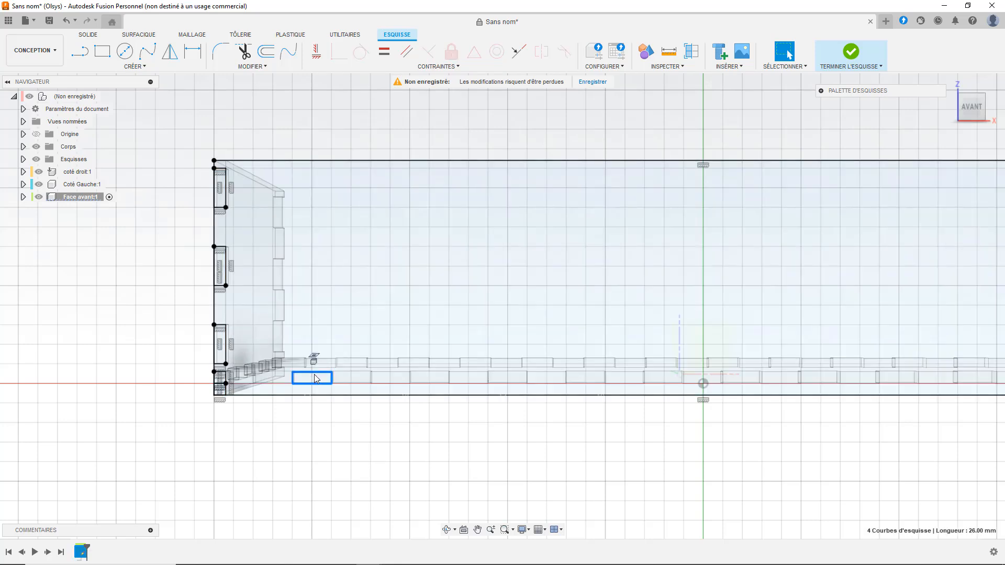
key("Delete")
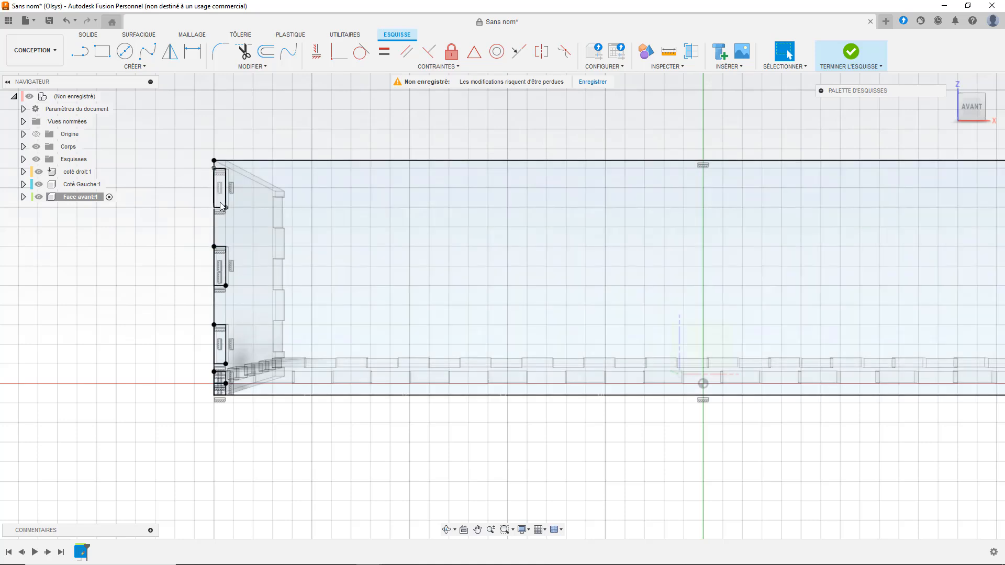
Sketch a 7 × 3 mm rectangle extending the upper corner square along the base plate's front edge to its first finger boundary.
left_click(295, 236)
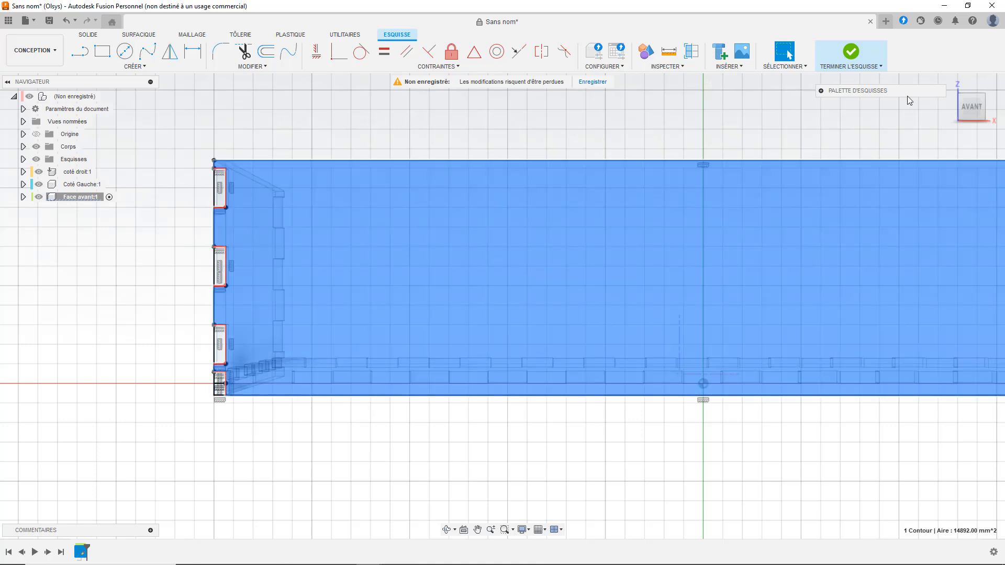
key("Escape")
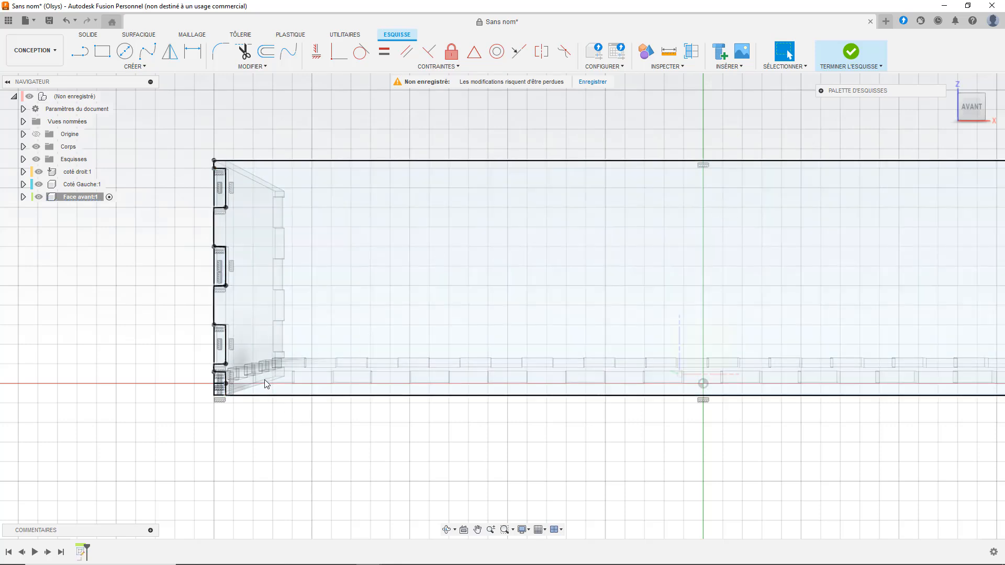
mouse_move(974, 114)
left_mouse_down()
mouse_move(946, 120)
mouse_move(894, 176)
left_mouse_up()
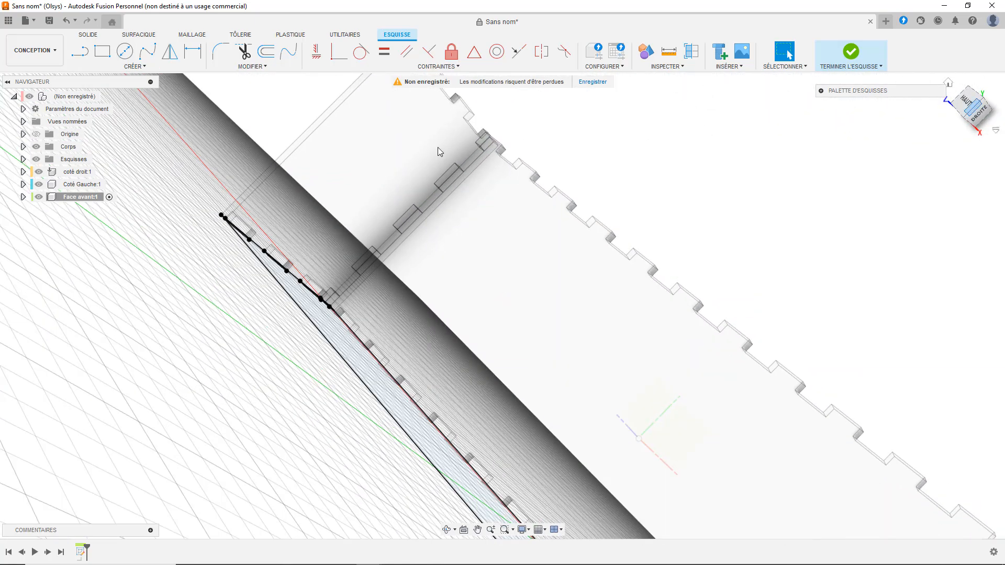
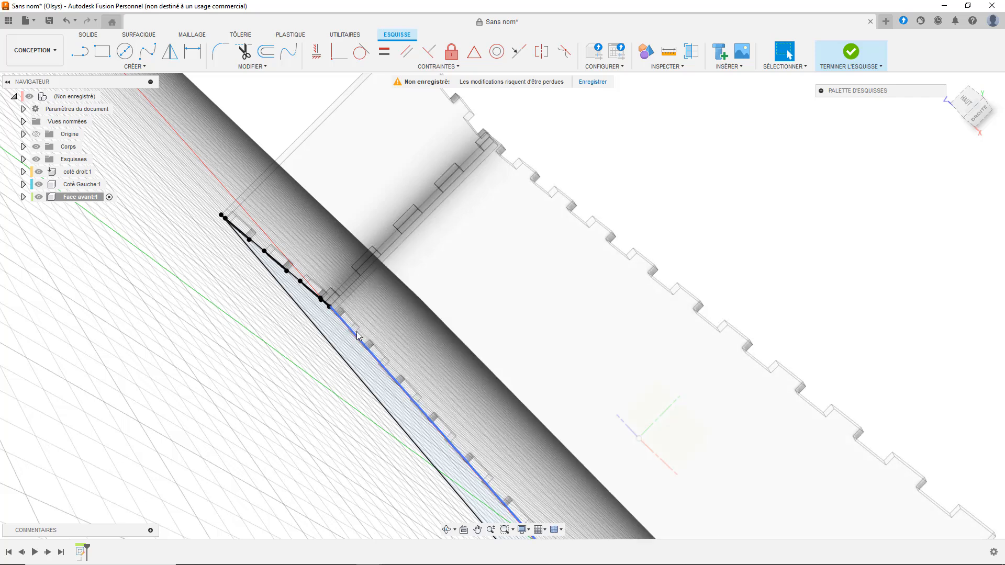
left_click(965, 104)
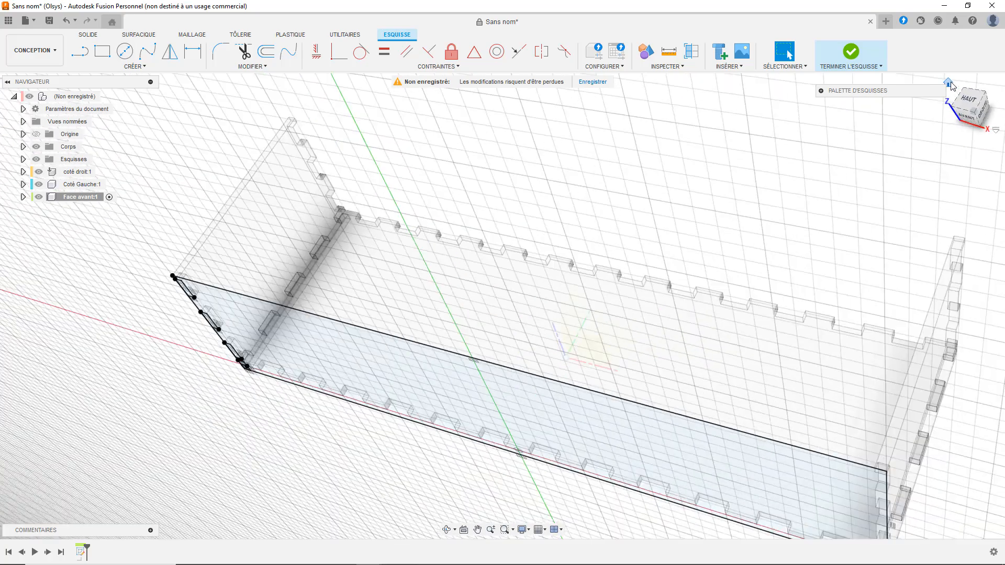
left_click(961, 114)
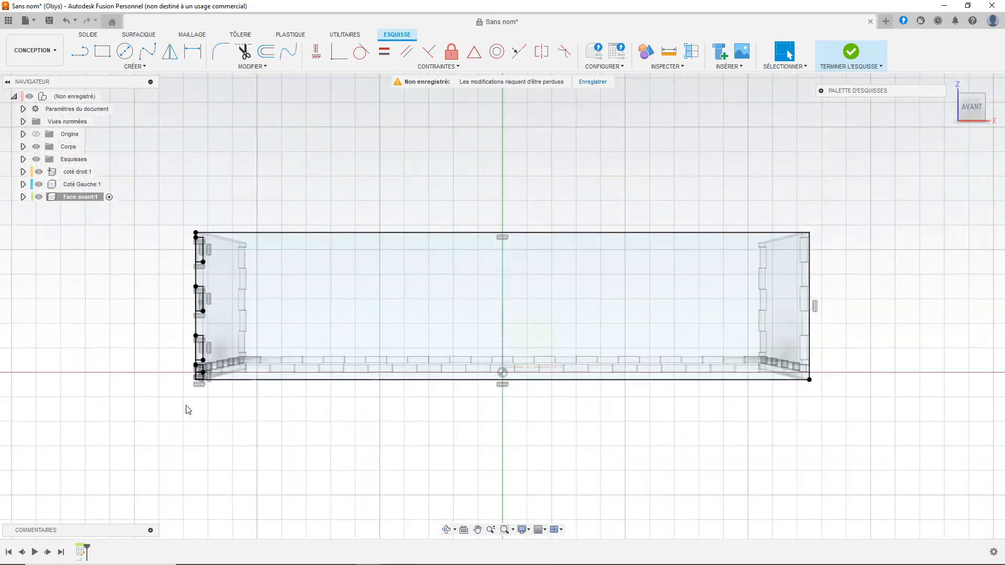
scroll(189, 409, "up", 5)
scroll(189, 382, "up", 1)
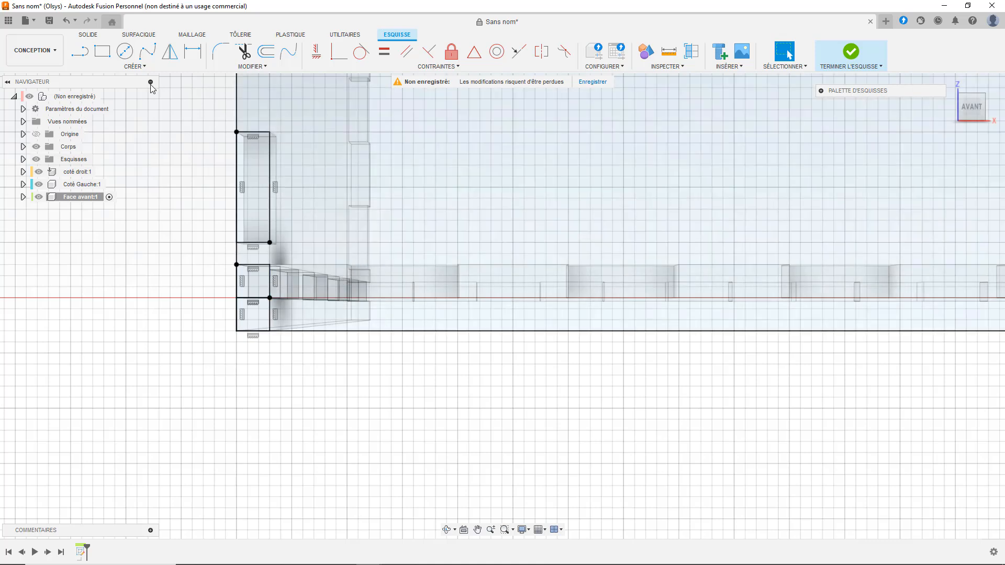
left_click(102, 51)
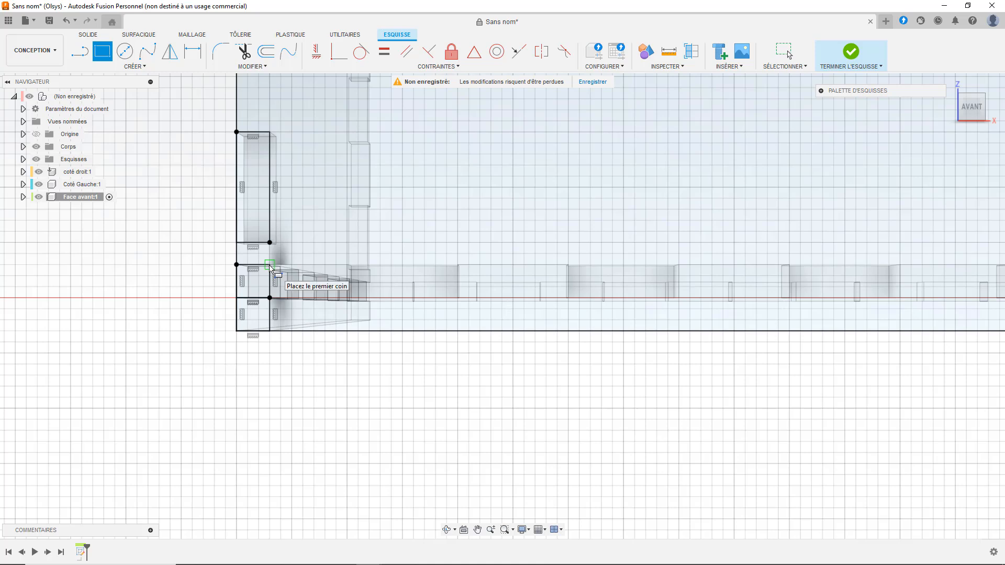
left_click(270, 264)
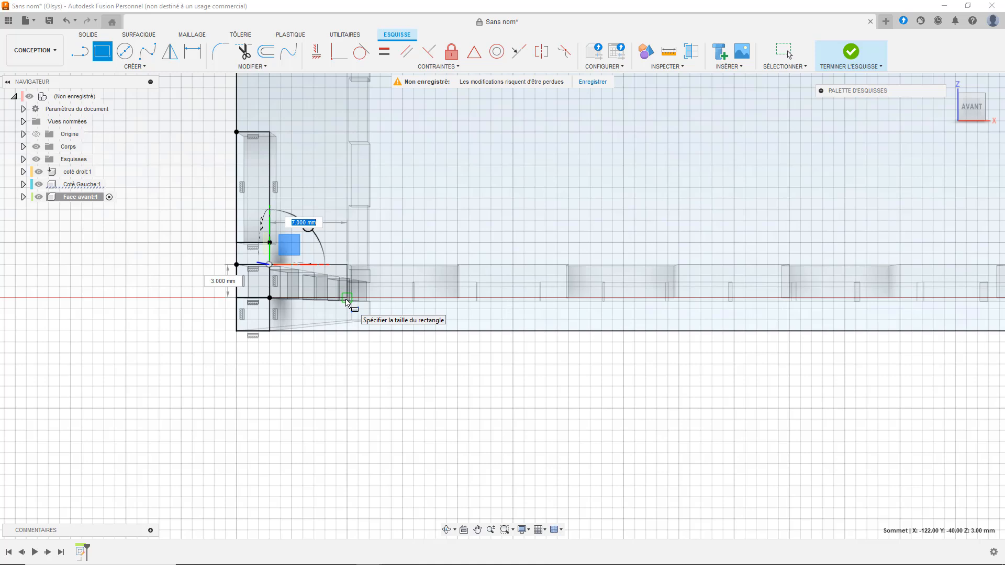
left_click(346, 299)
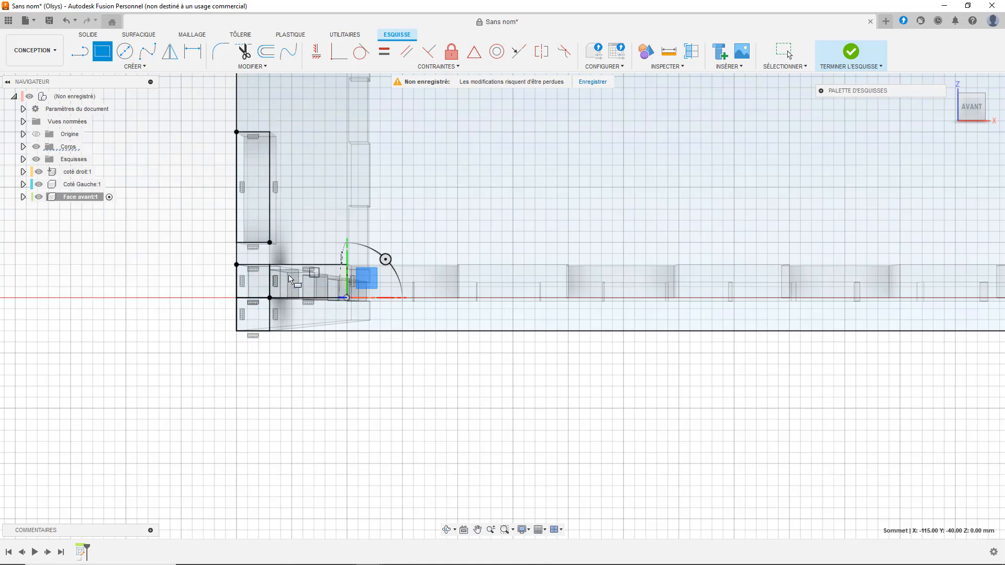
Sketch three 10 × 3 mm rectangles at alternate finger positions along the base plate's front edge, spaced 10 mm apart.
left_click(345, 297)
left_click(458, 298)
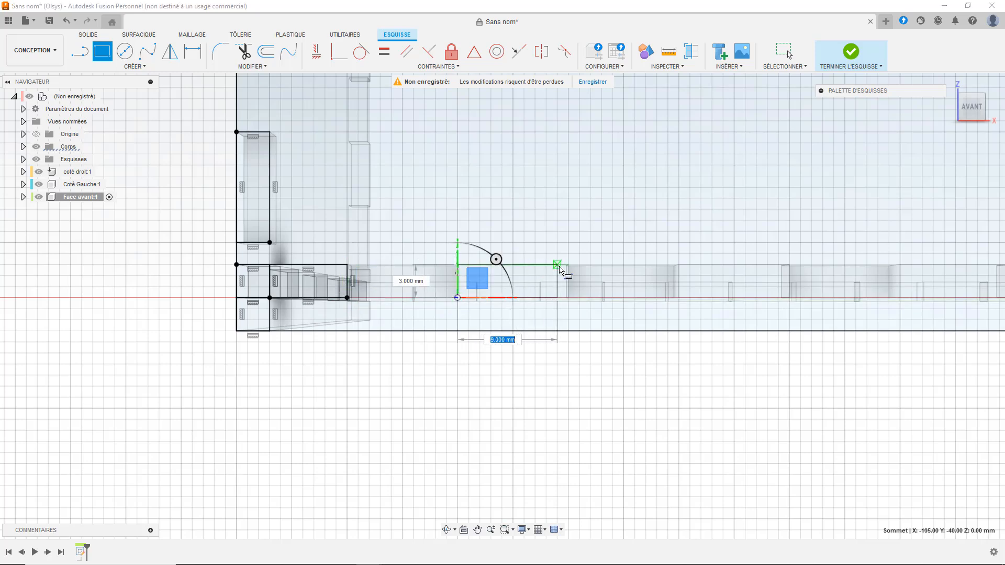
left_click(568, 265)
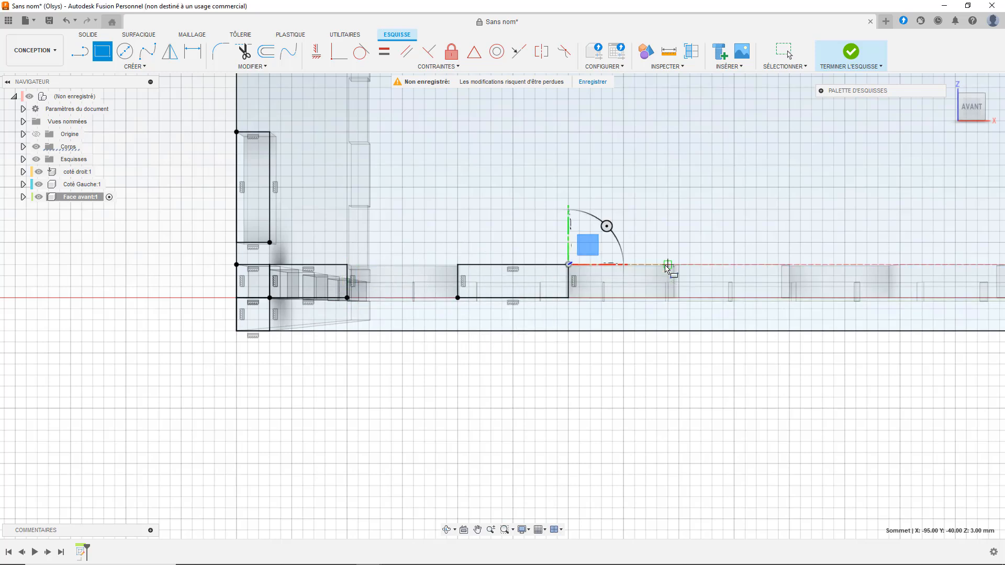
left_click(679, 265)
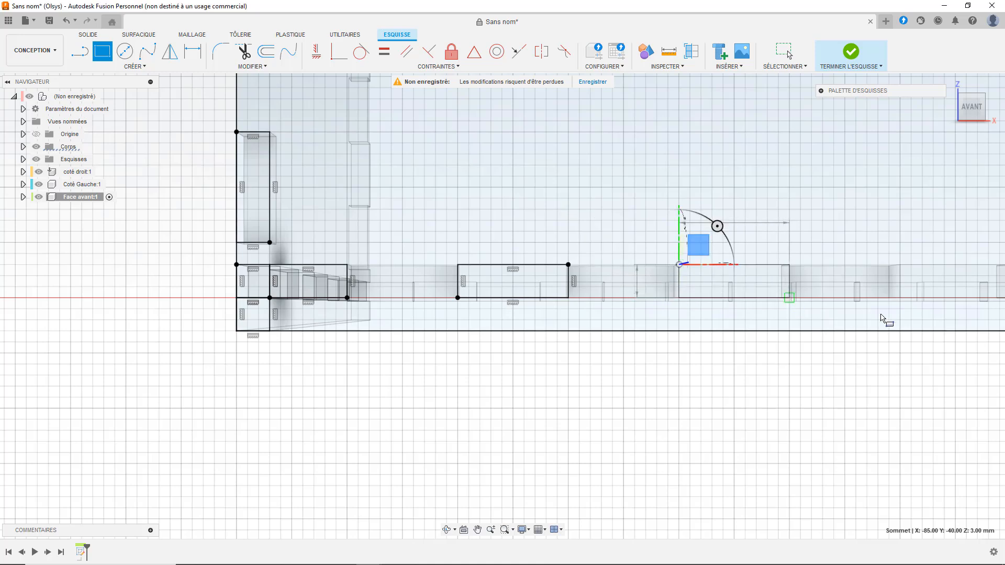
left_click(789, 298)
left_click(900, 264)
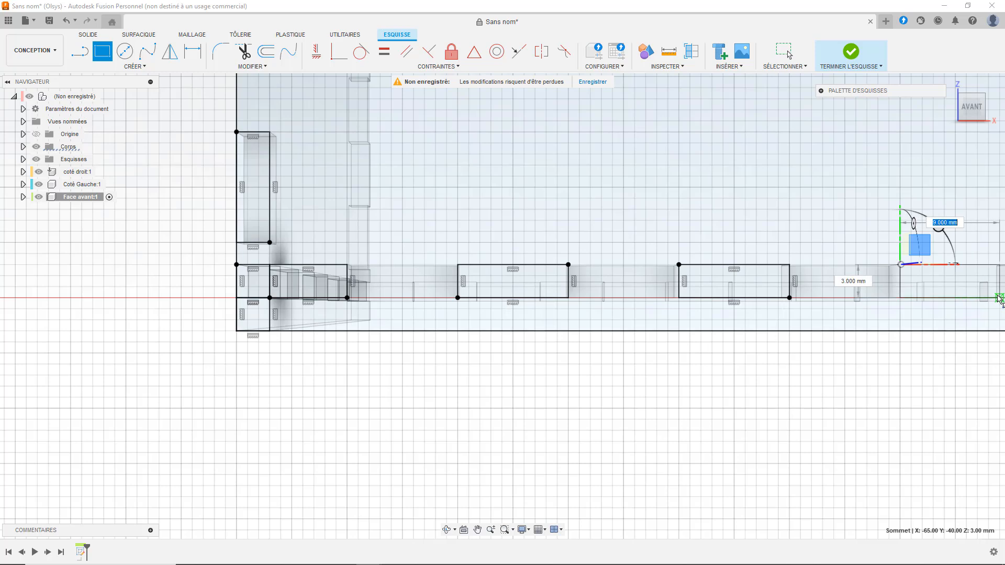
type("10")
key("Return")
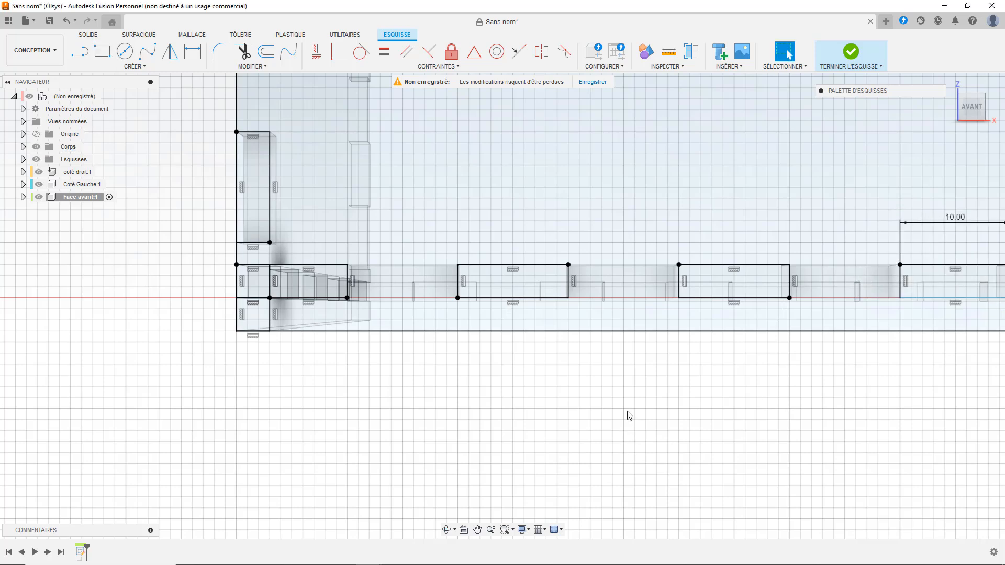
Sketch another 10 × 3 mm rectangle at the next alternate finger position towards the middle of the base plate's front edge.
left_click(477, 529)
mouse_move(813, 402)
left_mouse_down()
mouse_move(222, 378)
mouse_move(139, 386)
left_mouse_up()
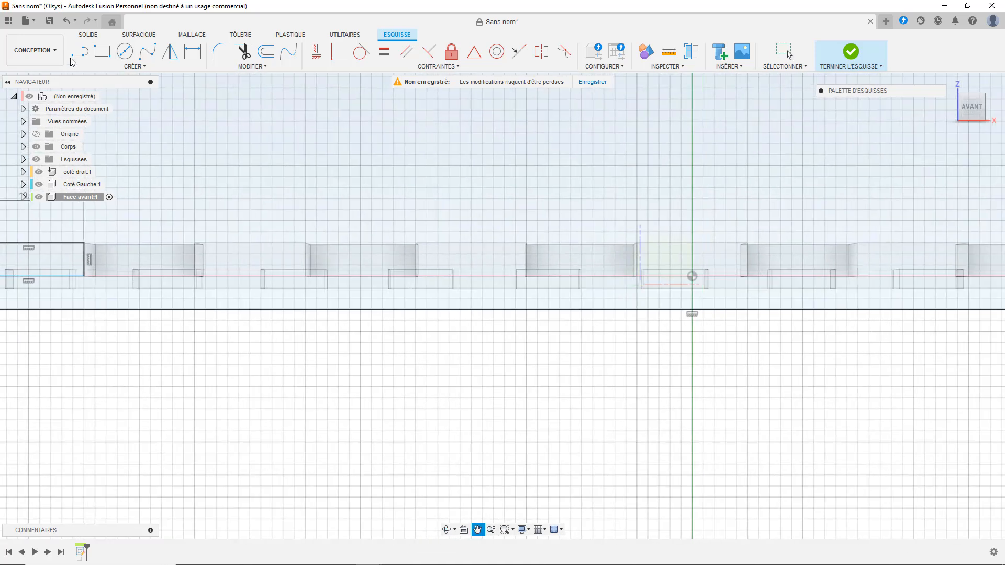
left_click(102, 51)
left_click(195, 243)
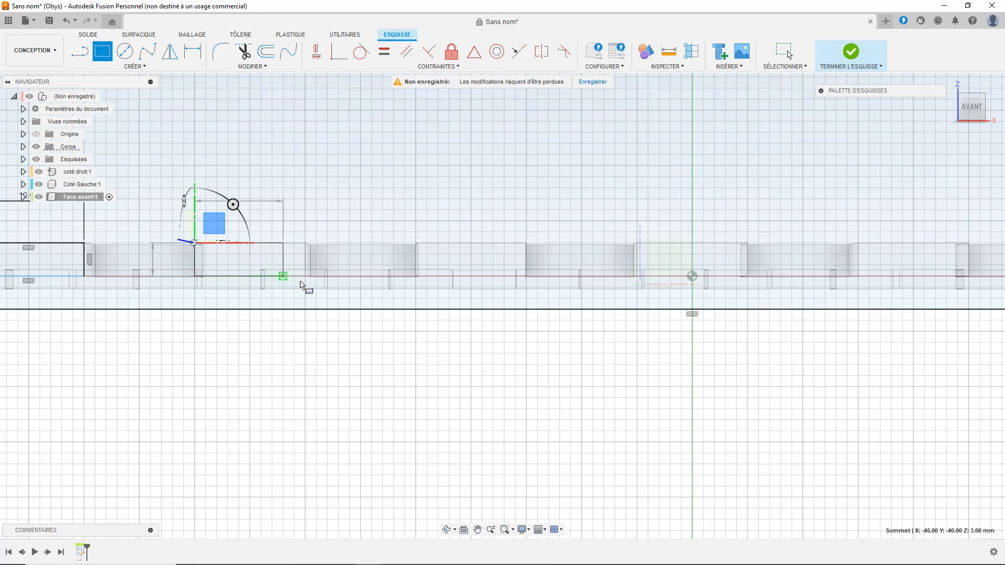
left_click(305, 276)
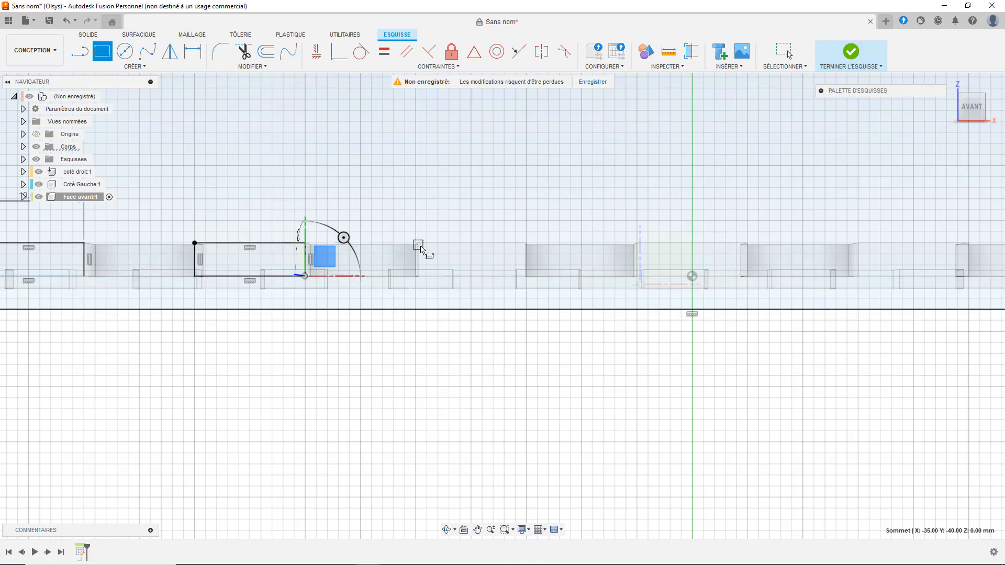
Sketch three 10 × 3 mm rectangles at the next alternate finger positions across the middle of the base plate's front edge.
left_click(416, 243)
left_click(526, 276)
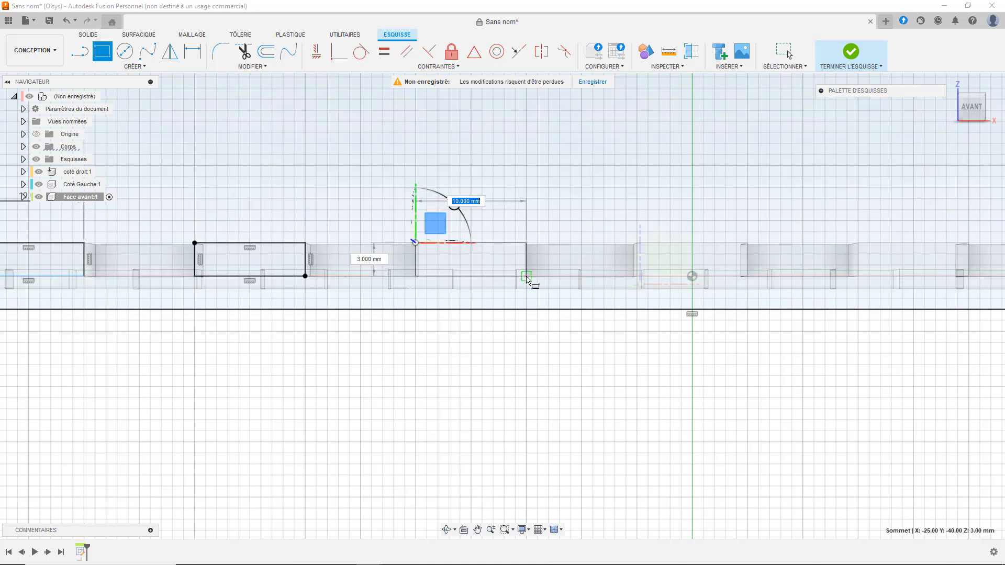
left_click(637, 243)
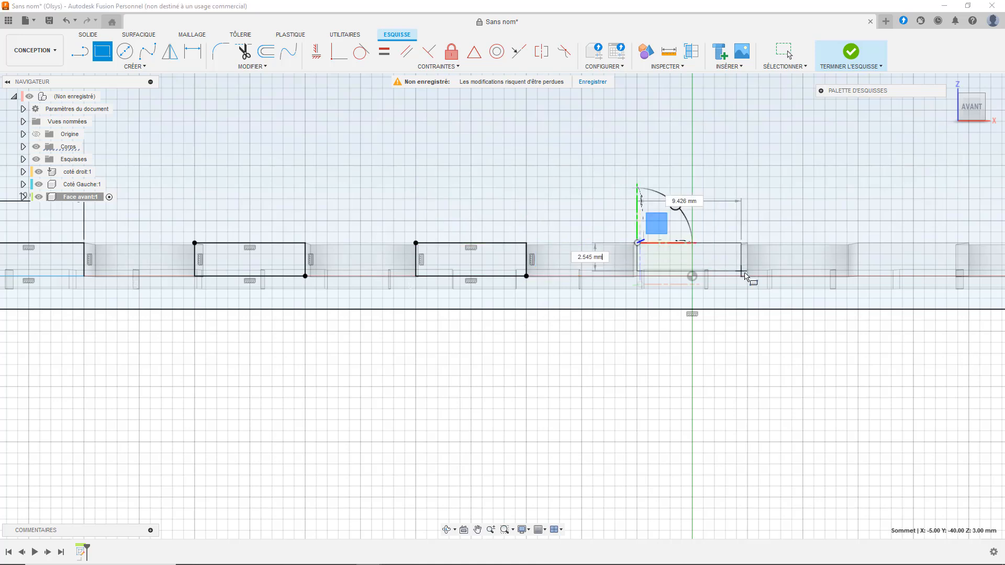
left_click(747, 276)
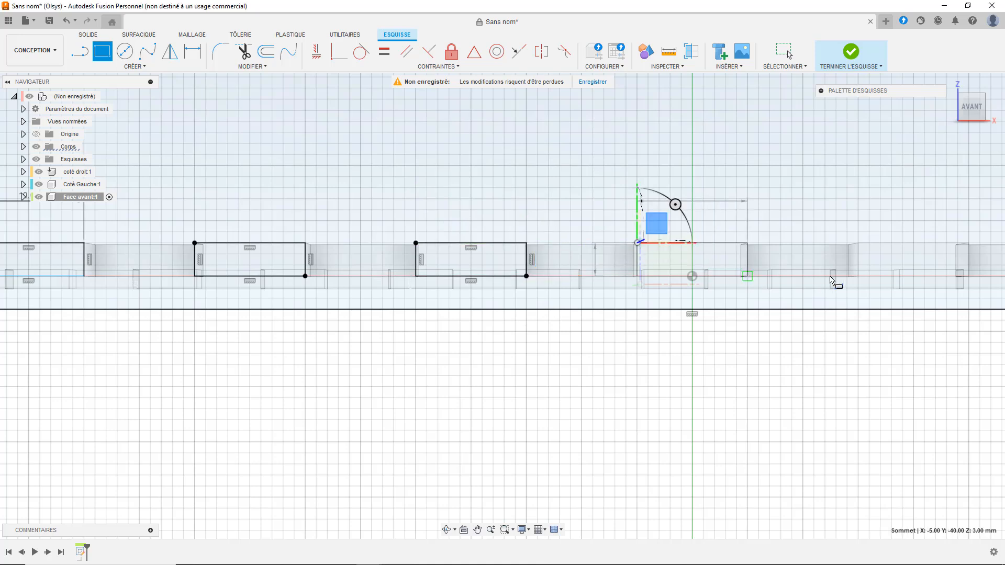
left_click(858, 243)
left_click(968, 276)
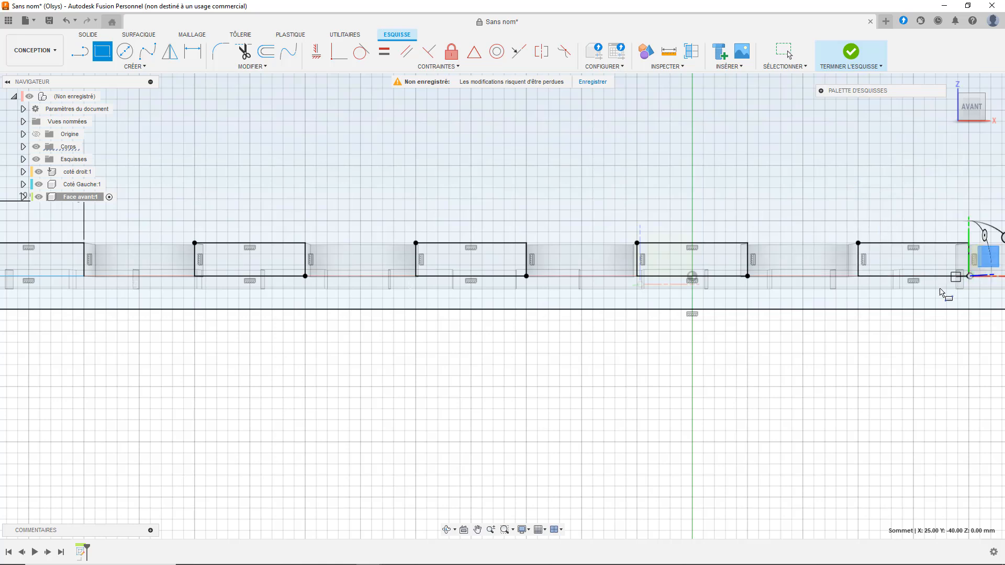
Continue the finger pattern past the middle of the base plate's front edge with three 10 × 3 mm rectangles spaced 10 mm apart.
left_click(478, 530)
mouse_move(805, 402)
left_mouse_down()
mouse_move(391, 375)
mouse_move(312, 400)
left_mouse_up()
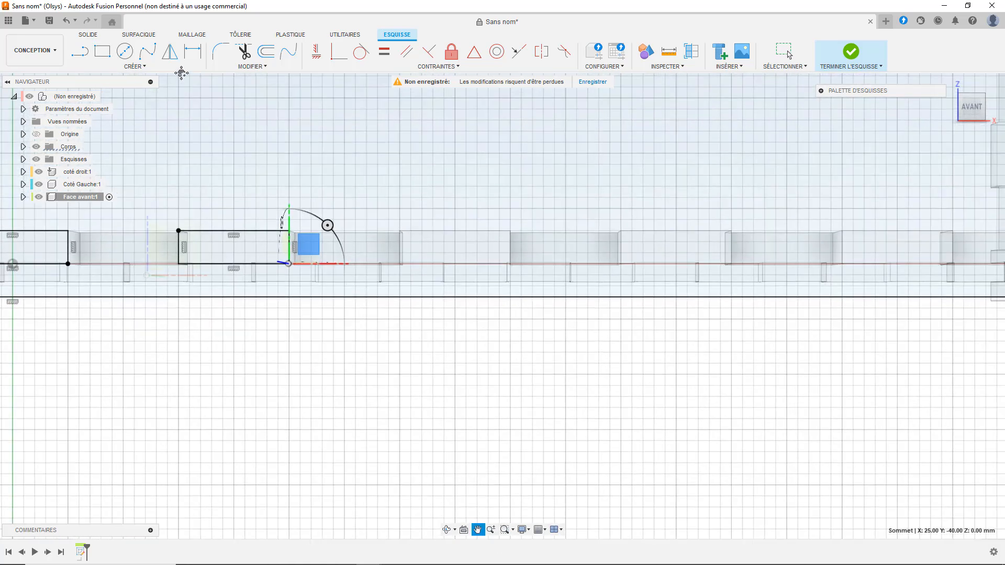
left_click(135, 66)
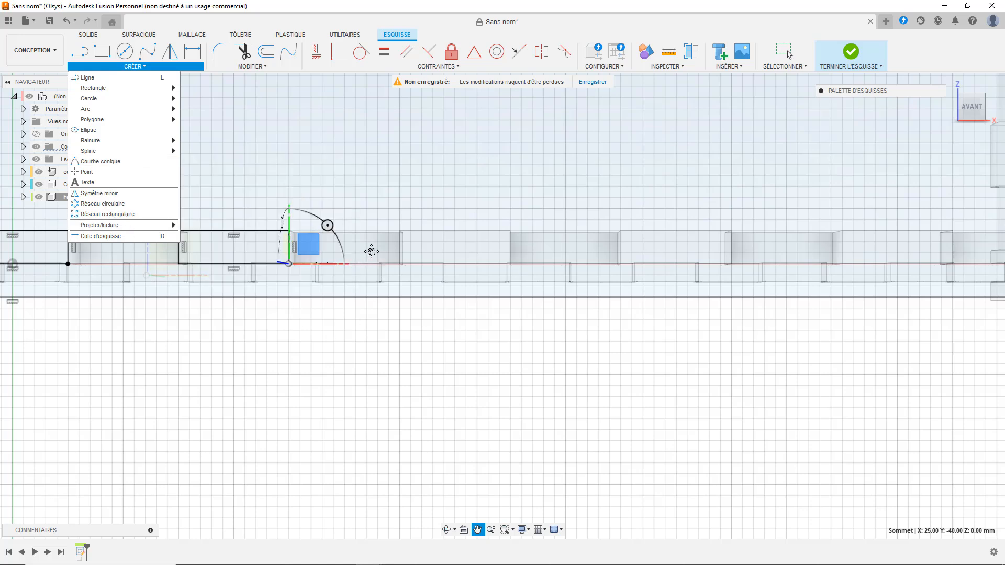
left_click(103, 52)
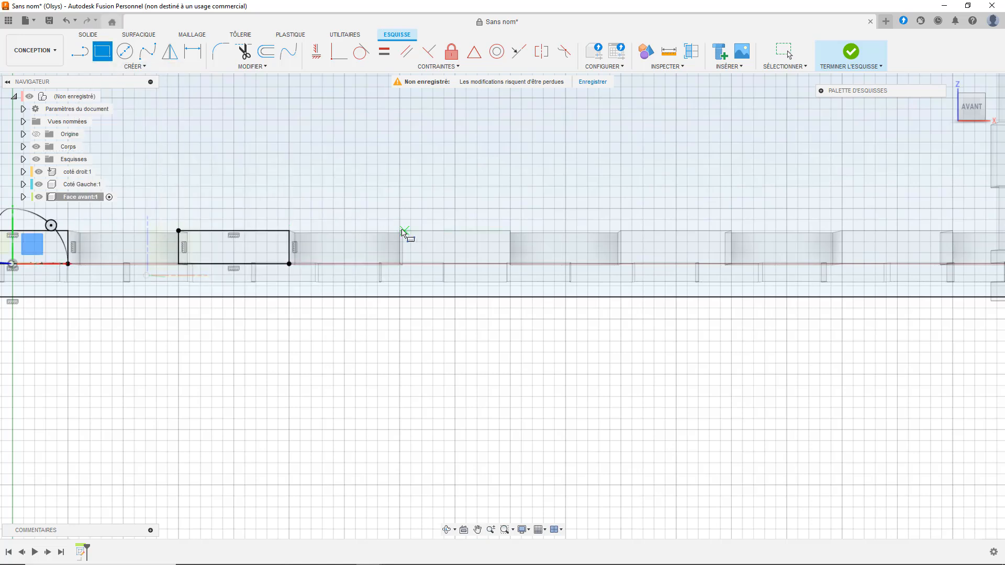
left_click(401, 232)
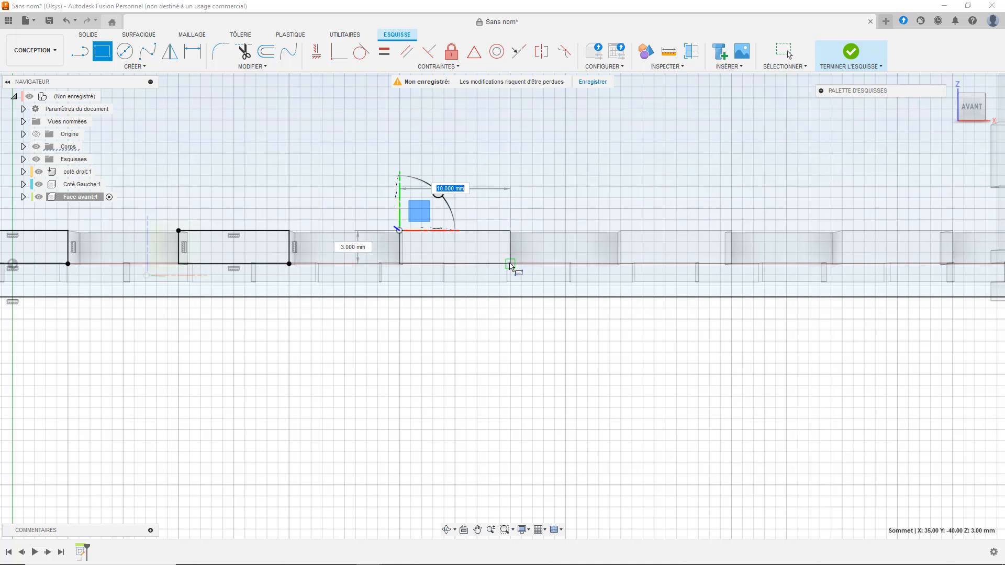
double_click(510, 264)
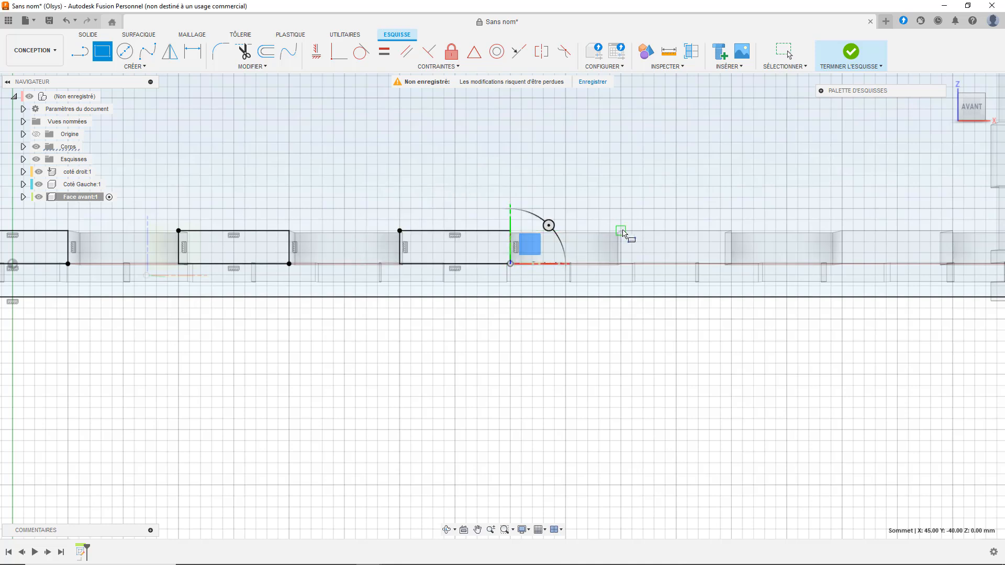
left_click(621, 230)
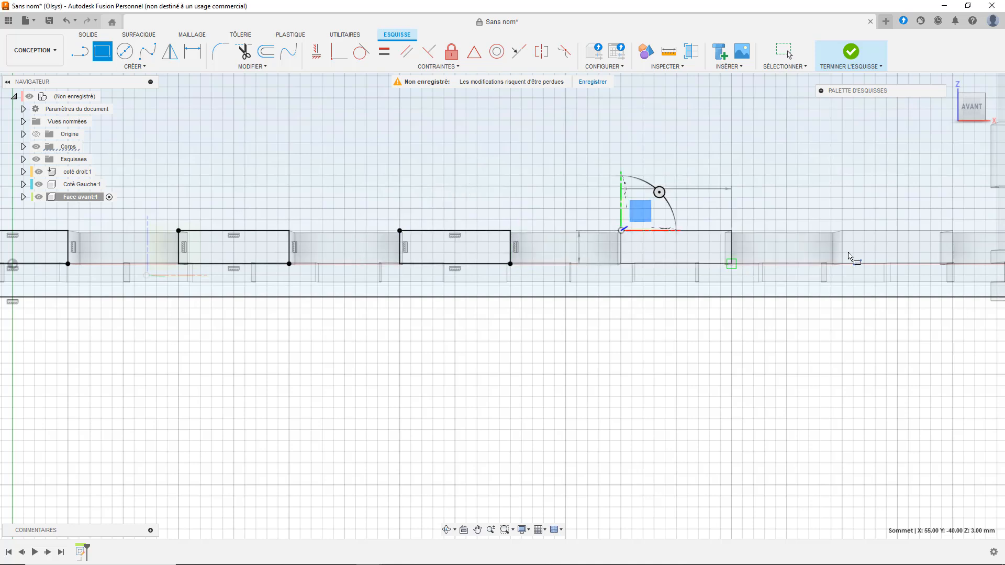
key("Return")
left_click(842, 230)
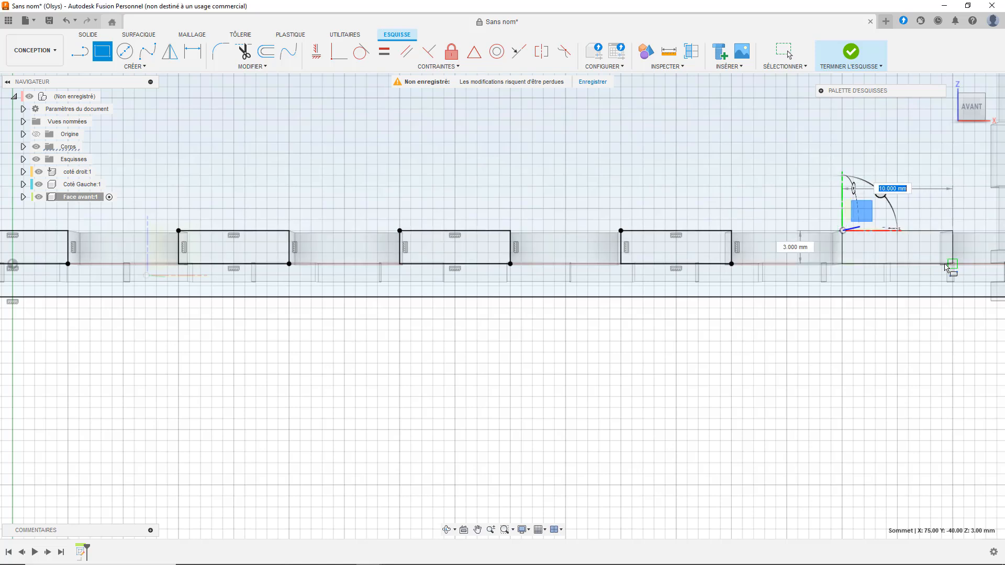
Sketch the last 10 × 3 mm finger rectangle and a closing 7 × 3 mm rectangle at the right end of the base plate's front edge.
left_click(478, 529)
left_click_drag(653, 387, 224, 371)
left_click(103, 54)
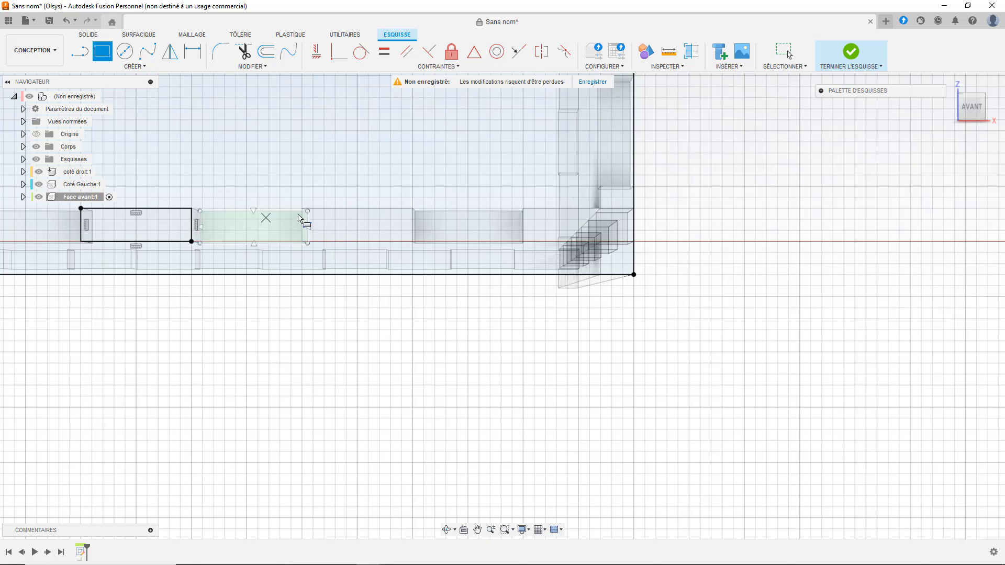
left_click(302, 209)
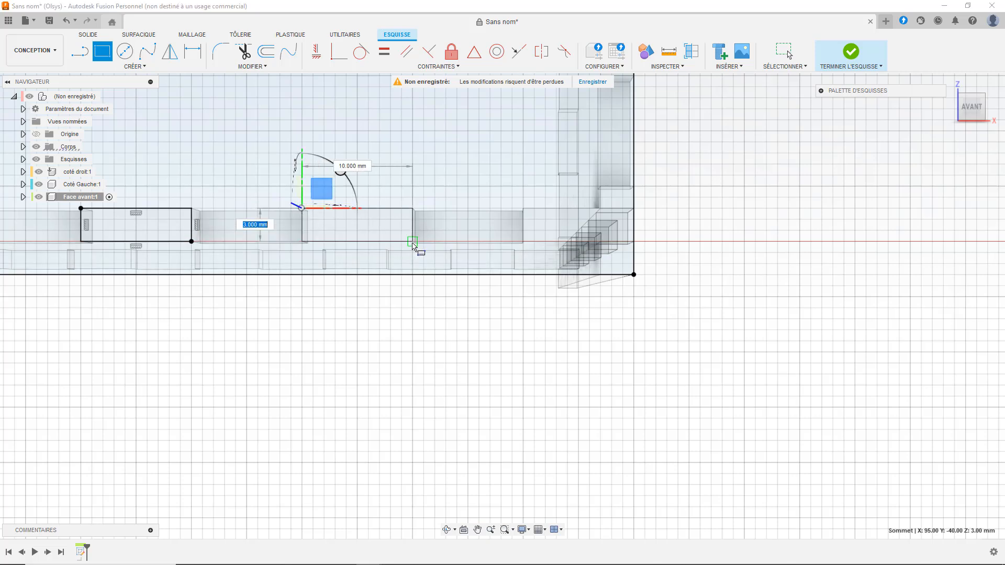
left_click(412, 241)
left_click(523, 208)
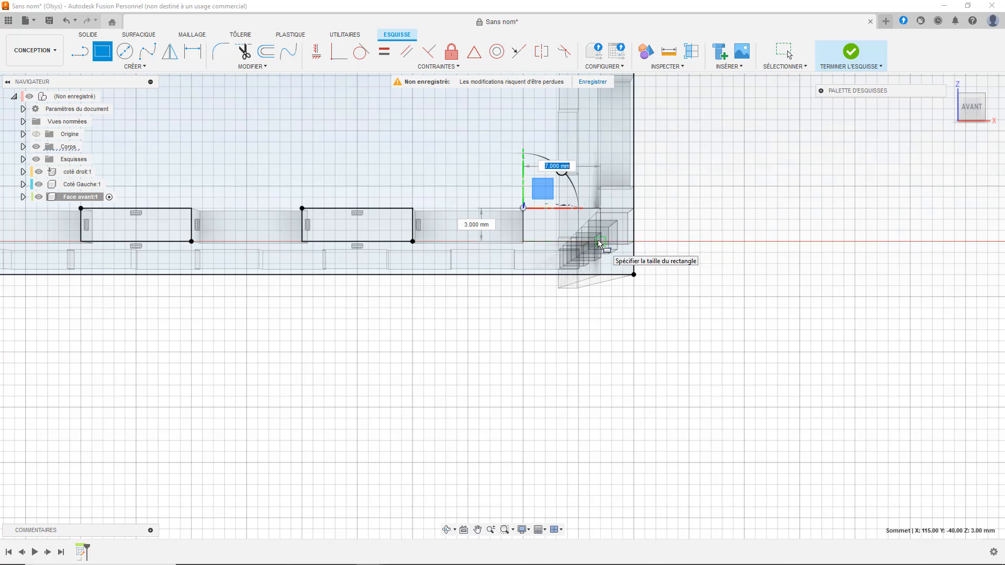
left_click(600, 241)
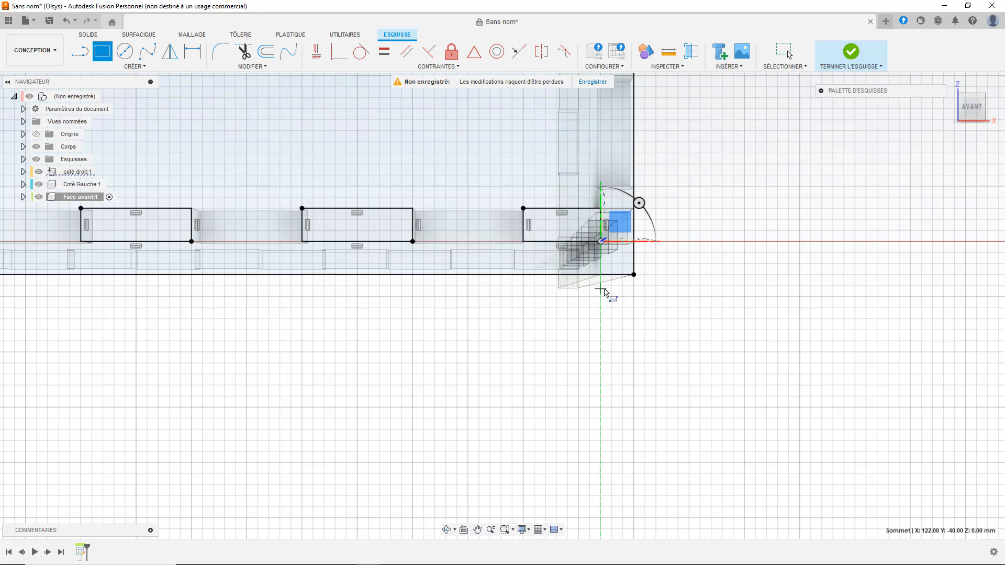
key("Escape")
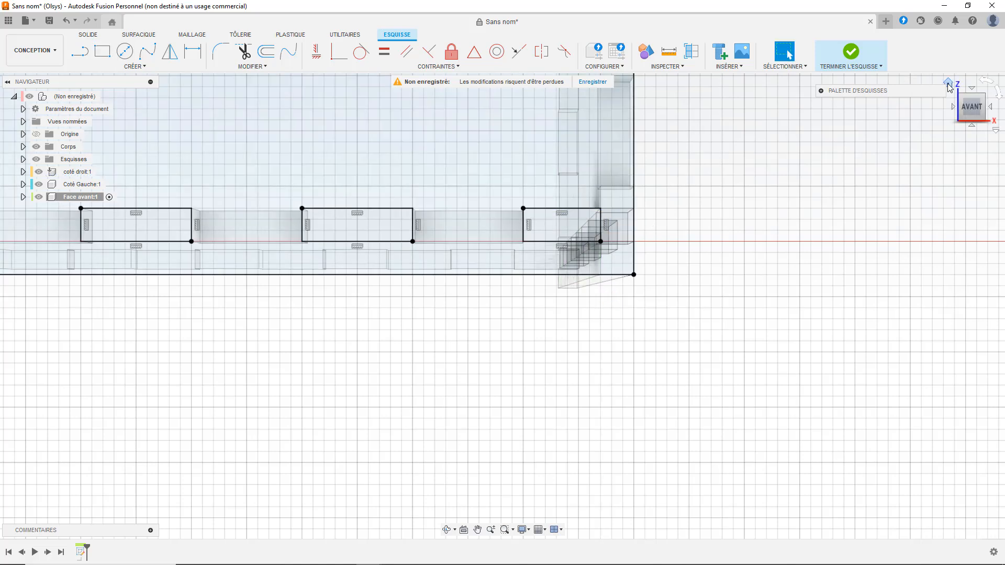
Sketch a 3 × 2 mm rectangle in the front face's upper right corner, down to the side panel's first finger boundary.
left_click(948, 85)
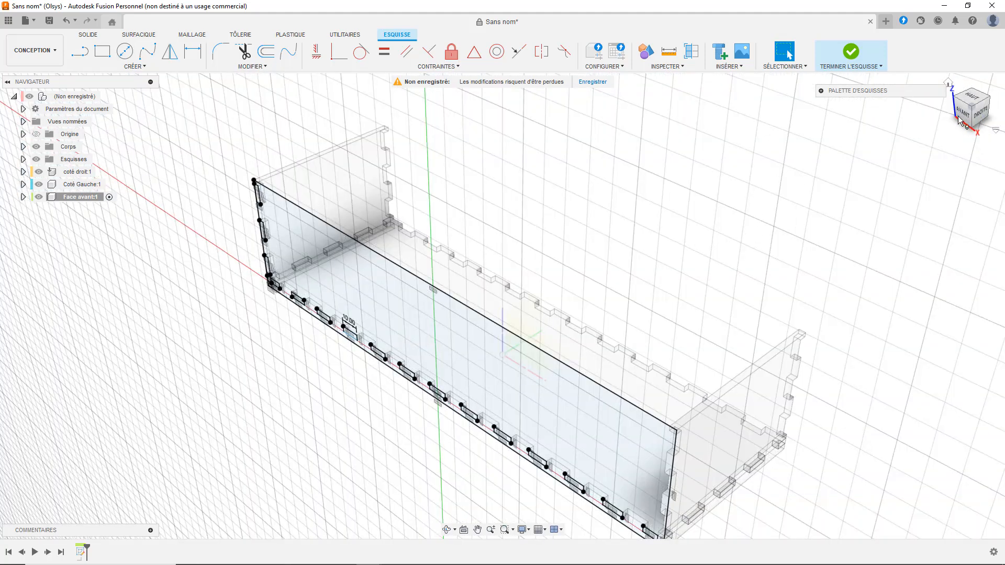
left_click_drag(980, 103, 996, 83)
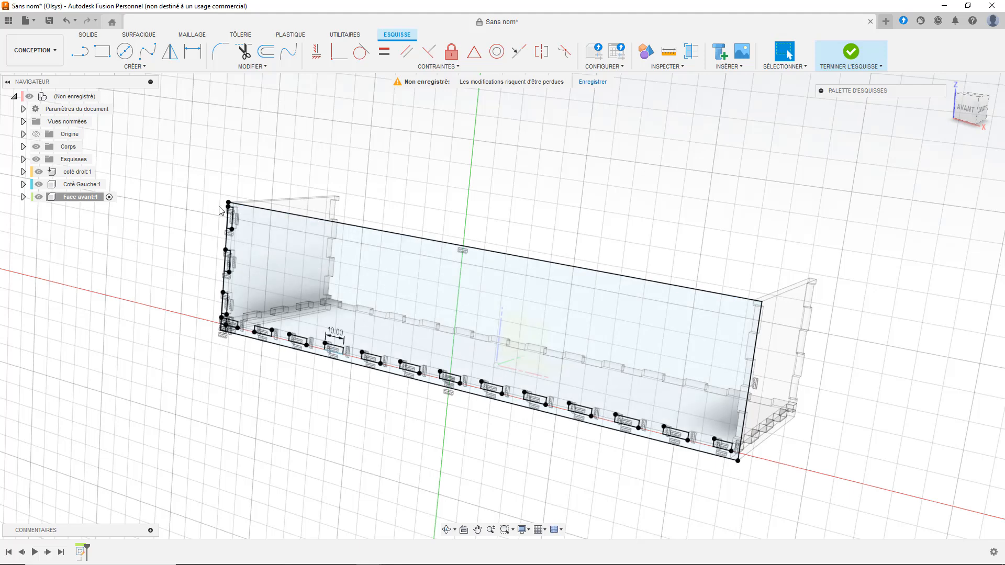
left_click(967, 112)
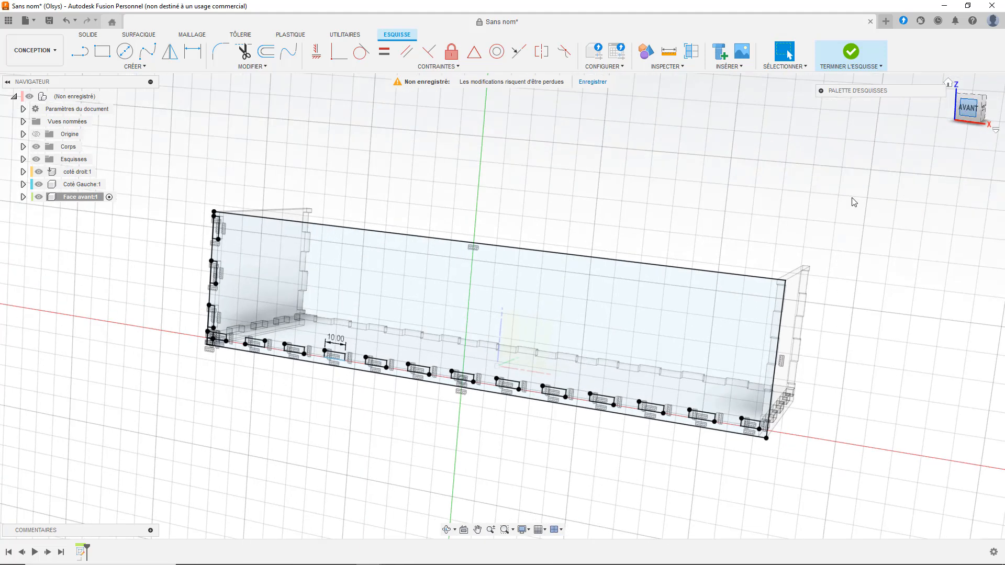
scroll(870, 294, "up", 5)
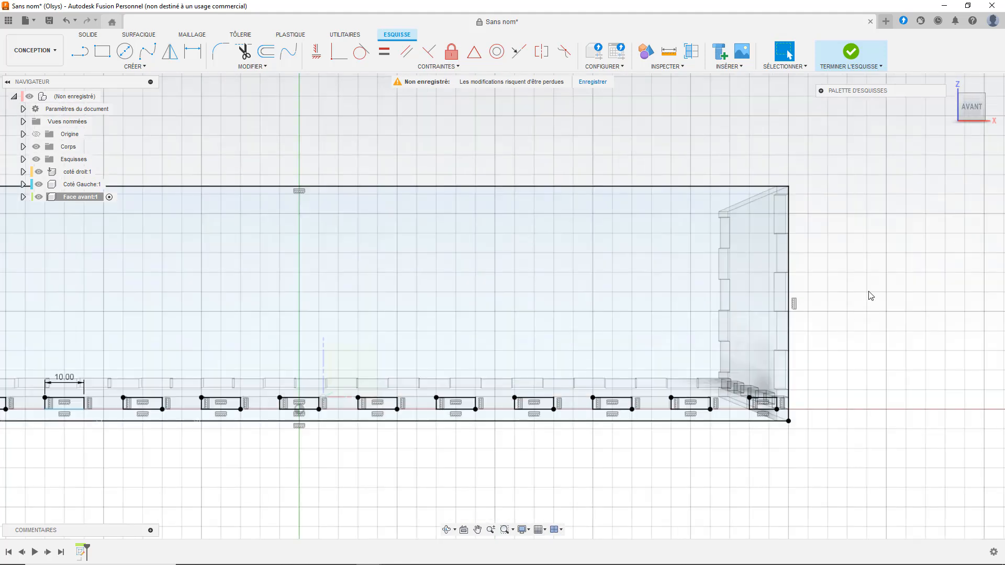
left_click(111, 58)
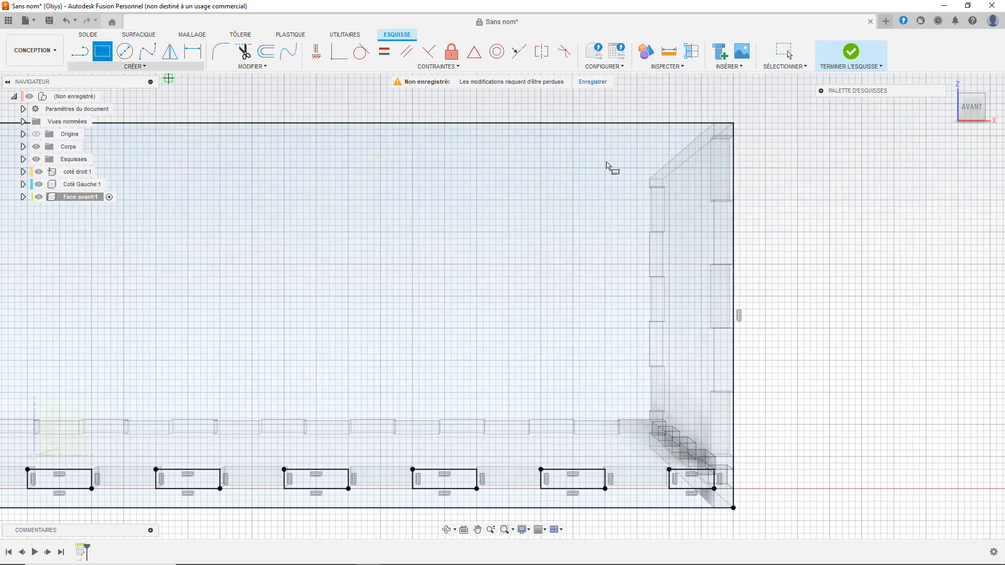
left_click(715, 123)
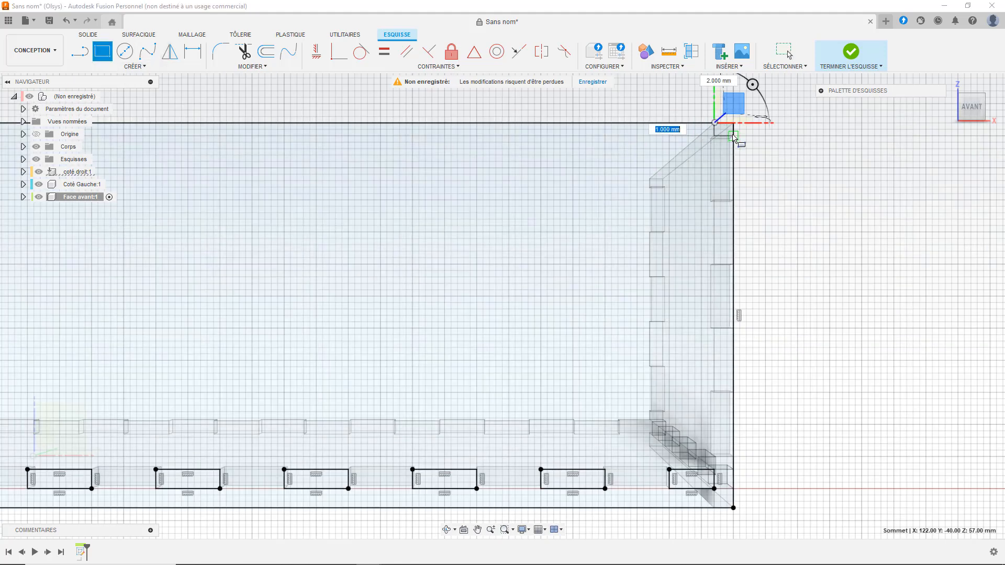
left_click(733, 136)
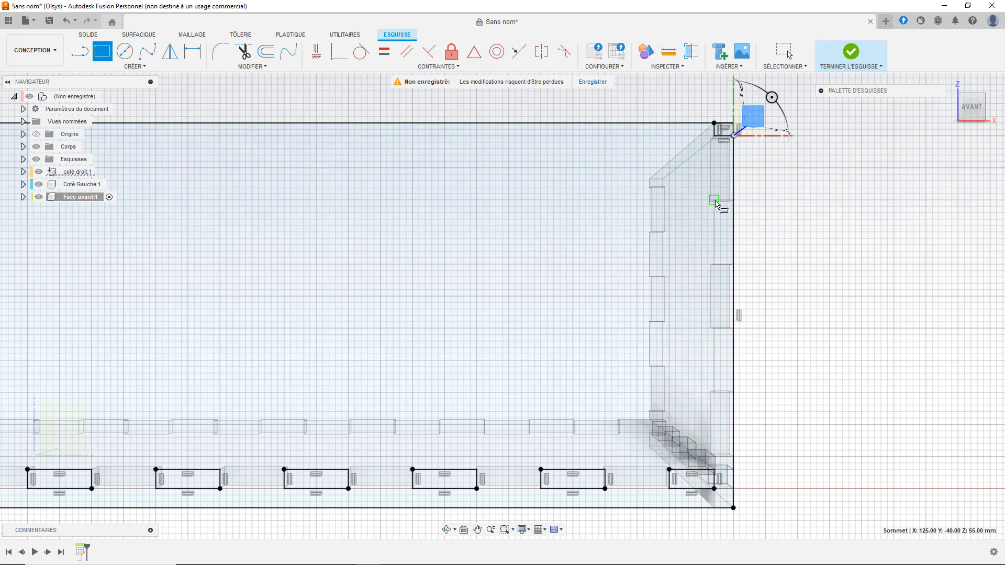
Sketch two 3 mm wide, 10 mm high rectangles at alternate finger positions down the front face's right edge, spaced 10 mm apart.
left_click(715, 200)
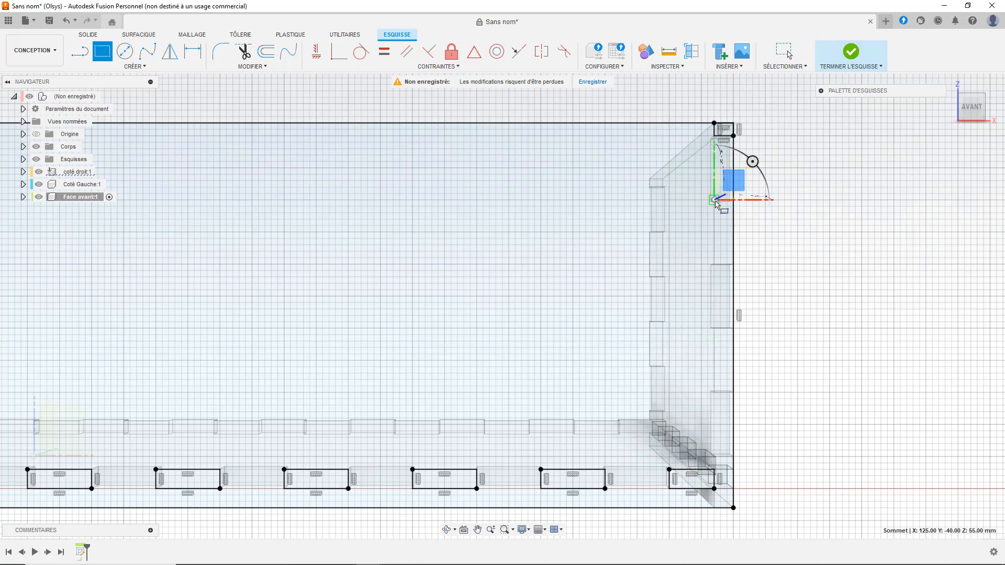
left_click(733, 264)
left_click(714, 329)
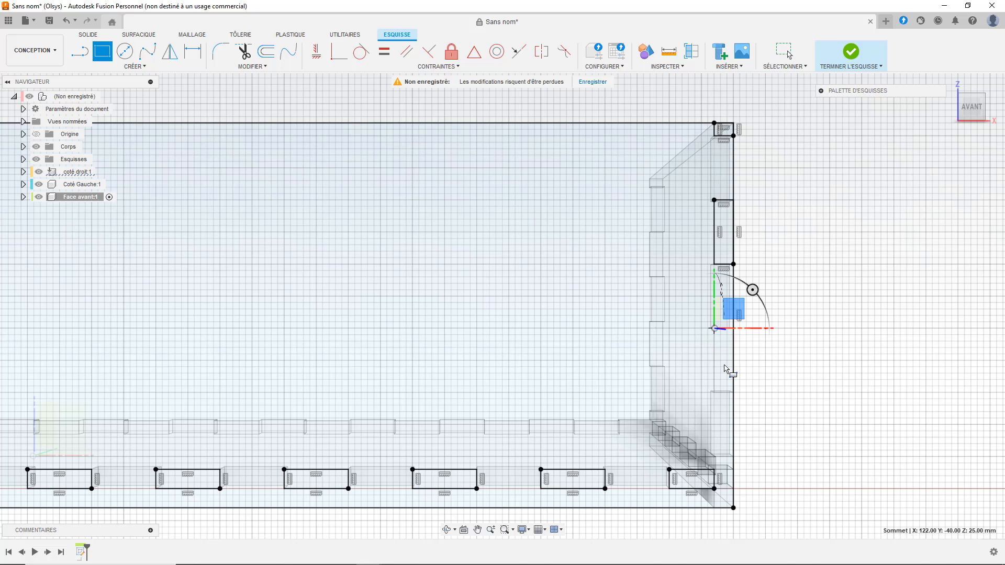
left_click(733, 392)
Sketch a 3 mm wide, 6 mm high rectangle in the front face's lower right corner.
left_click(715, 457)
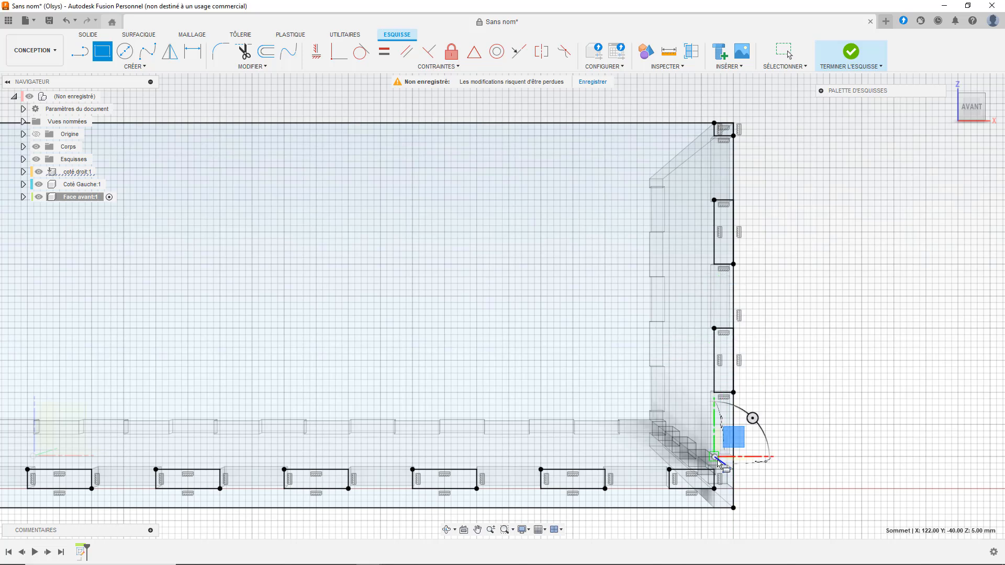
key("Escape")
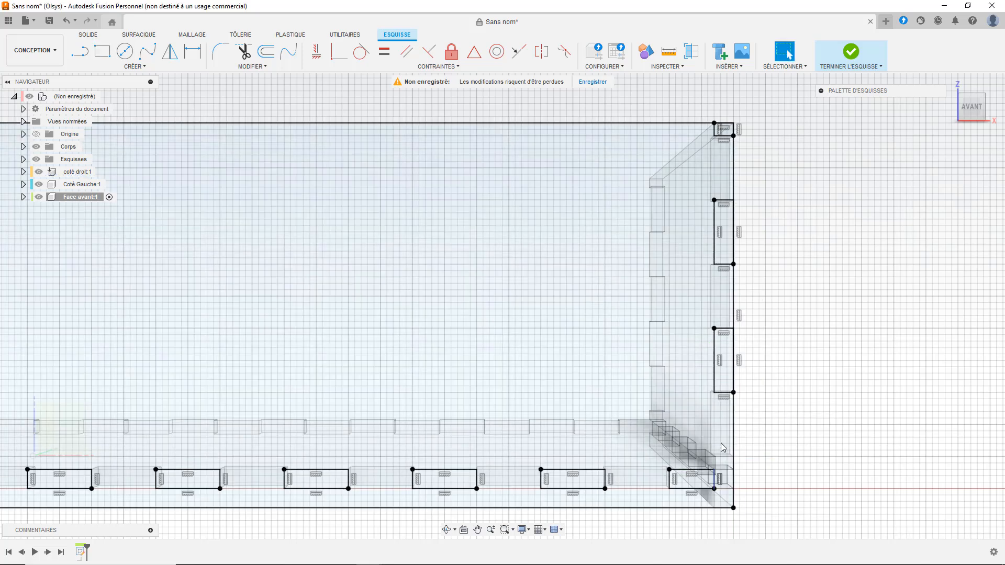
left_click(102, 51)
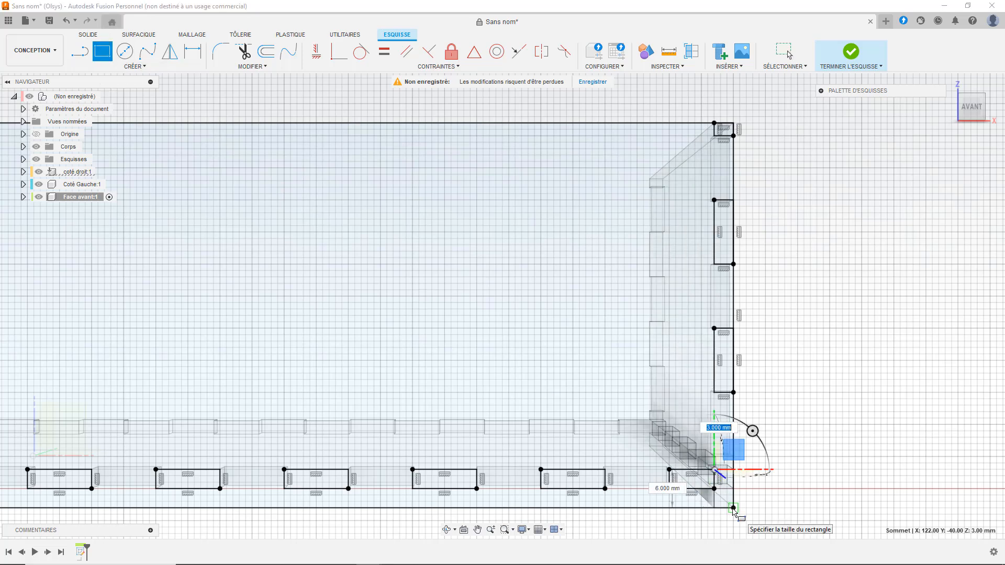
left_click(733, 507)
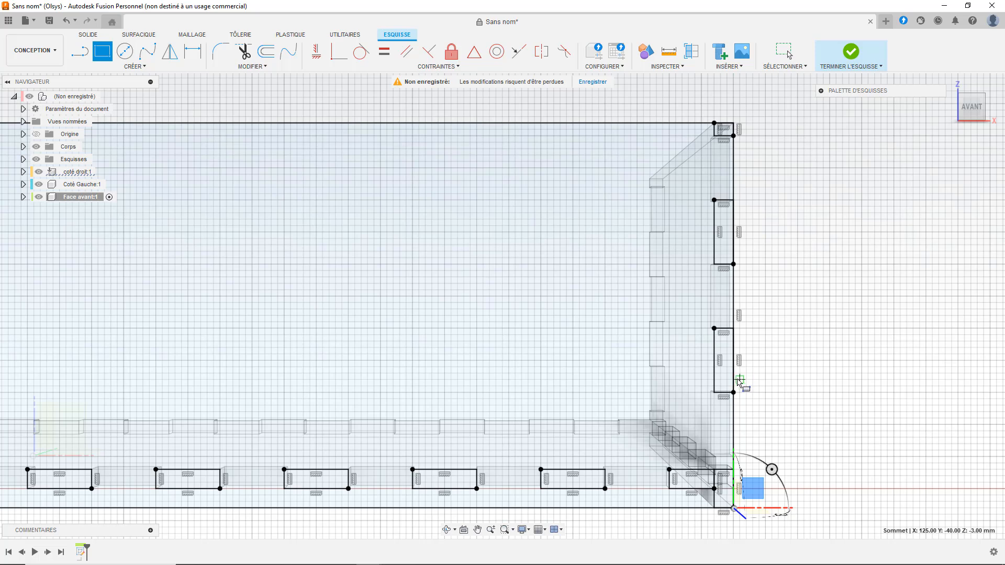
Extrude the notched front face profile -3 mm as a new body, leaving out the finger rectangles.
scroll(479, 372, "up", 3)
scroll(478, 370, "down", 5)
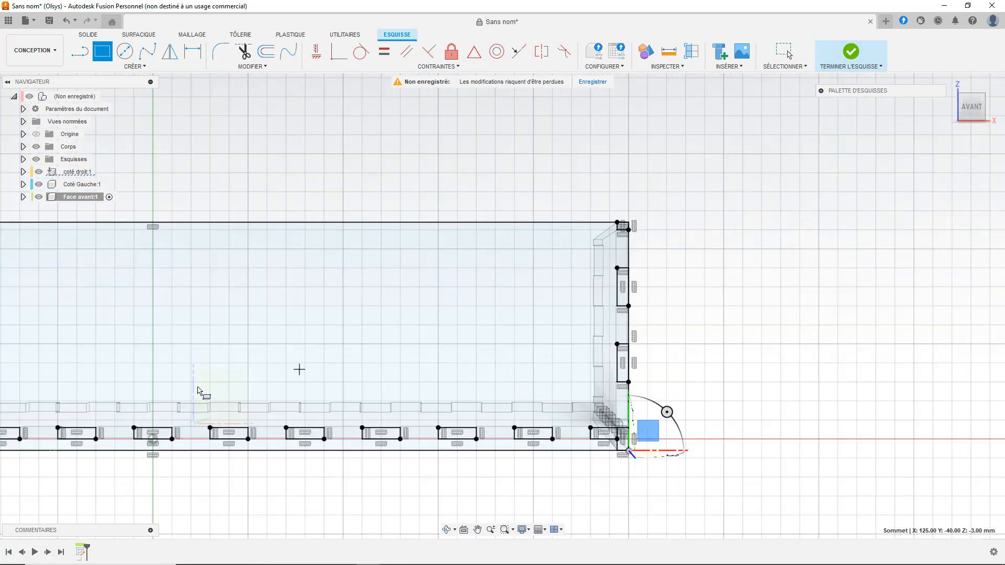
left_click(949, 83)
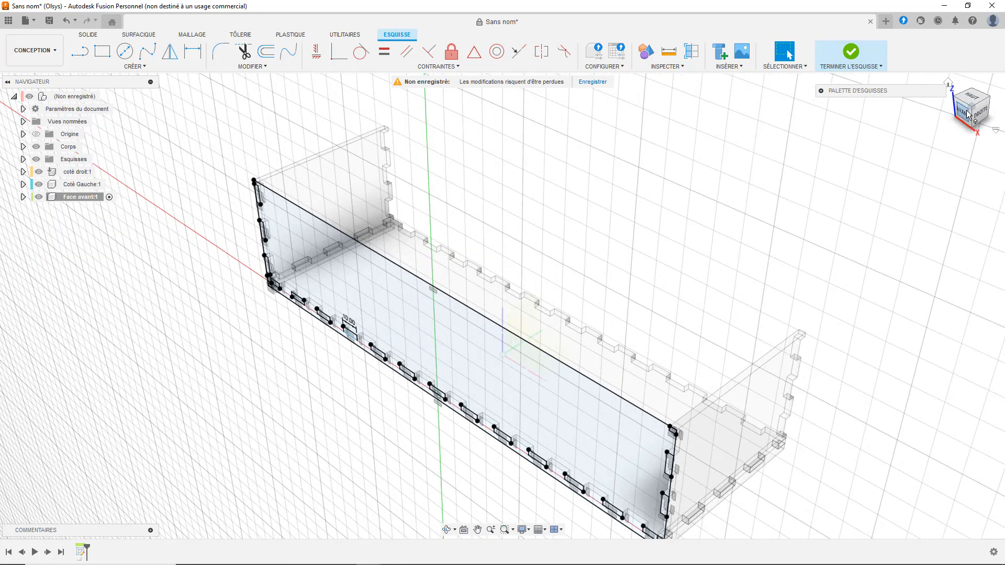
left_click(424, 327)
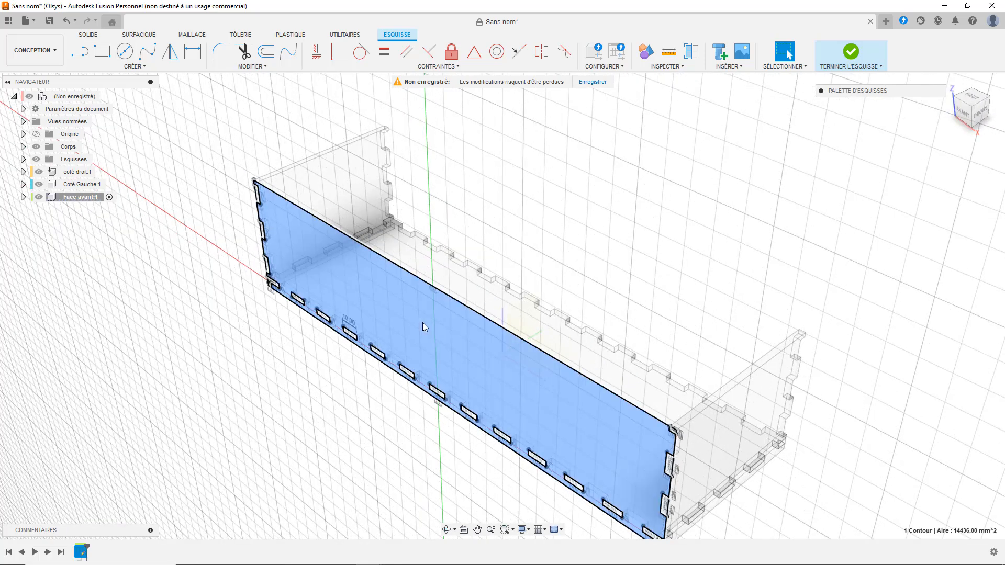
key("e")
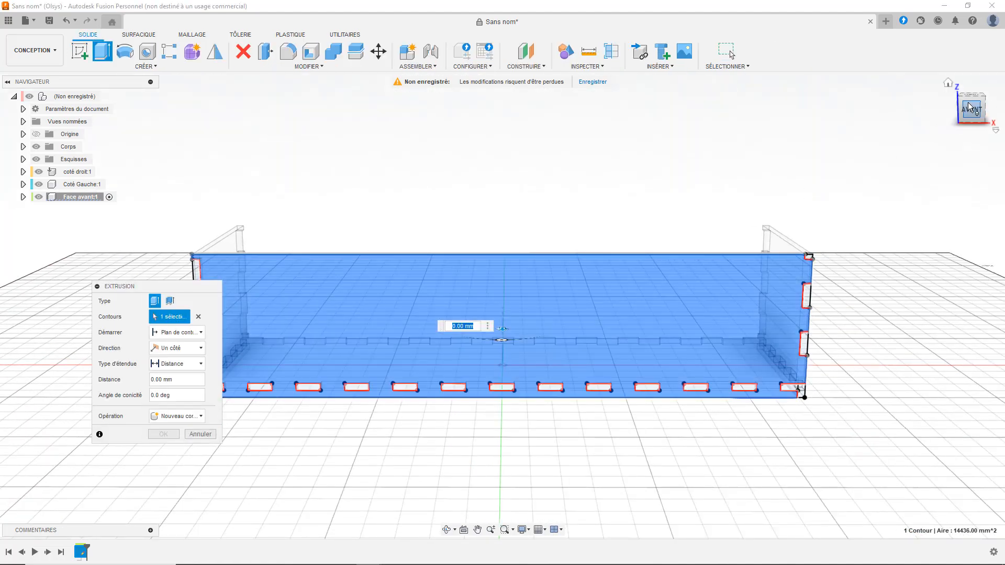
left_click(947, 84)
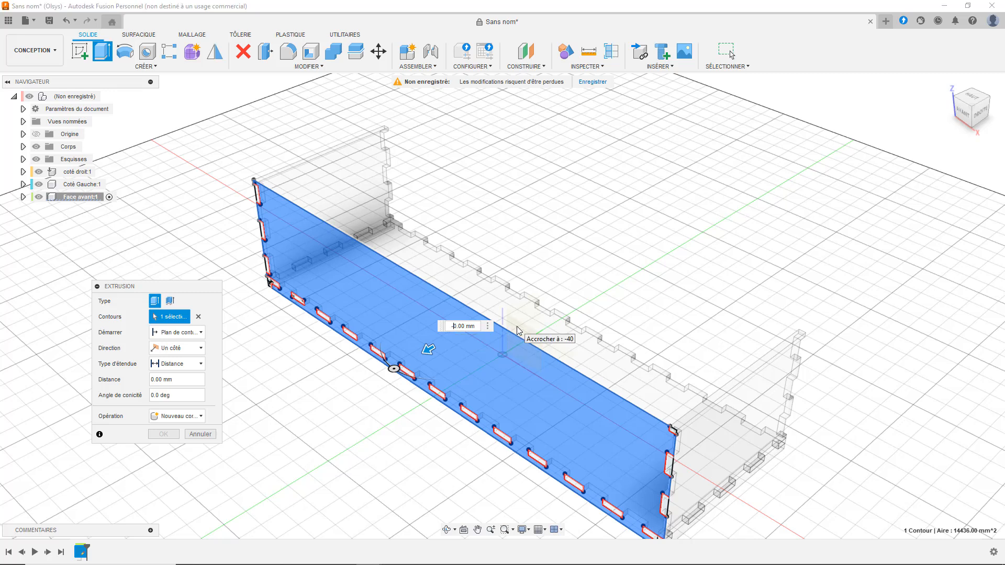
type("3")
type(".")
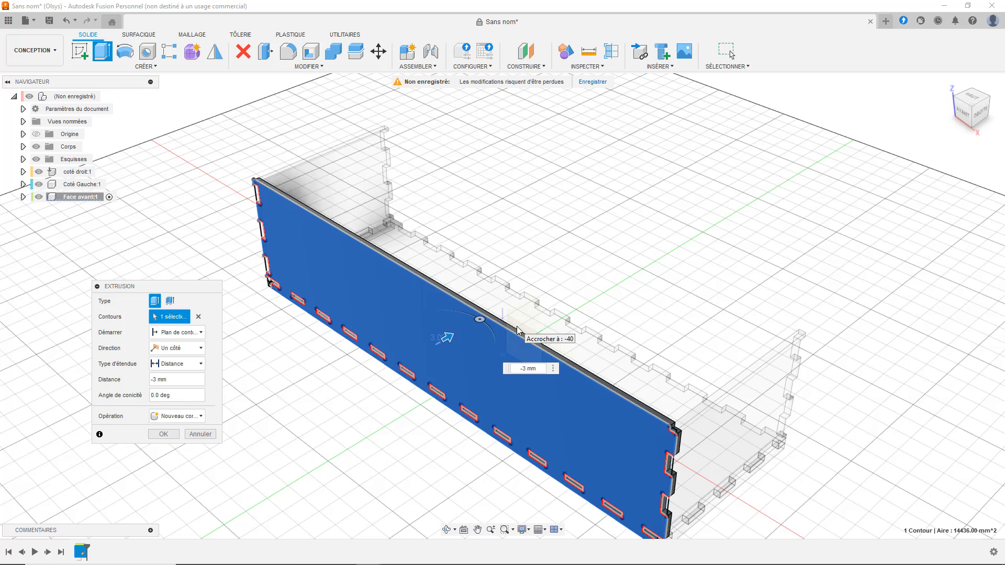
key("Return")
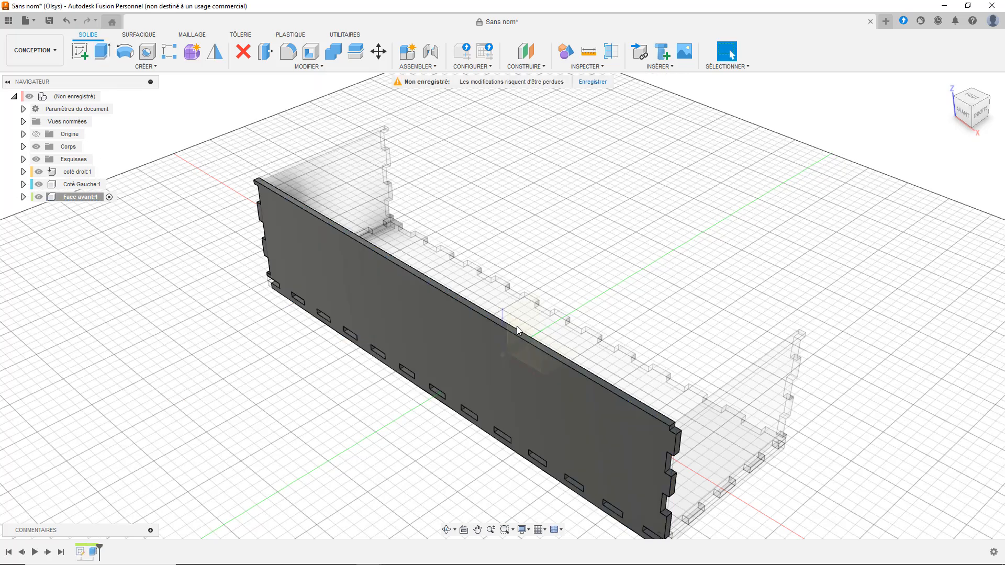
Activate the top-level component and hide its sketches as well as the coté droit component's origin and sketches.
left_click(962, 114)
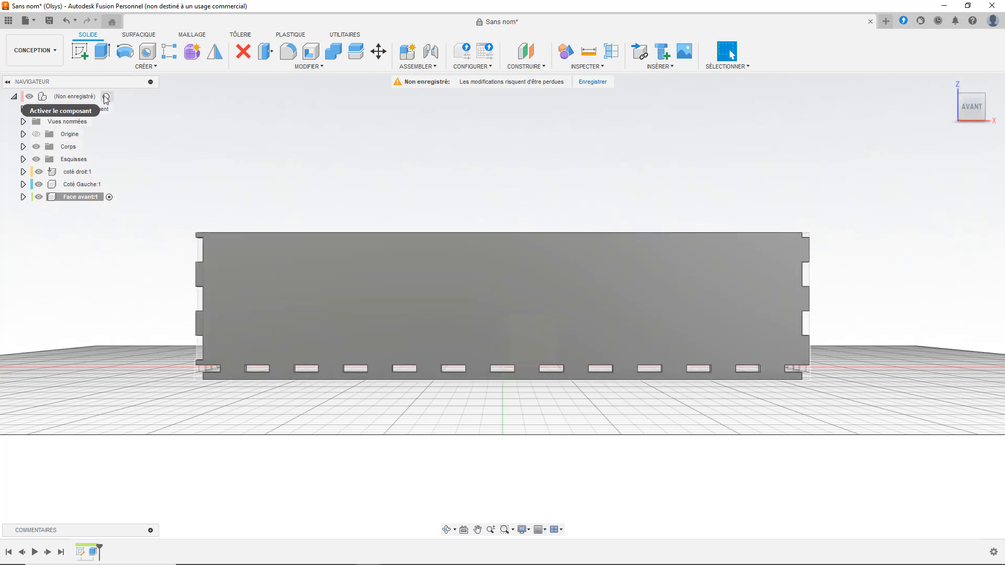
left_click(106, 97)
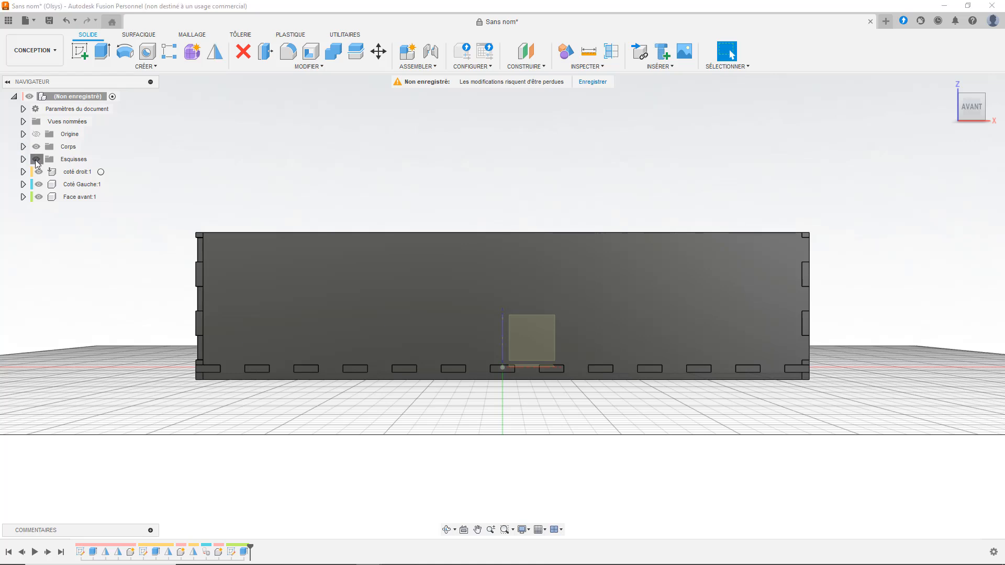
left_click(23, 172)
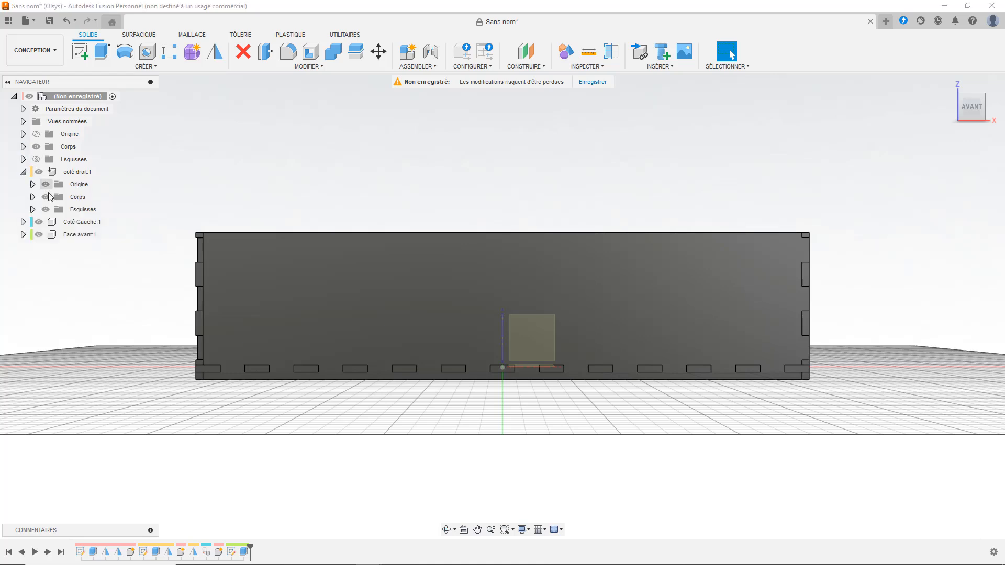
left_click(45, 184)
left_click(45, 209)
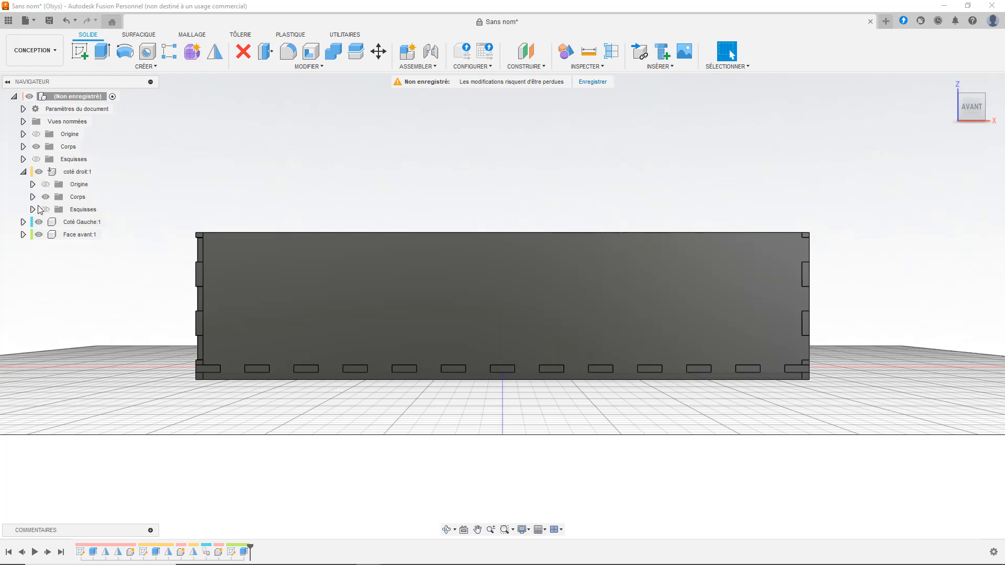
left_click(23, 222)
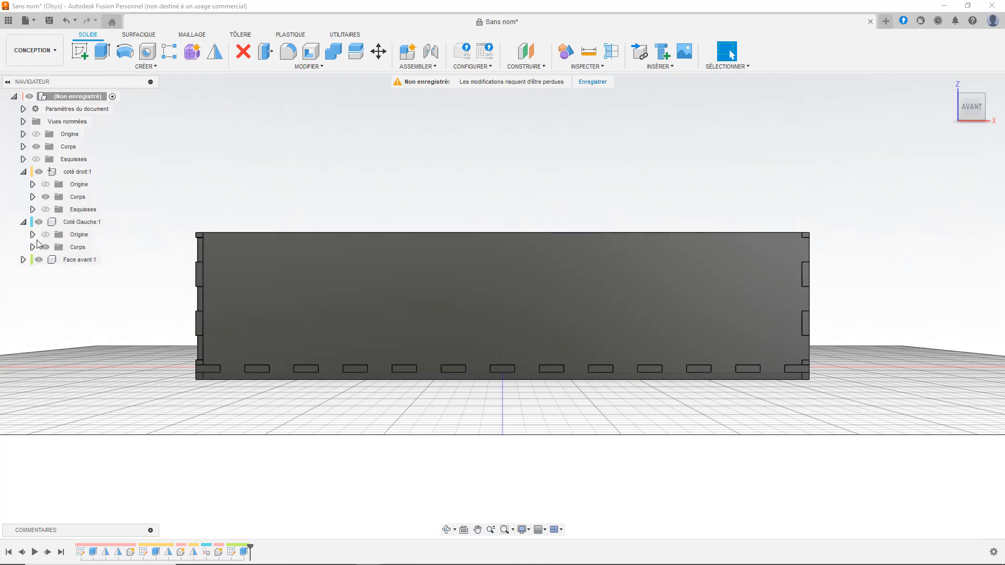
left_click(23, 222)
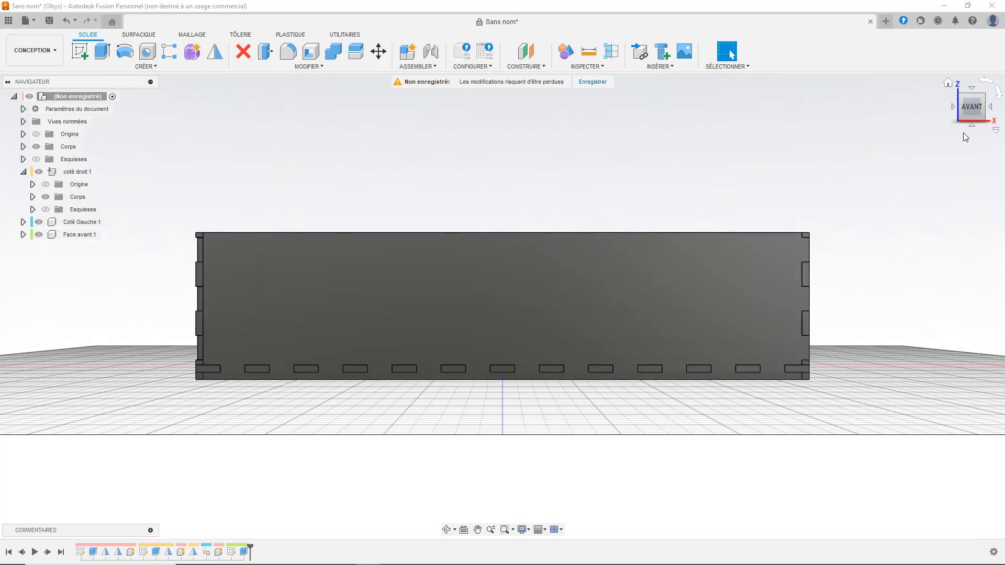
Examine how the front panel's finger joints meet the base plate and side panels from several angles.
mouse_move(971, 109)
left_mouse_down()
mouse_move(942, 136)
mouse_move(776, 197)
left_mouse_up()
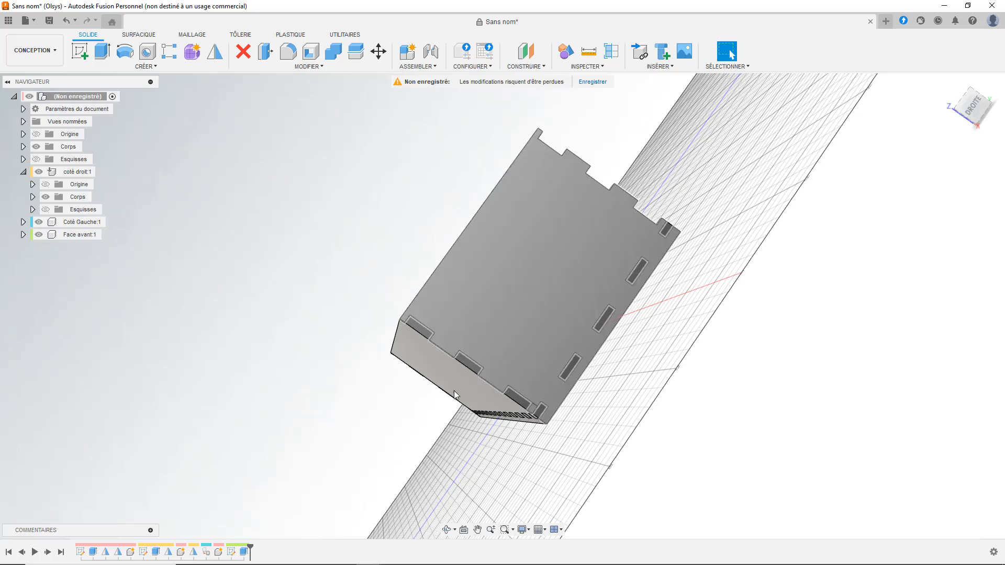
left_click(977, 114)
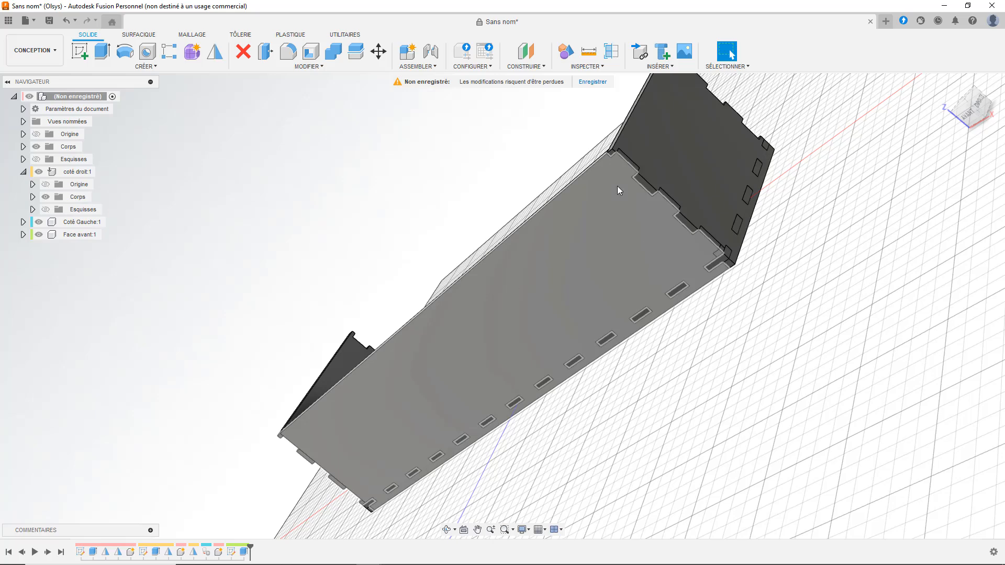
left_click_drag(977, 117, 985, 122)
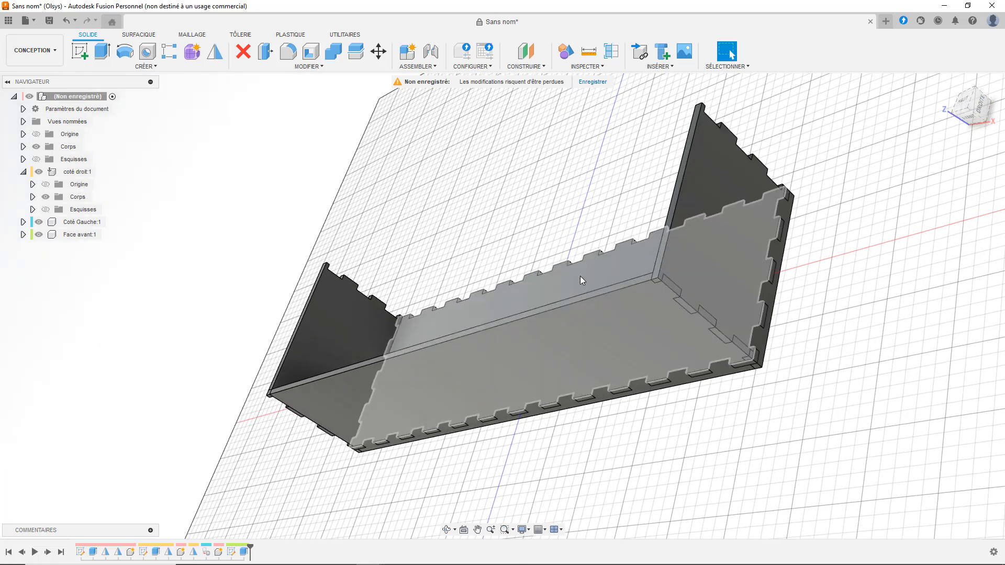
double_click(579, 276)
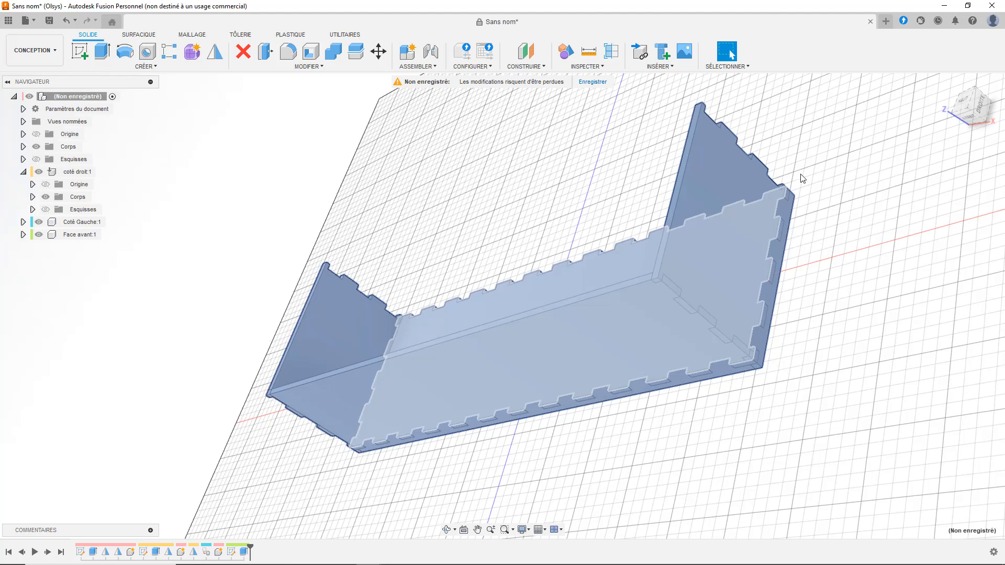
left_click(830, 171)
left_click(563, 271)
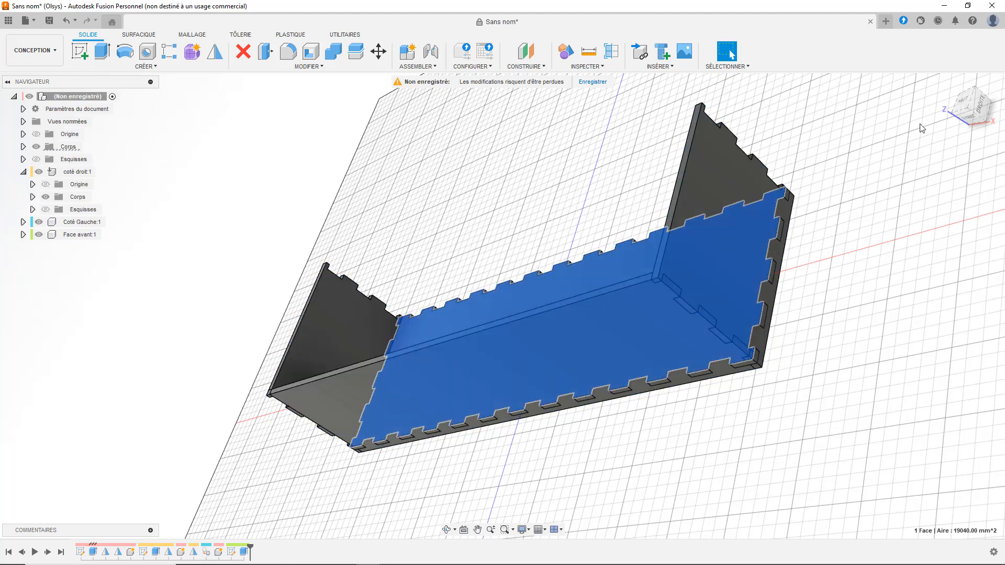
left_click(967, 121)
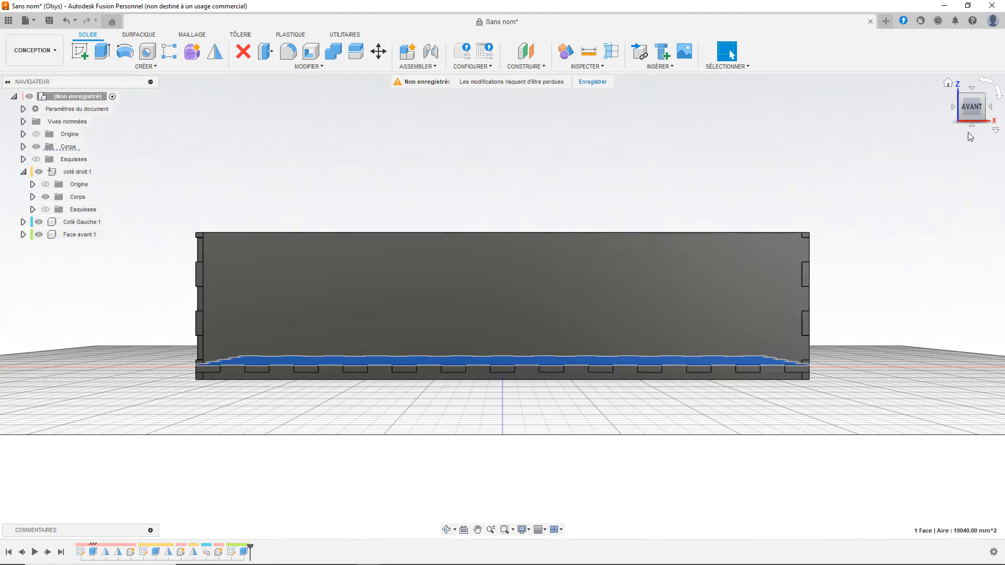
left_click_drag(972, 111, 956, 117)
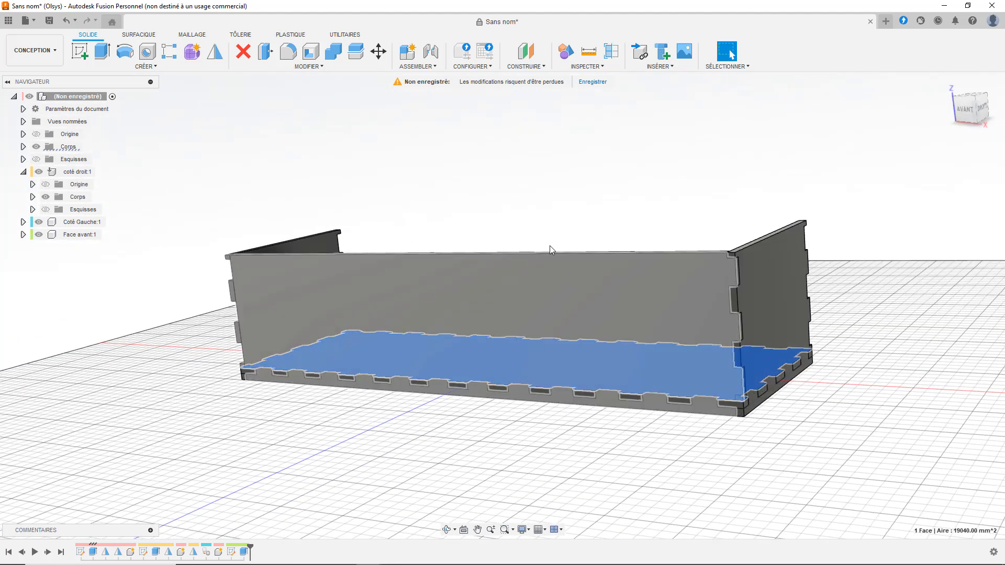
left_click(536, 179)
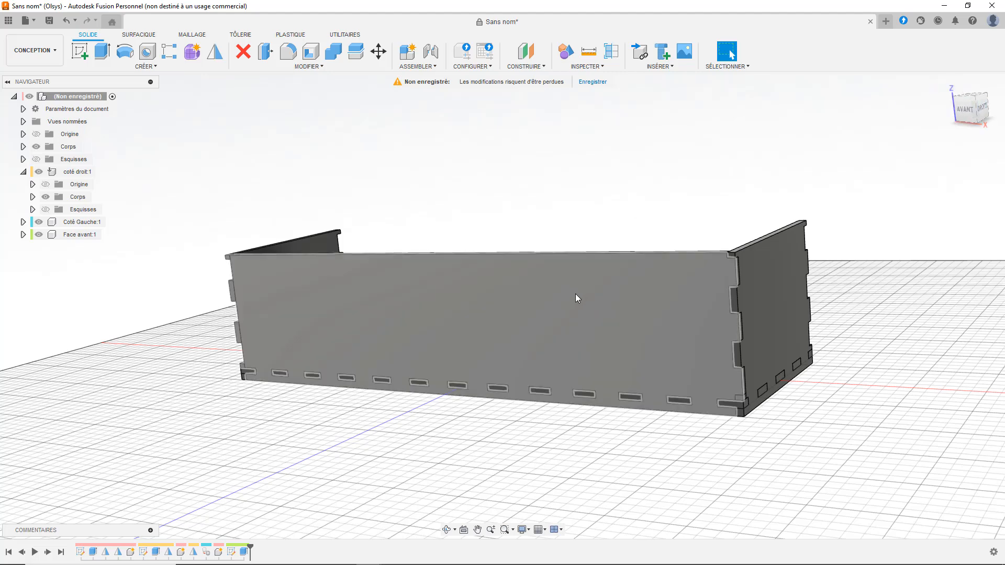
Mirror the front panel body across the origin plane parallel to it, as a new body at the back of the box.
middle_click_drag(576, 294, 607, 387, "shift")
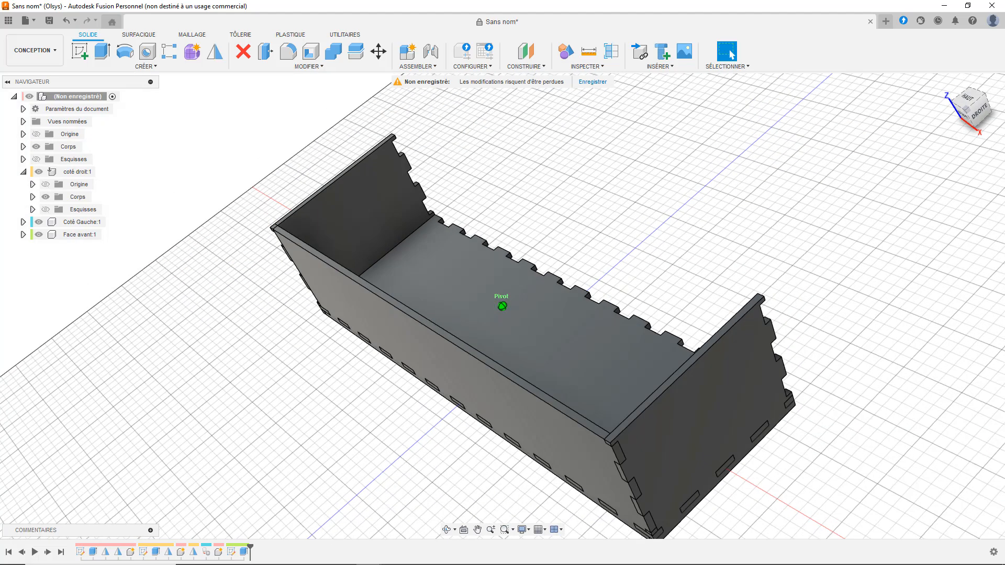
left_click(215, 53)
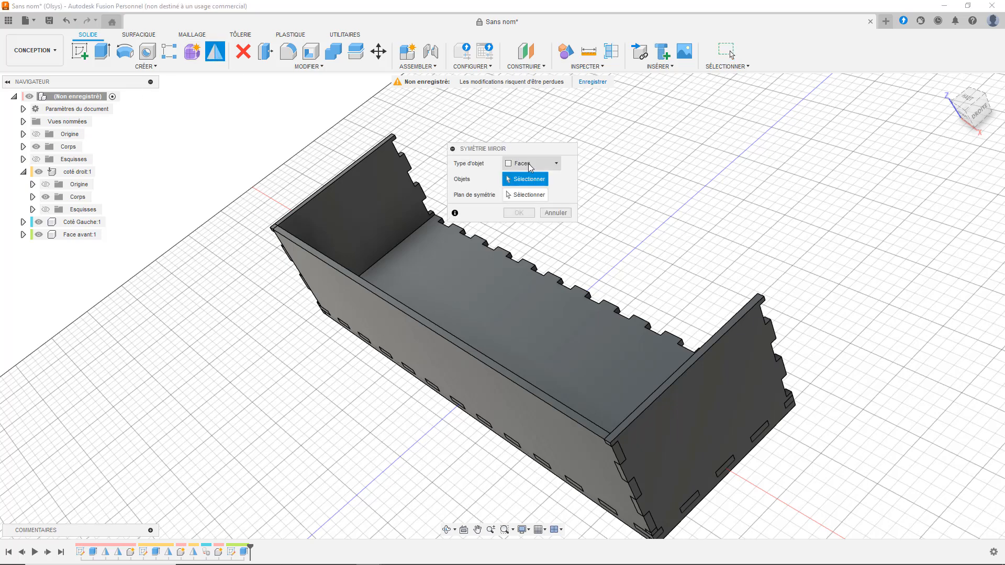
left_click(531, 163)
left_click(524, 177)
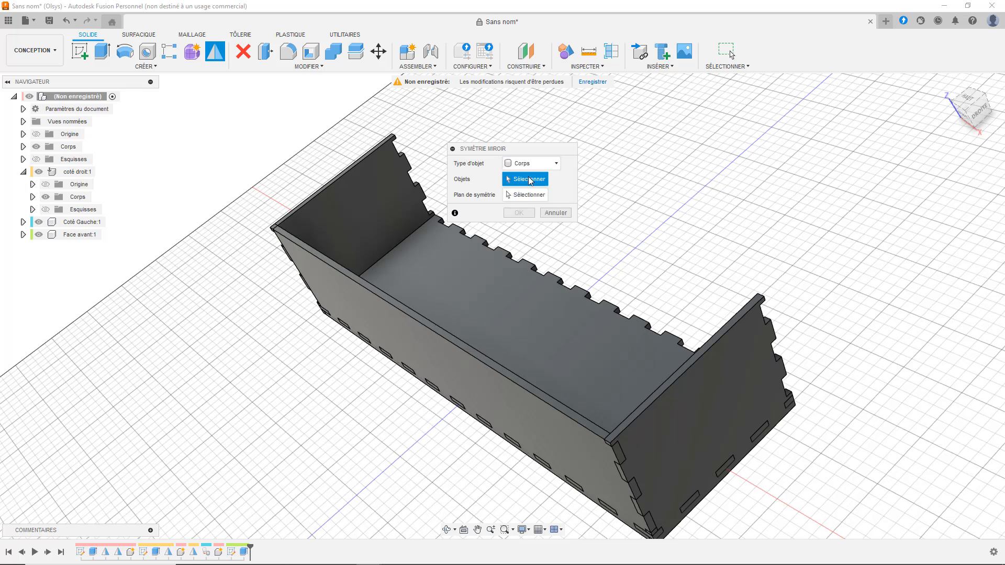
left_click(438, 363)
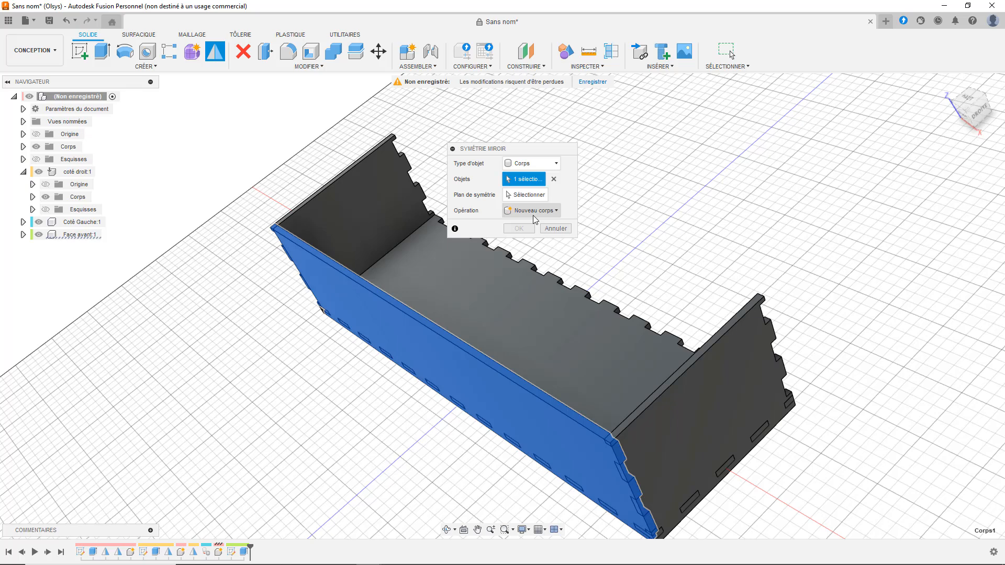
left_click(534, 196)
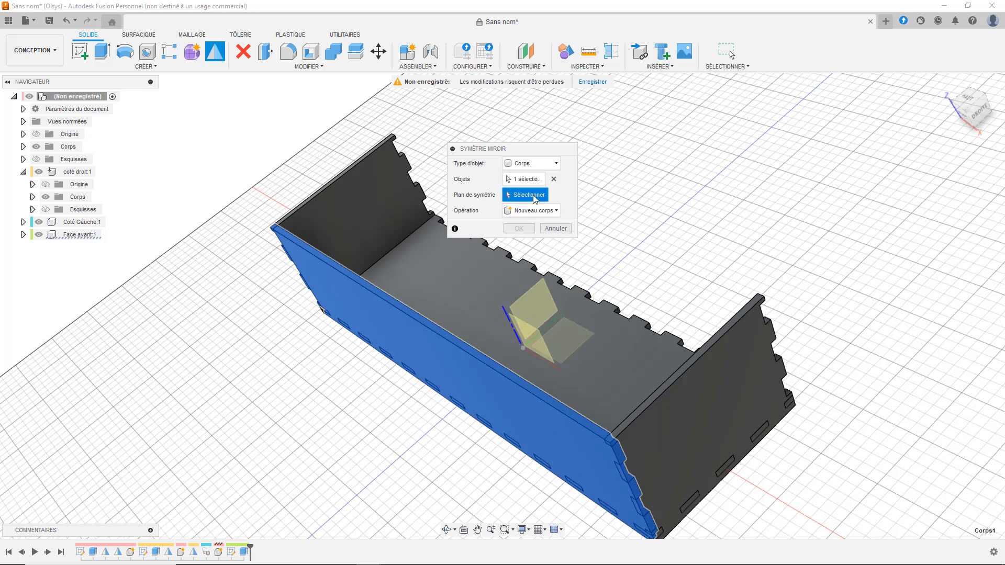
left_click(533, 340)
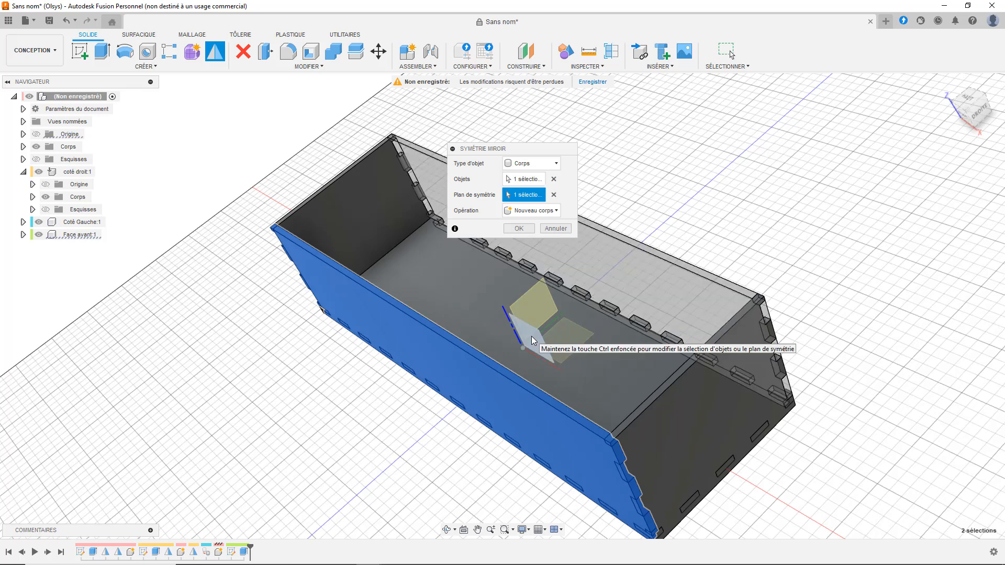
left_click(518, 229)
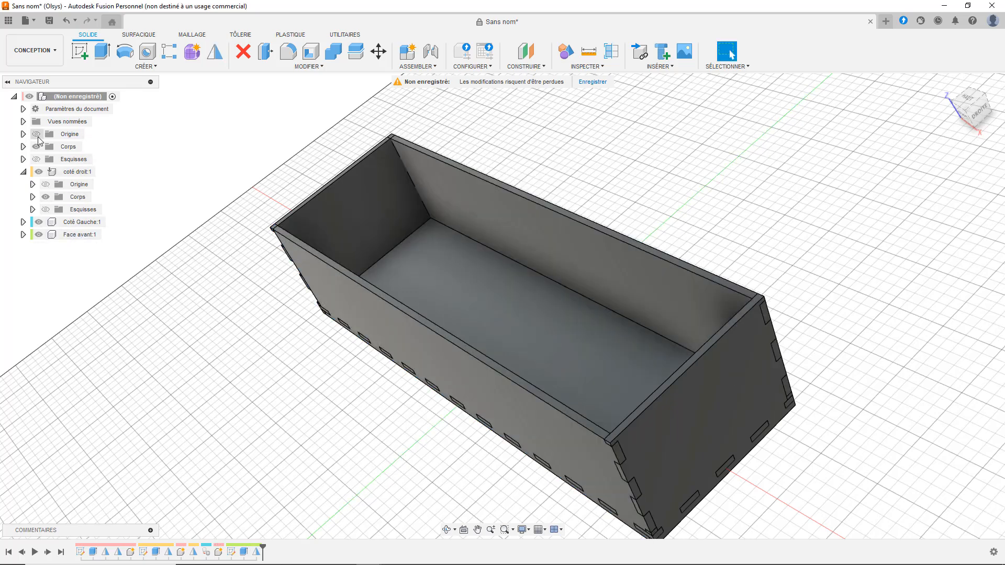
Hide the mirrored back panel body and create an active internal component named Face arriere under the top-level assembly.
left_click(23, 235)
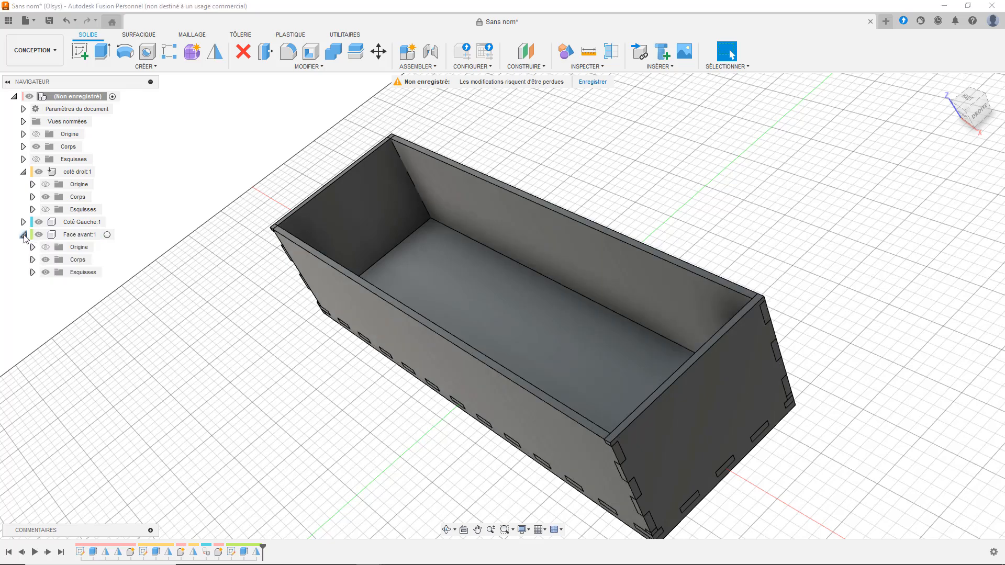
left_click(33, 260)
left_click(55, 285)
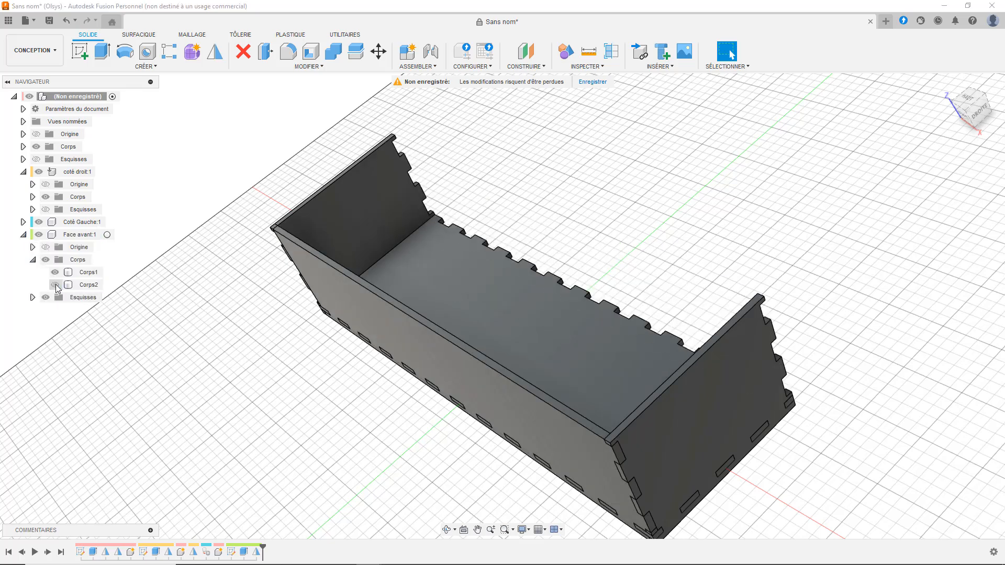
right_click(74, 97)
left_click(159, 116)
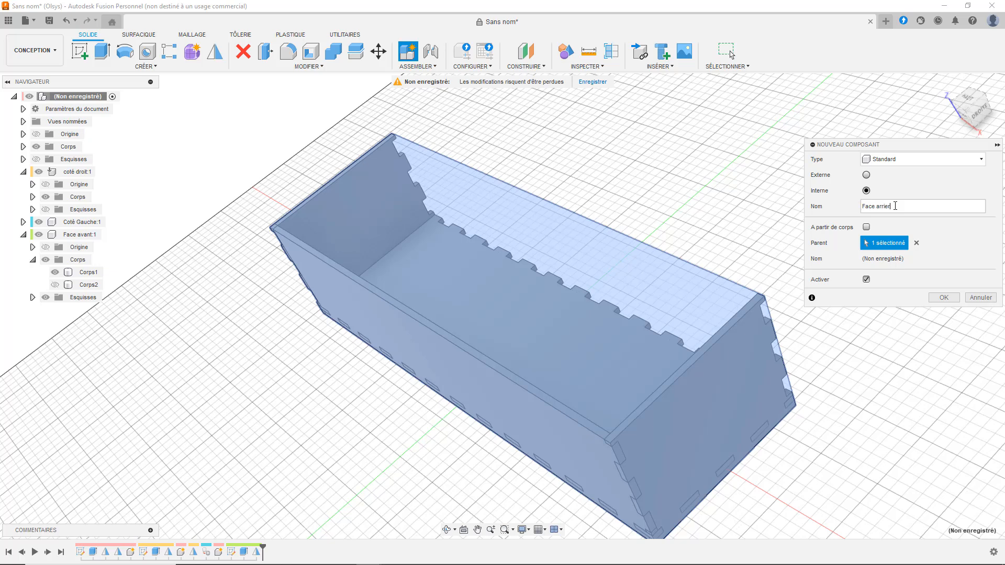
key("Return")
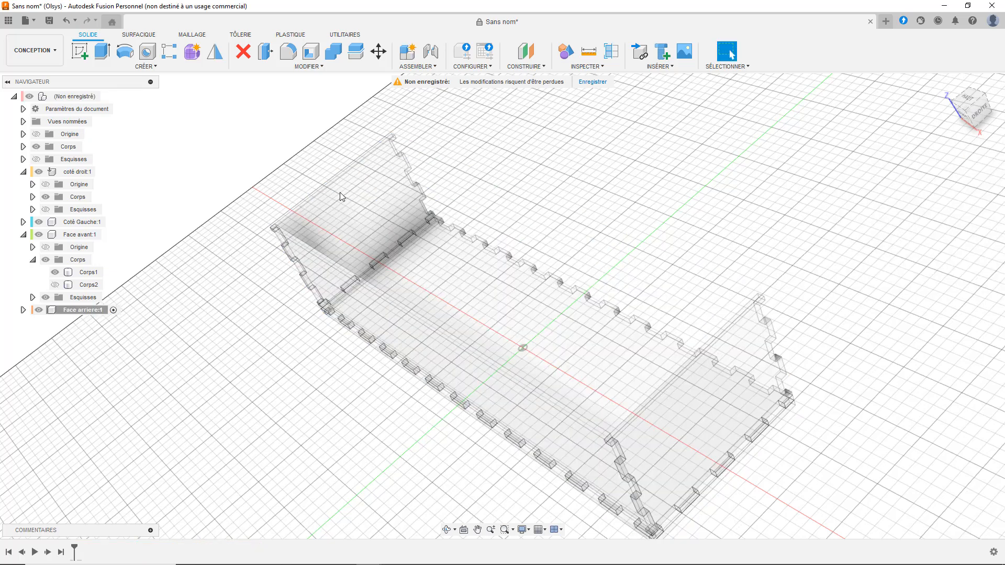
Move the mirrored back panel body from Face avant into the Face arriere component and make it visible.
left_click_drag(87, 285, 95, 314)
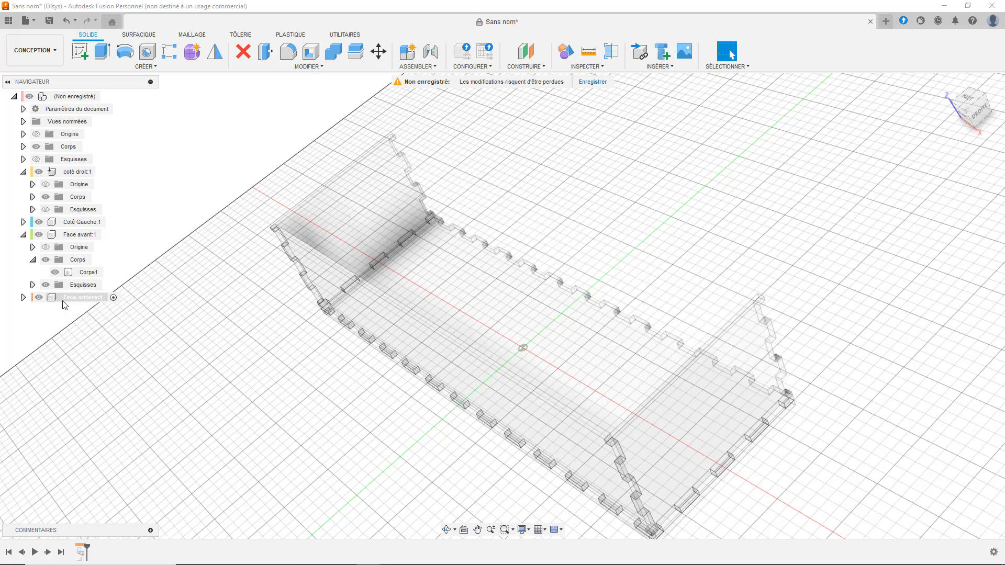
left_click(23, 297)
left_click(33, 323)
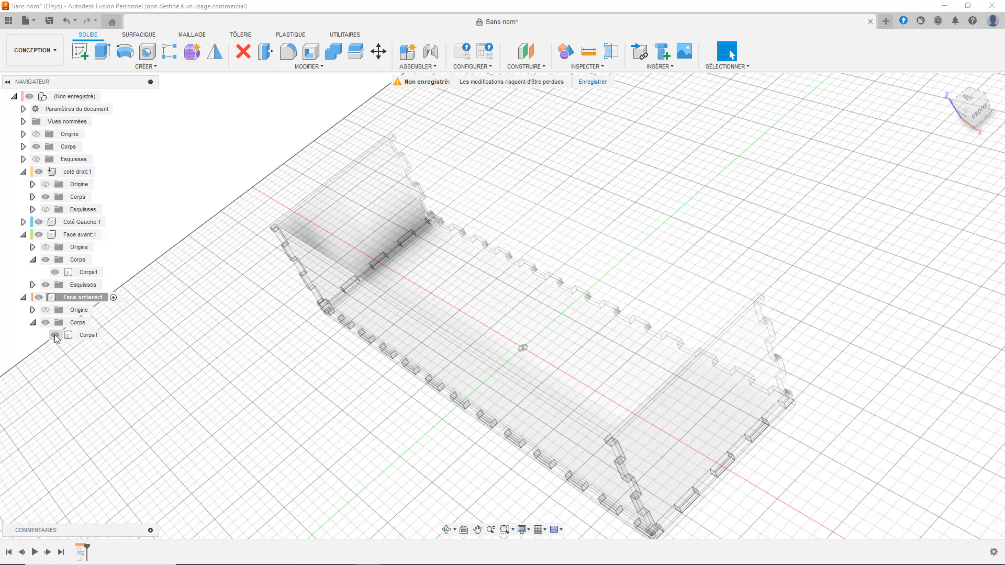
left_click(55, 335)
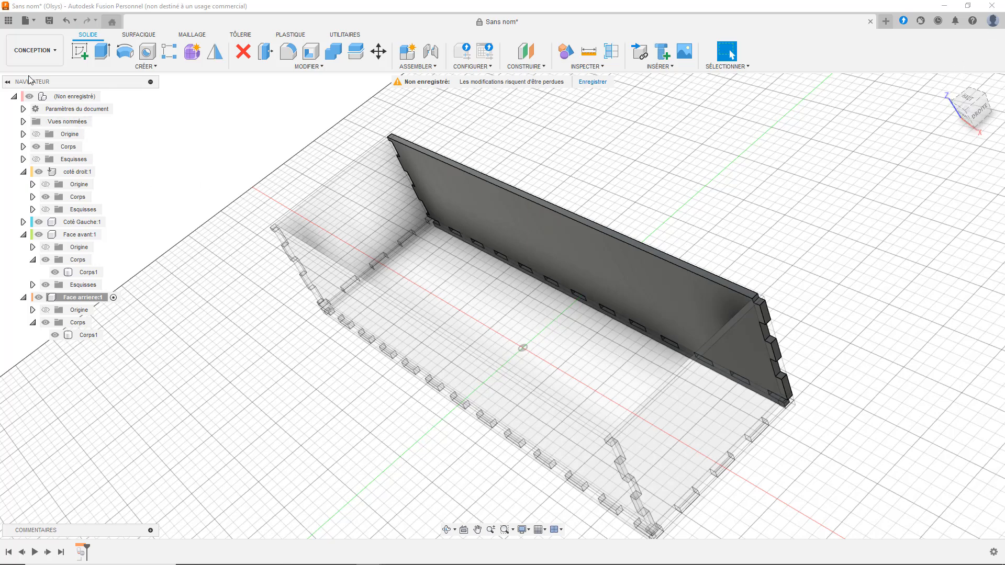
Activate the top-level assembly and examine how the front panel's finger joints meet the left side panel and base.
left_click(105, 97)
left_click(779, 169)
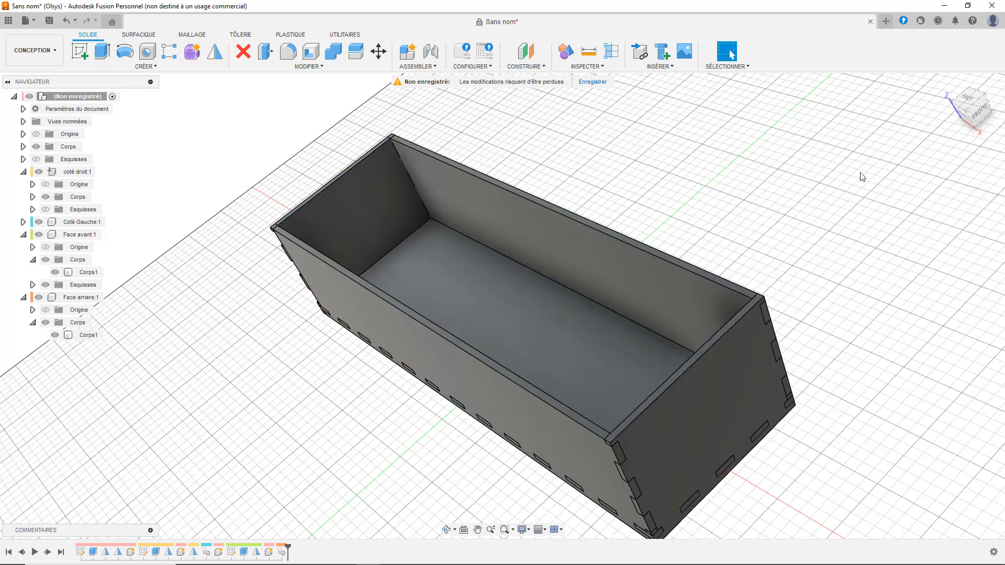
left_click(948, 84)
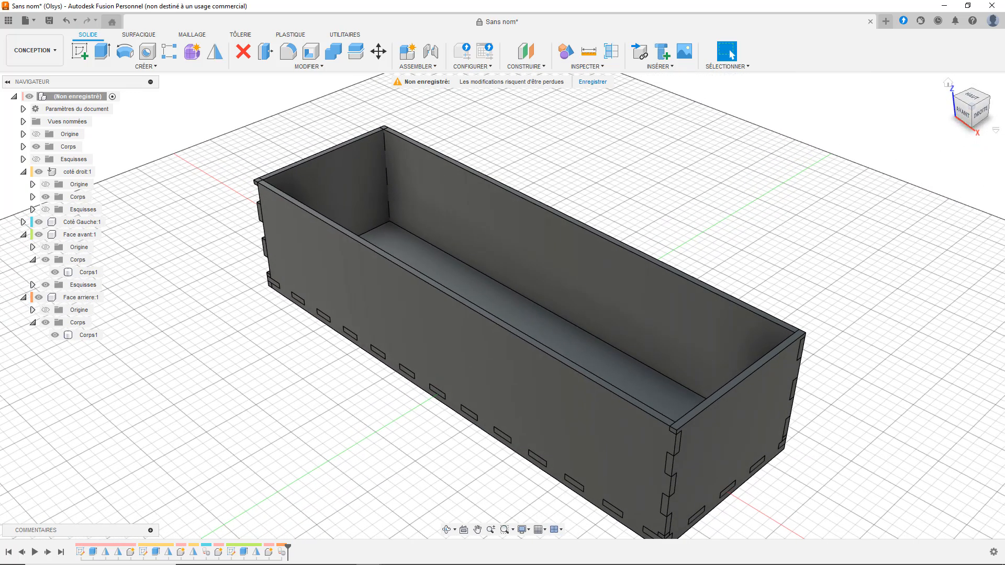
mouse_move(970, 122)
left_mouse_down()
mouse_move(978, 99)
mouse_move(1003, 108)
mouse_move(1004, 124)
mouse_move(984, 131)
mouse_move(961, 99)
mouse_move(941, 118)
mouse_move(931, 104)
mouse_move(982, 117)
left_mouse_up()
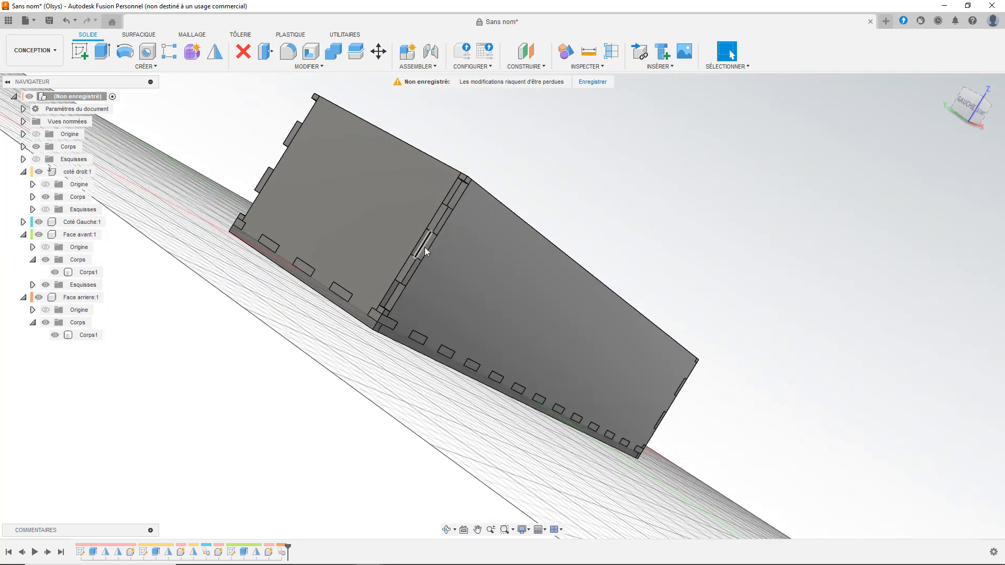
left_click(396, 274)
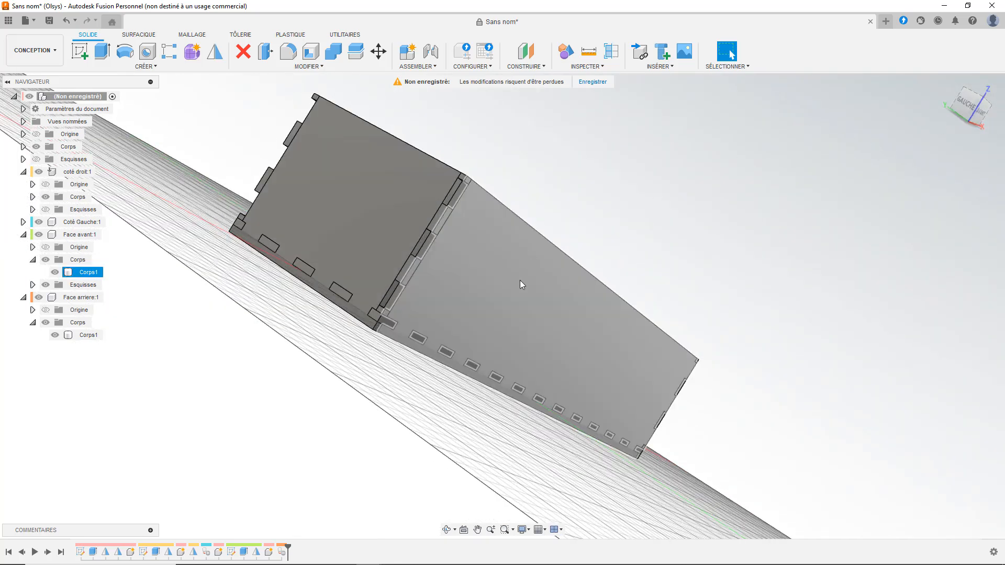
left_click(520, 280)
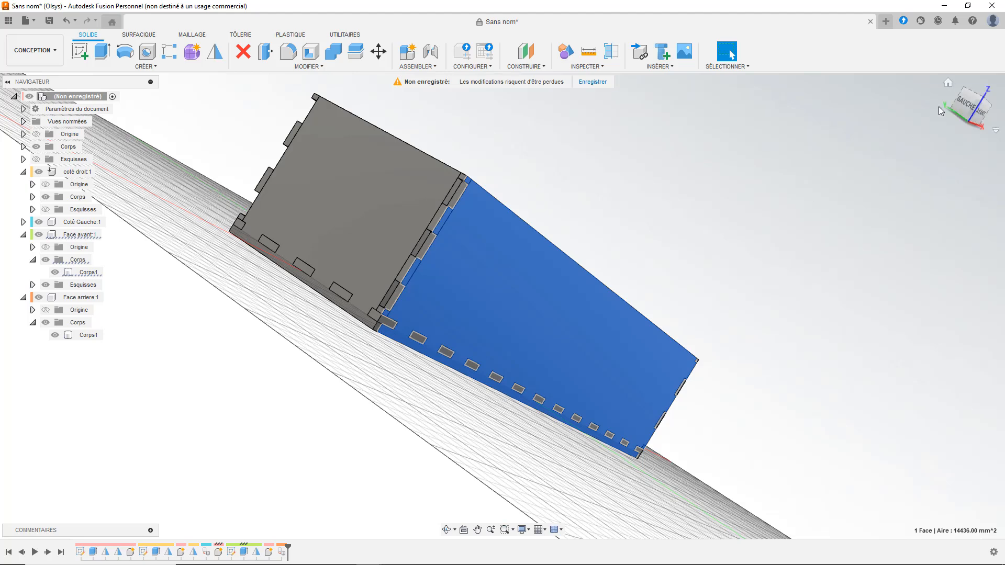
left_click(948, 87)
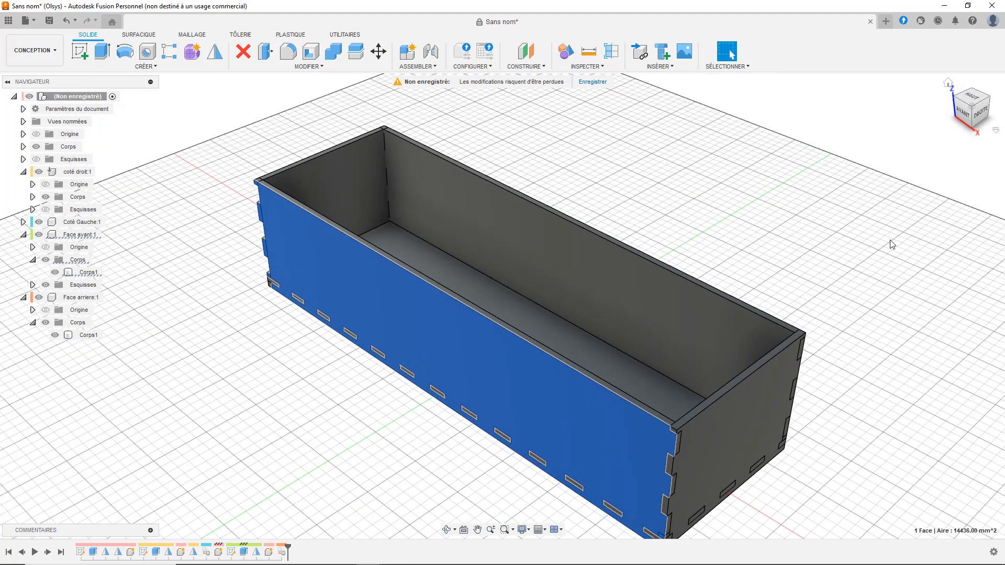
left_click(803, 258)
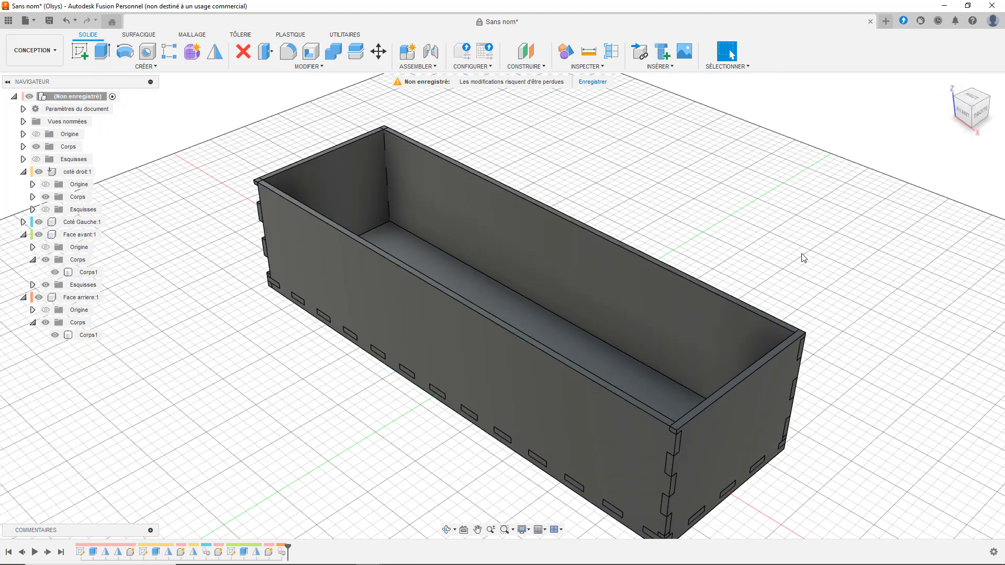
left_click(375, 306)
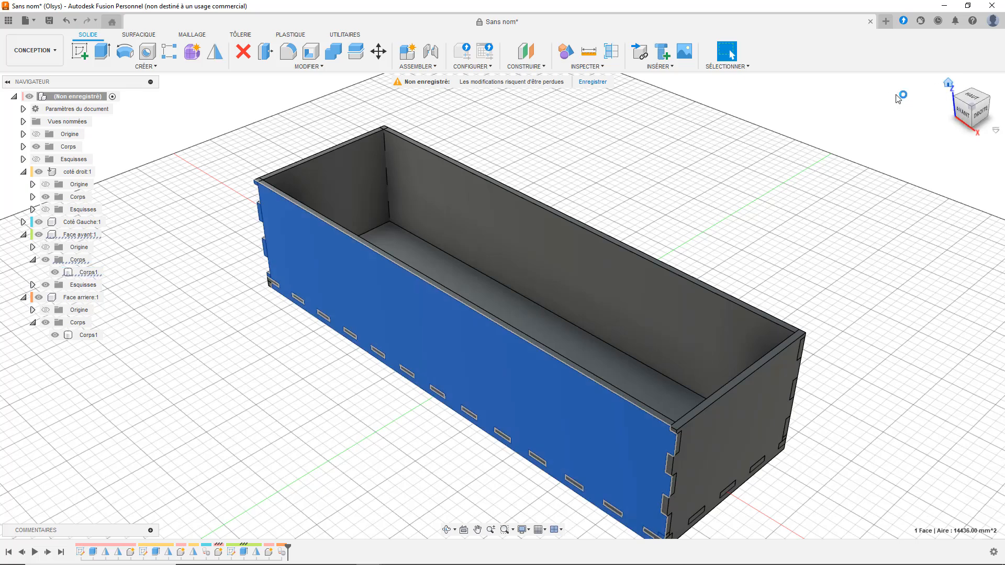
left_click(623, 187)
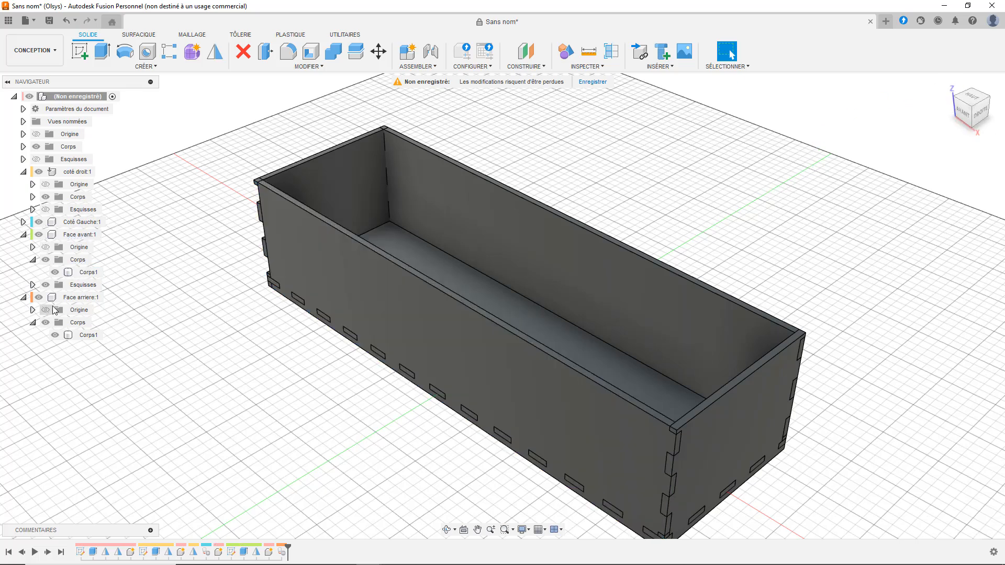
Hide the back panel body and open the sketch of the Face avant component for editing.
left_click(46, 322)
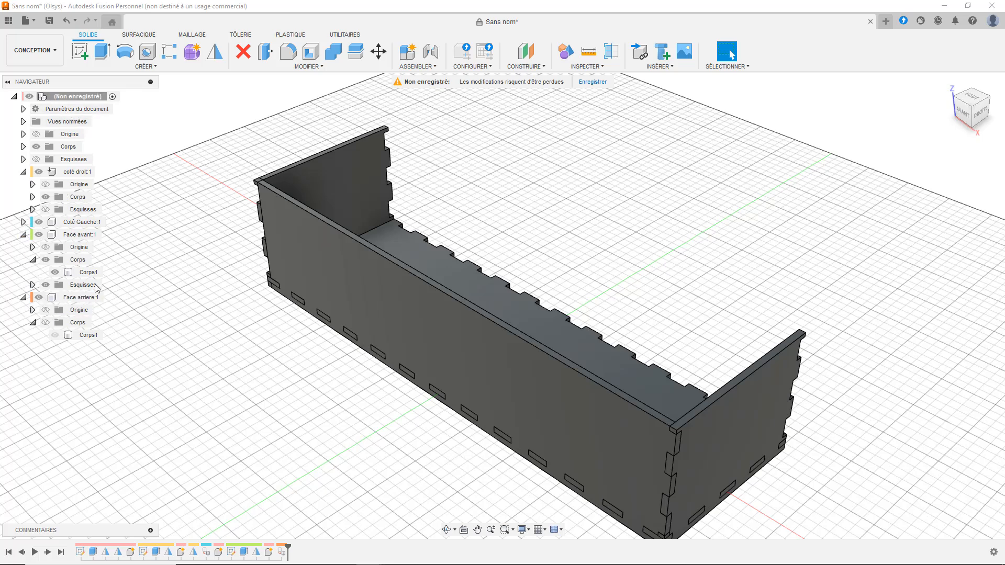
left_click(107, 235)
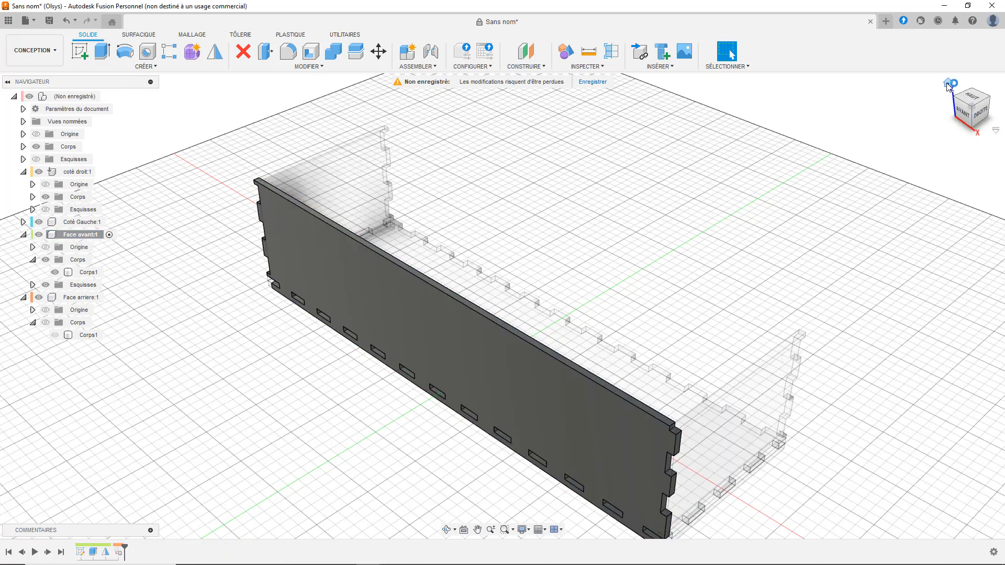
left_click(964, 112)
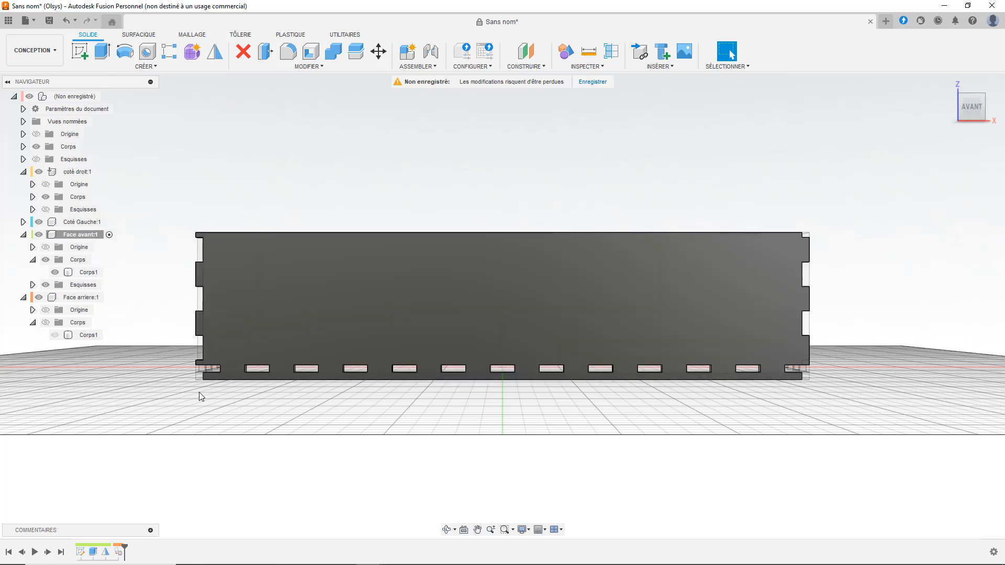
double_click(80, 552)
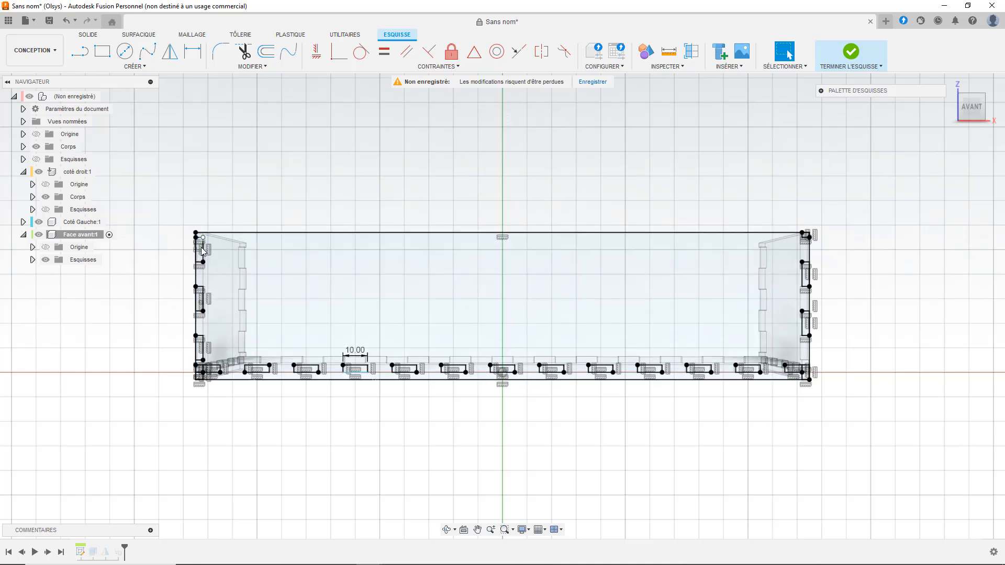
Delete the three notch rectangles along the left edge of the front panel sketch.
scroll(203, 254, "up", 5)
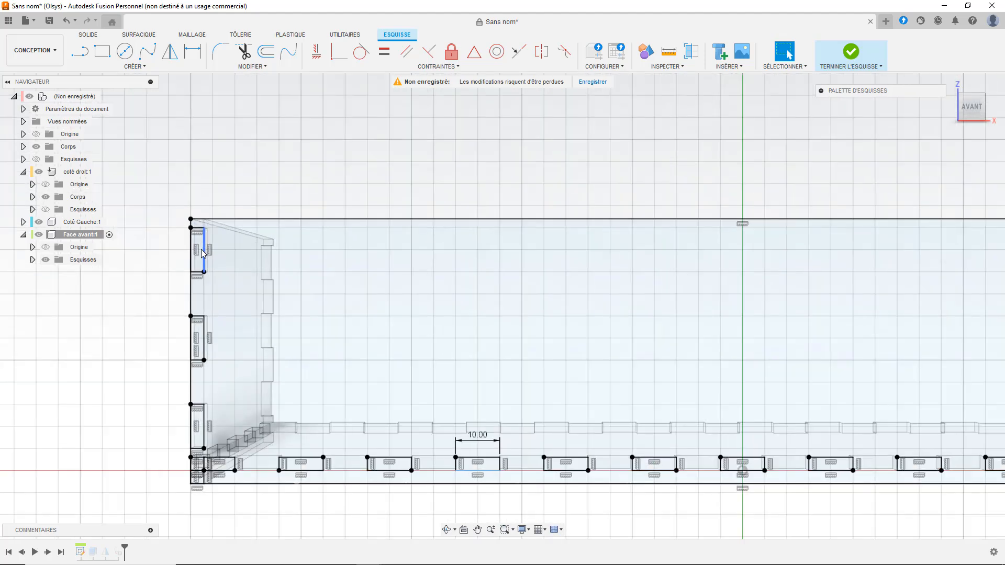
double_click(206, 242)
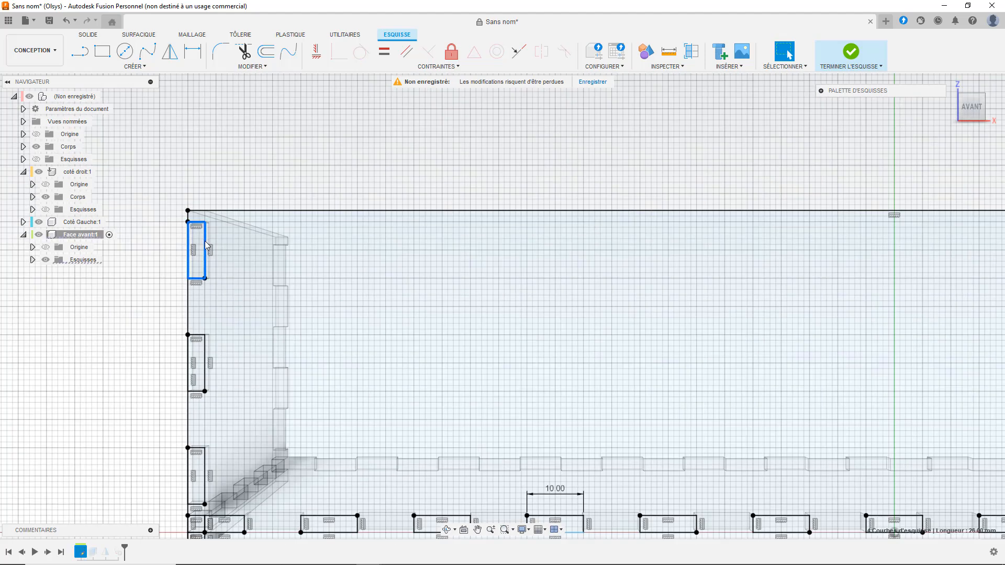
key("Delete")
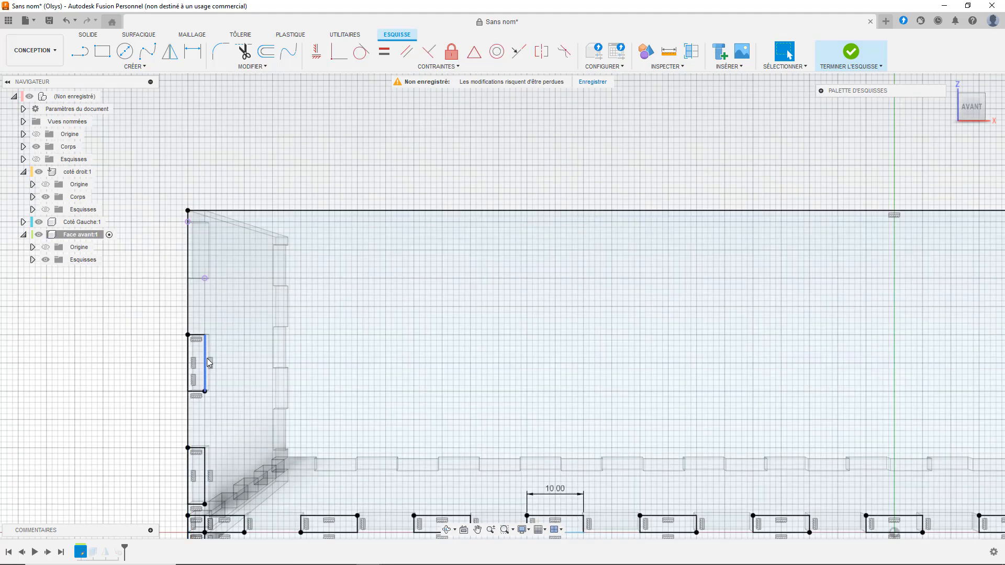
left_click(204, 363)
double_click(205, 364)
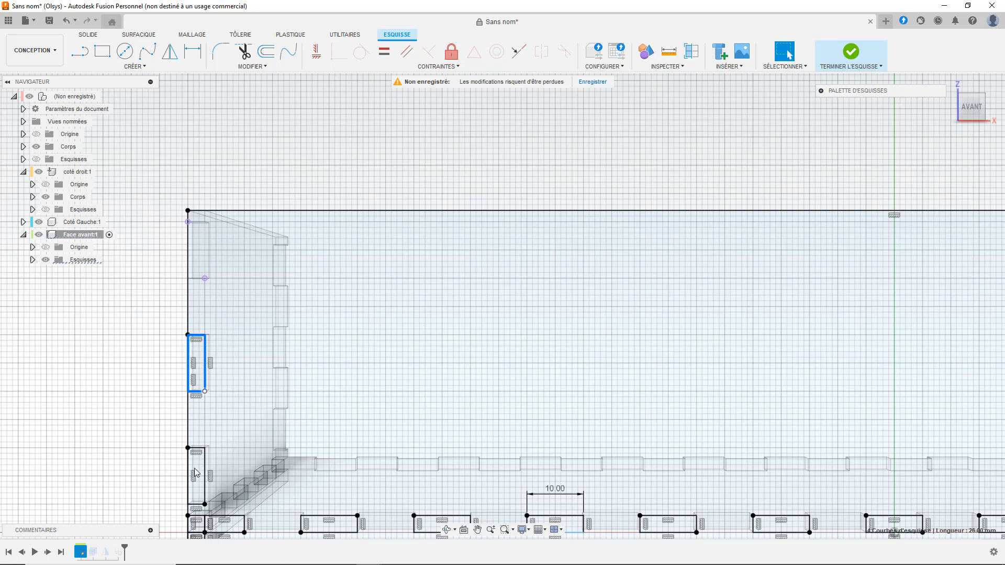
key("Delete")
left_click(205, 475)
double_click(204, 475)
key("Delete")
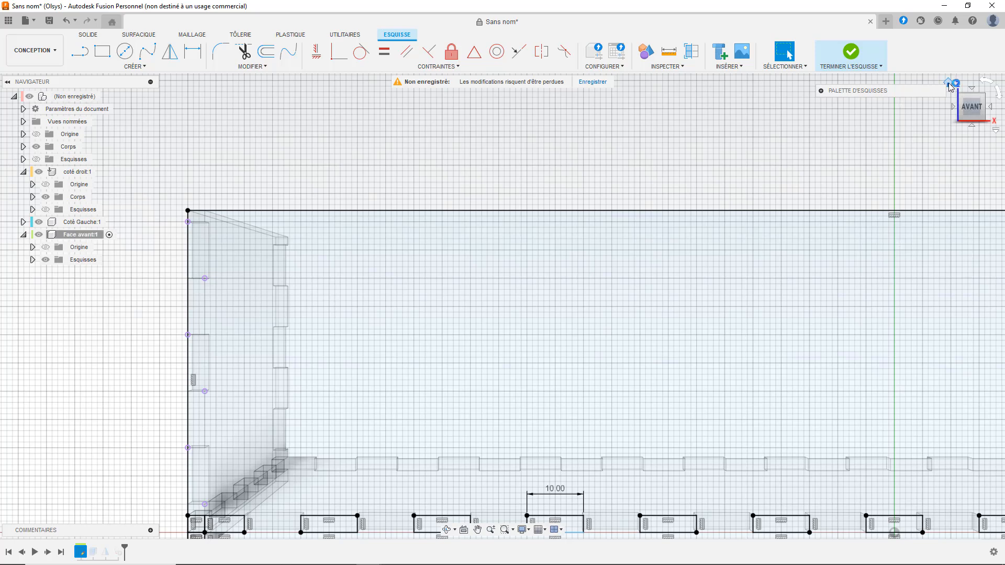
Sketch a 3 × 2 mm rectangle in the panel's upper left corner and two 3 × 10 mm notch rectangles spaced down the left edge.
left_click(948, 83)
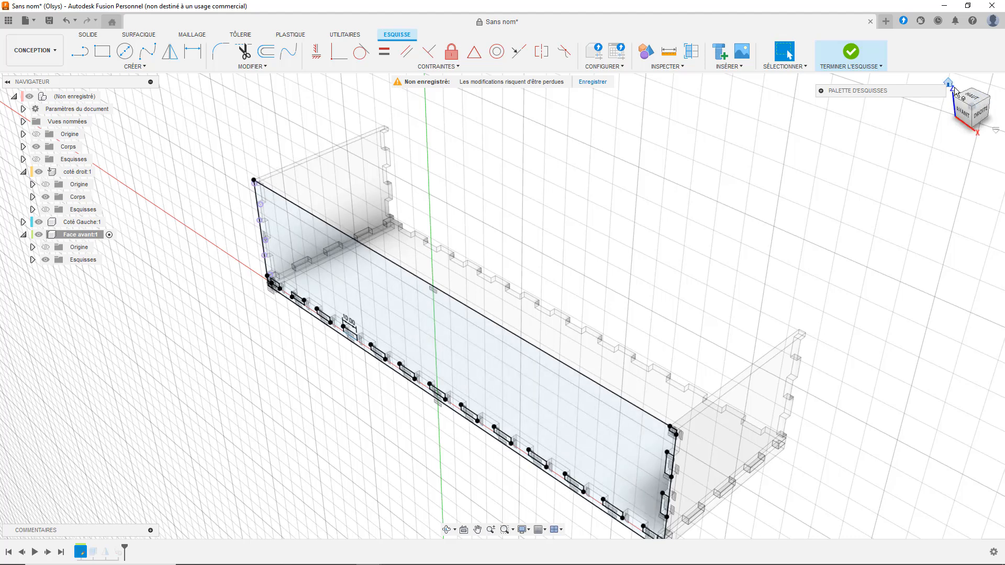
left_click(965, 110)
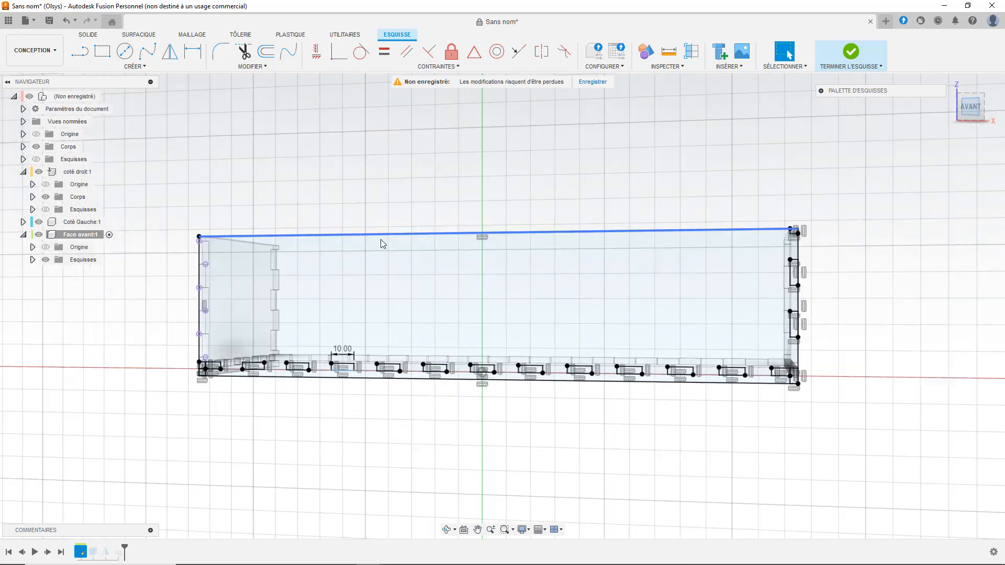
left_click(102, 51)
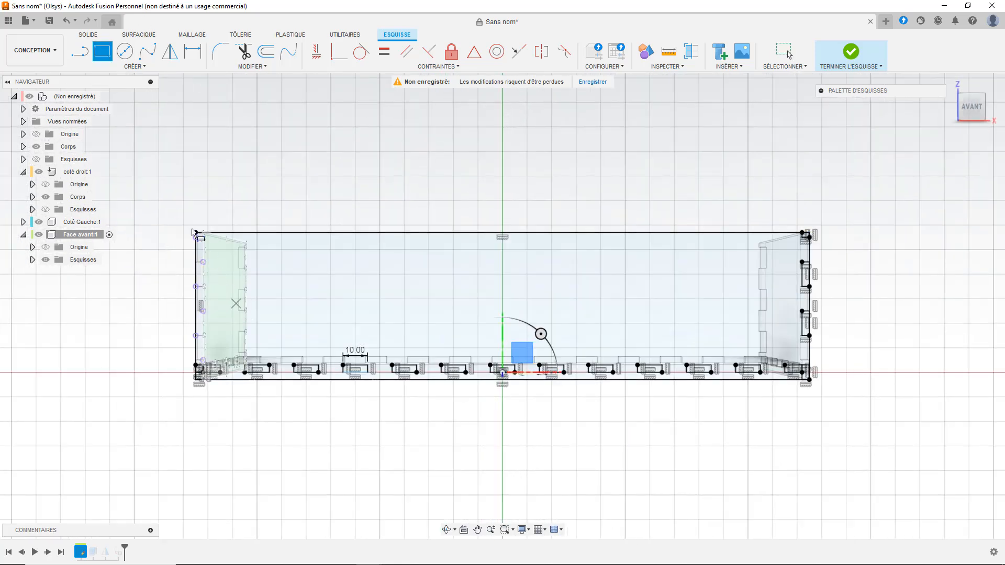
left_click(197, 236)
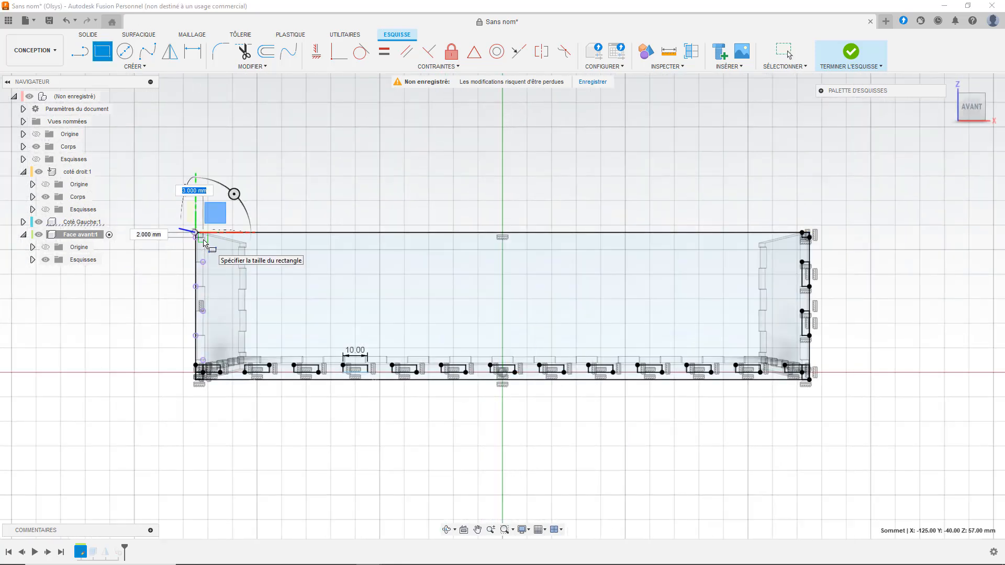
left_click(203, 239)
left_click(196, 262)
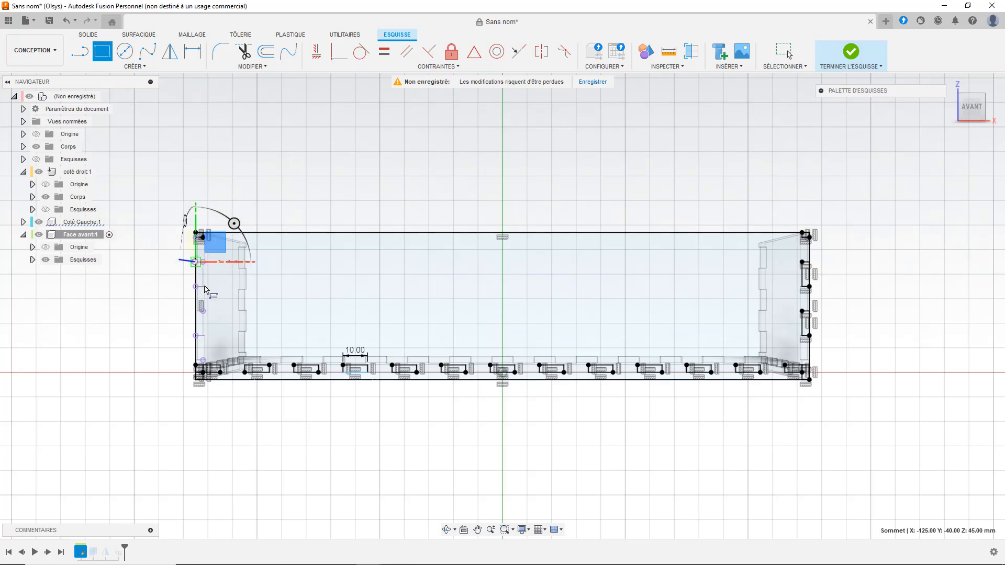
left_click(204, 287)
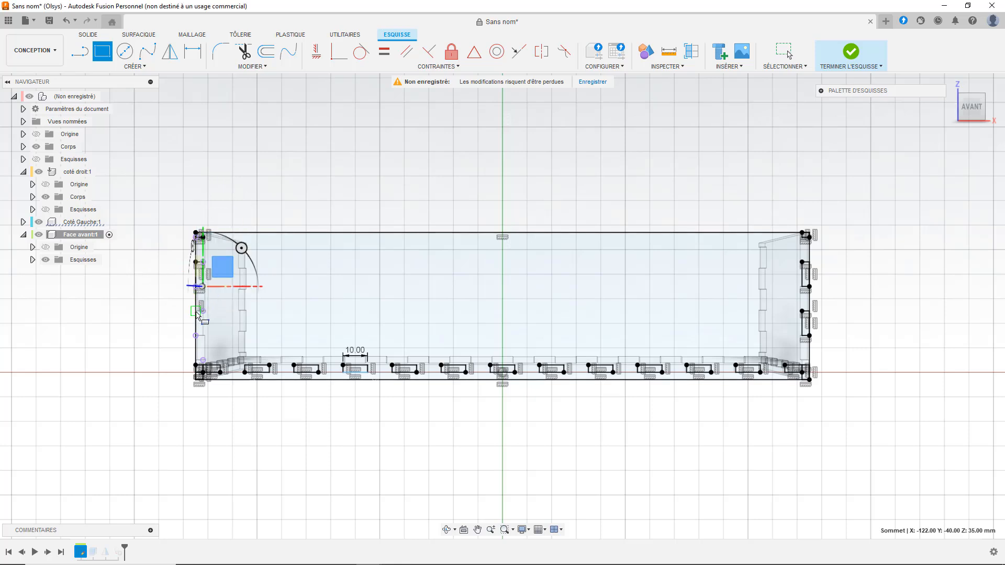
left_click(196, 312)
left_click(204, 336)
Sketch a 3 × 2 mm rectangle on the left edge directly above the lower left corner notch rectangles.
scroll(190, 363, "up", 2)
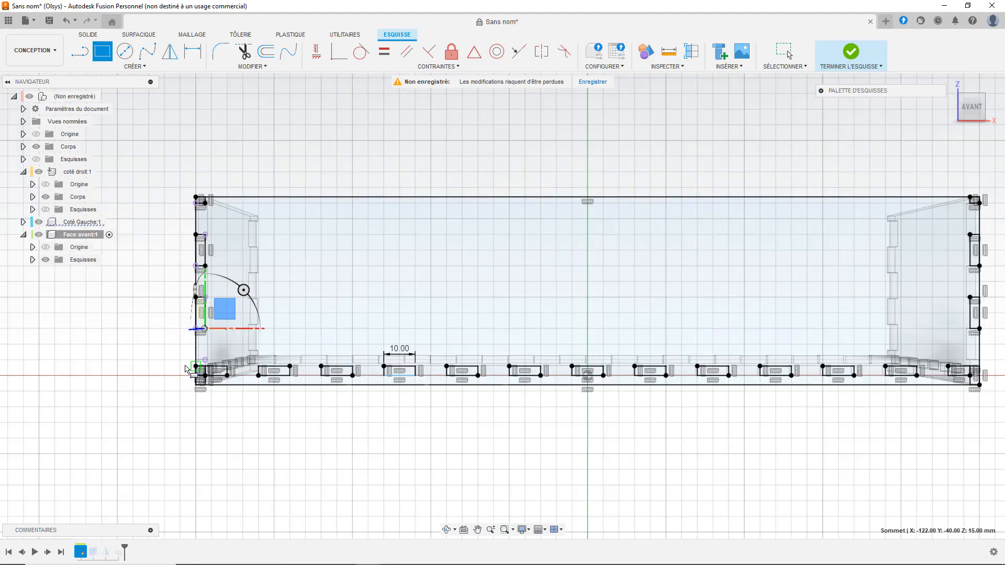
scroll(185, 368, "up", 3)
scroll(219, 402, "up", 2)
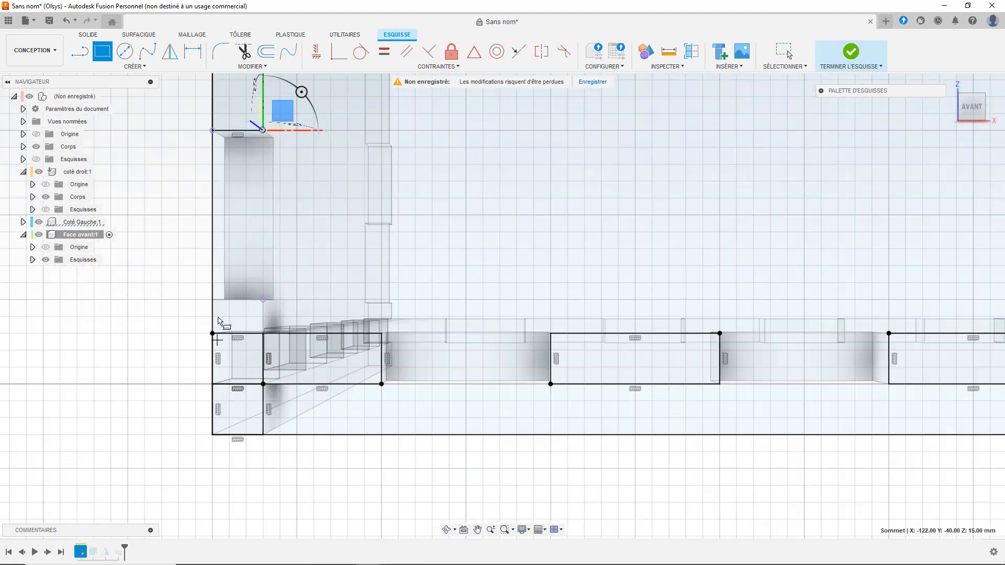
left_click(211, 299)
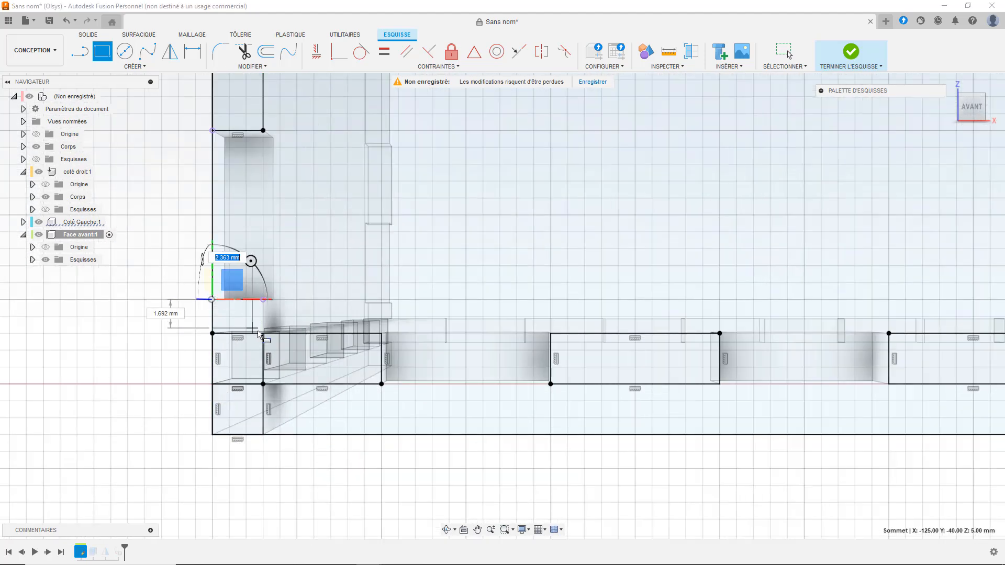
left_click(262, 333)
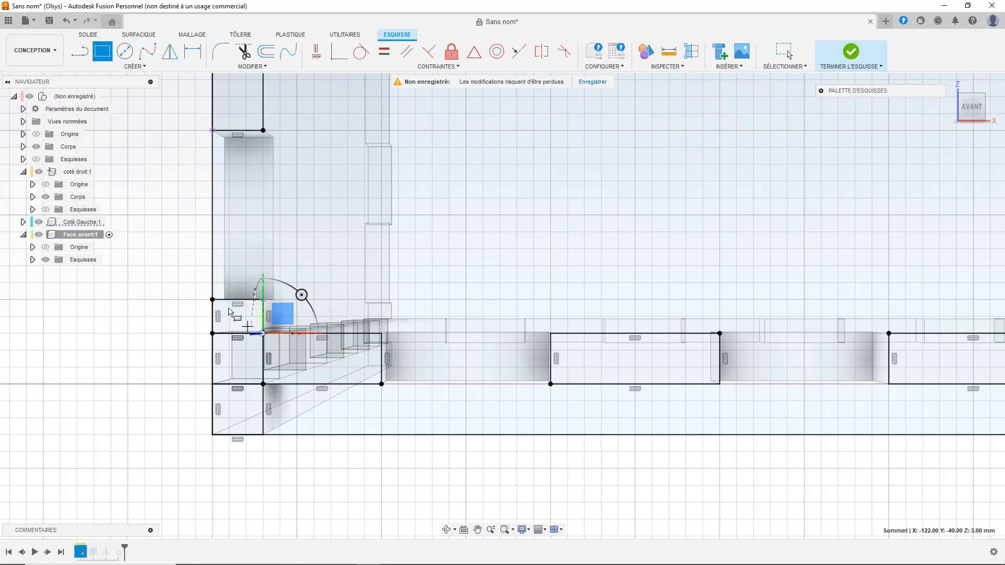
left_click(211, 299)
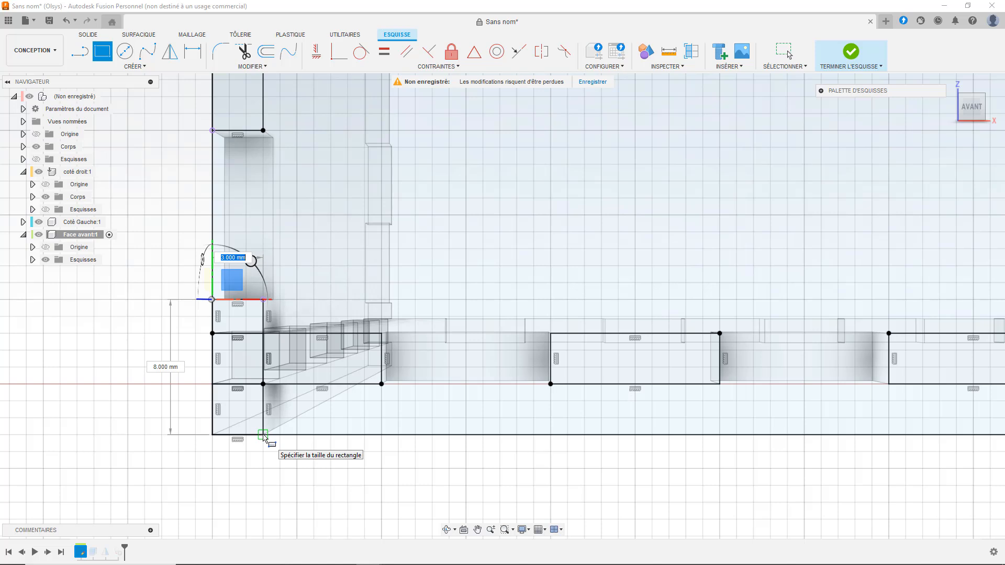
key("Escape")
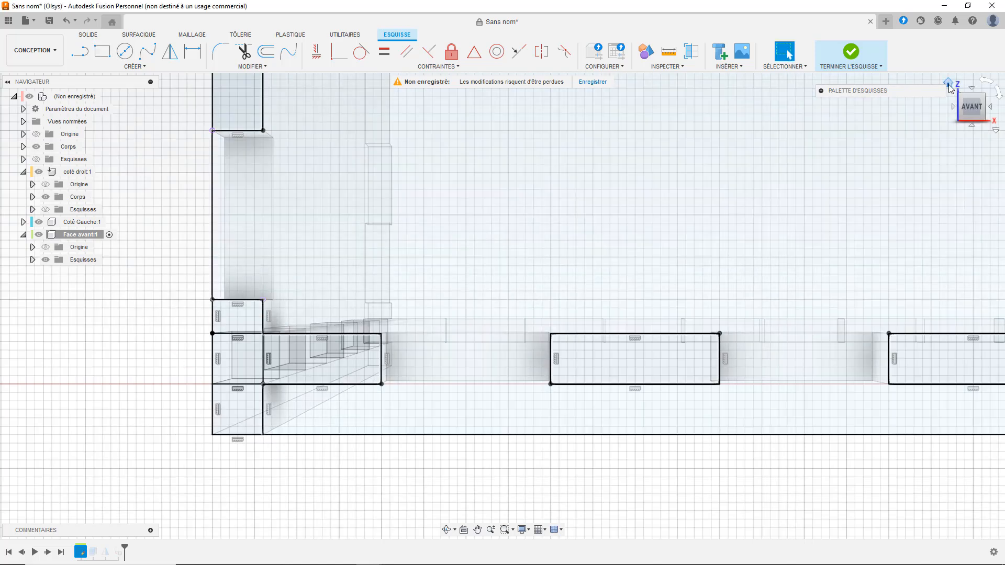
Sketch a matching 3 × 2 mm rectangle on the right edge directly above the lower right corner notch.
left_click(949, 85)
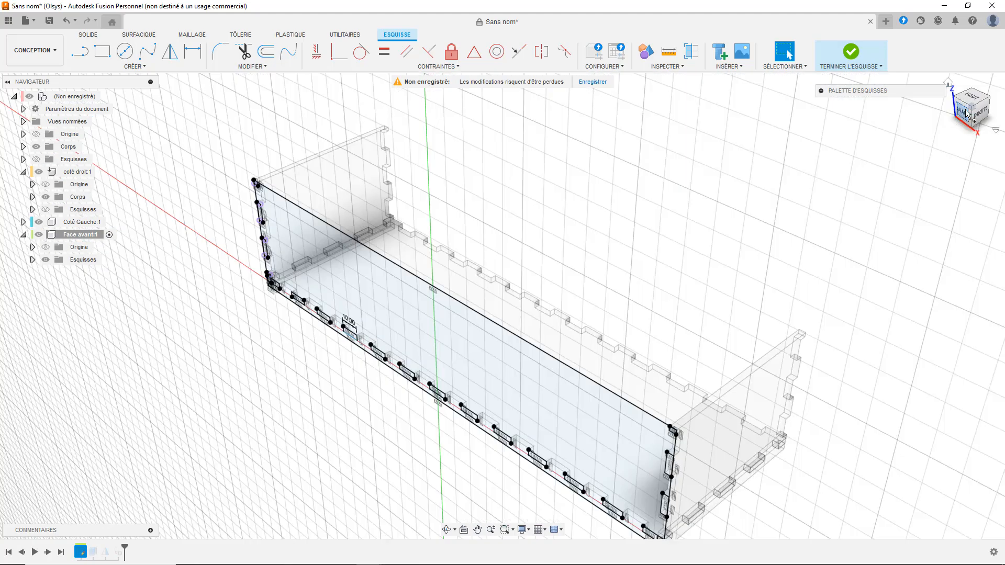
left_click(967, 114)
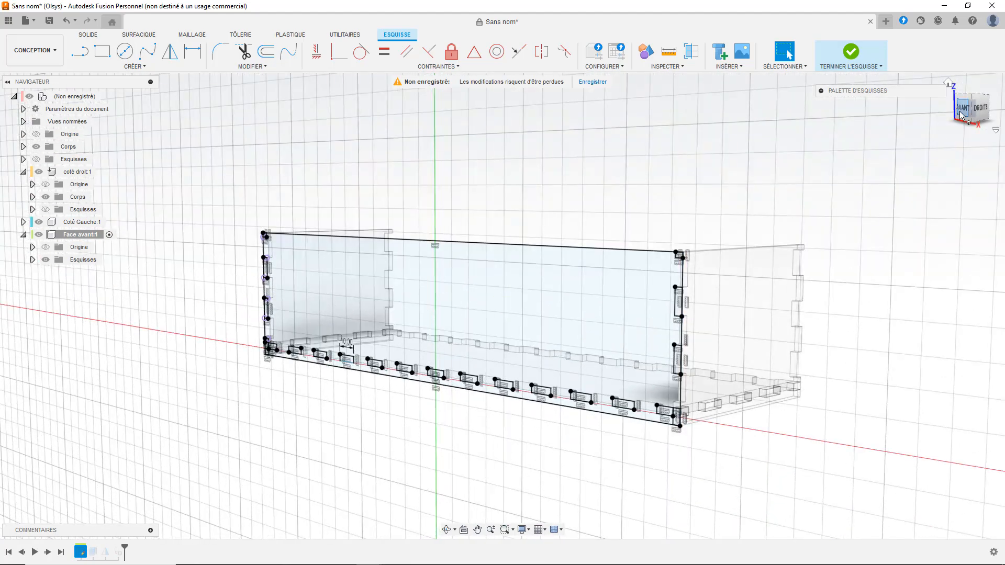
left_click(961, 112)
scroll(839, 361, "up", 6)
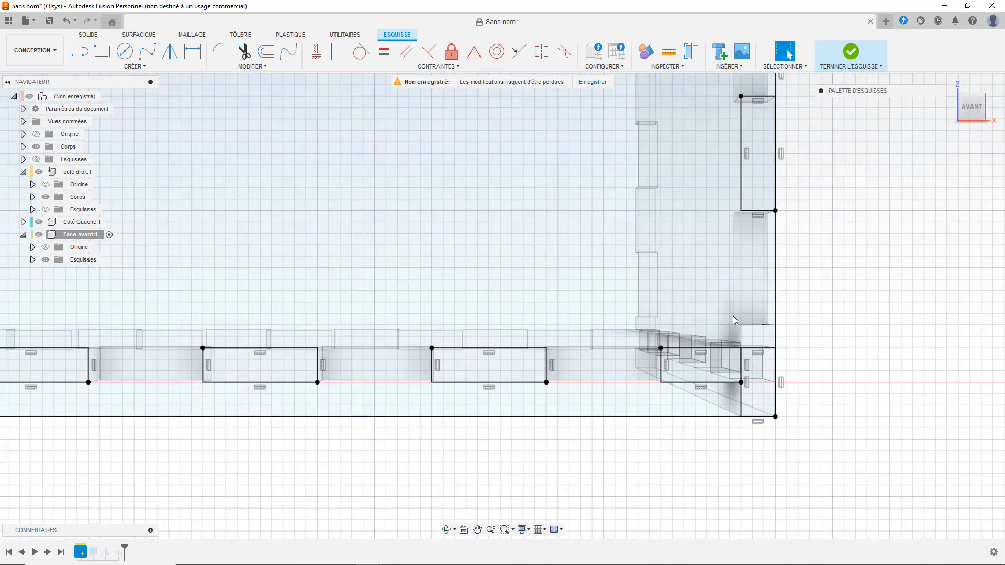
key("r")
left_click(736, 325)
left_click(775, 358)
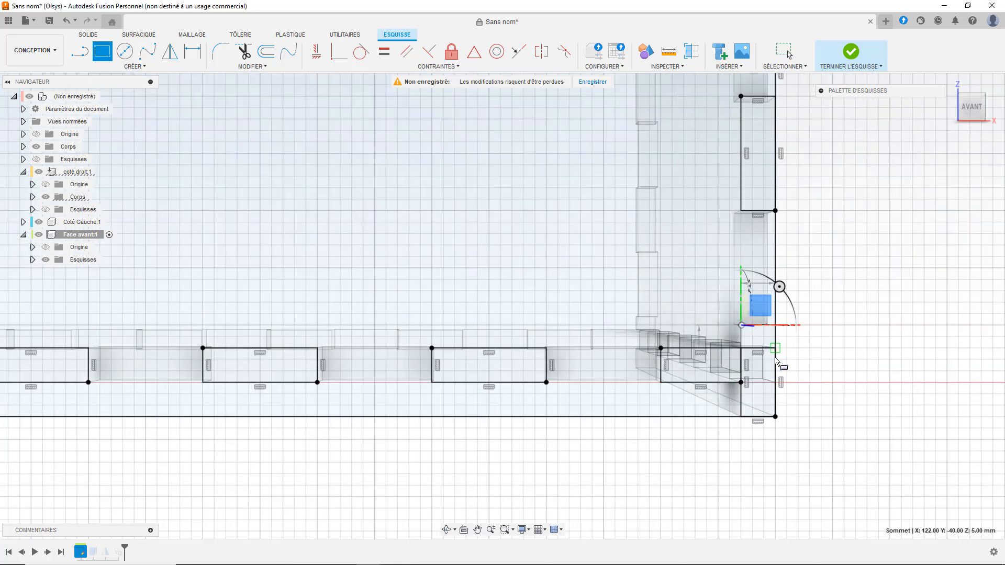
key("Escape")
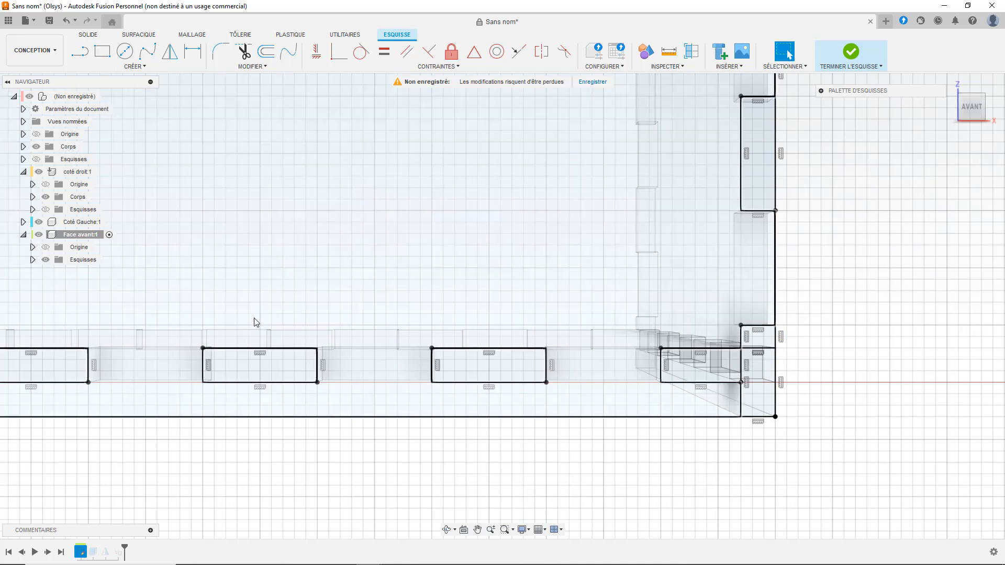
Finish the sketch and extrude the corrected front panel profile -3 mm as a new body.
left_click(302, 280)
key("e")
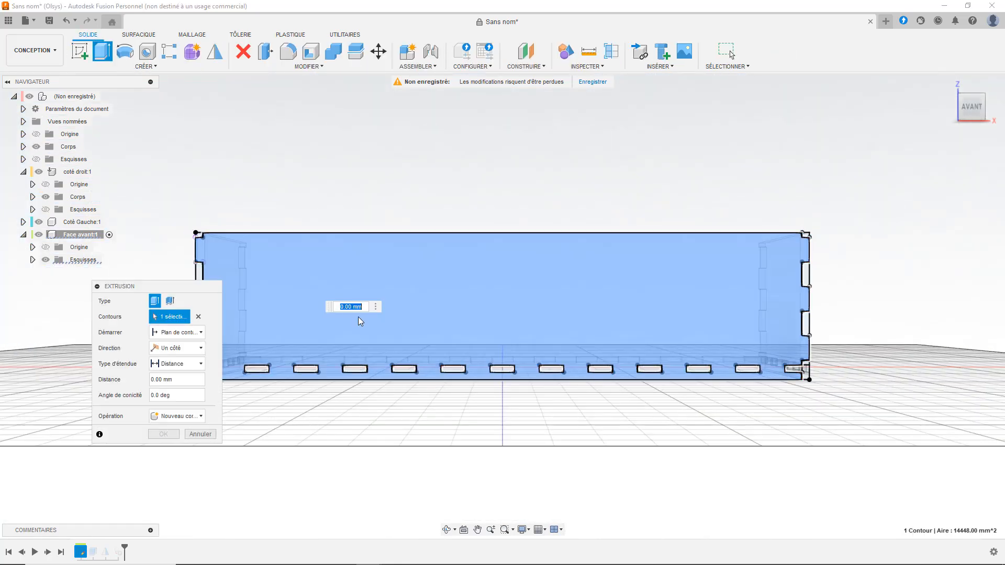
type("-3")
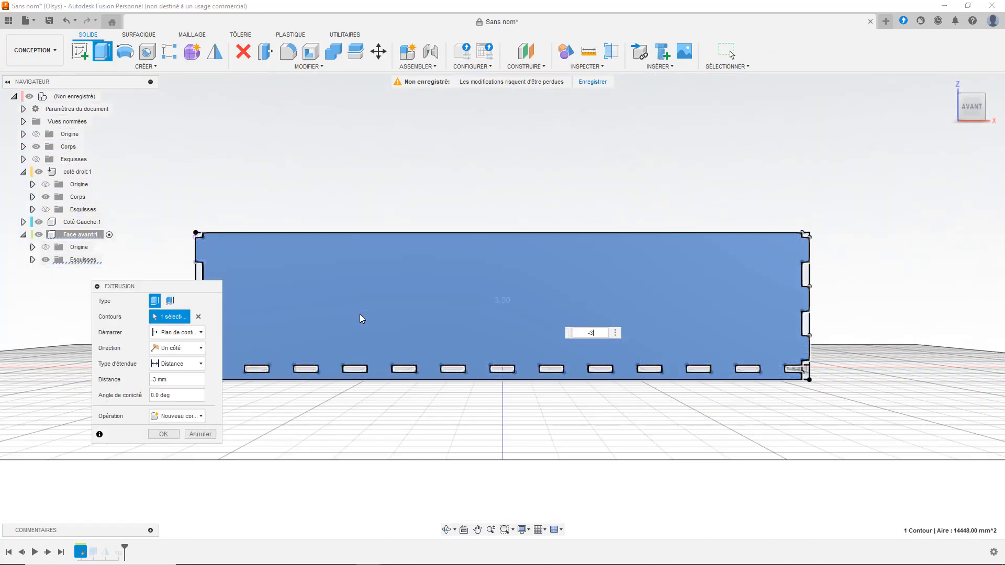
key("Return")
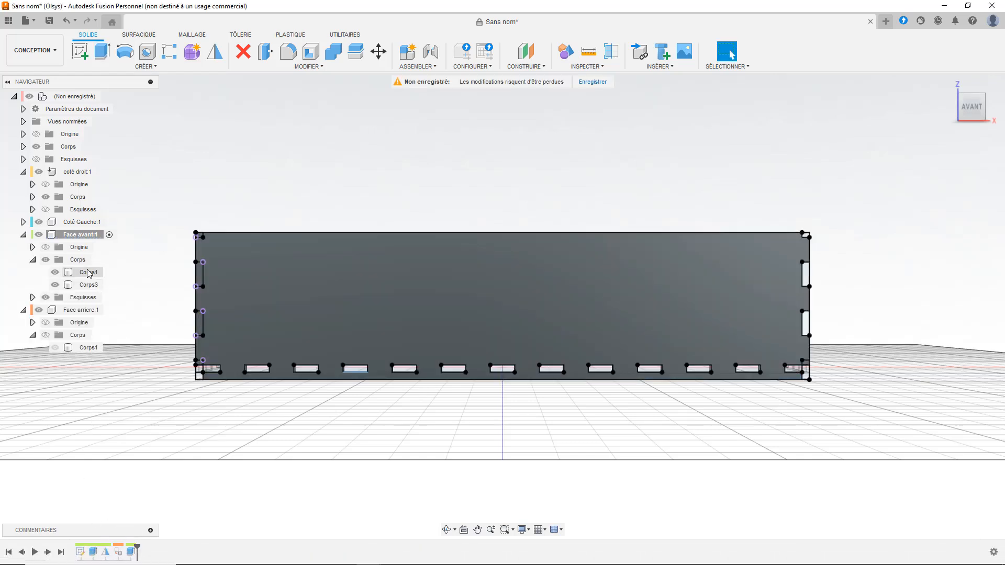
Toggle the visibility of the front panel's old body Corps1 to identify it, then delete that body.
left_click(56, 275)
left_click(55, 272)
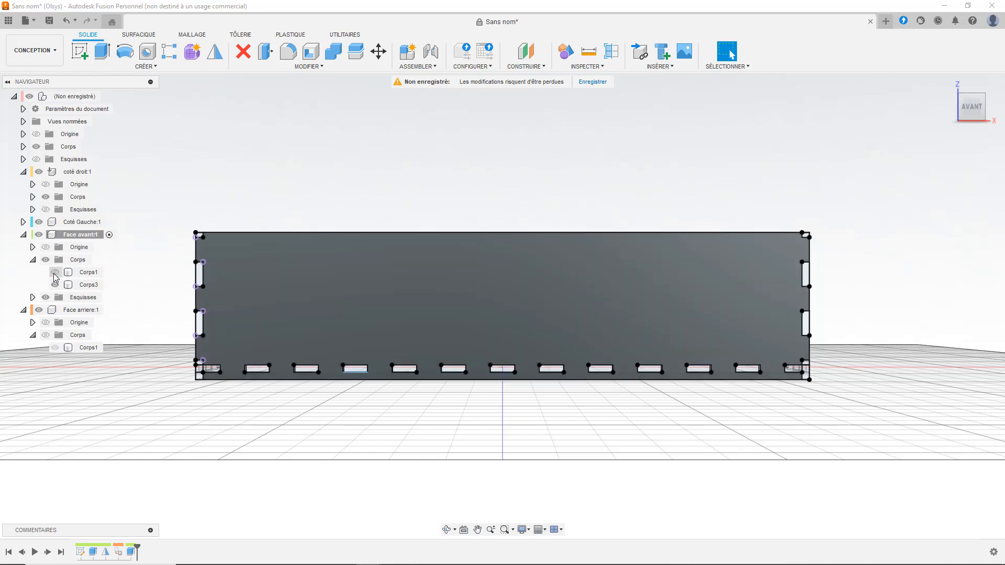
left_click(53, 273)
left_click(74, 276)
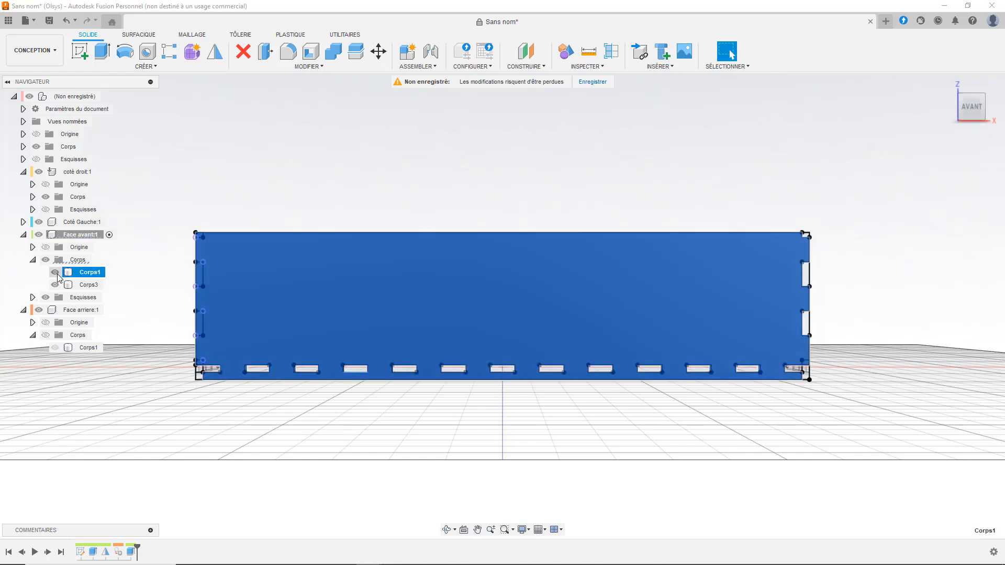
right_click(75, 275)
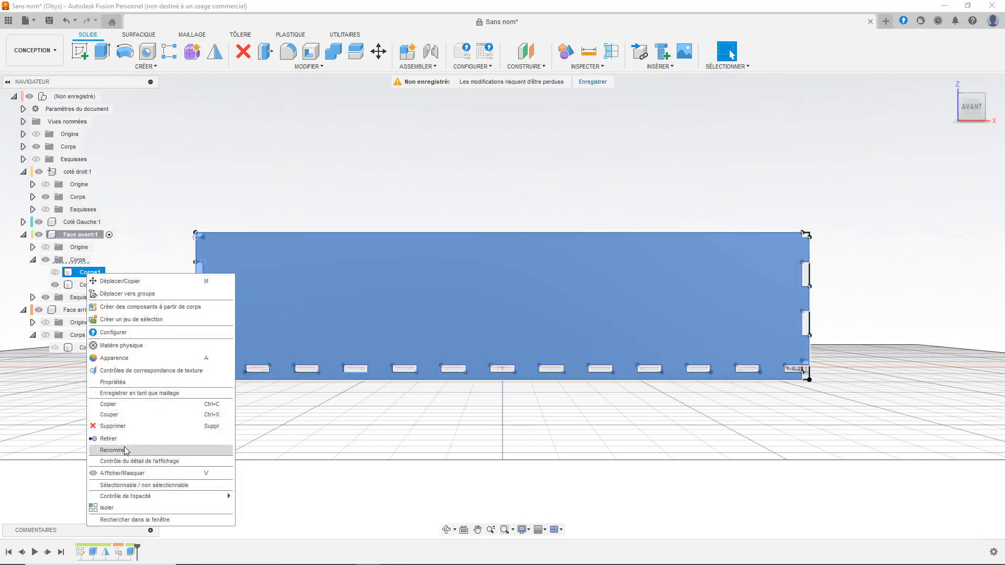
left_click(128, 428)
left_click(571, 294)
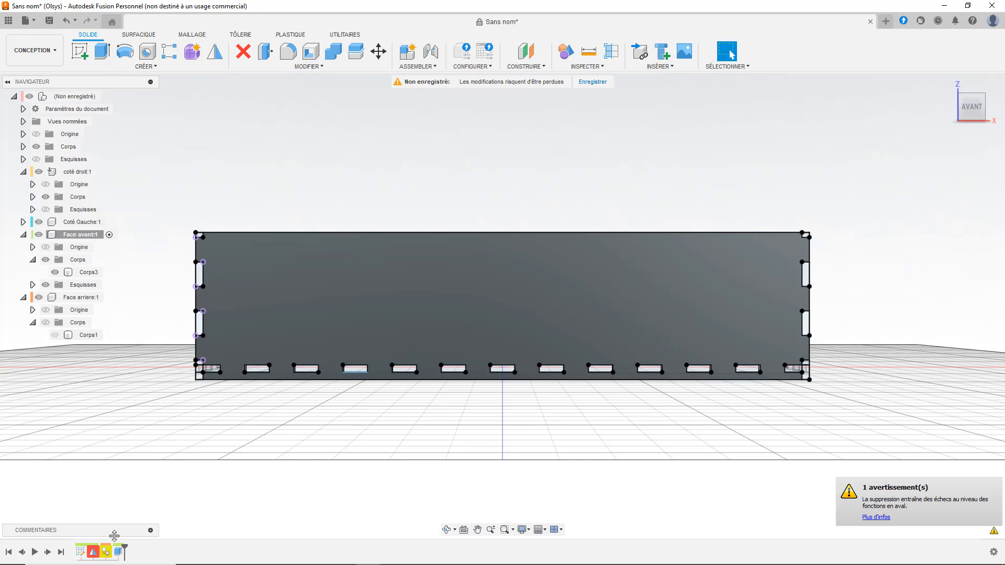
Delete the old mirror feature from the timeline and remove the leftover body Corps1 from the Face arriere component.
right_click(94, 553)
left_click(135, 467)
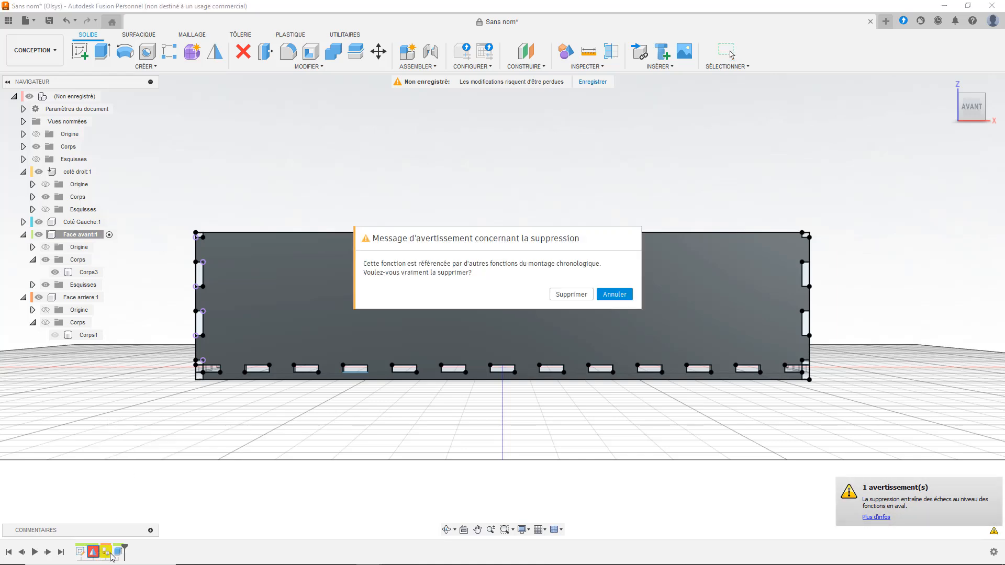
left_click(613, 294)
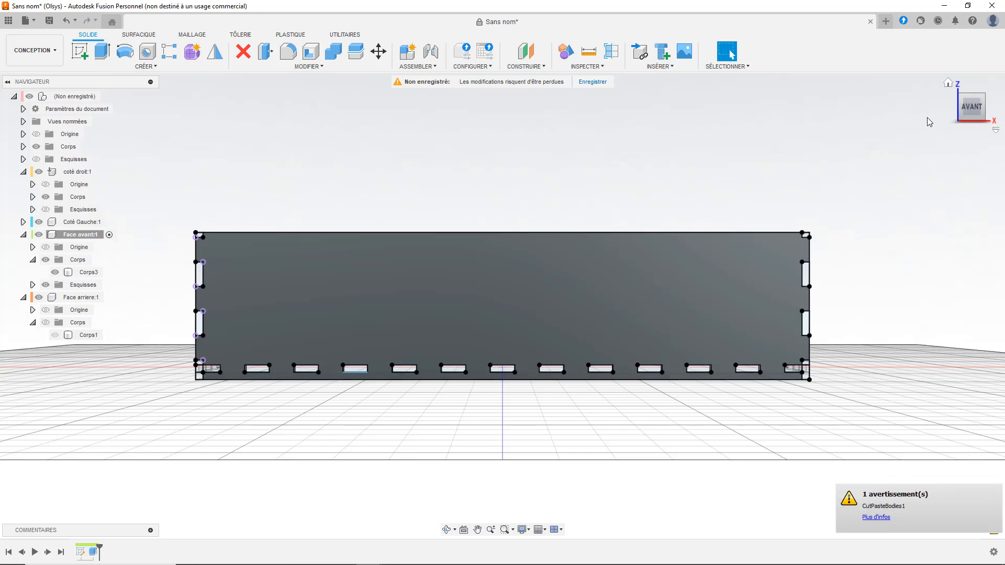
left_click(948, 84)
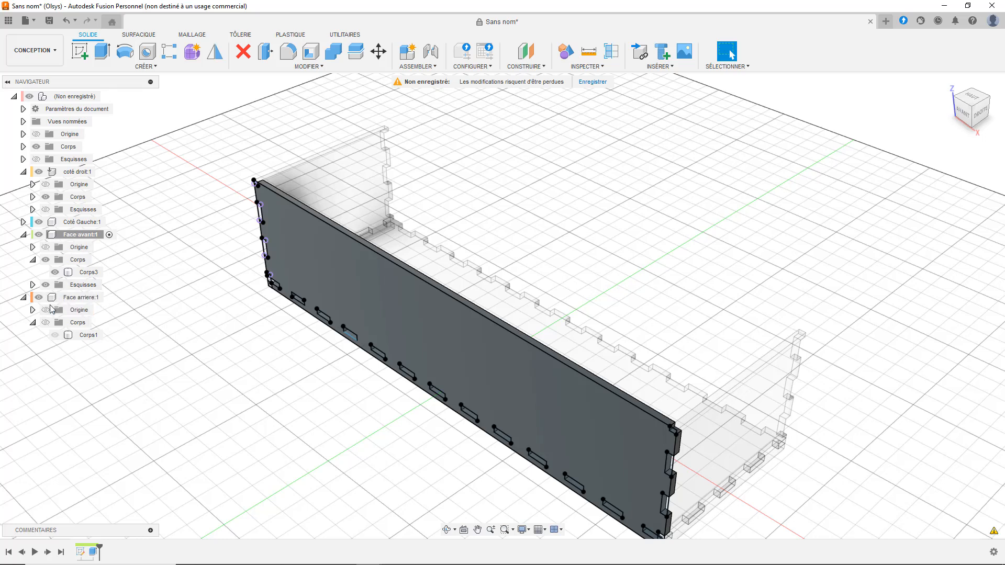
right_click(76, 335)
left_click(100, 234)
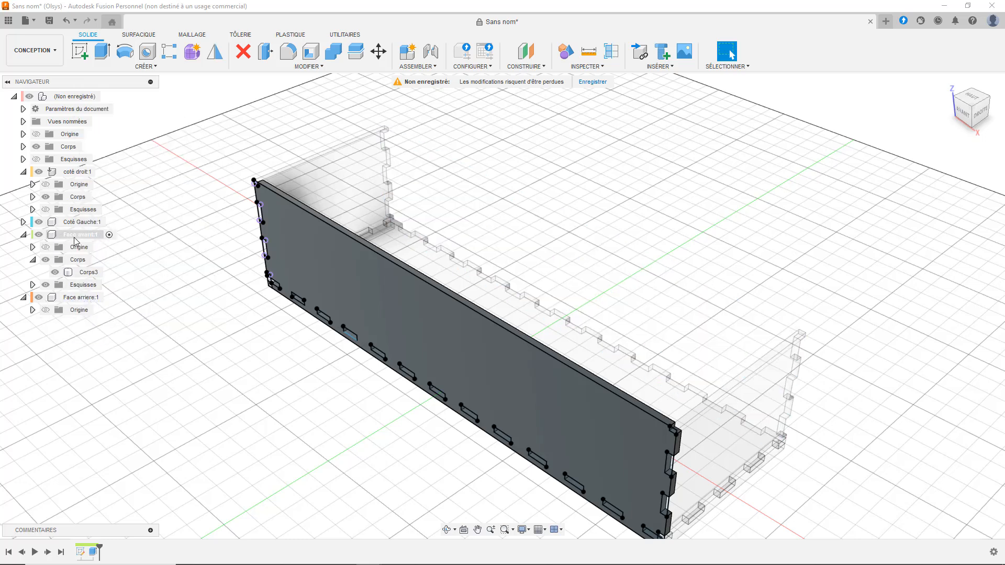
Mirror the corrected front panel body across the box's central lengthwise plane as a new body.
left_click(339, 276)
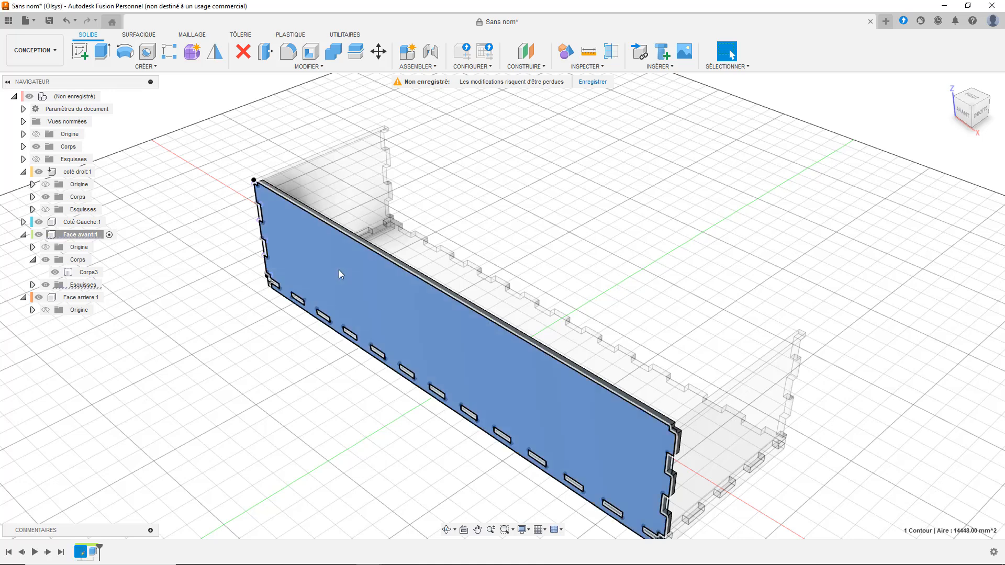
left_click(221, 56)
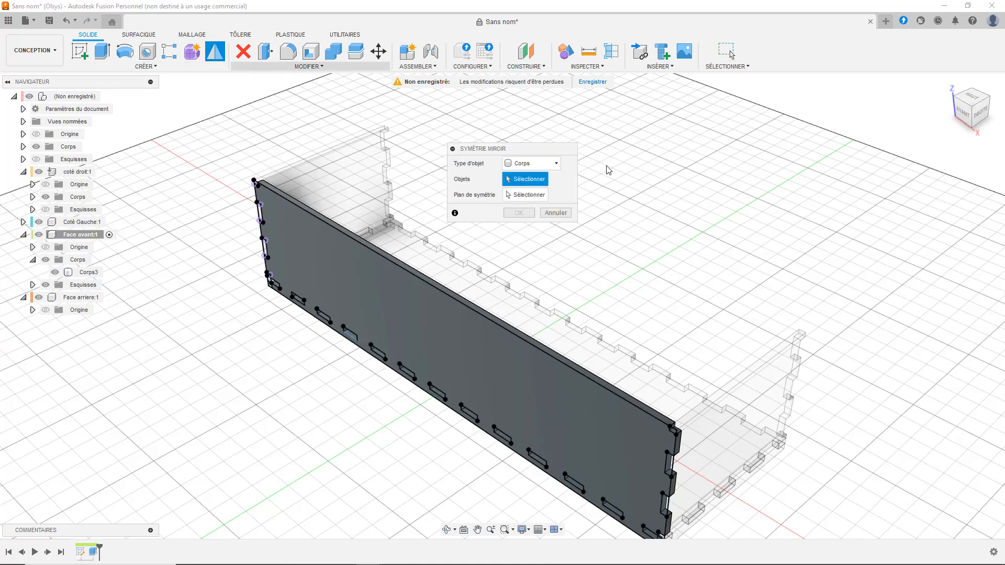
left_click(383, 292)
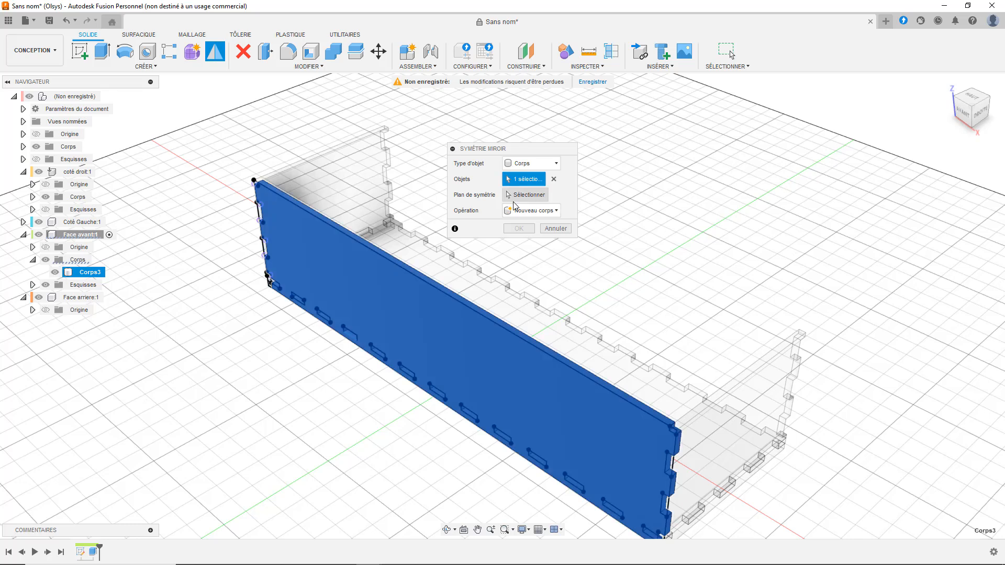
left_click(518, 195)
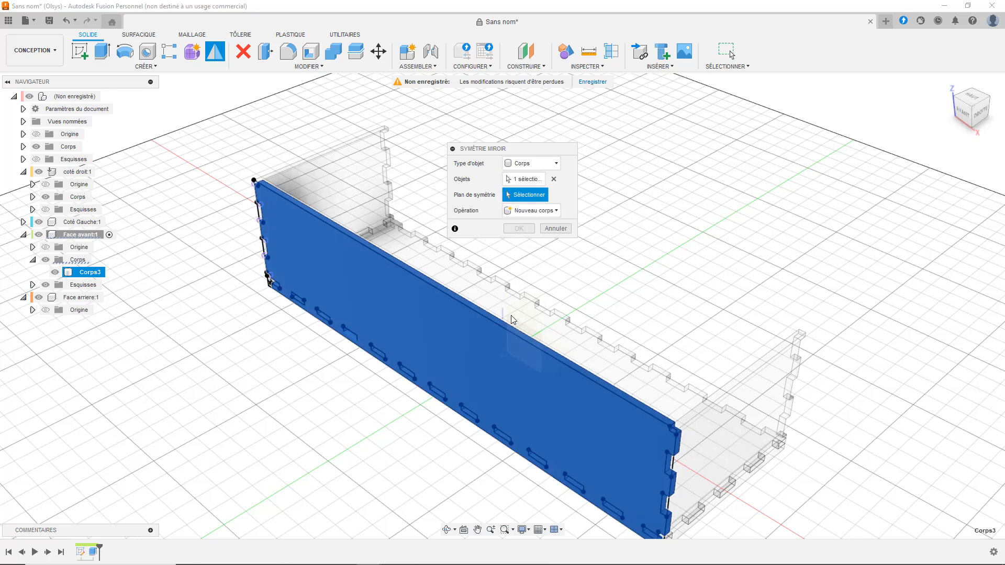
left_click(520, 328)
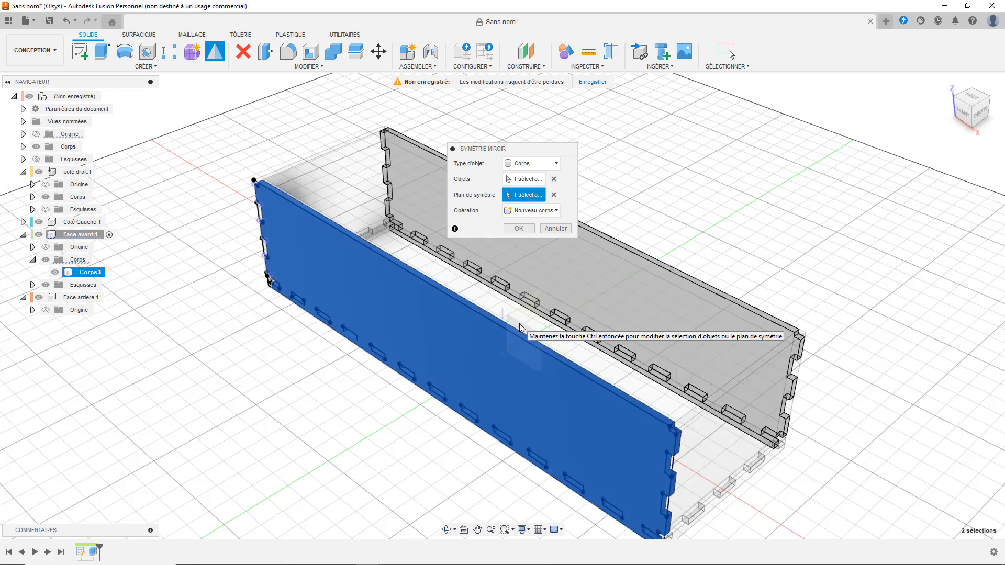
left_click(525, 231)
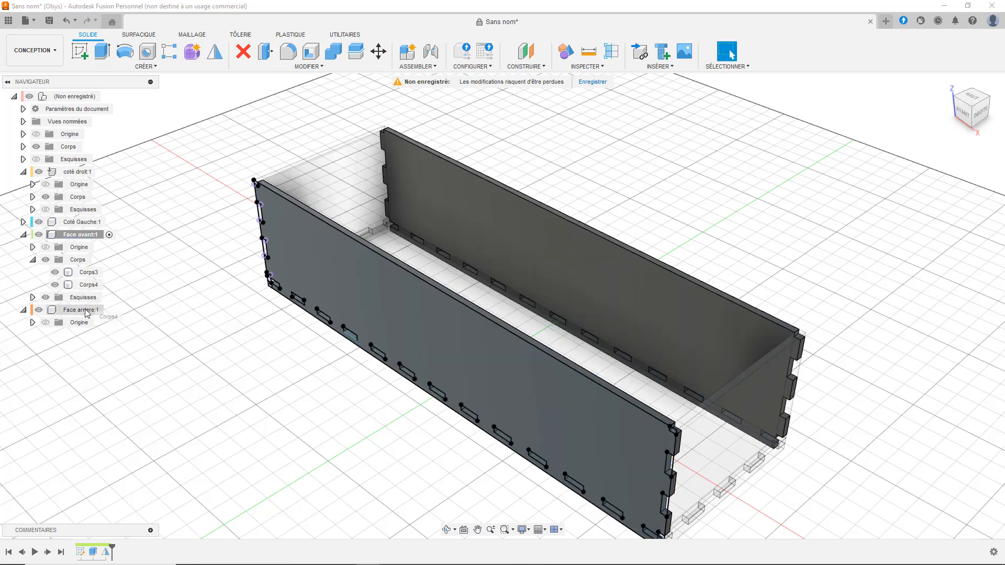
Move the mirrored panel body into the Face arriere component and activate the top-level component.
left_click_drag(87, 313, 88, 313)
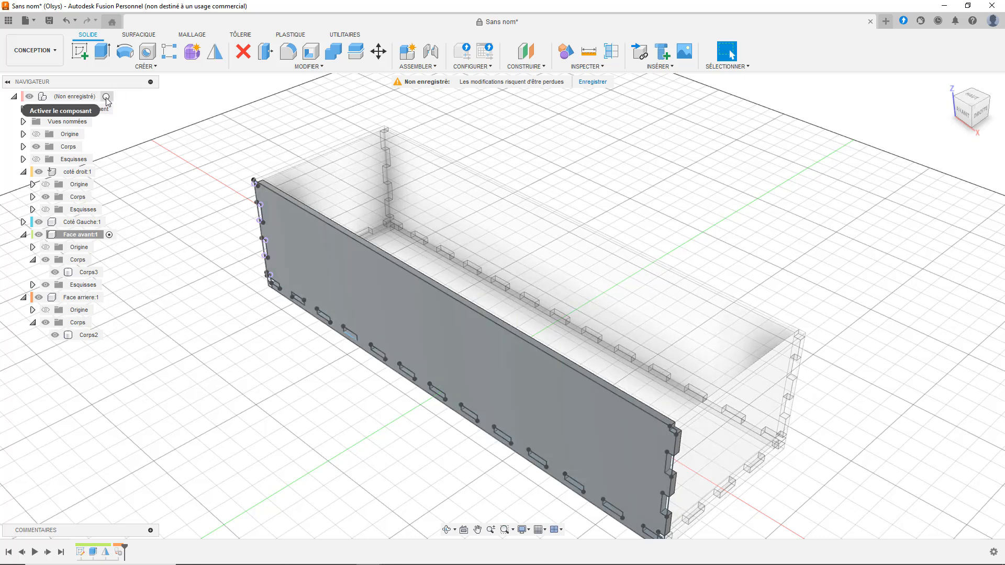
left_click(106, 98)
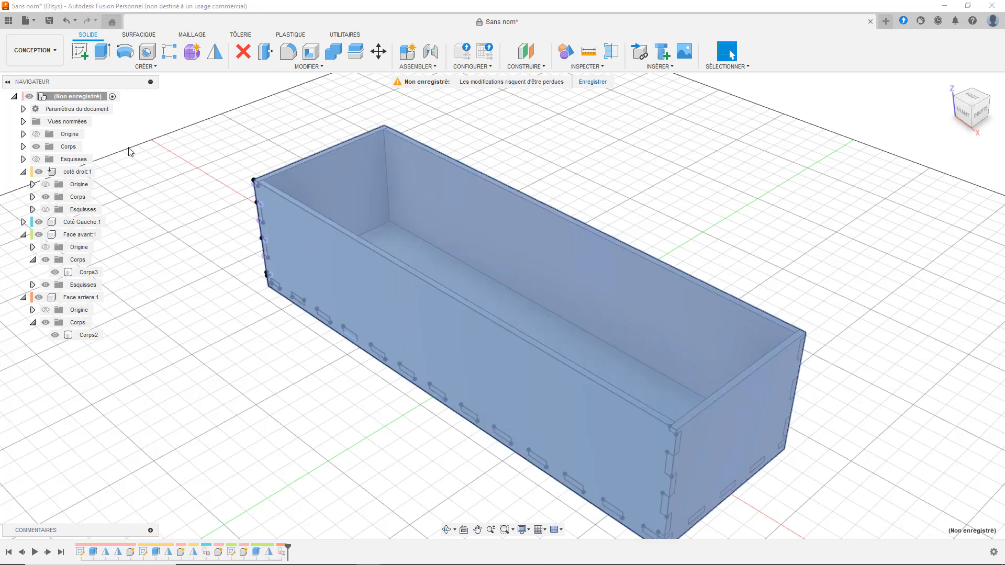
left_click(251, 296)
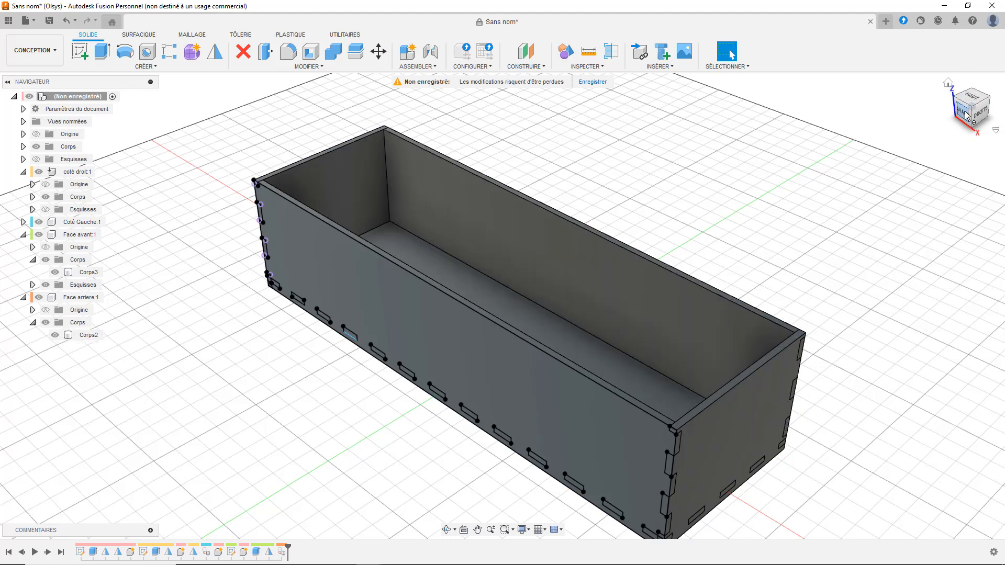
Inspect the assembled box's joints from the front and side, and hide the Face avant component's sketches.
left_click(966, 115)
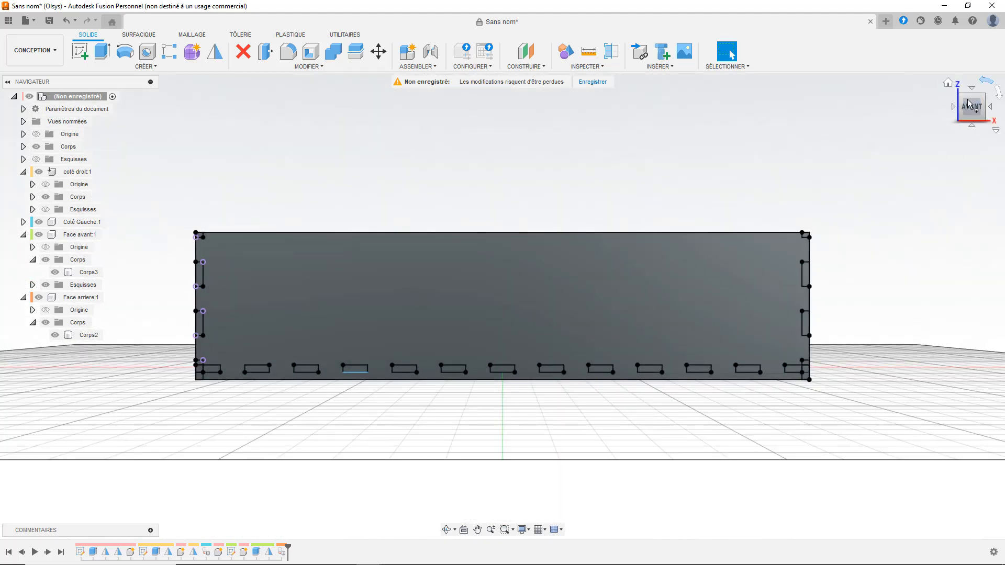
mouse_move(943, 108)
middle_mouse_down("shift")
mouse_move(940, 99)
mouse_move(858, 106)
middle_mouse_up("shift")
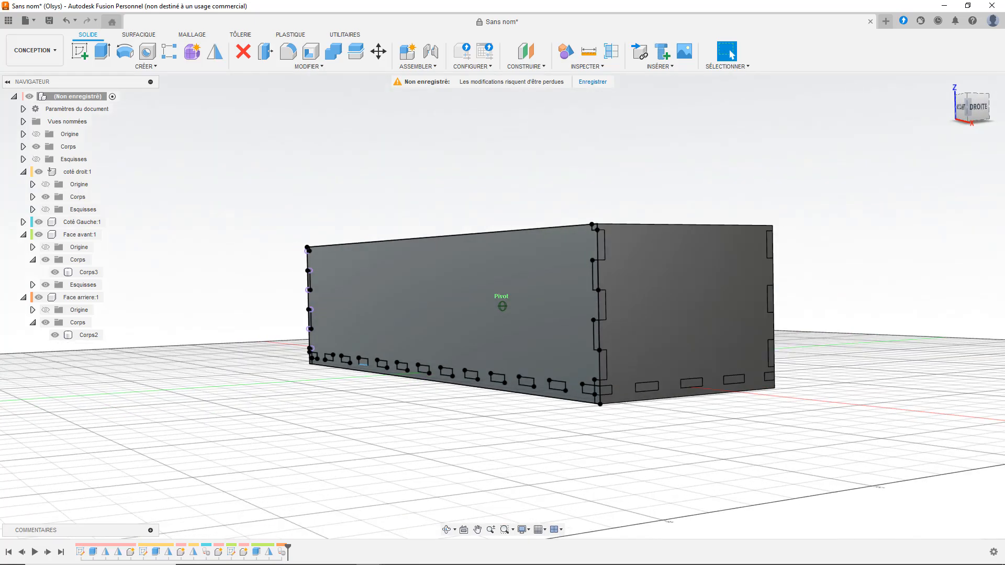
mouse_move(858, 105)
left_mouse_down()
mouse_move(905, 137)
mouse_move(955, 123)
mouse_move(966, 108)
left_mouse_up()
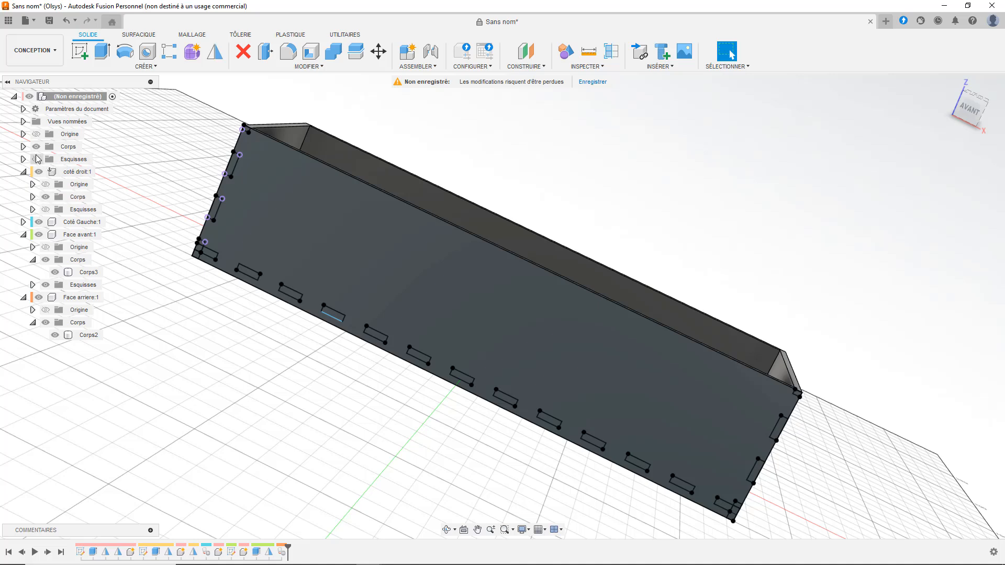
left_click(45, 285)
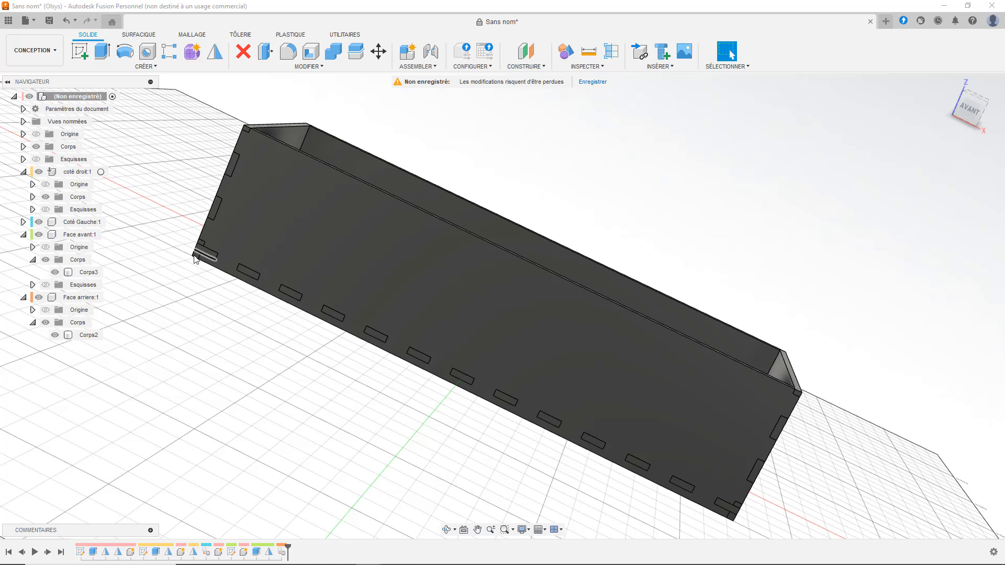
Switch to the Animation workspace, orient the view to show the front and right side, and select the front panel.
left_click(55, 52)
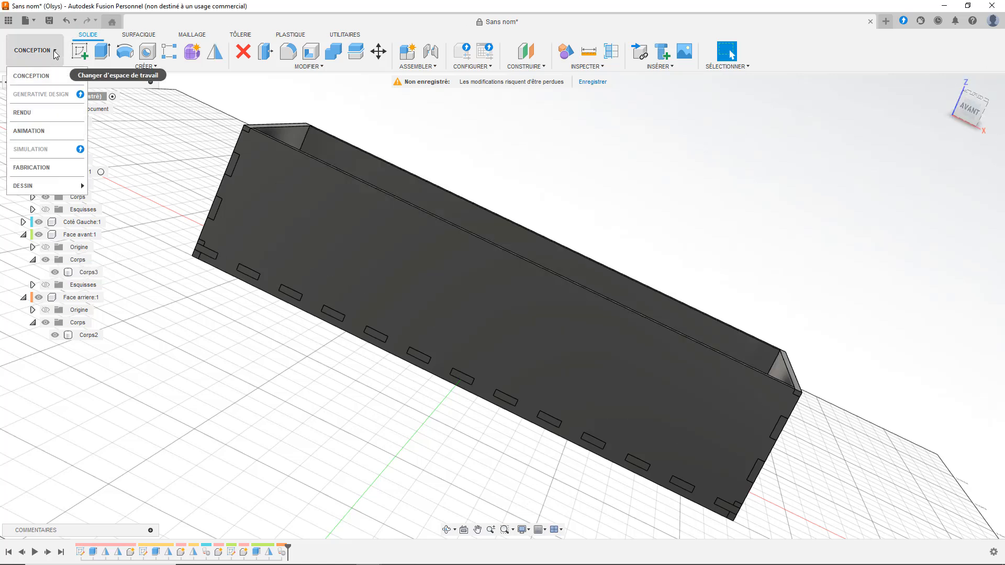
left_click(41, 133)
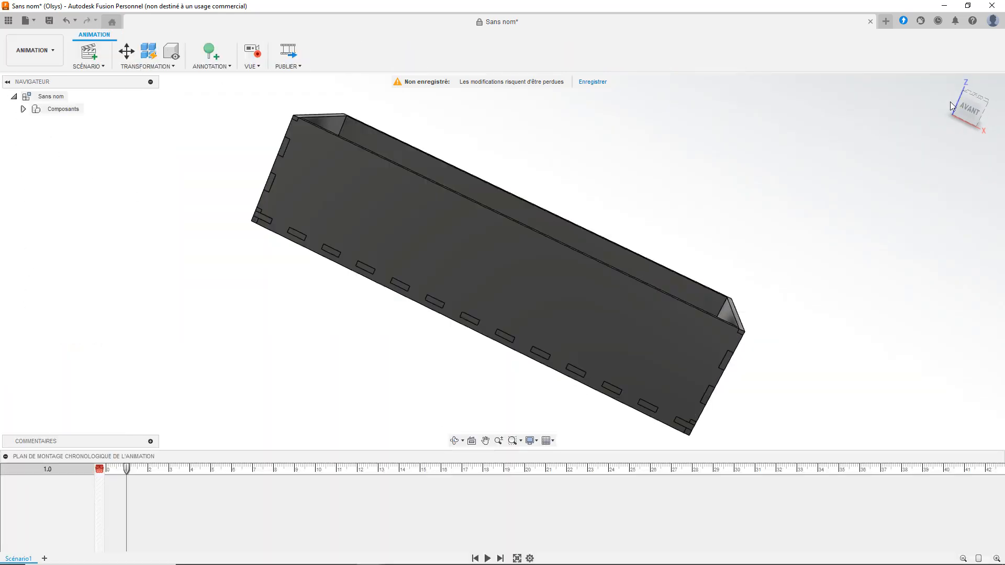
mouse_move(970, 118)
left_mouse_down()
mouse_move(959, 137)
mouse_move(956, 123)
left_mouse_up()
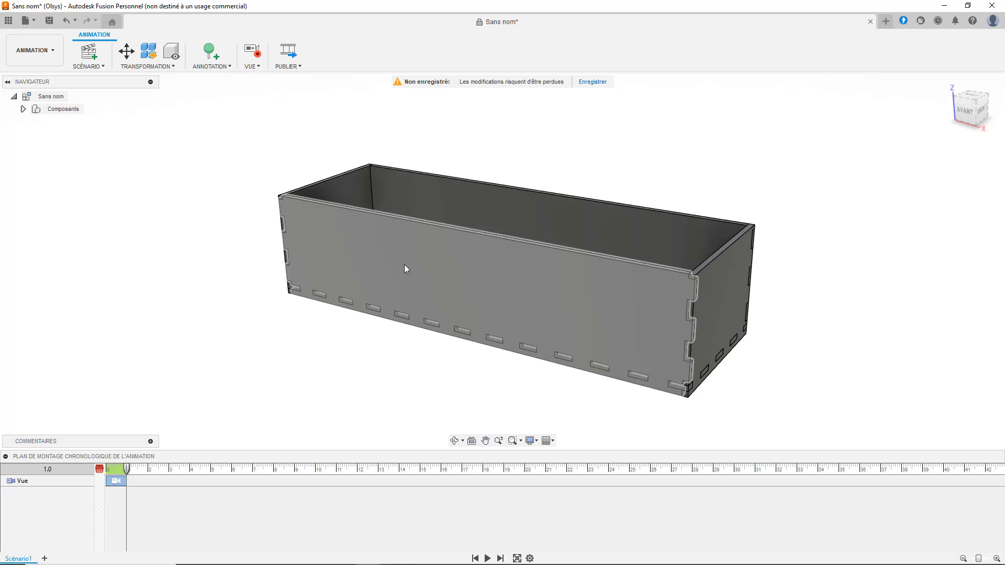
left_click(404, 265)
left_click(151, 67)
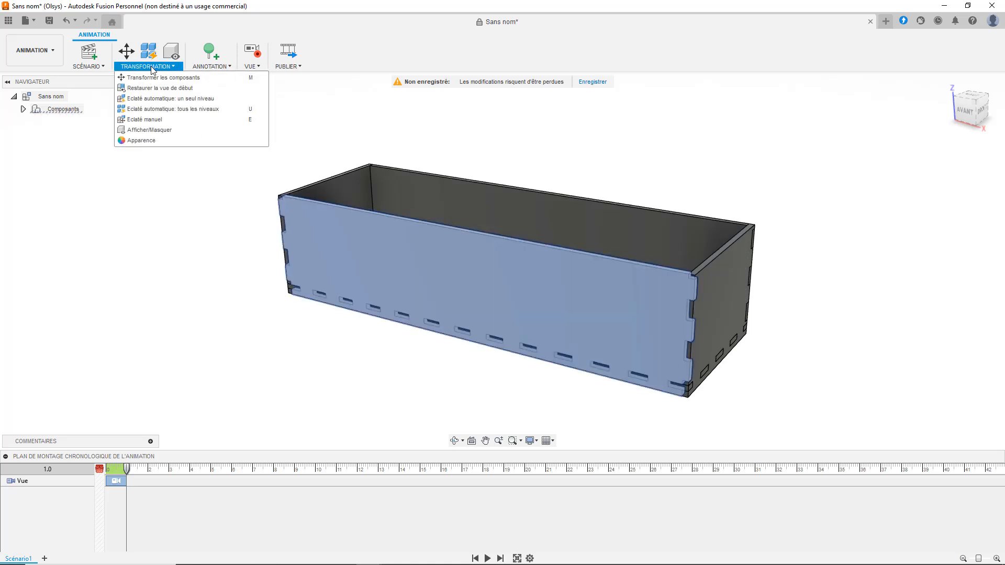
left_click(149, 121)
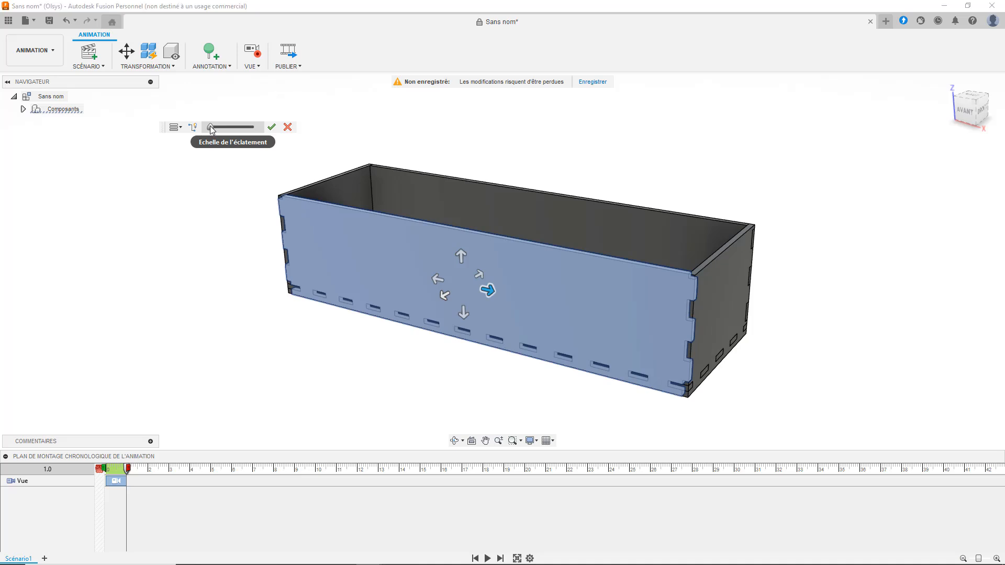
left_click_drag(211, 126, 211, 126)
key("Escape")
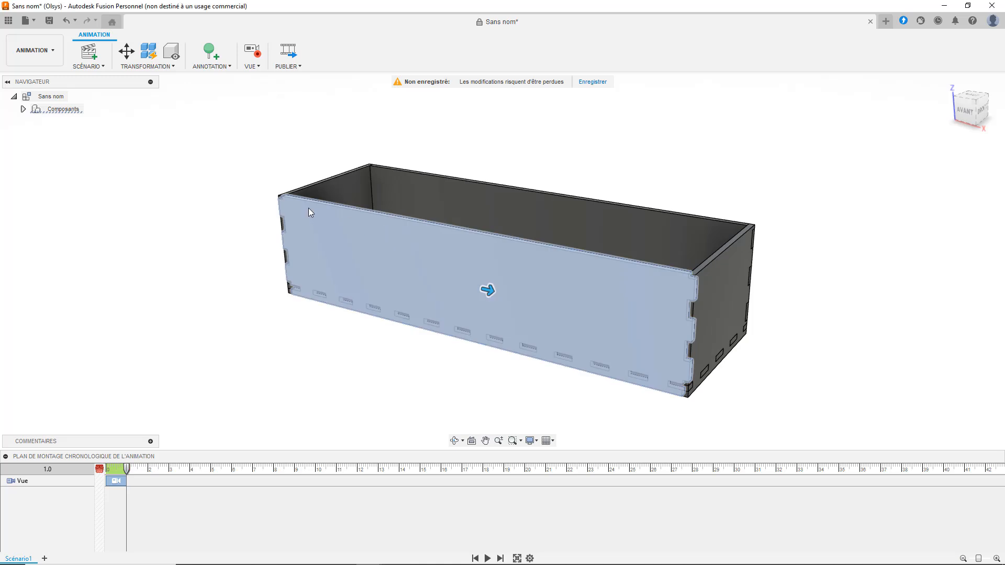
Apply a manual explode to the front panel, moving it forward away from the box at the maximum explosion scale.
left_click(165, 65)
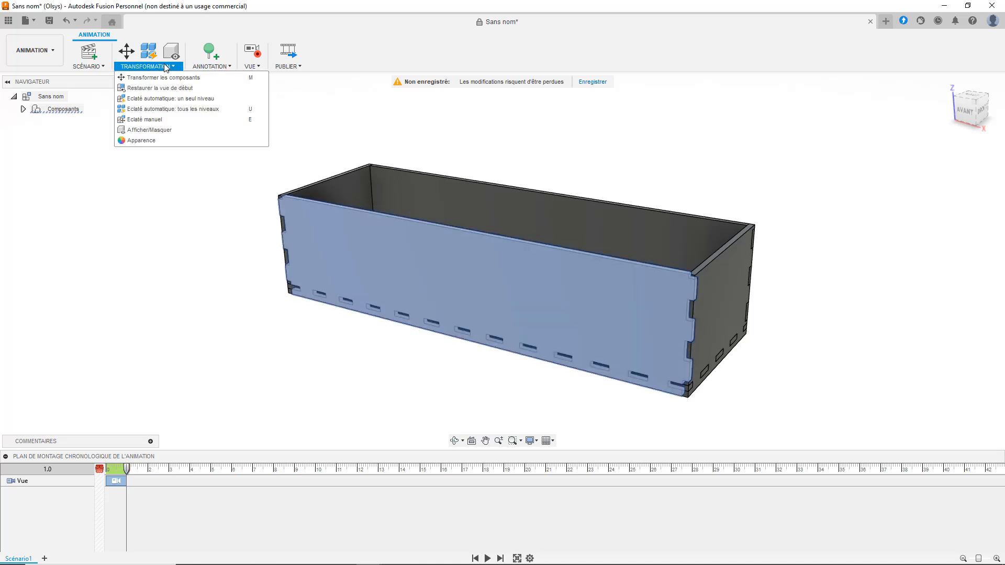
left_click(156, 131)
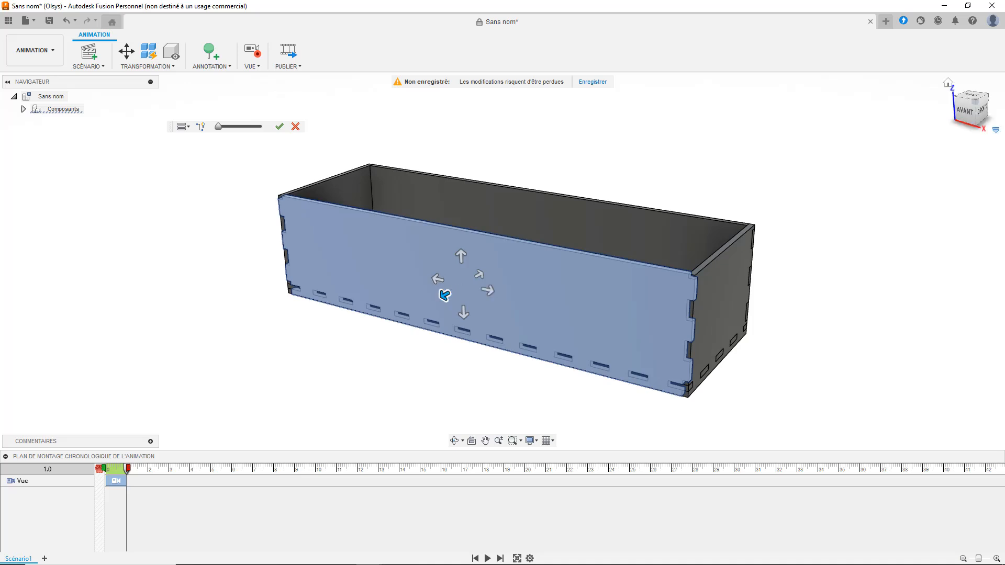
mouse_move(969, 117)
left_mouse_down()
mouse_move(945, 136)
mouse_move(954, 111)
left_mouse_up()
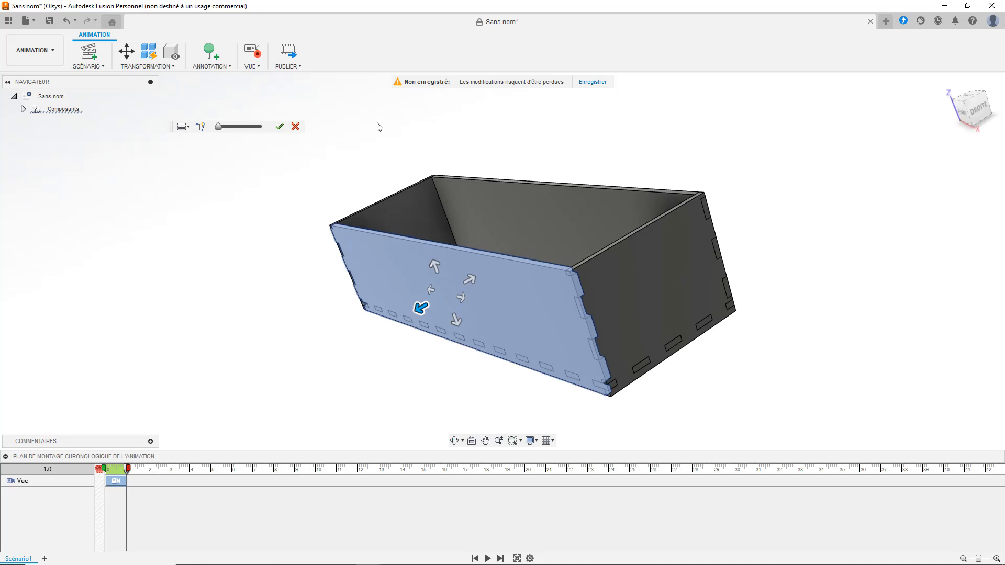
left_click_drag(218, 127, 321, 118)
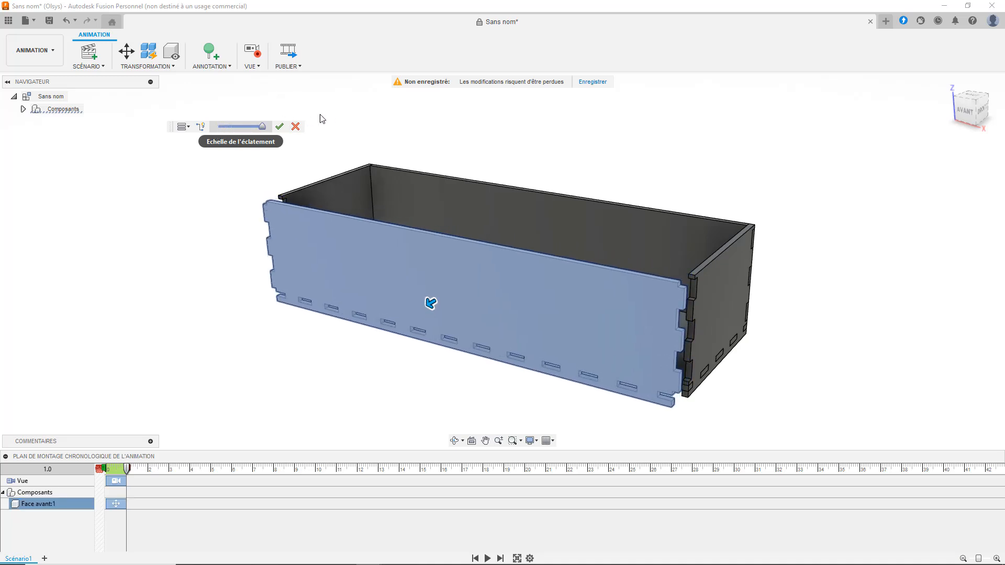
left_click(969, 112)
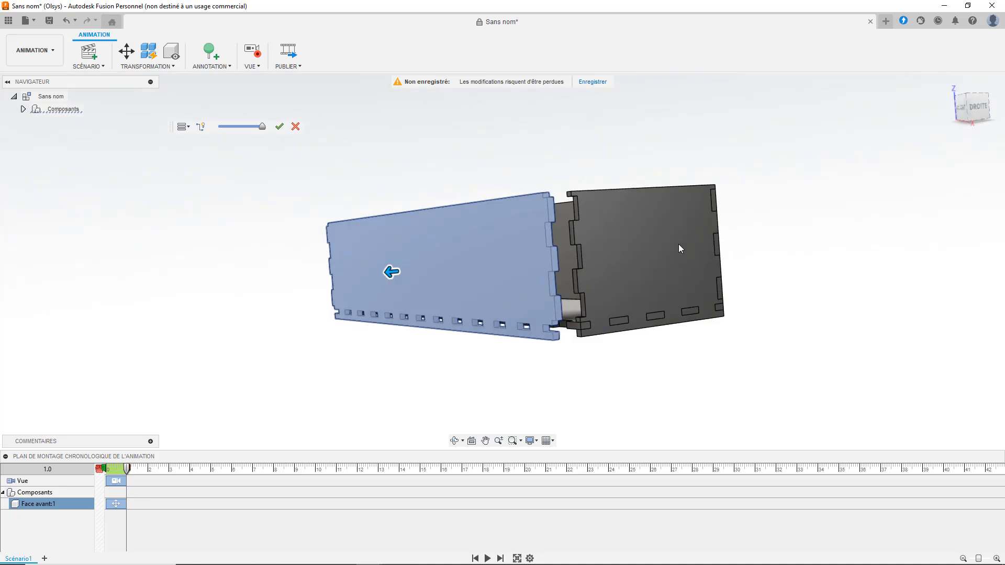
left_click(279, 126)
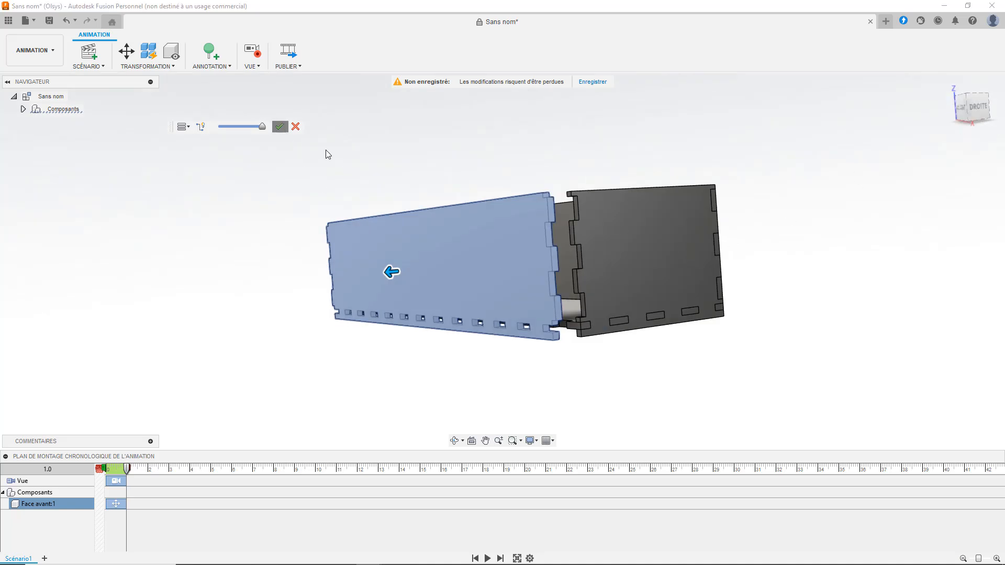
Manually explode the right side panel outward along the box's length at the maximum explosion scale and restore the home view.
left_click(602, 250)
left_click(135, 67)
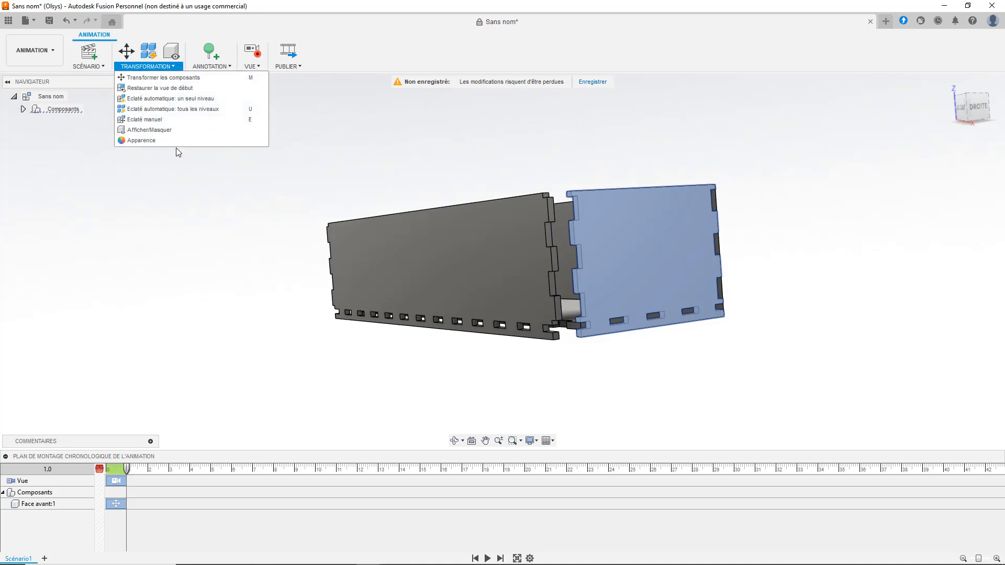
left_click(174, 123)
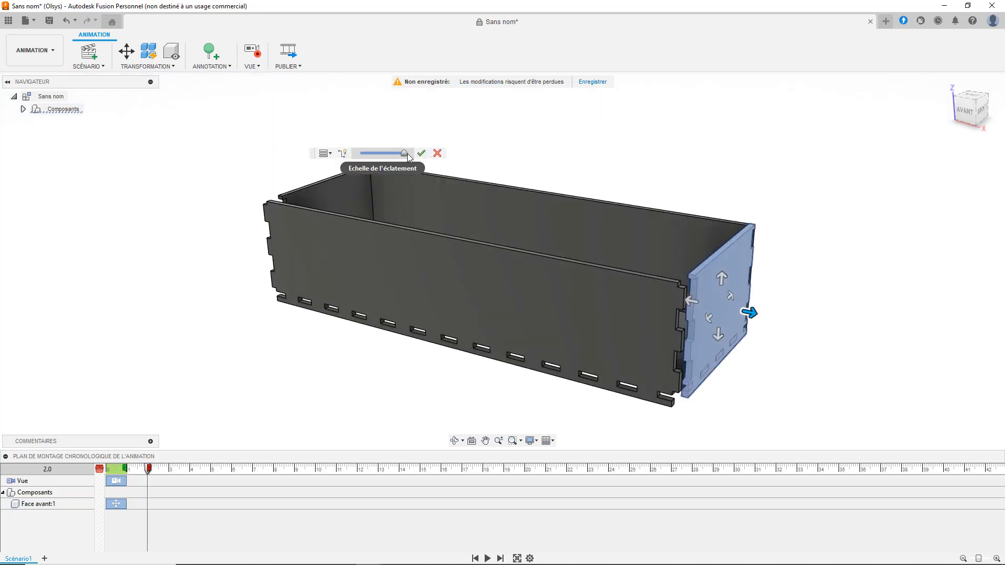
left_click_drag(407, 154, 406, 154)
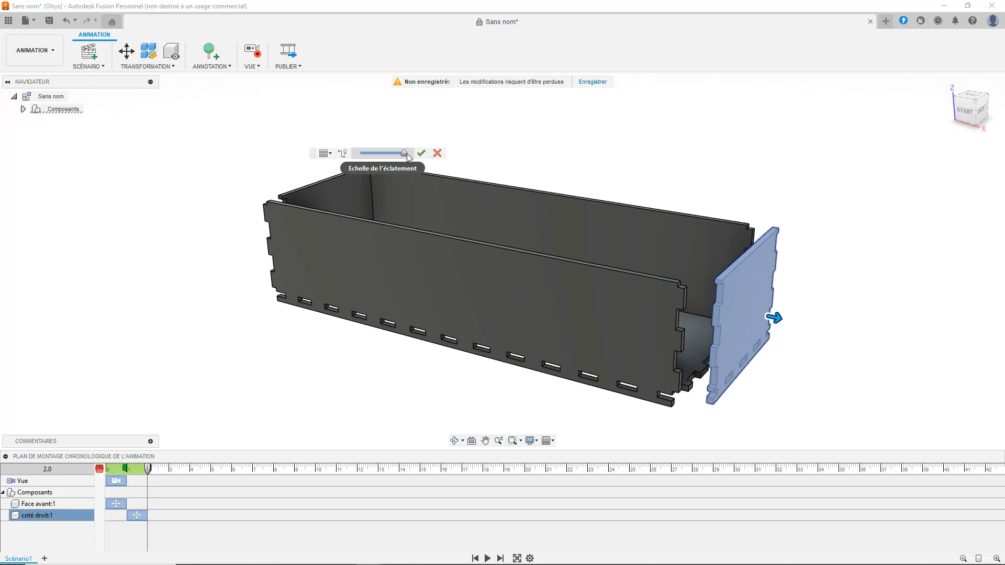
left_click_drag(977, 112, 965, 110)
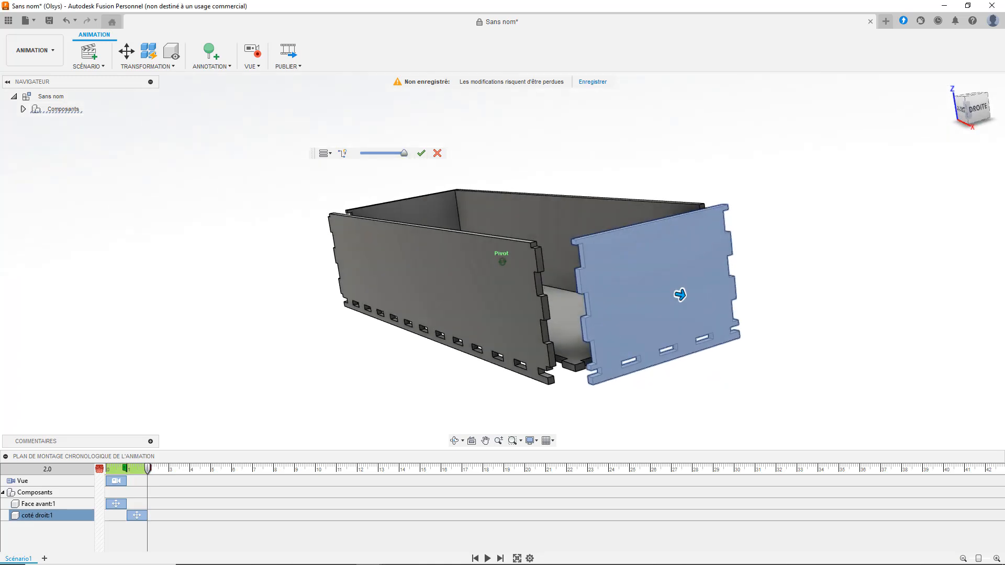
mouse_move(680, 295)
middle_mouse_down("shift")
mouse_move(550, 291)
mouse_move(558, 246)
mouse_move(602, 275)
middle_mouse_up("shift")
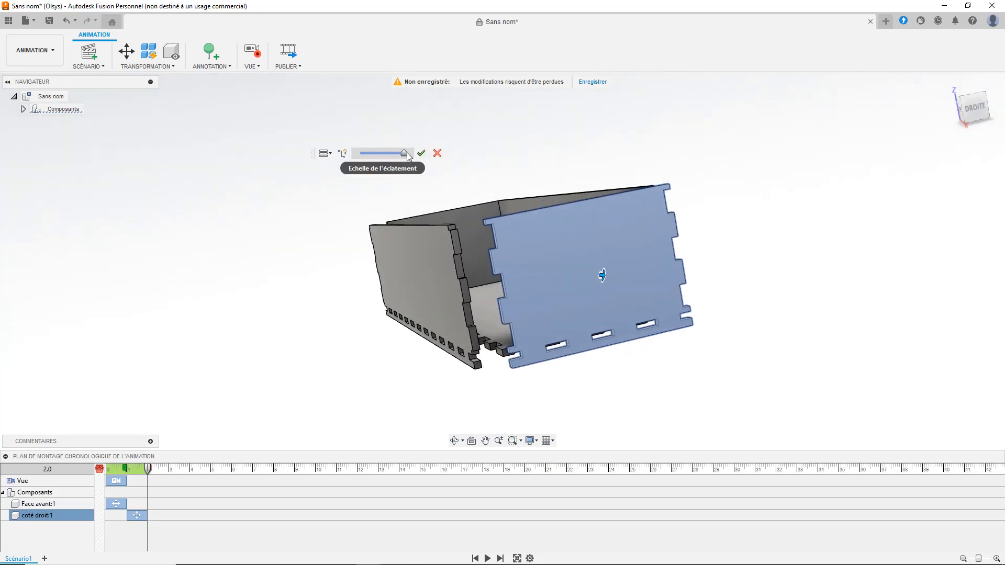
mouse_move(405, 153)
left_mouse_down()
mouse_move(357, 155)
mouse_move(423, 155)
left_mouse_up()
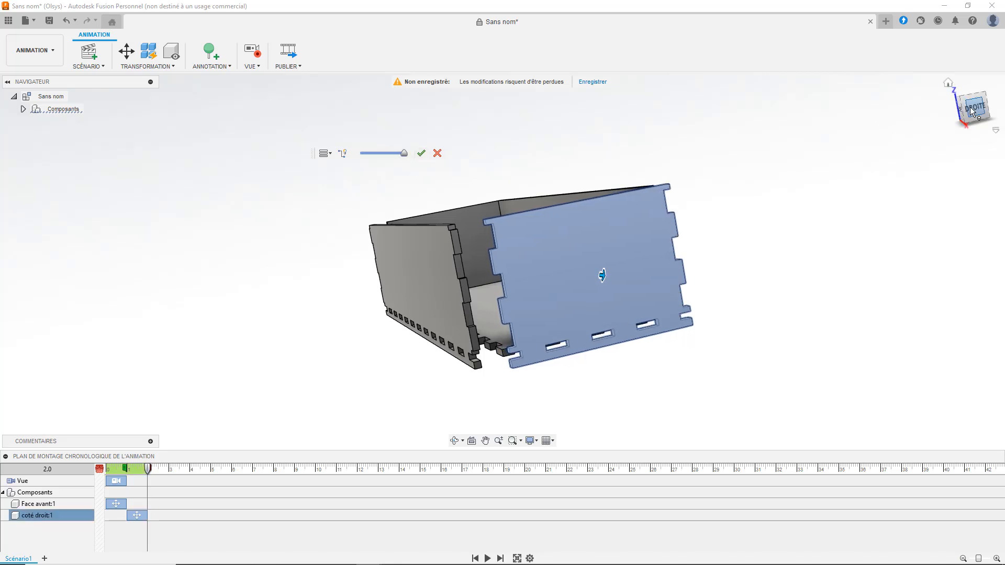
left_click_drag(971, 112, 887, 141)
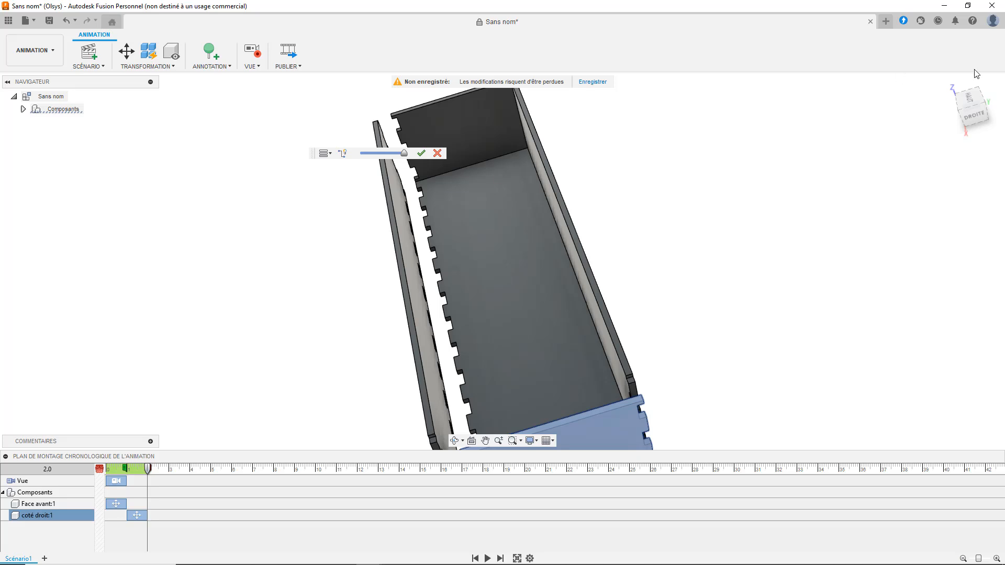
left_click(948, 84)
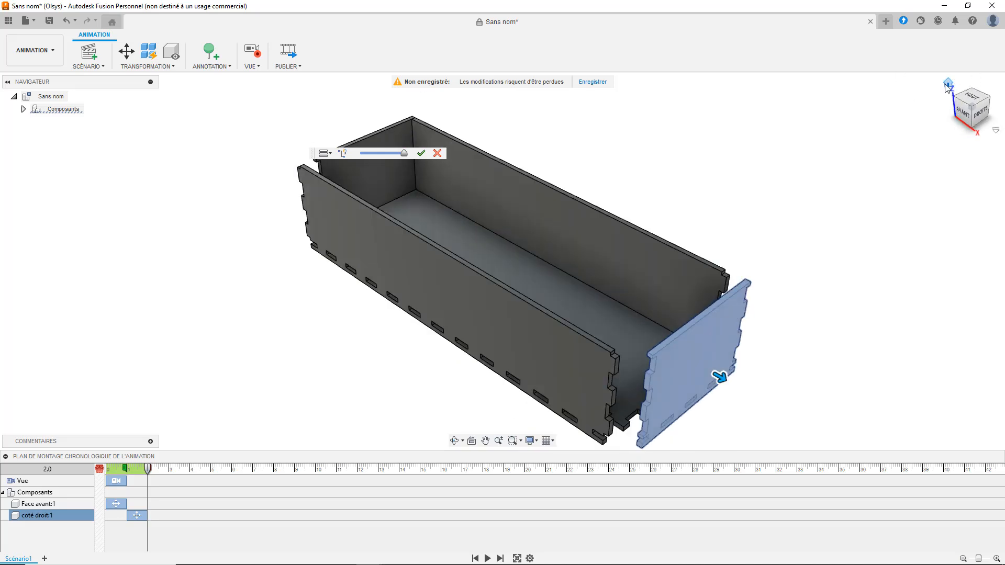
left_click(421, 153)
Manually explode the back panel rearward, away from the base.
left_click(524, 214)
left_click(149, 66)
left_click(155, 120)
left_click(568, 215)
left_click(406, 179)
left_click(369, 175)
left_click_drag(345, 180, 457, 171)
Manually explode the left side panel outward along the box's length, away from the base.
left_click(157, 66)
left_click(155, 120)
left_click(386, 146)
left_click(171, 67)
left_click(156, 120)
left_click(350, 167)
left_click(476, 171)
mouse_move(965, 118)
left_mouse_down()
mouse_move(956, 84)
mouse_move(973, 57)
mouse_move(975, 116)
left_mouse_up()
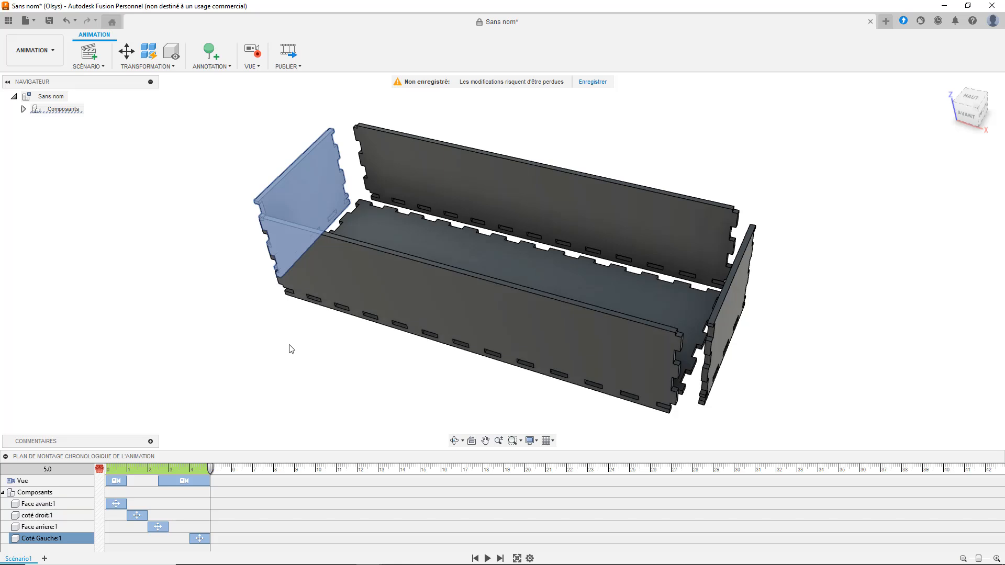
Try moving the right side panel's explode action to the start of the timeline, undo it, and play the animation.
left_click_drag(139, 515, 118, 515)
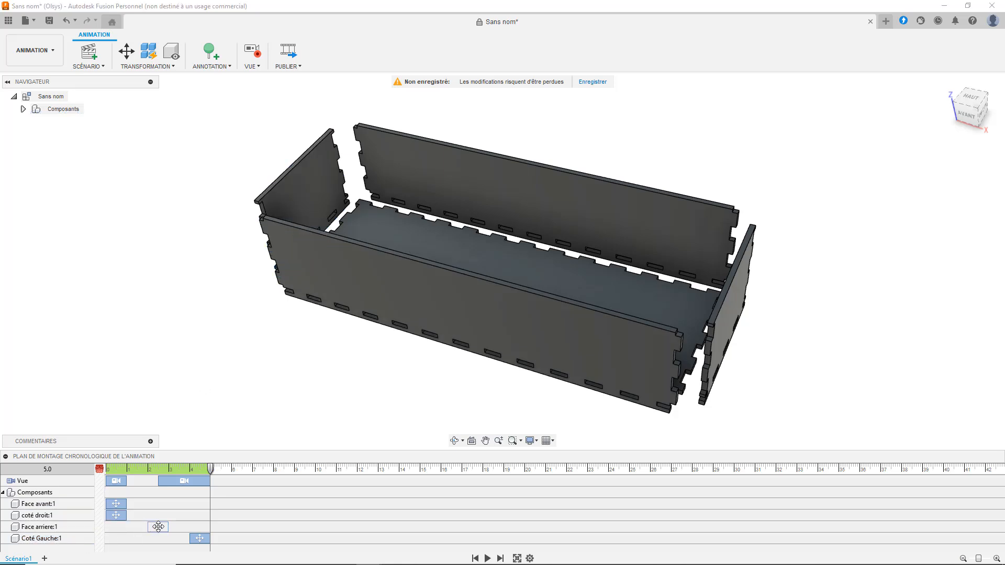
key("ctrl+z")
key("ctrl+z")
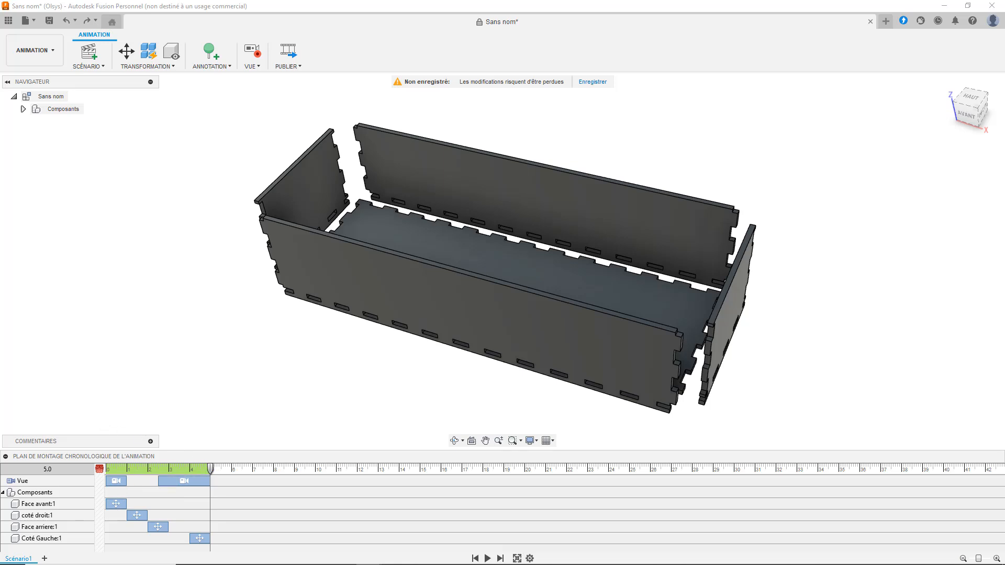
left_click(488, 558)
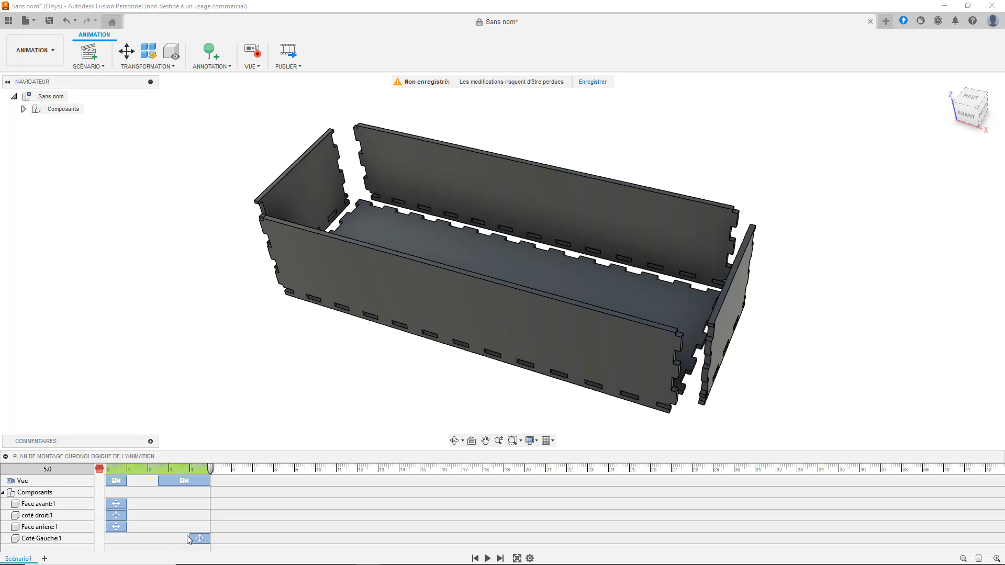
Start all four panels' explode actions at 0, extend each to about 4.2 s, and play the animation.
left_click(121, 504)
left_click_drag(164, 507, 193, 506)
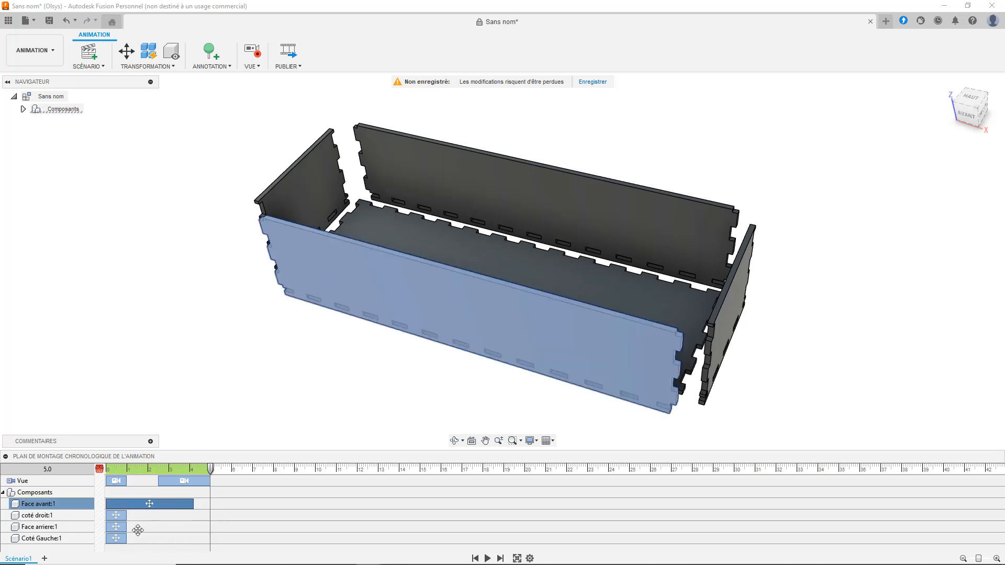
left_click(118, 515)
left_click_drag(125, 515, 185, 517)
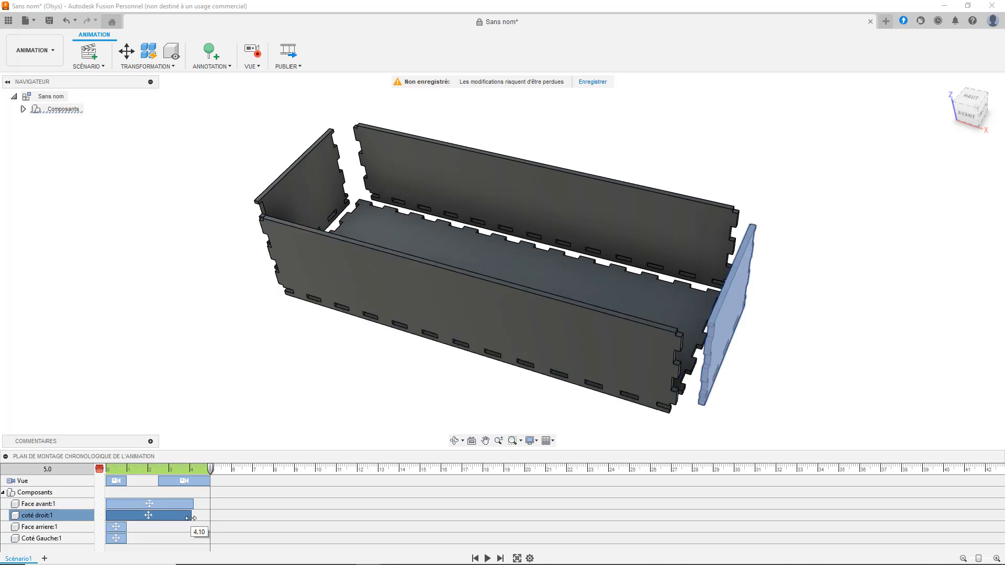
left_click(120, 527)
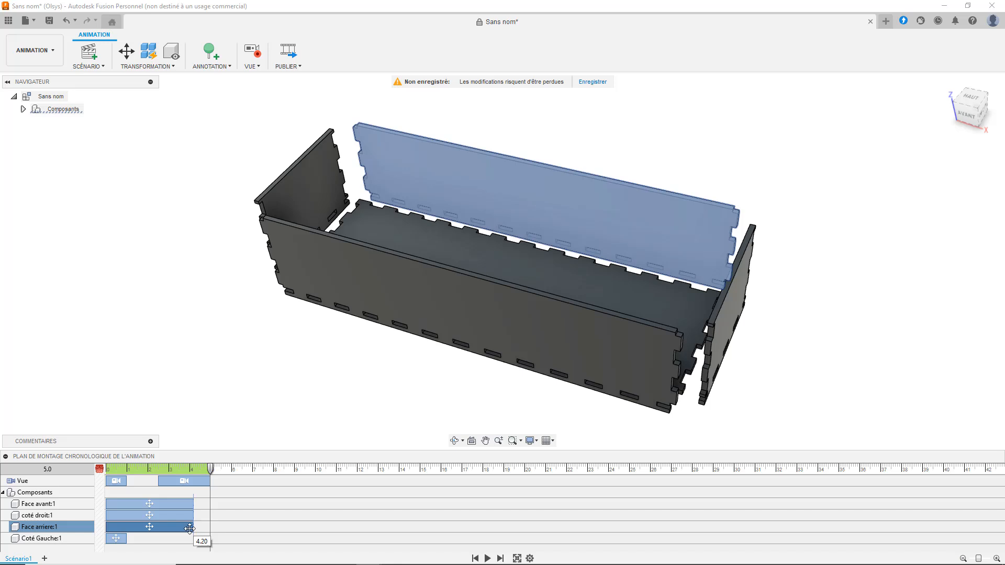
left_click(122, 538)
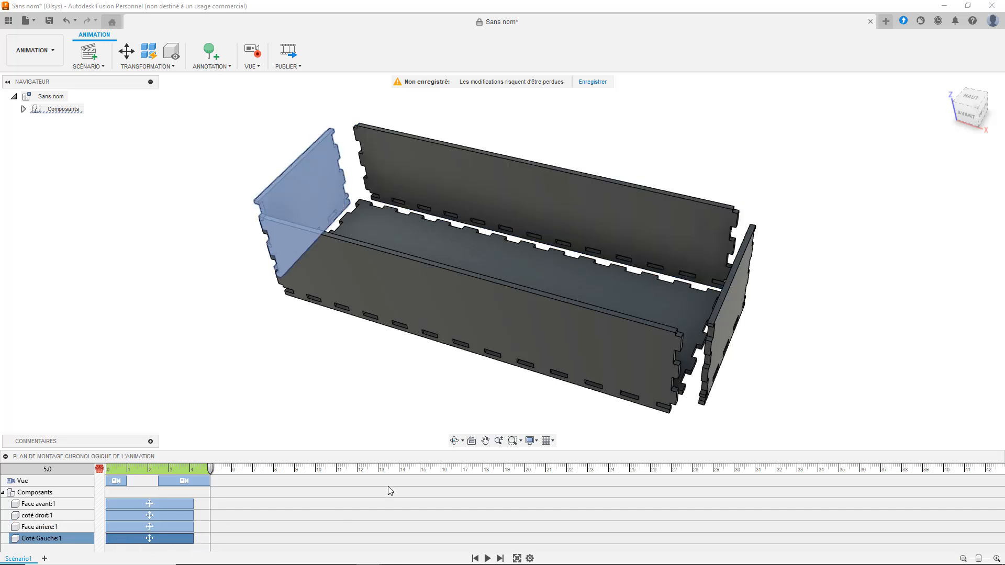
left_click(488, 558)
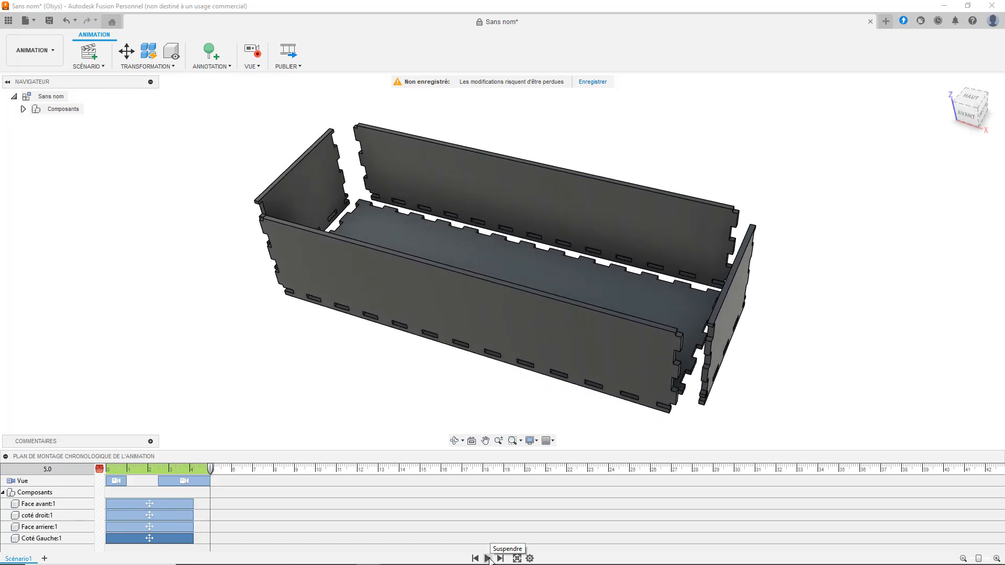
Delete the first view action, stretch the remaining one from 0 to about 4.2 s, and replay the animation.
left_click(121, 481)
right_click(121, 484)
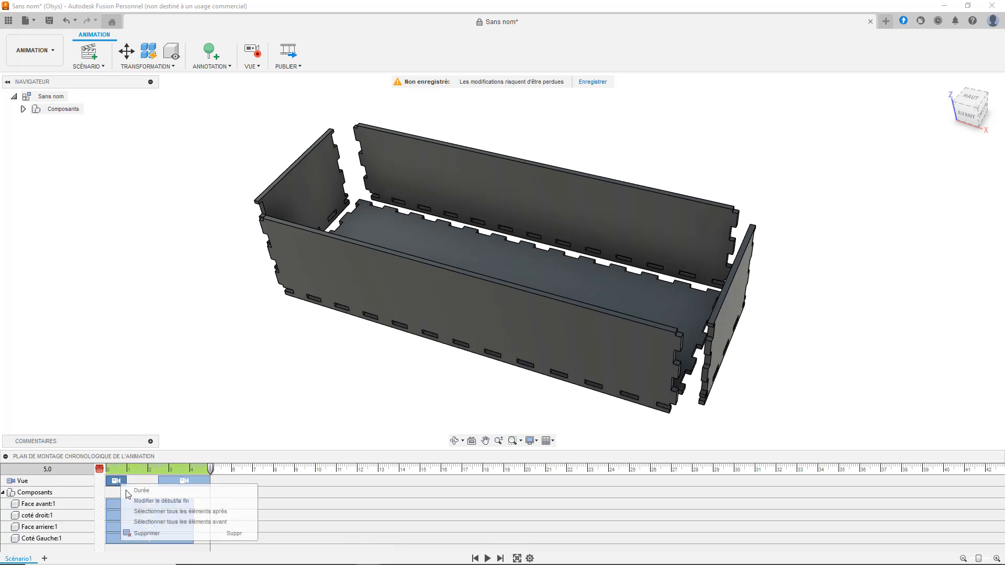
left_click(146, 533)
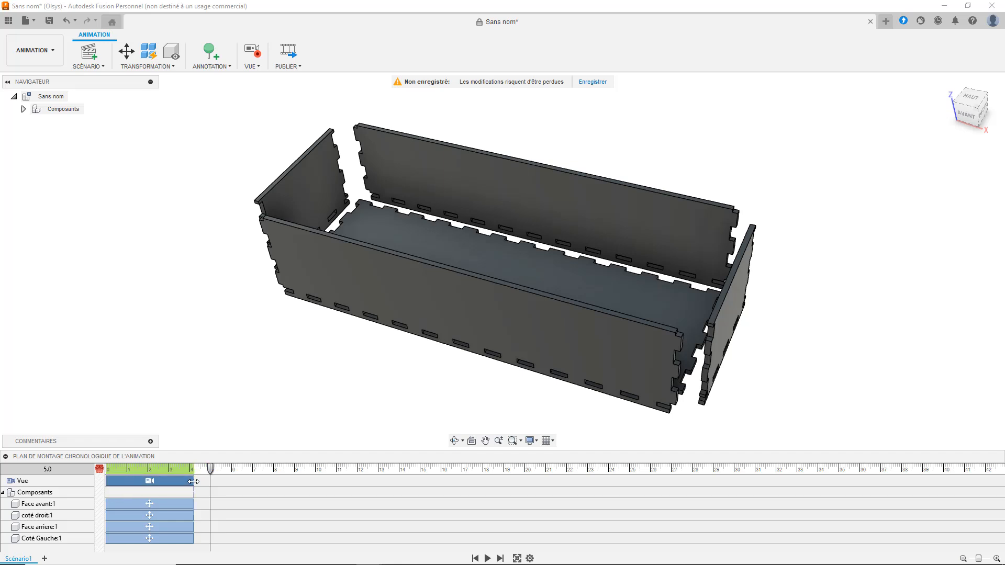
left_click(488, 558)
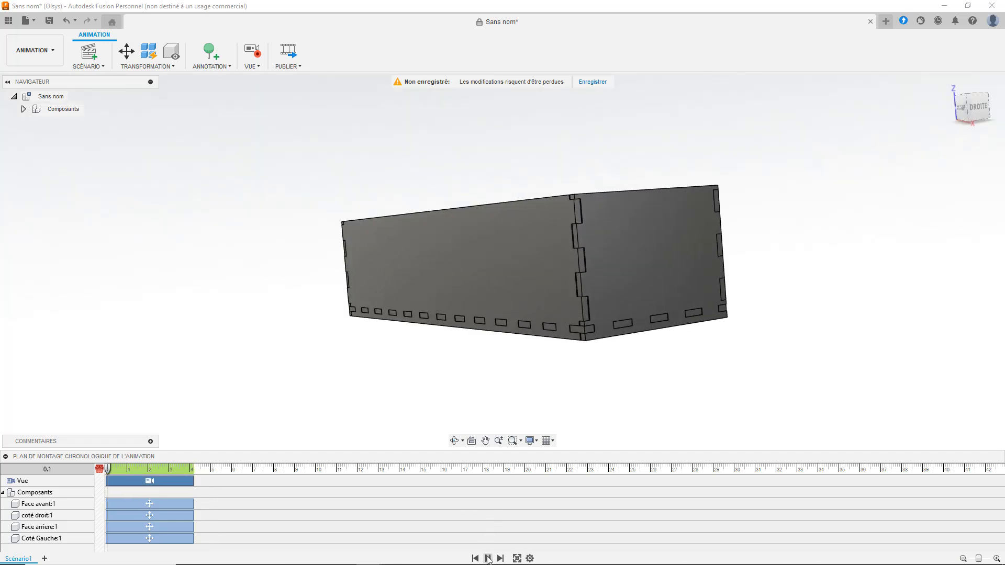